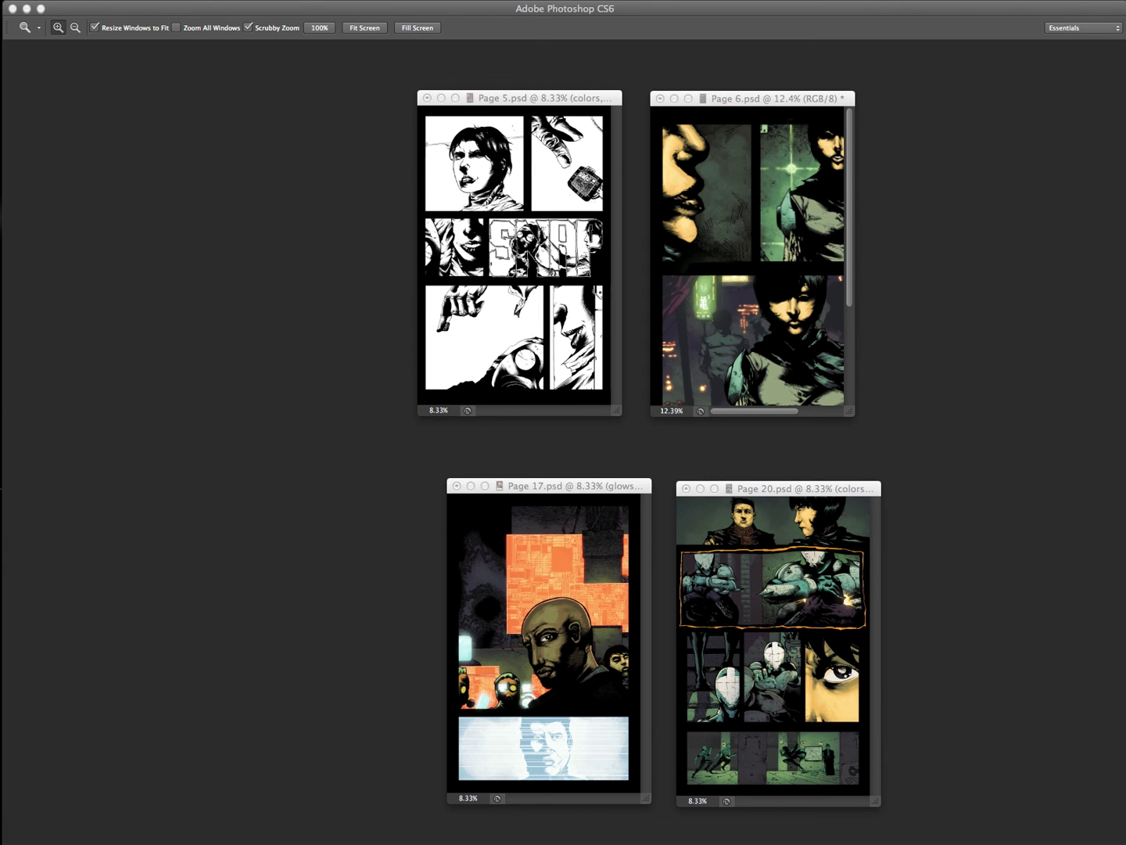
Bring up the Page 5.psd document on its own in full-screen view with the panels visible.
click(552, 99)
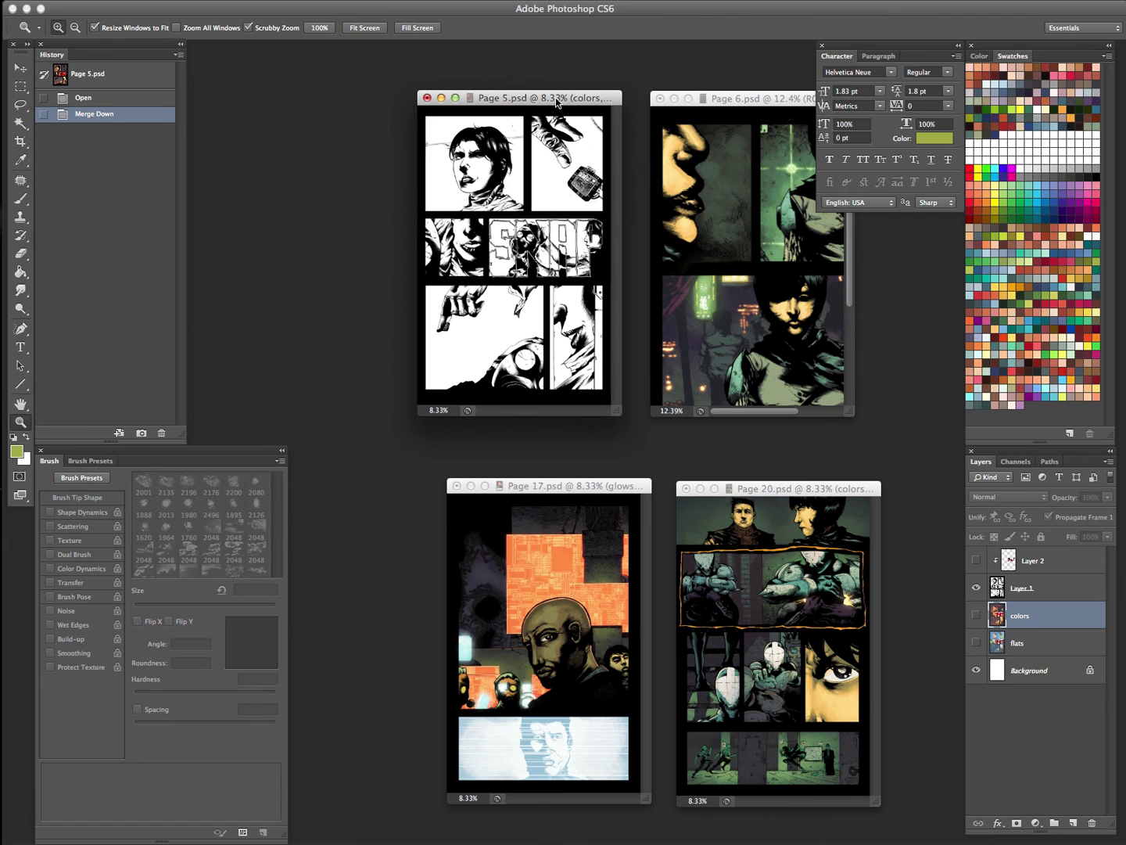
drag(547, 100, 517, 111)
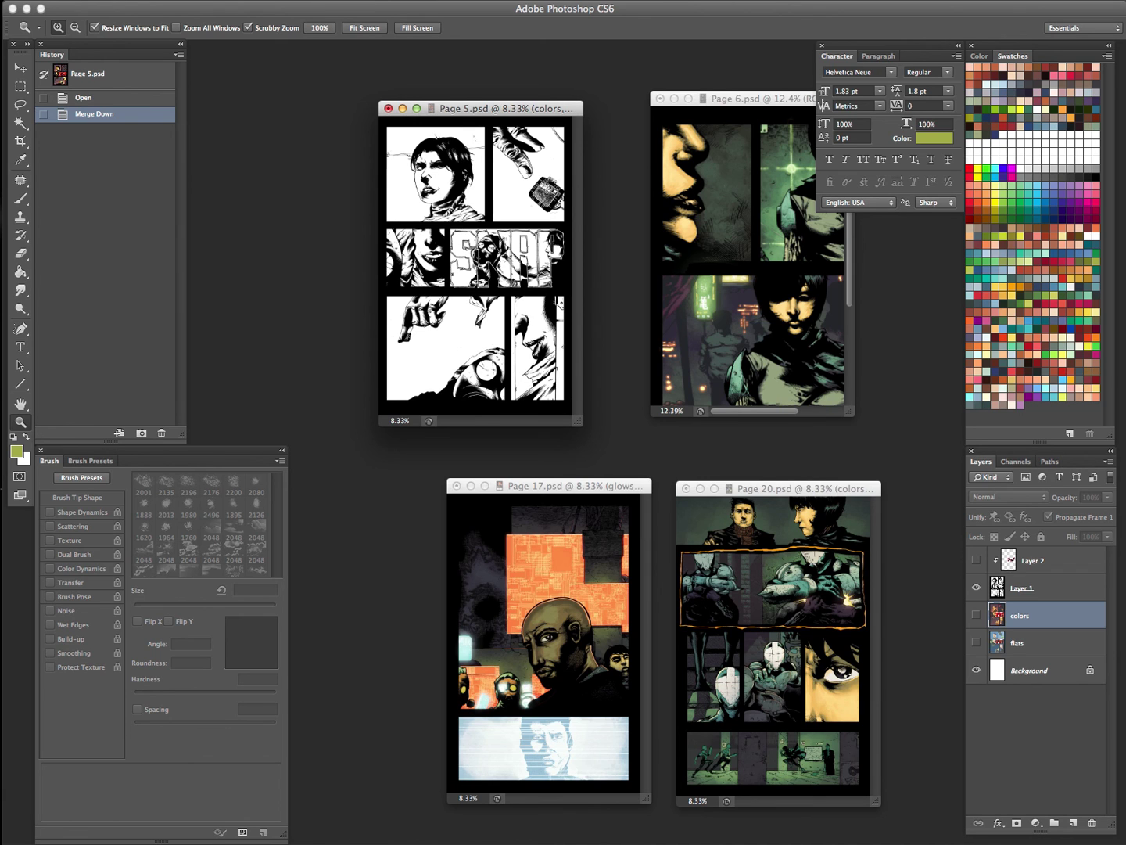
key(Tab)
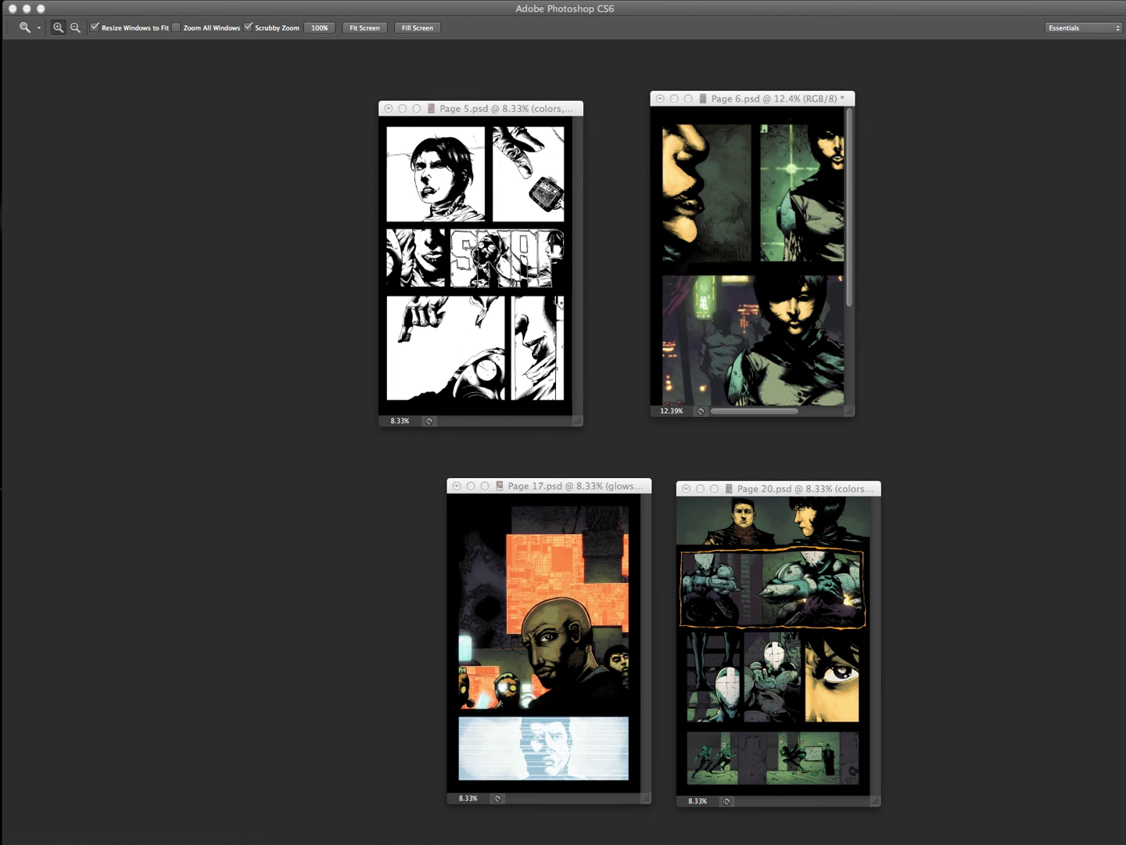
click(526, 108)
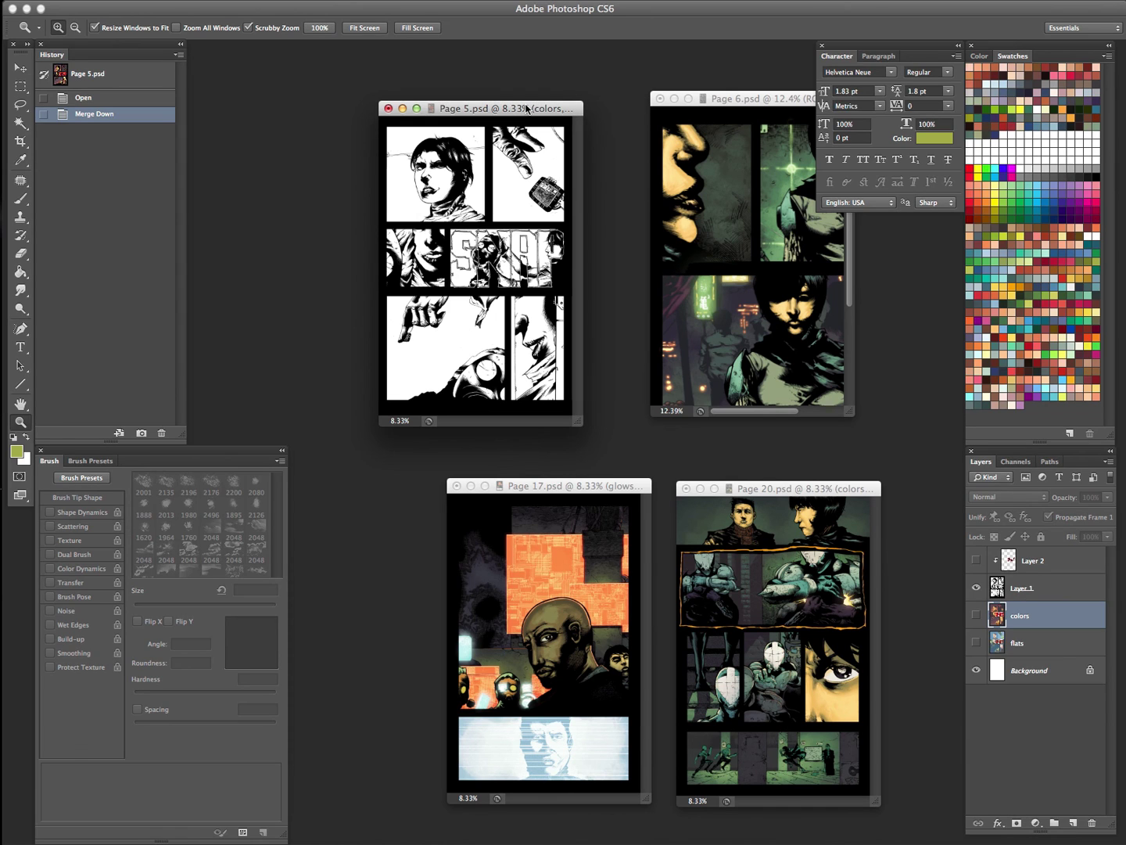
key(f)
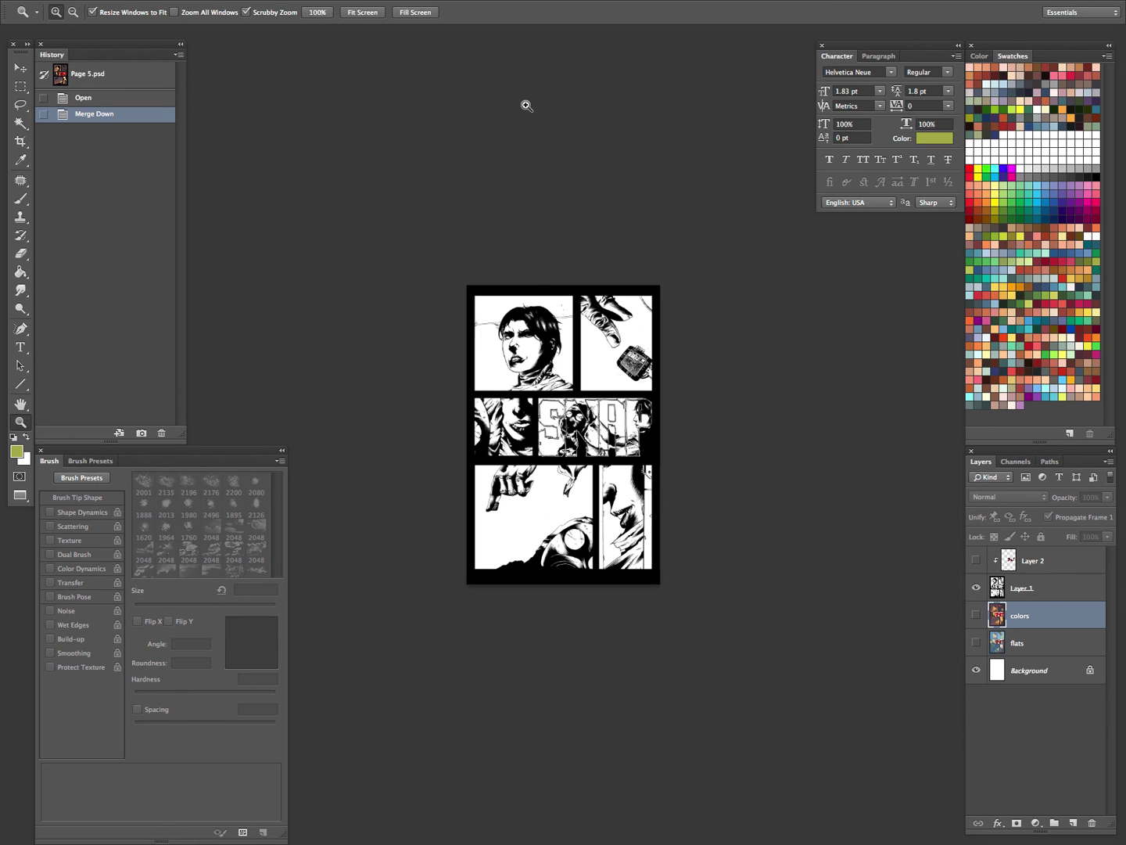
Hide the Background layer and view the Layer 1 line art over transparency against a black full-screen surround.
click(975, 587)
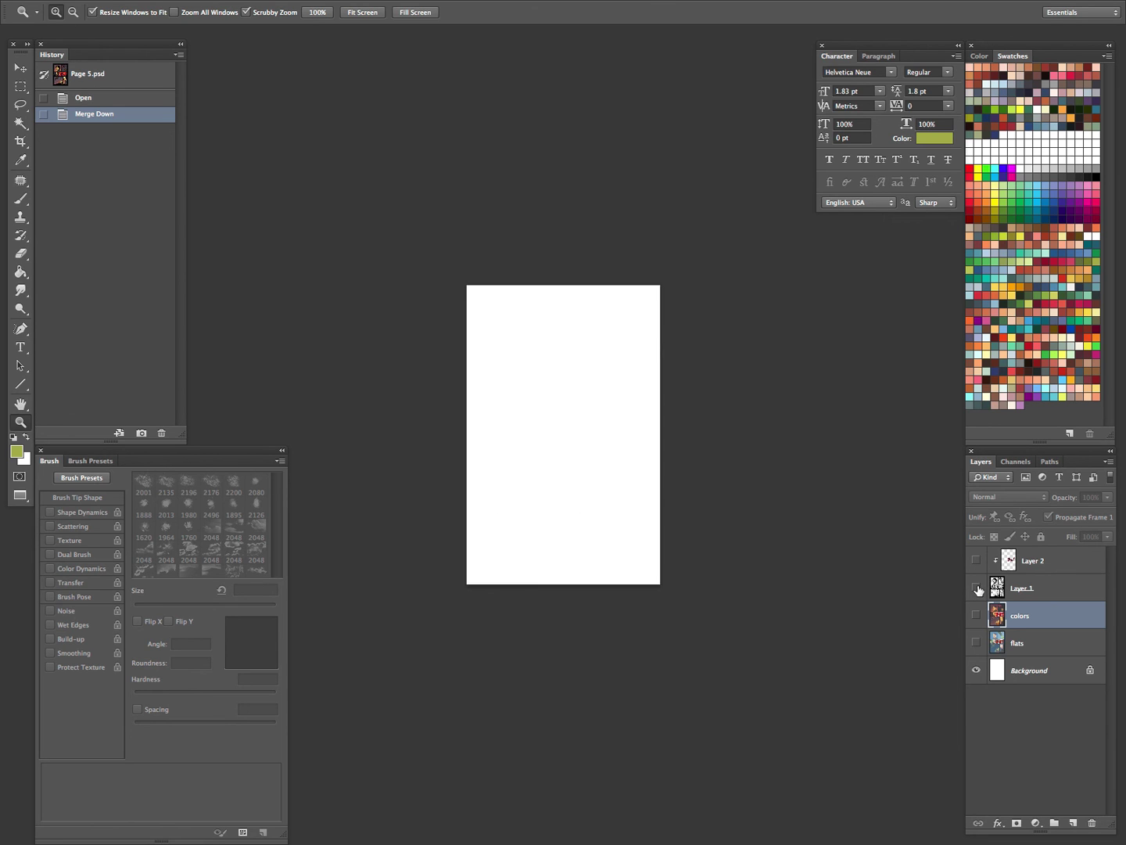
click(975, 588)
click(975, 670)
key(f)
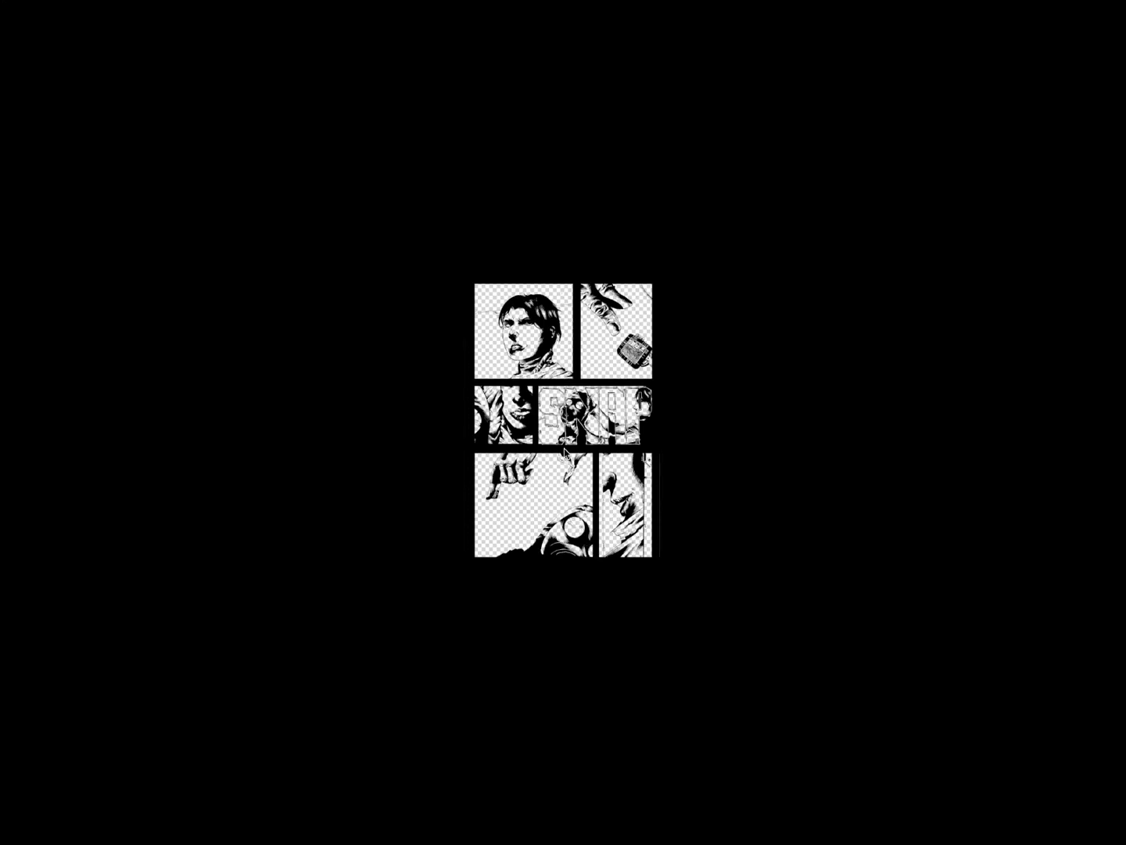
drag(564, 448, 704, 391)
alt+click(728, 364)
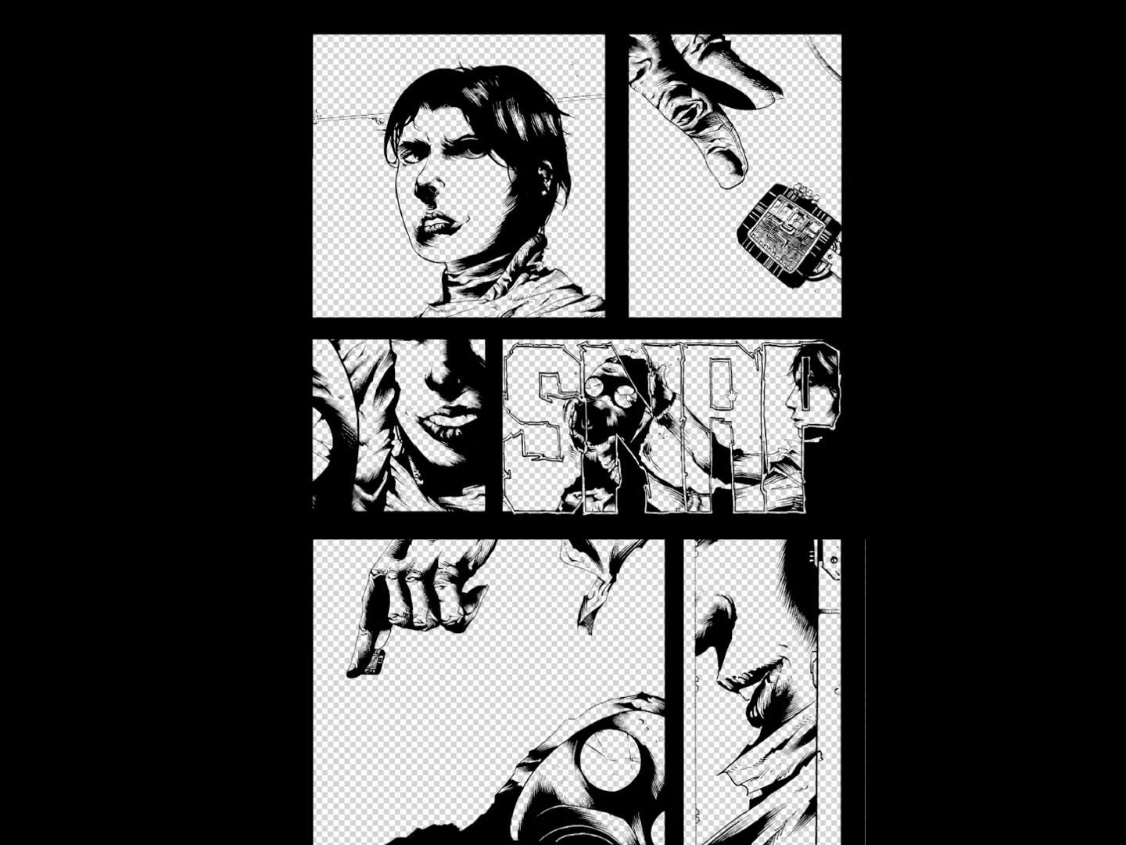
key(Tab)
alt+click(820, 364)
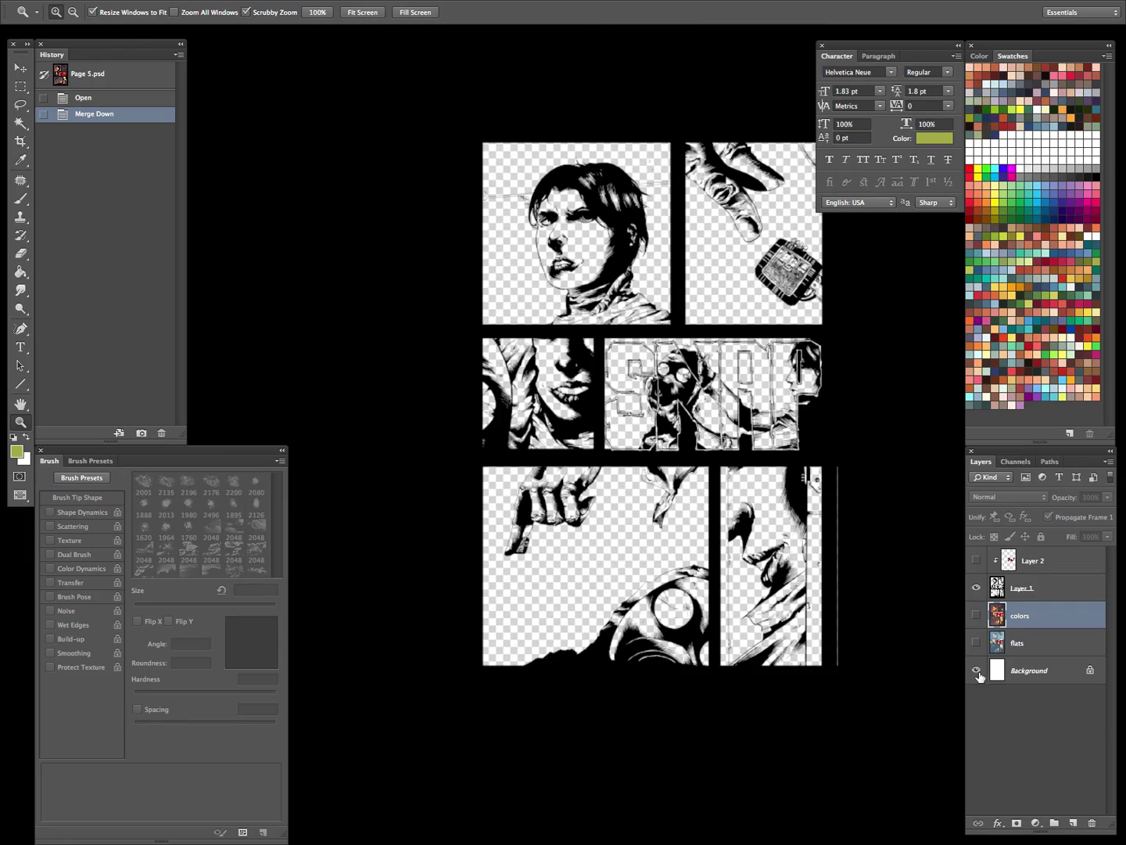
Turn on the visibility of the Background, flats and colors layers.
click(975, 670)
click(975, 643)
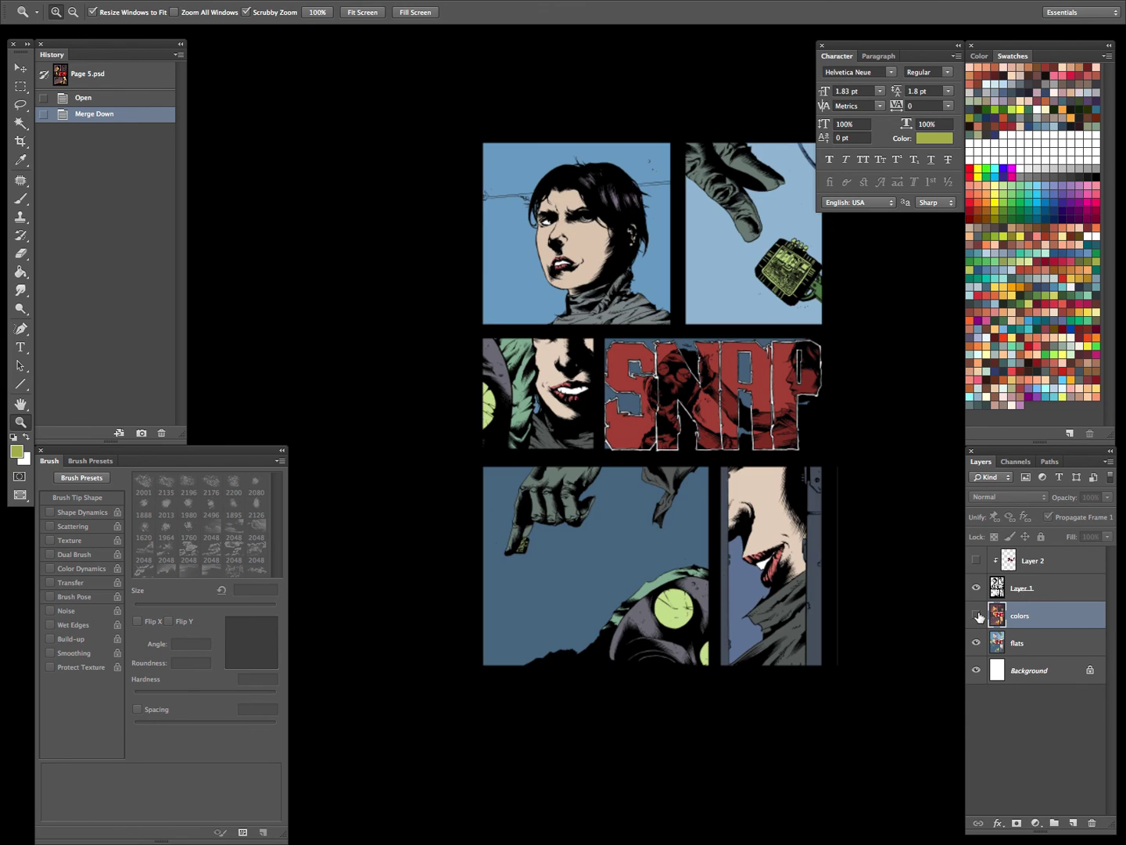
click(976, 616)
Examine the colored page up close, especially the SNAP lettering panel and the figures inside its letters.
click(670, 332)
drag(747, 393, 666, 602)
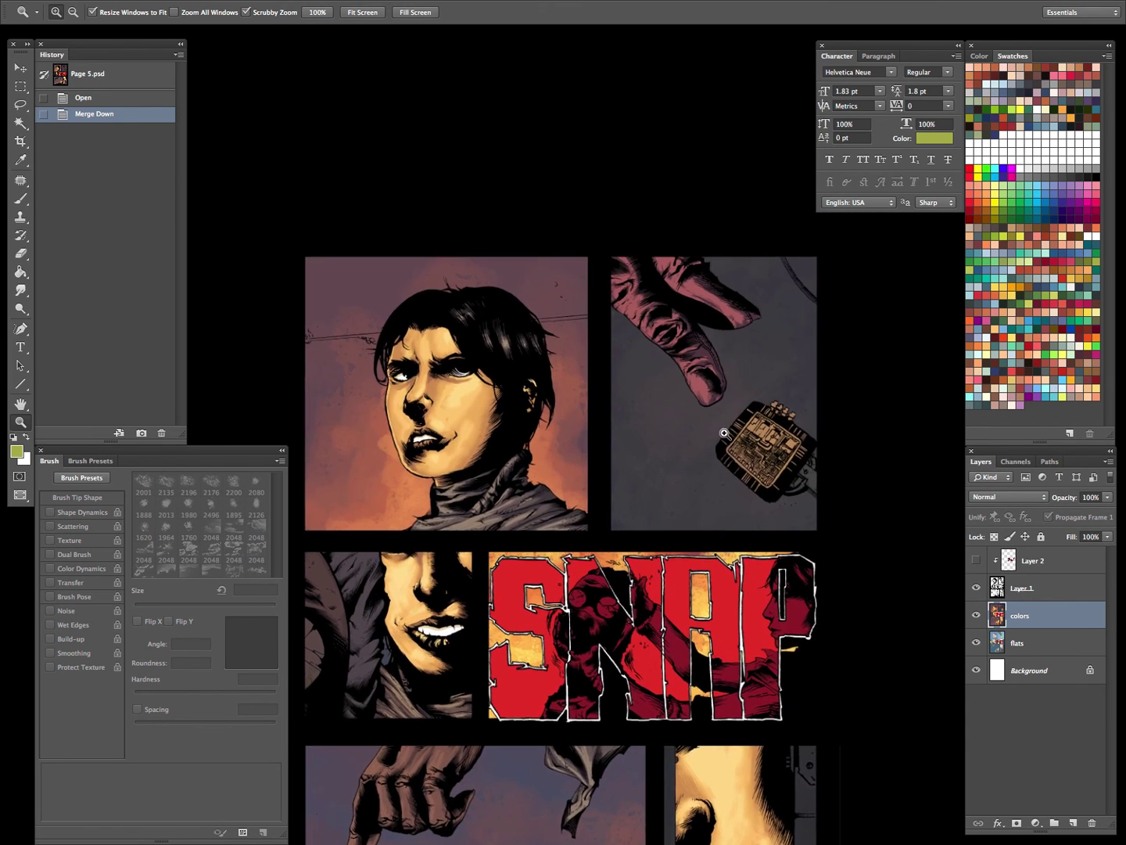
drag(724, 437, 798, 410)
drag(790, 517, 734, 583)
scroll(727, 751, down, 6)
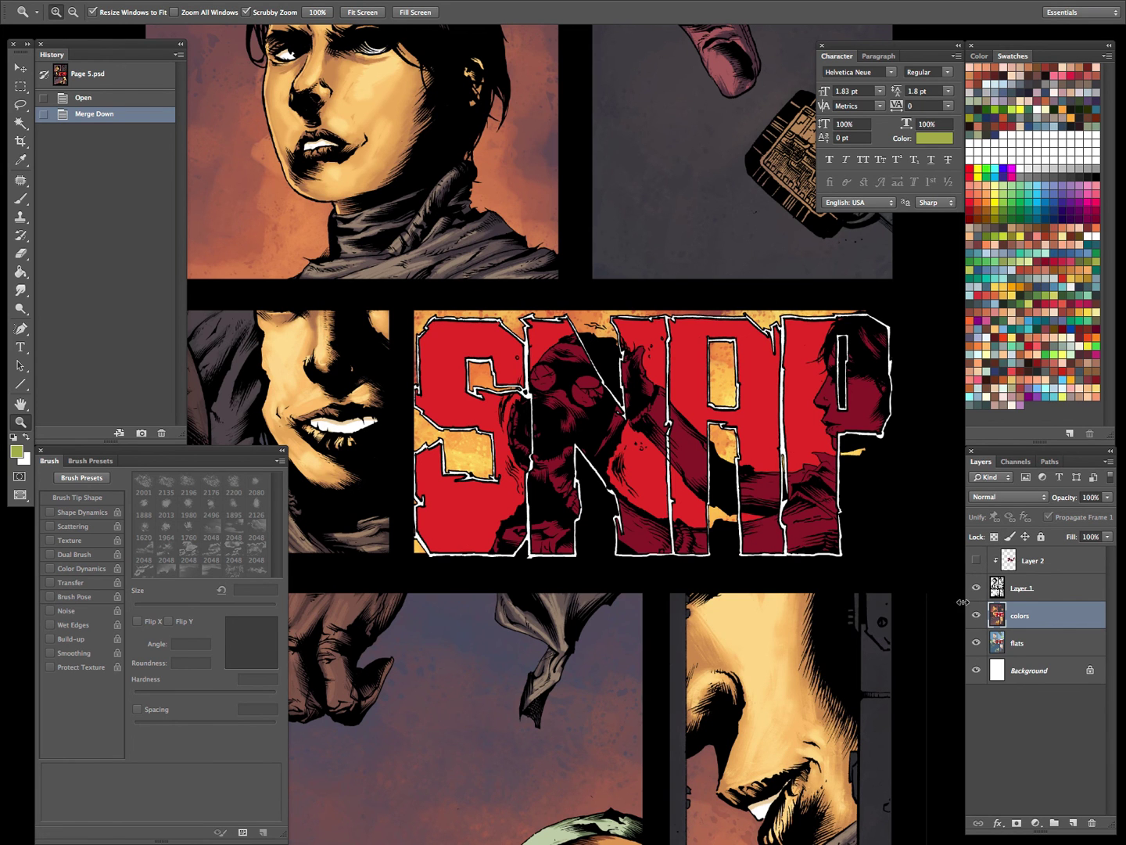
drag(615, 415, 709, 354)
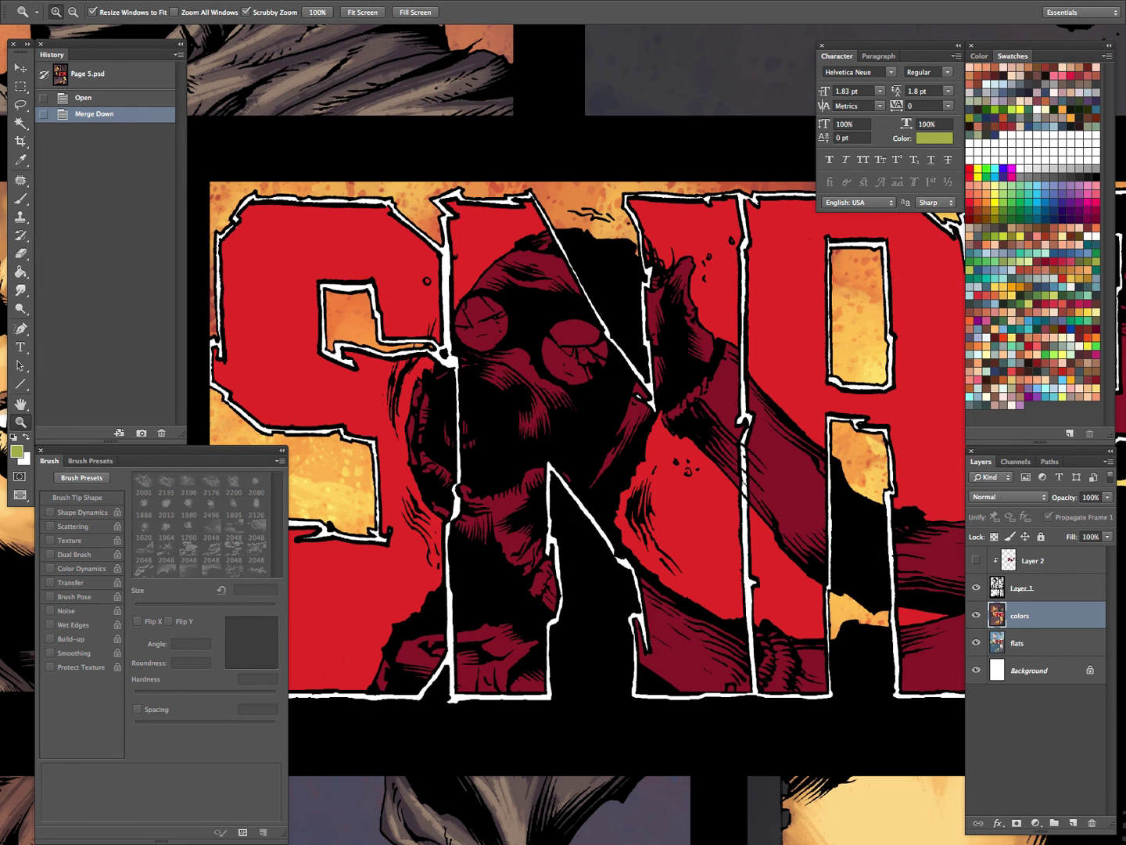
key(Tab)
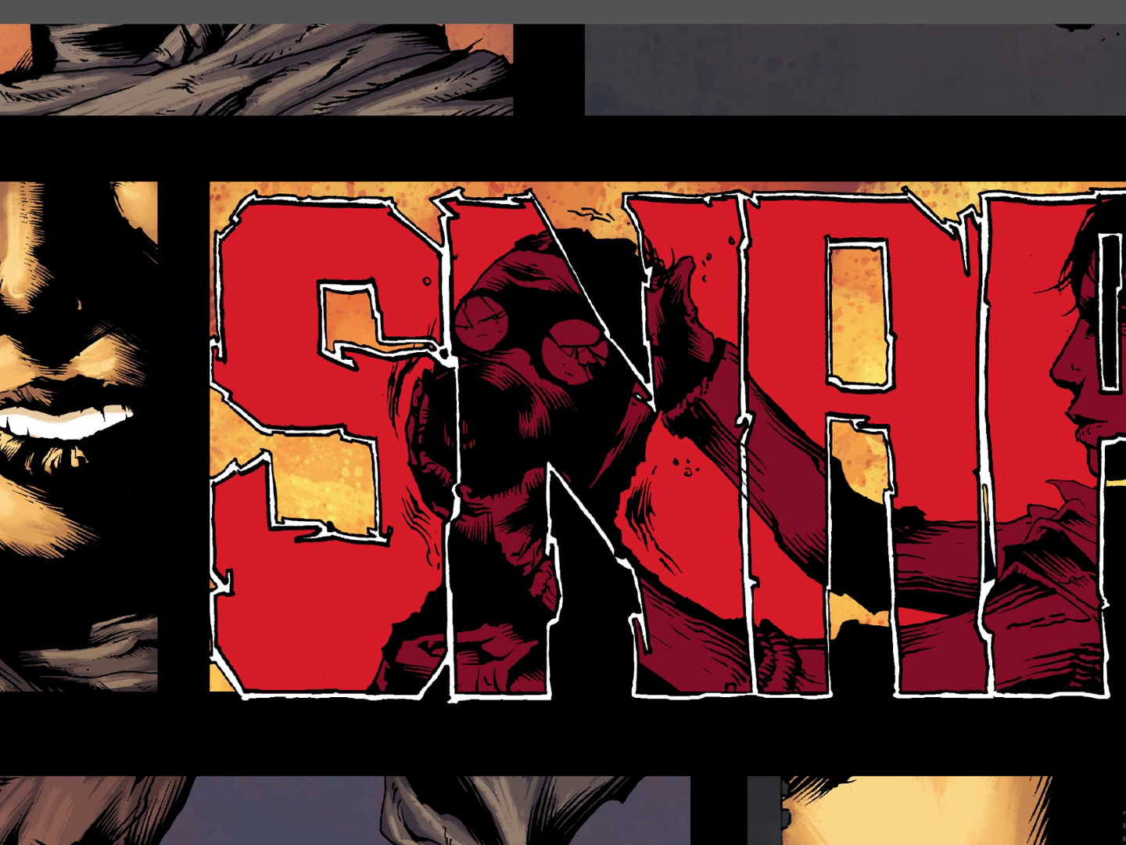
key(Tab)
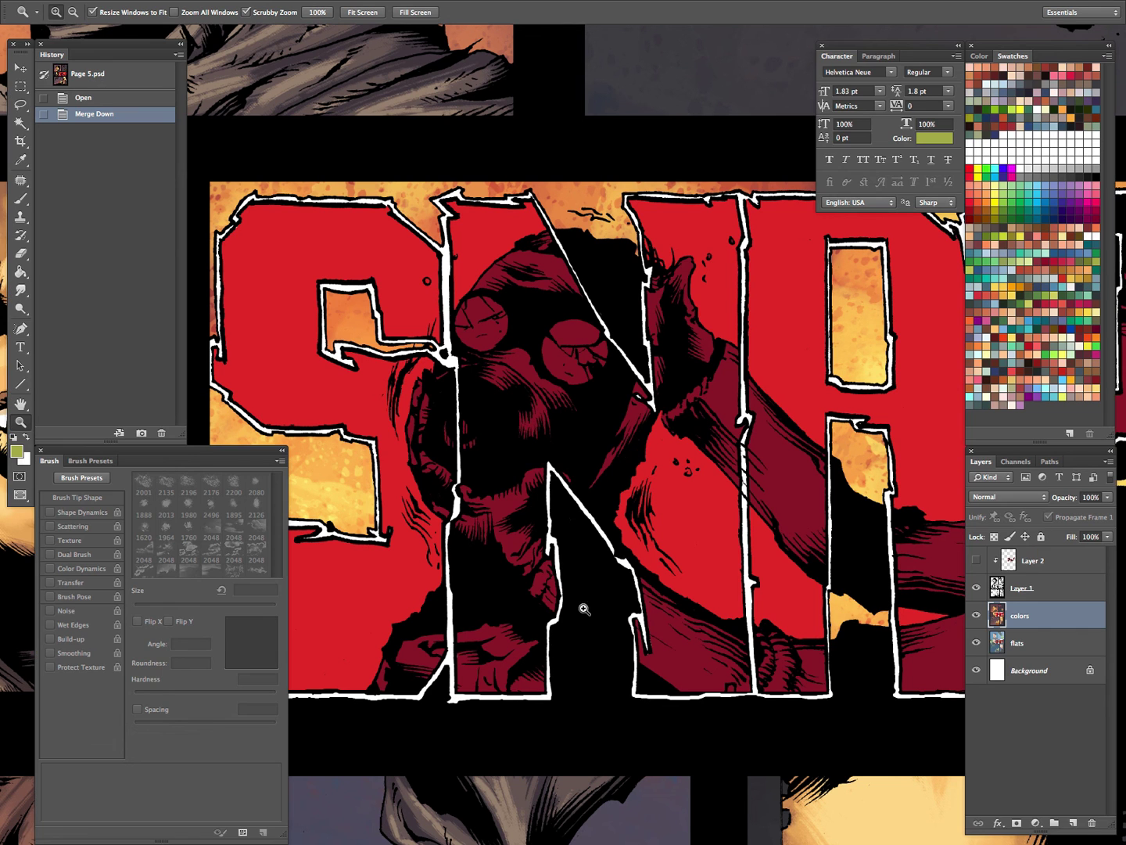
drag(666, 488, 631, 537)
drag(770, 501, 632, 221)
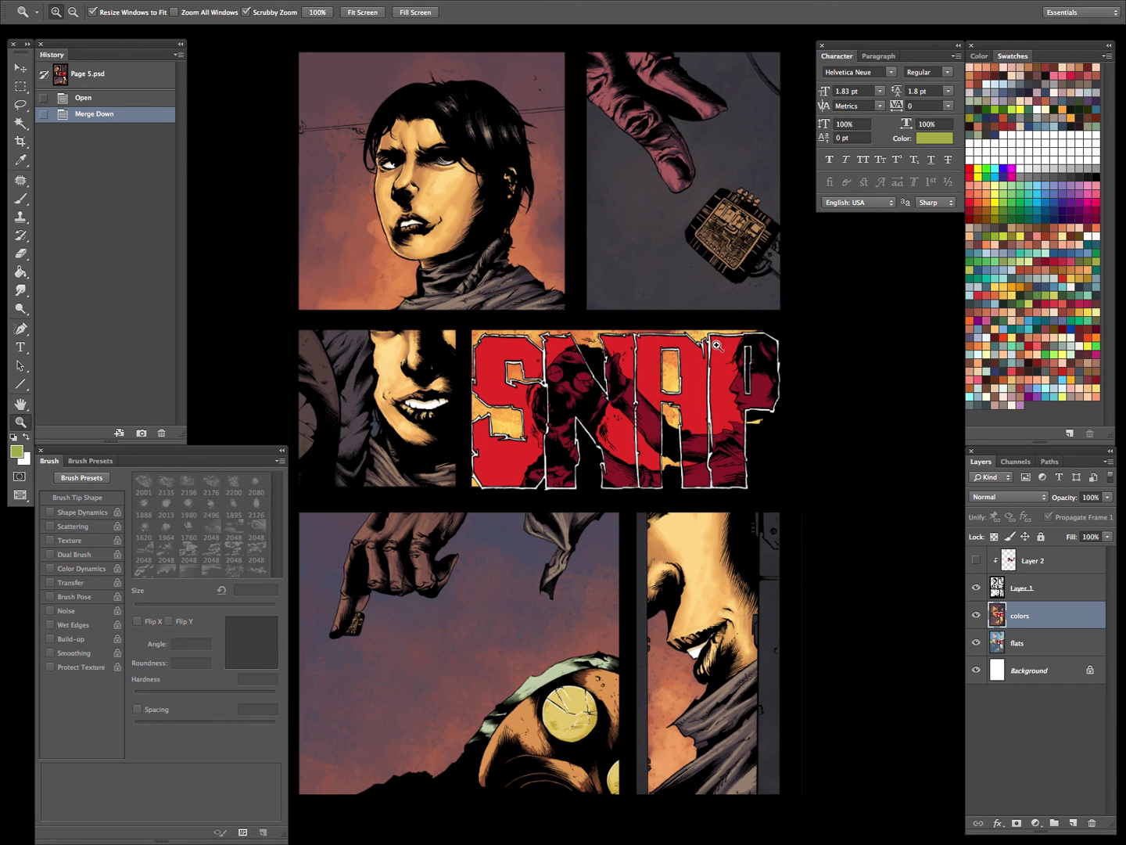
Compare the bare line art with the colored page by hiding and reshowing the colors and flats layers.
drag(976, 639, 978, 625)
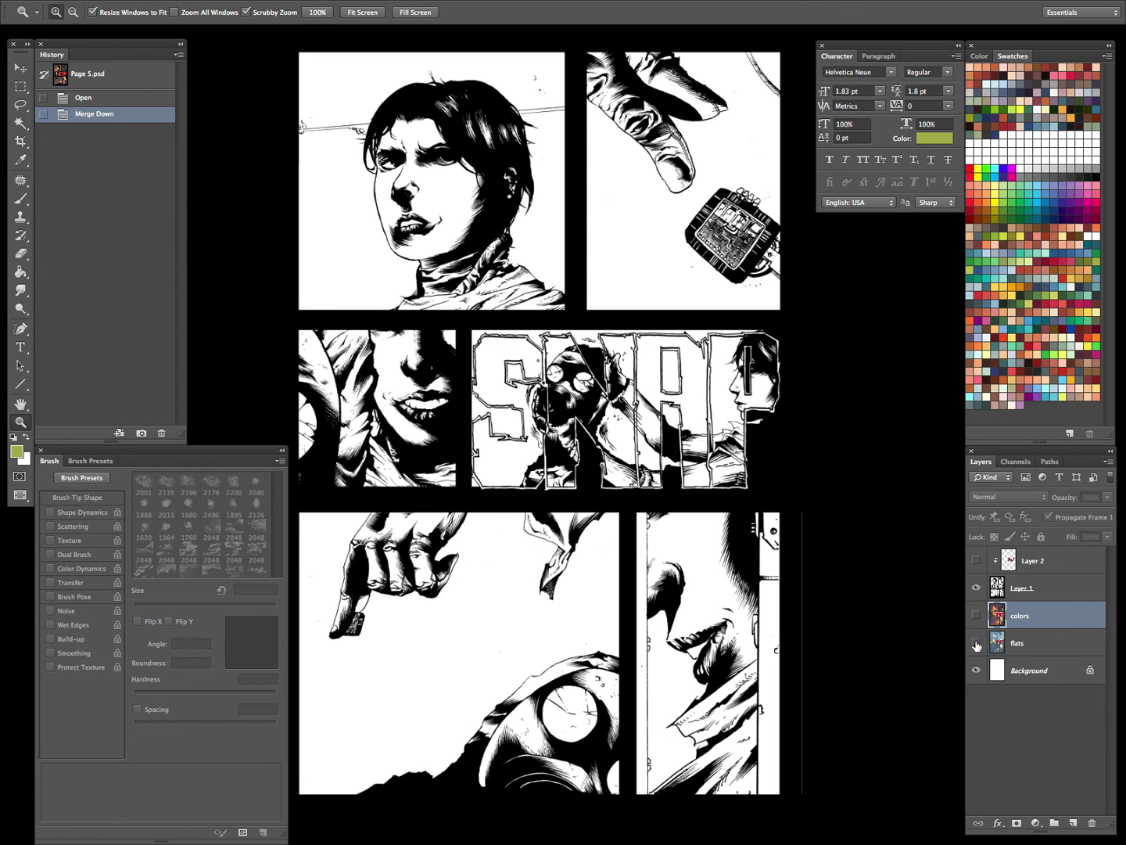
click(976, 643)
click(976, 615)
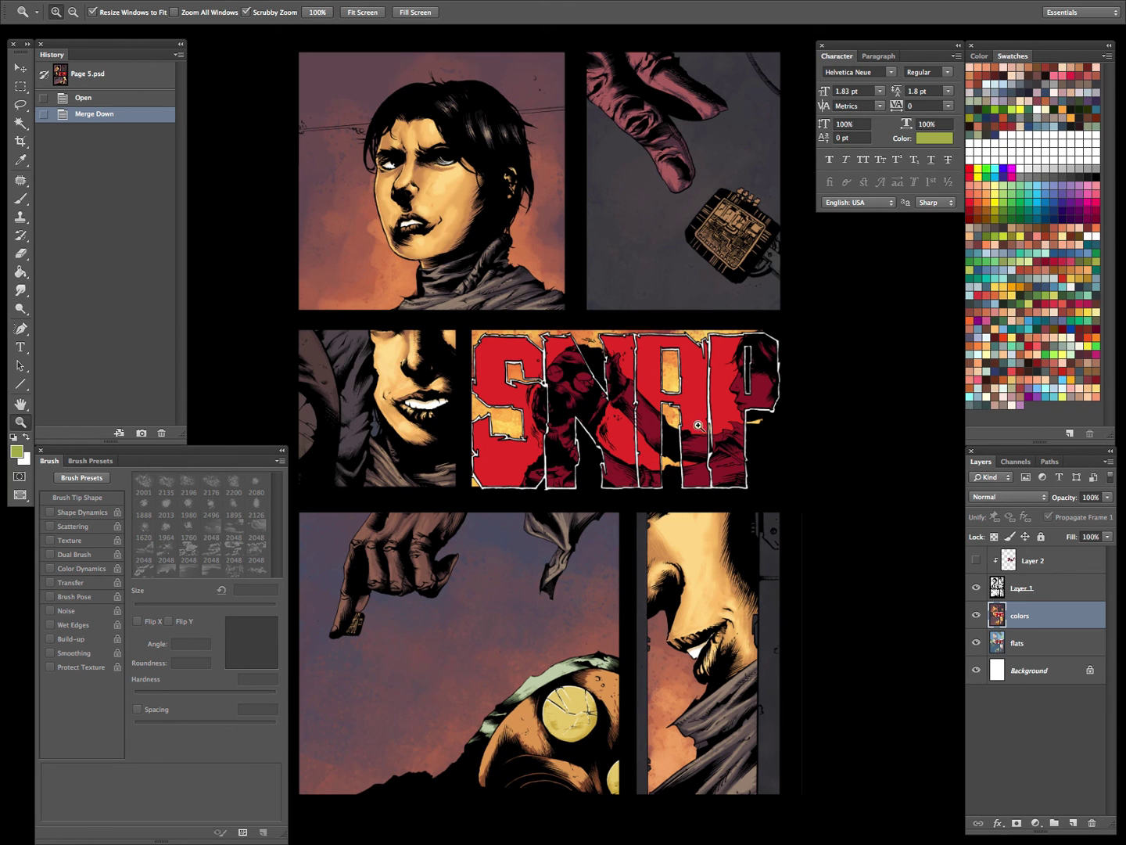
Show Layer 2 over the SNAP lettering and view its effect both close up and within the whole page.
click(671, 426)
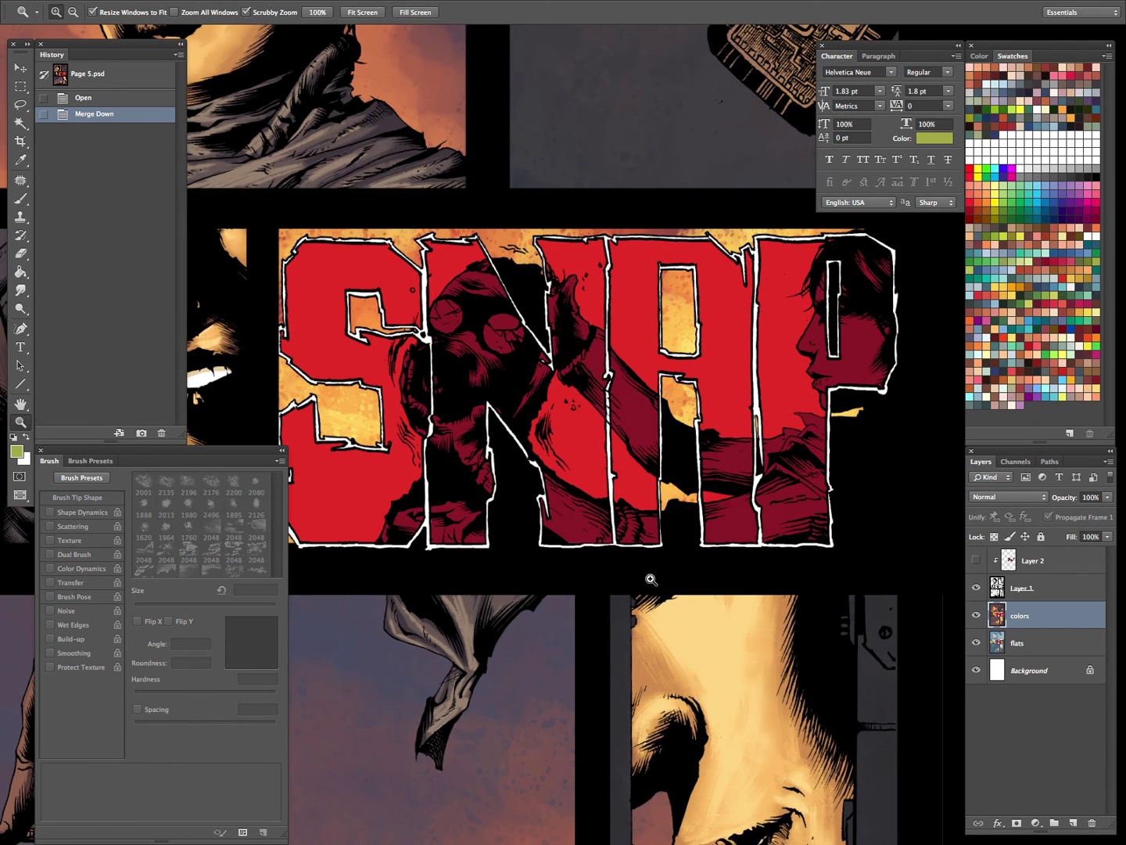
click(976, 561)
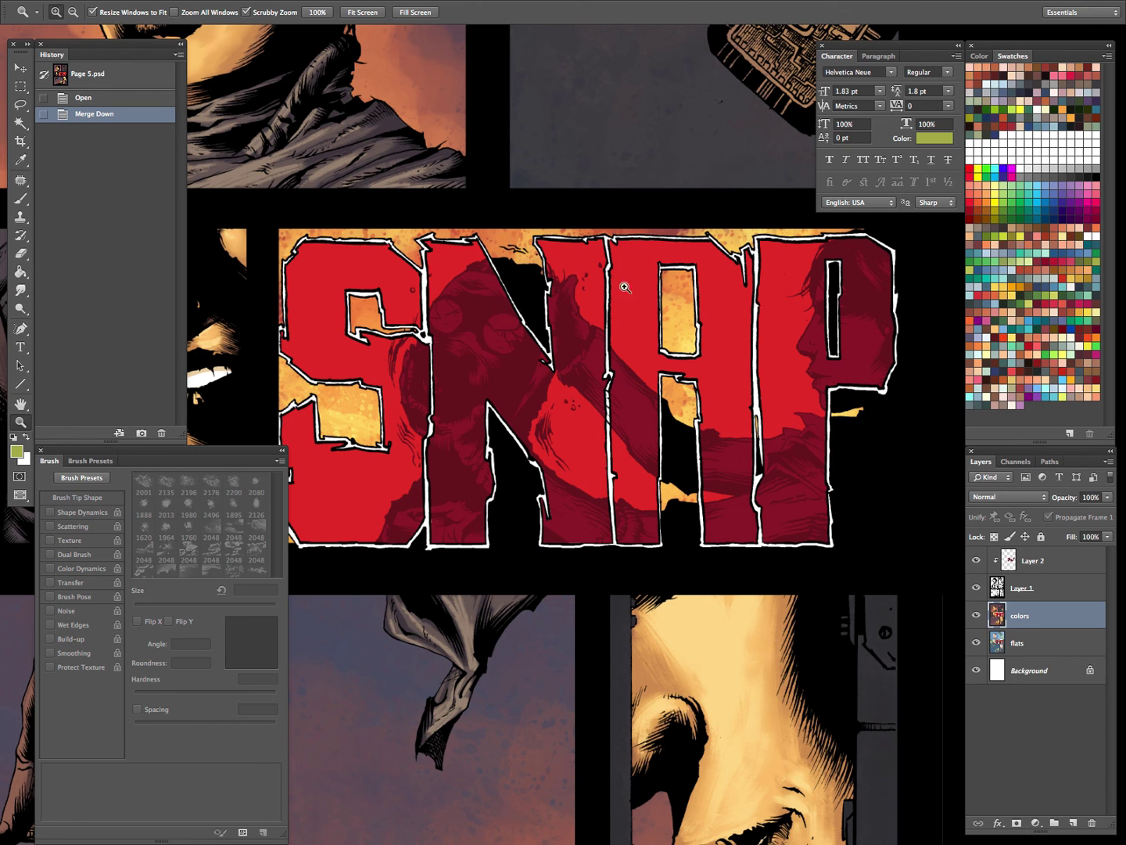
alt+click(682, 457)
alt+click(676, 524)
alt+click(756, 495)
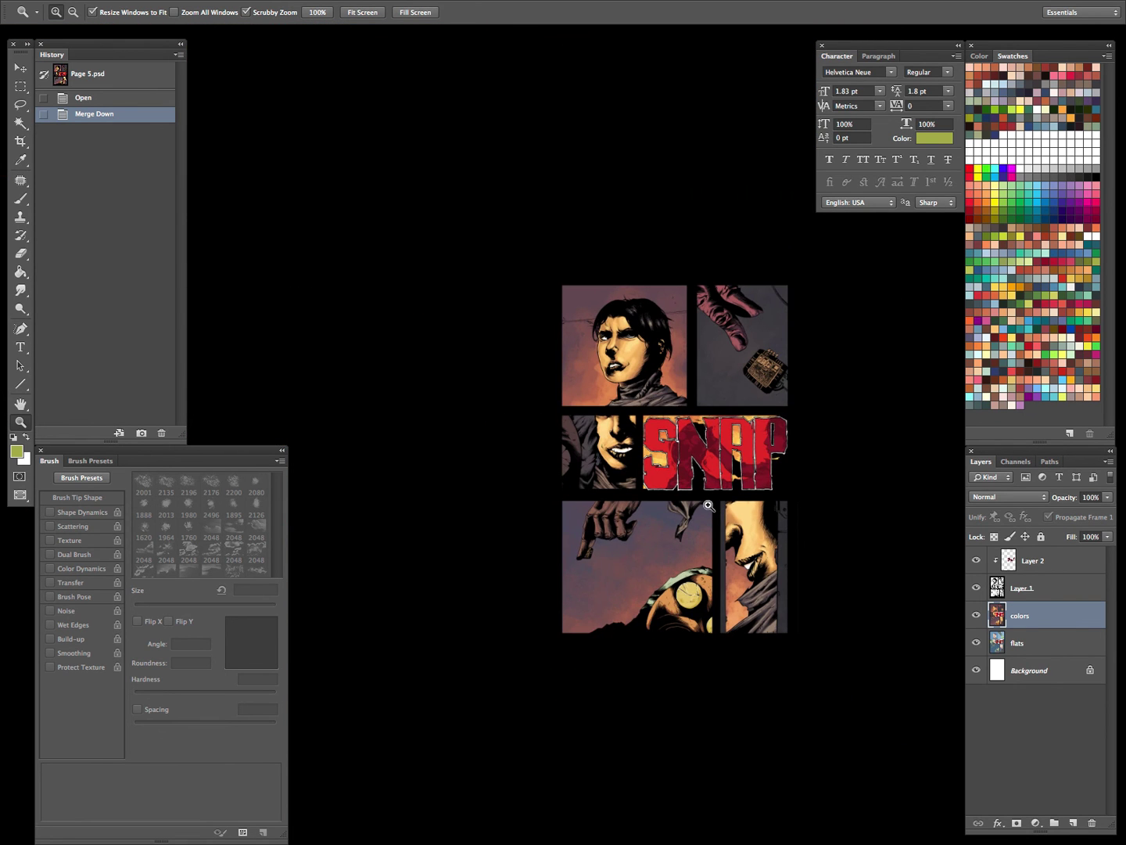
click(732, 459)
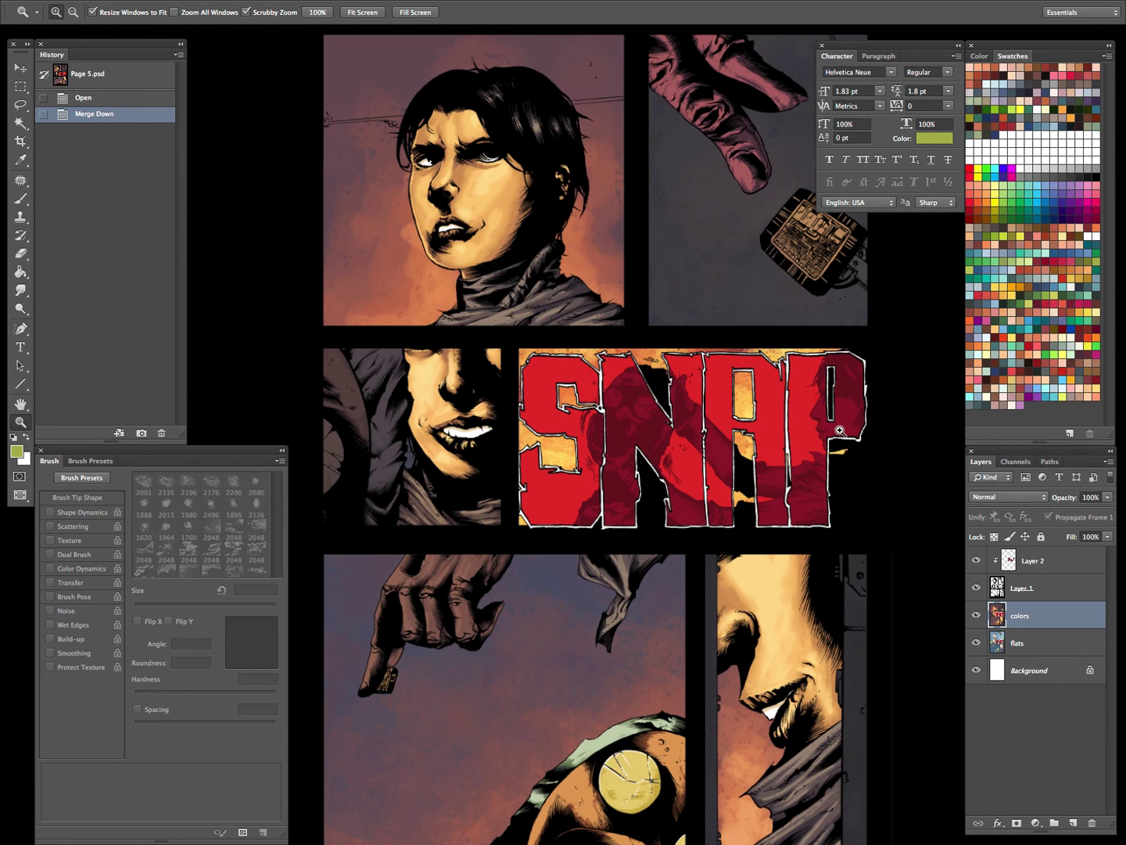
Toggle Layer 2 off and on to compare the SNAP panel with black and with colored line art.
click(975, 561)
click(976, 561)
click(975, 560)
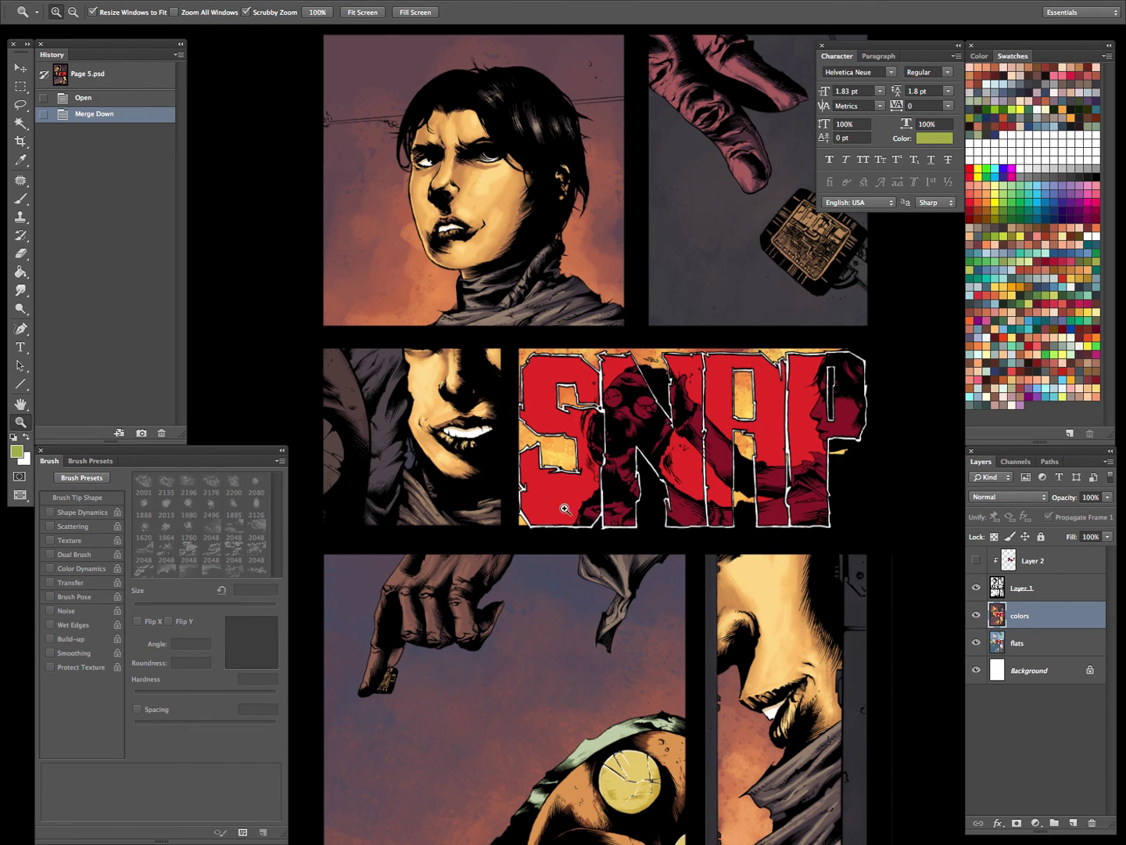
click(976, 561)
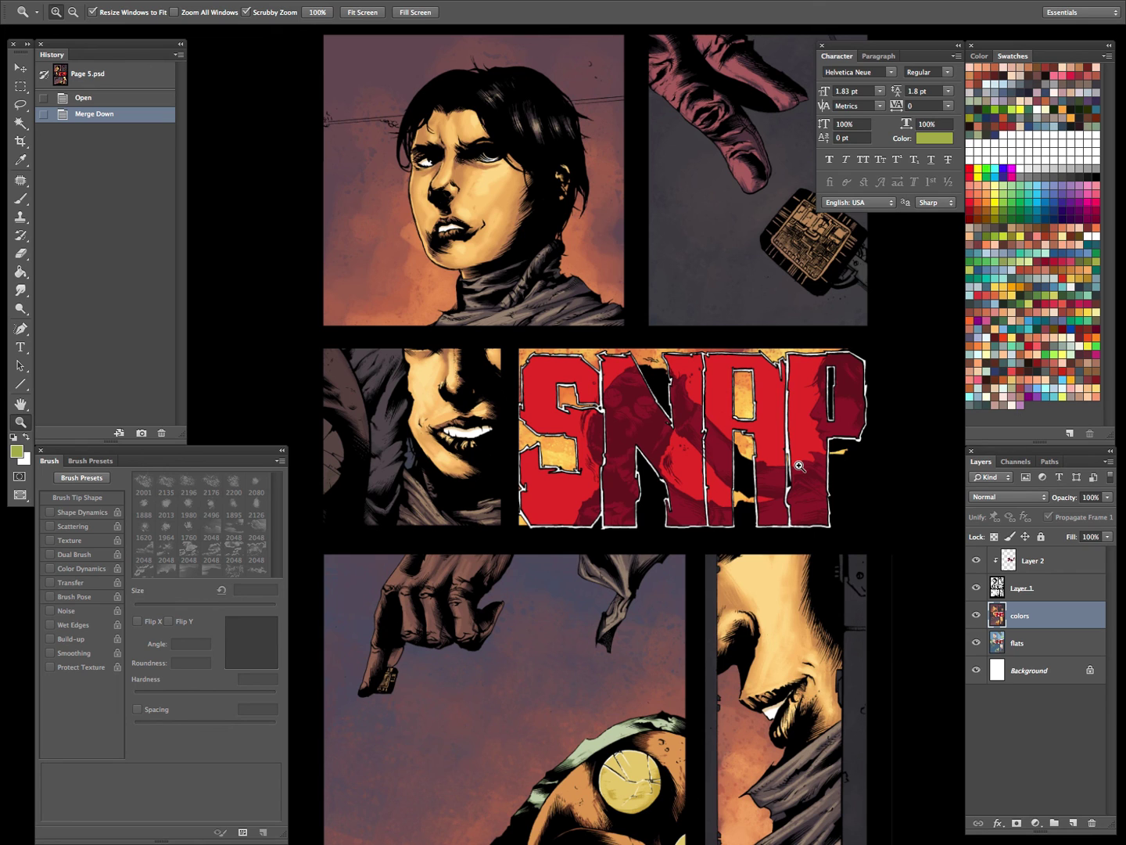
click(976, 561)
click(976, 561)
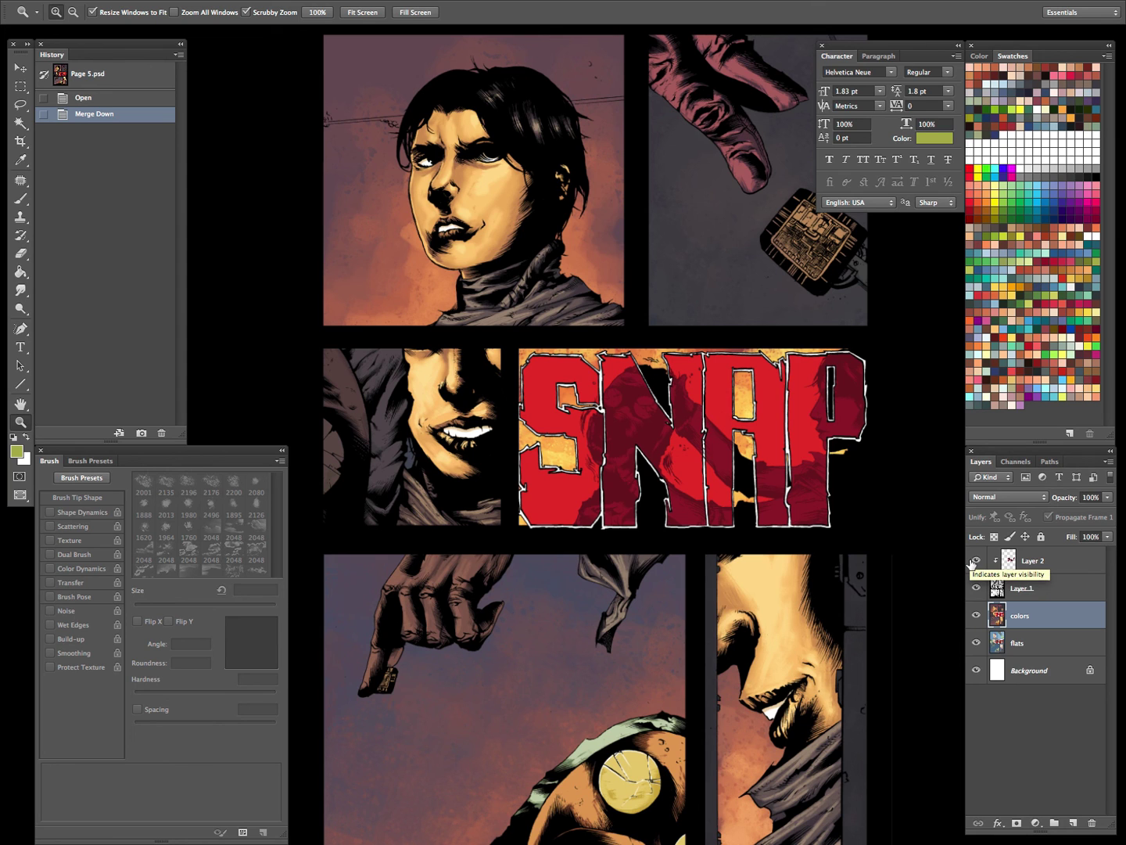
click(975, 561)
click(984, 561)
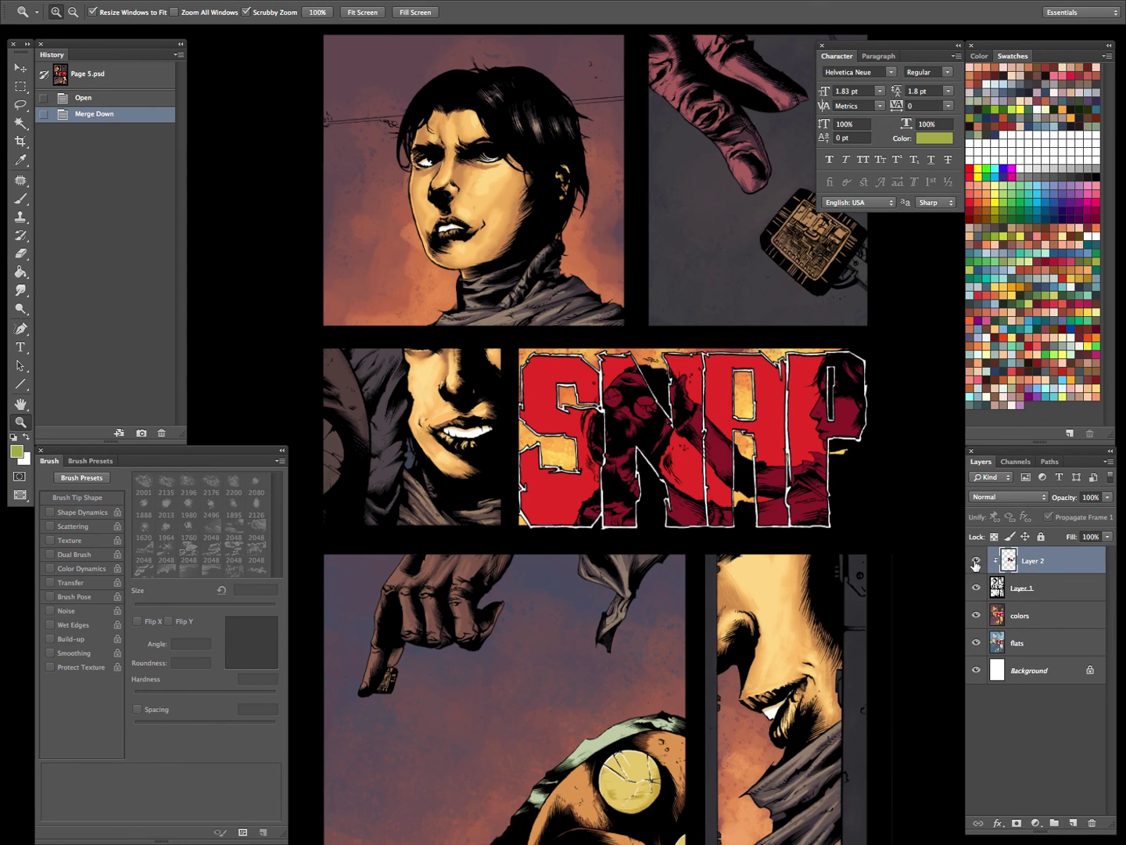
click(977, 560)
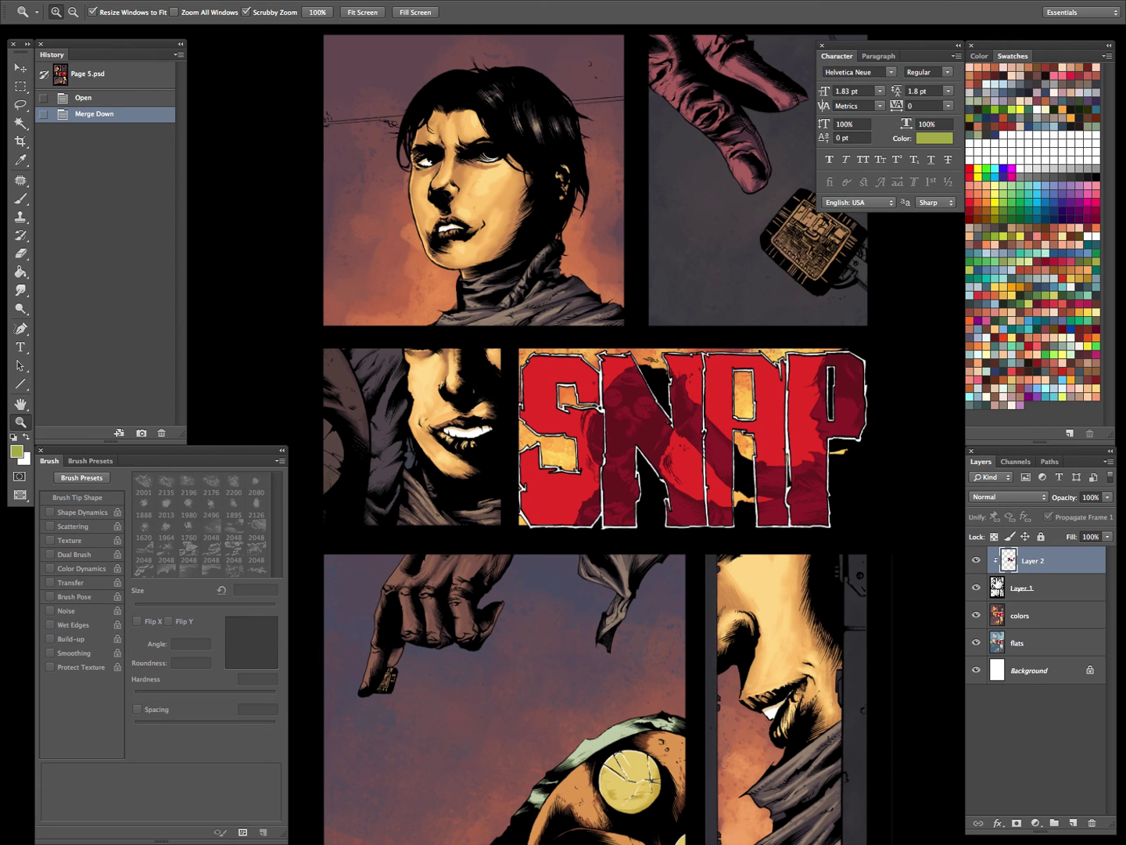
Isolate the Layer 1 line art by hiding all other layers, and inspect the linework around the first panel's collar.
click(997, 588)
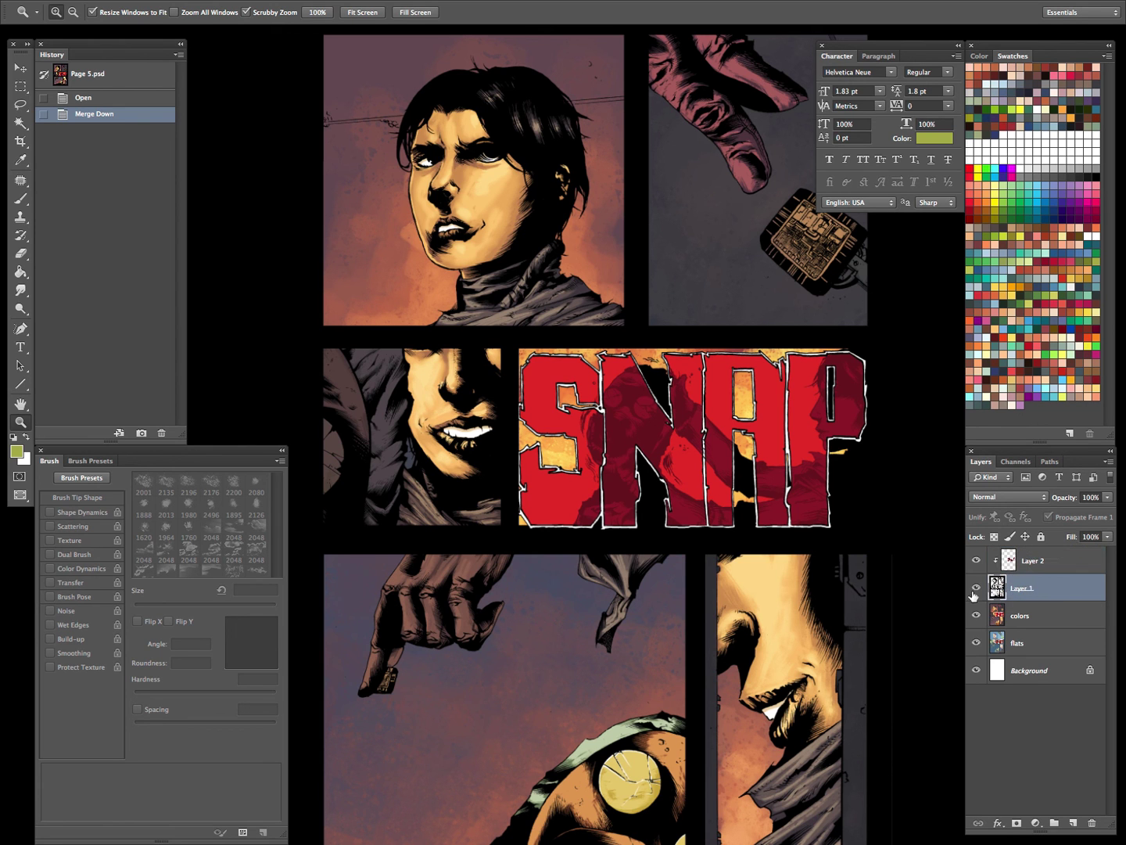
click(975, 560)
drag(976, 615, 975, 642)
click(975, 670)
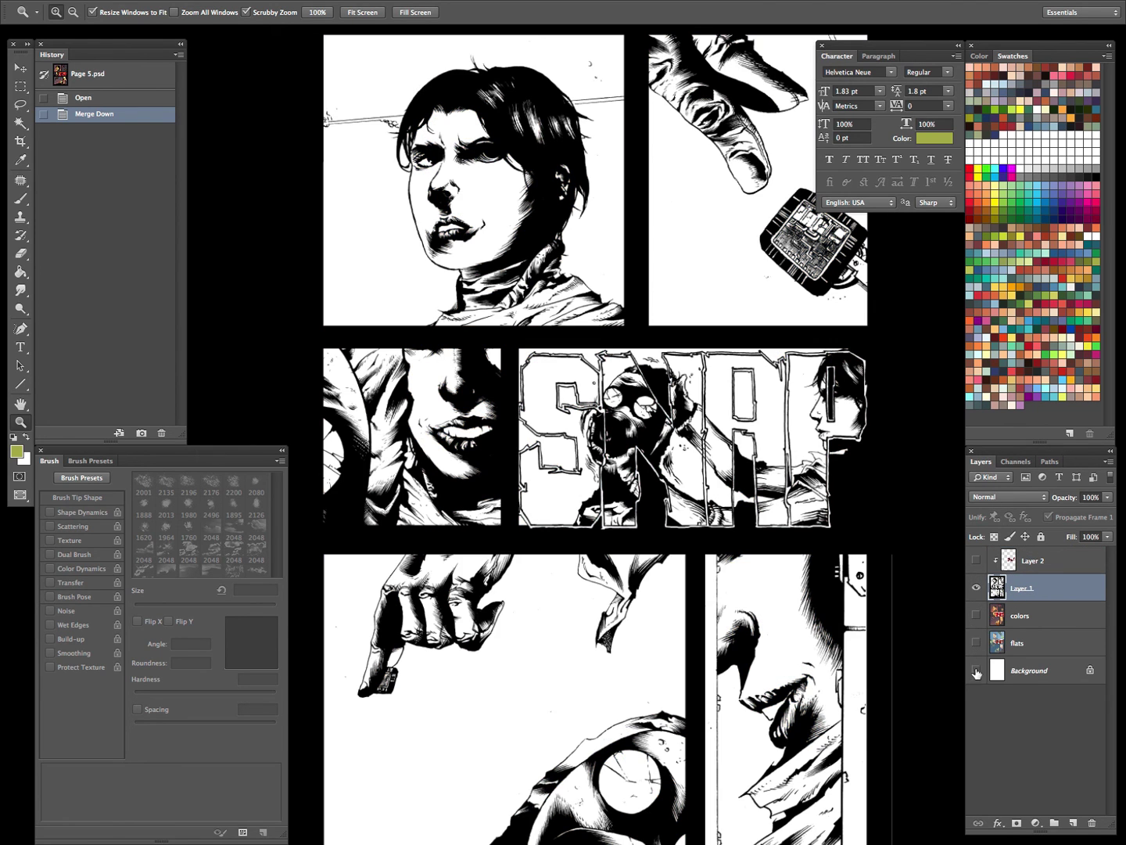
drag(627, 320, 595, 503)
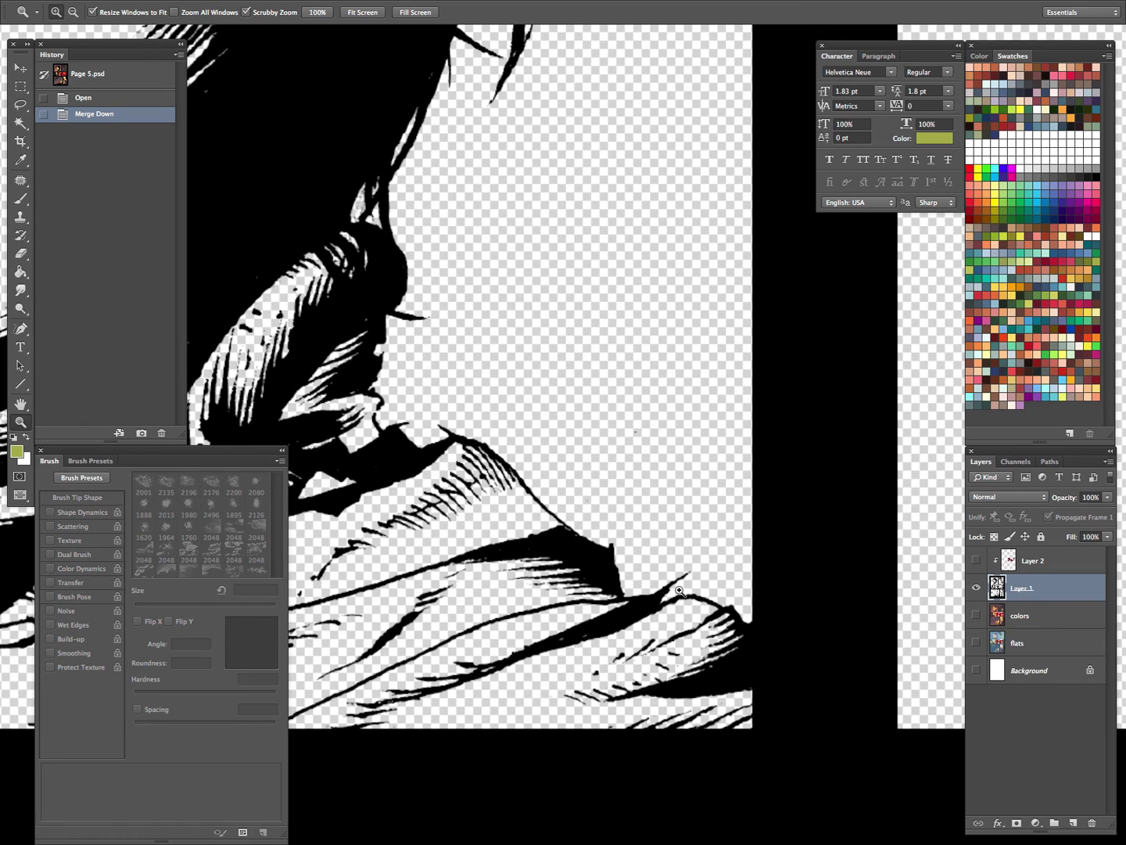
Show the colors, flats and Background layers again, and delete Layer 2.
drag(975, 615, 975, 669)
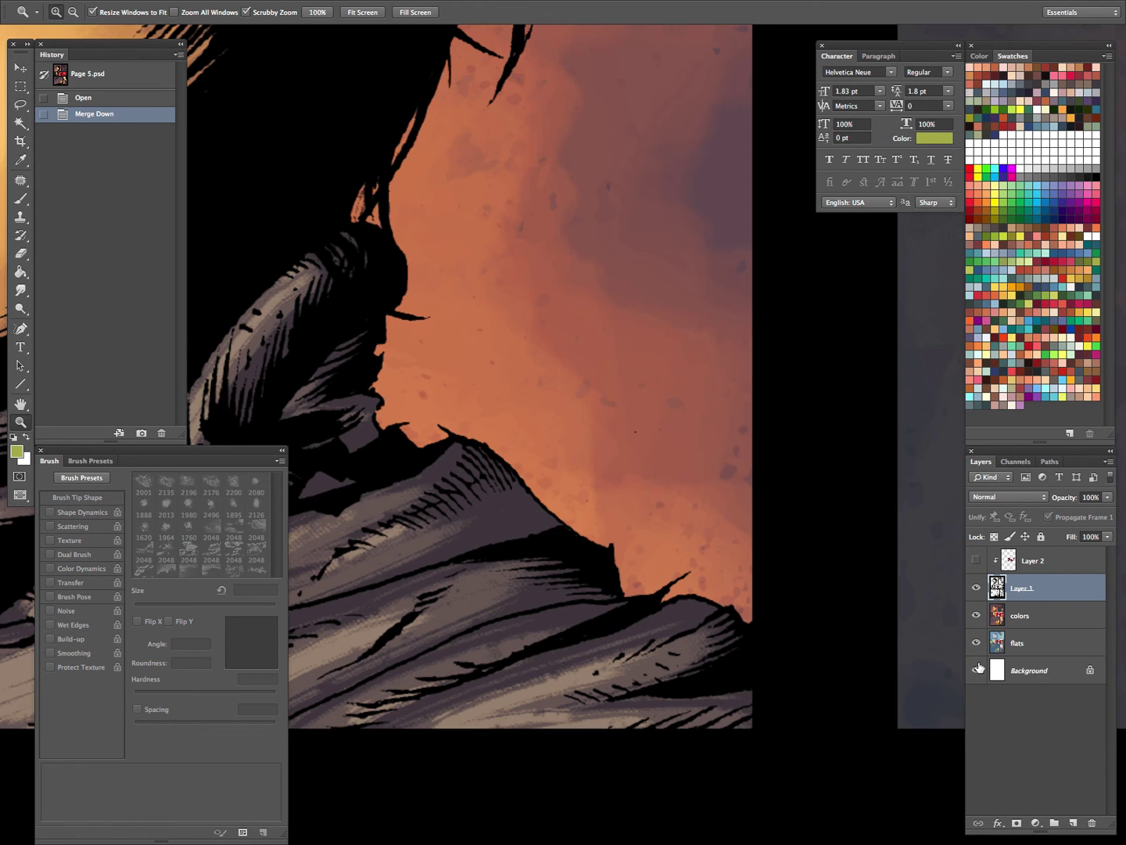
click(1030, 563)
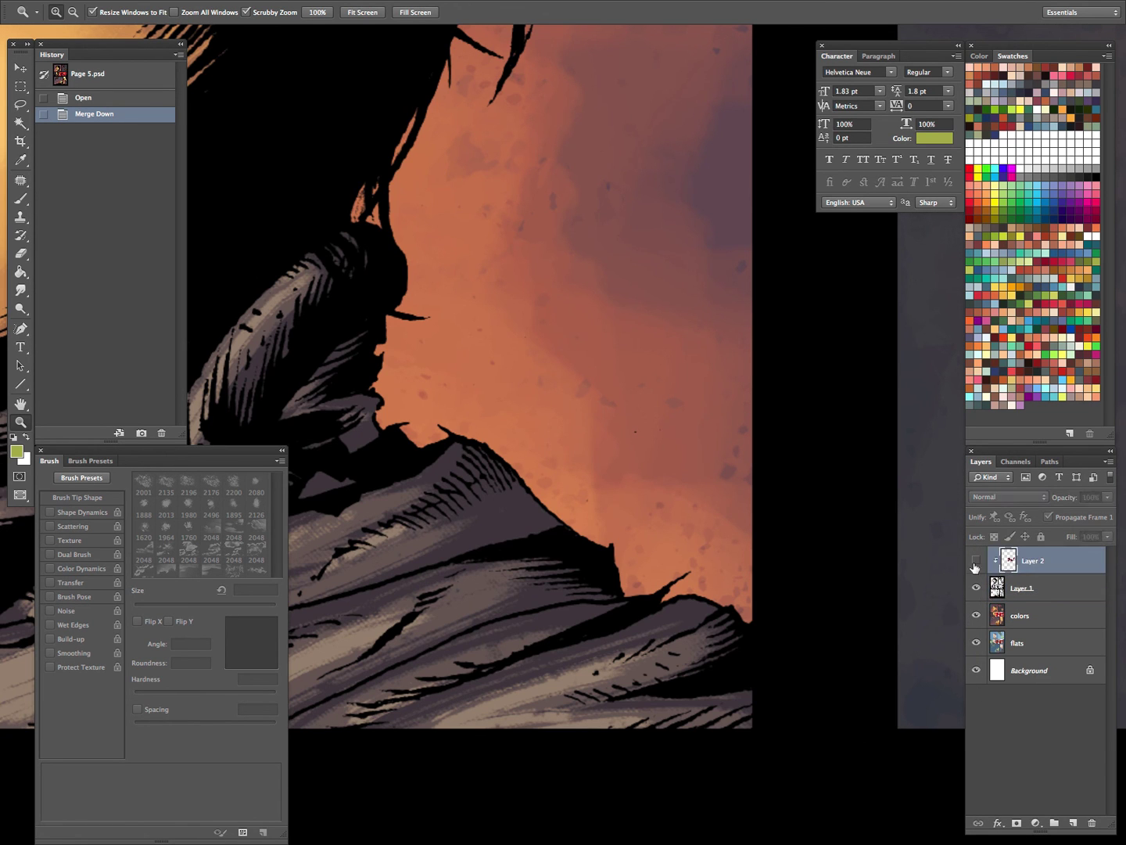
click(976, 560)
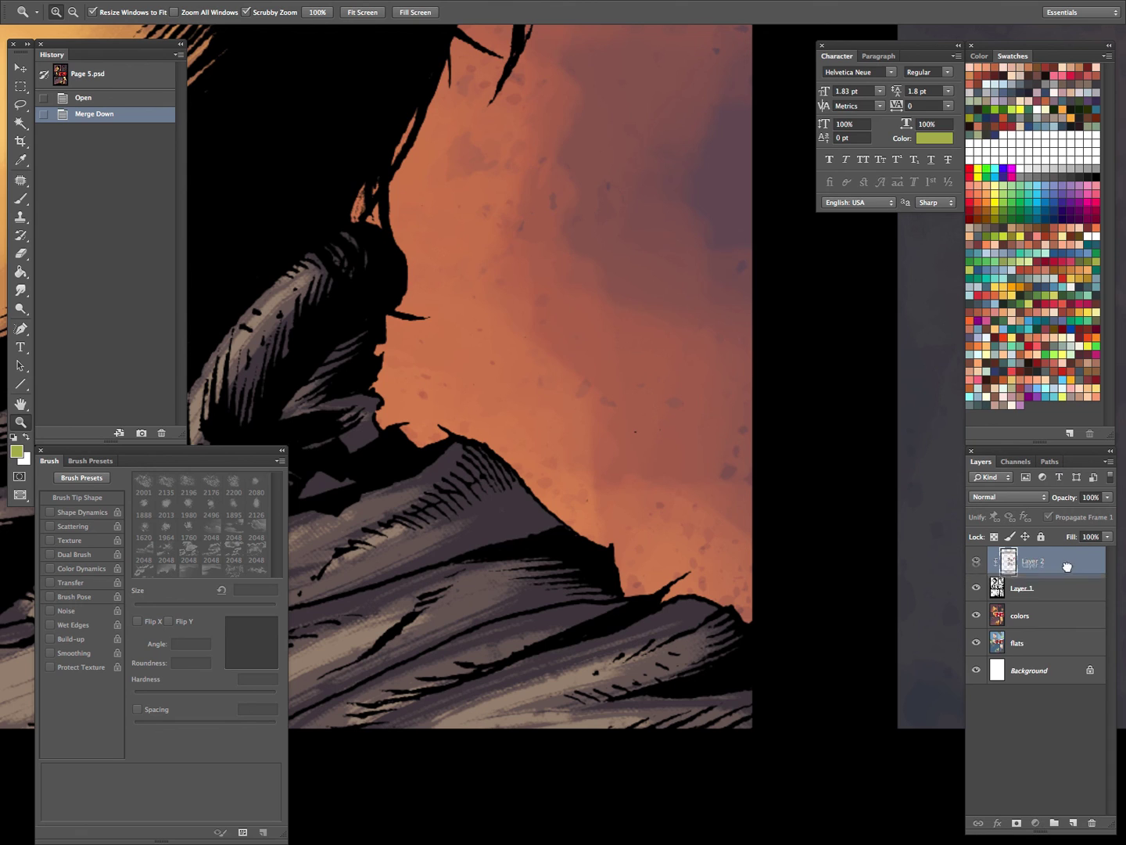
drag(1068, 568, 1092, 822)
Activate the Lasso tool for work on the SNAP panel and turn off its anti-aliasing.
key(ctrl+minus)
drag(739, 480, 739, 586)
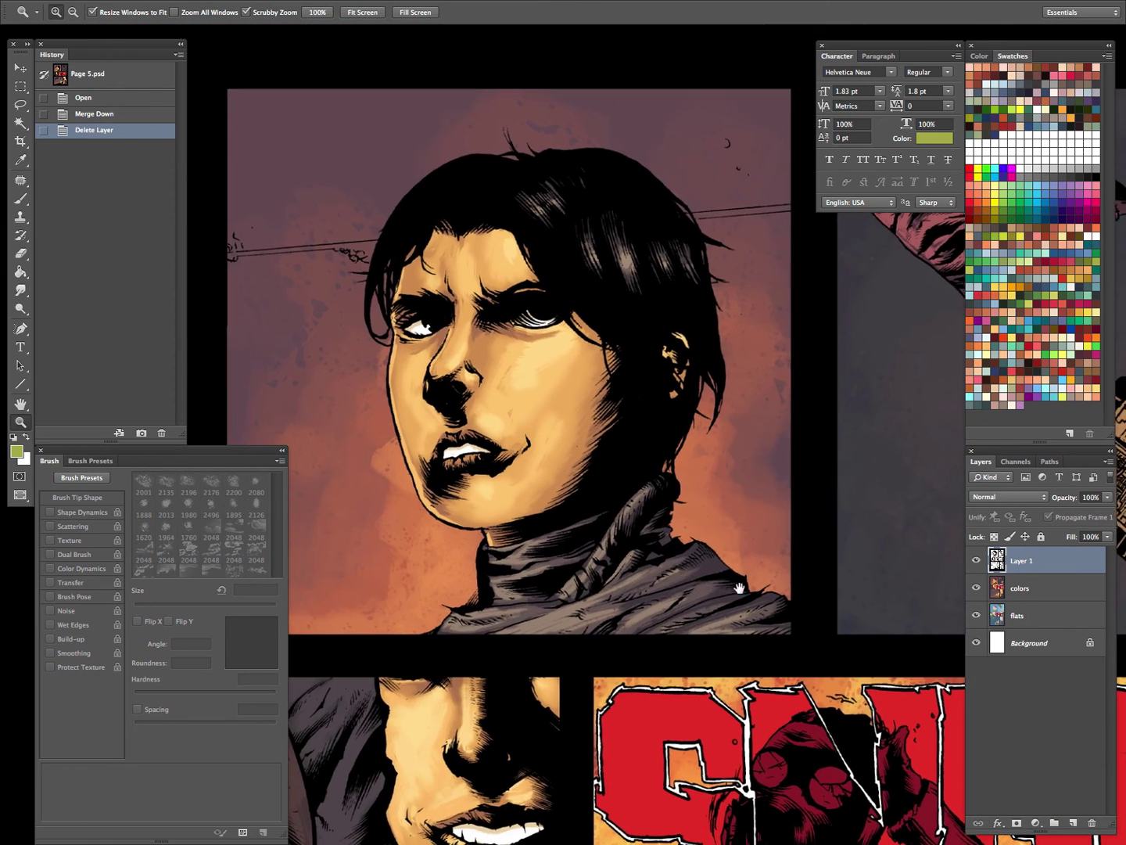
drag(821, 672, 696, 330)
drag(668, 442, 718, 429)
click(718, 429)
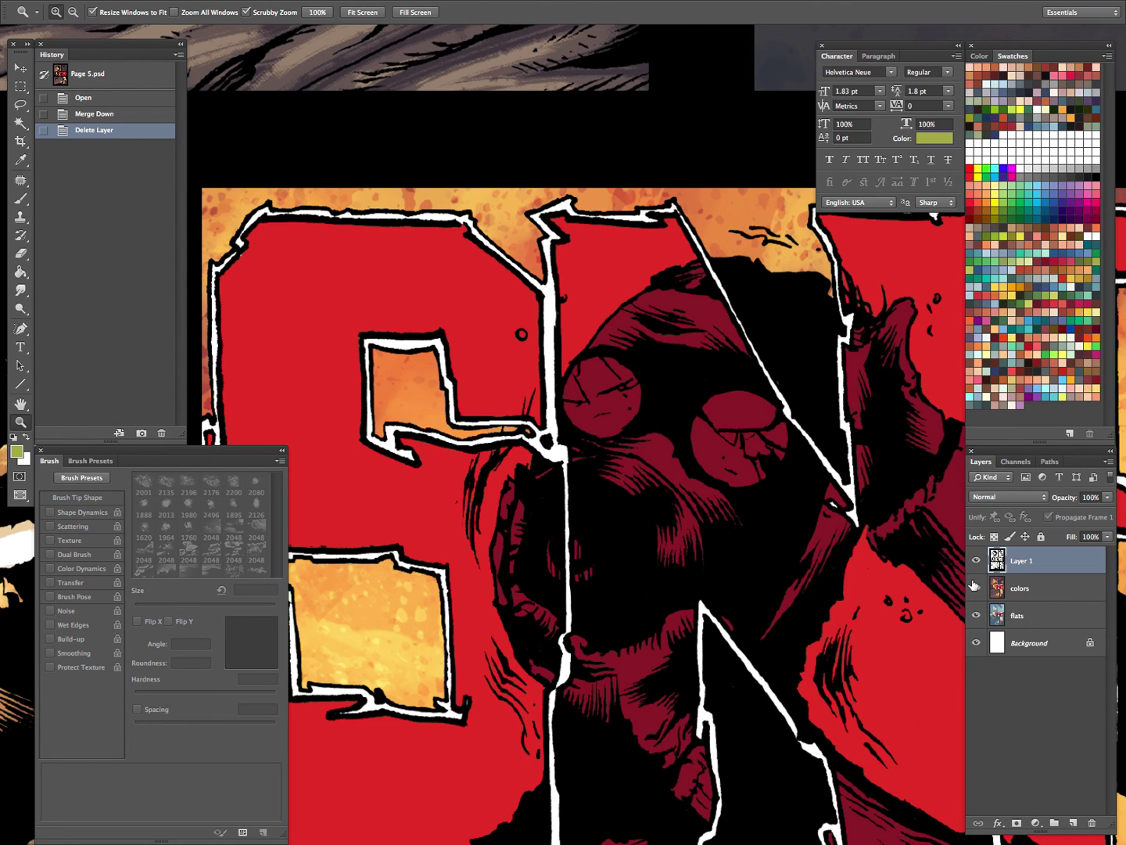
key(l)
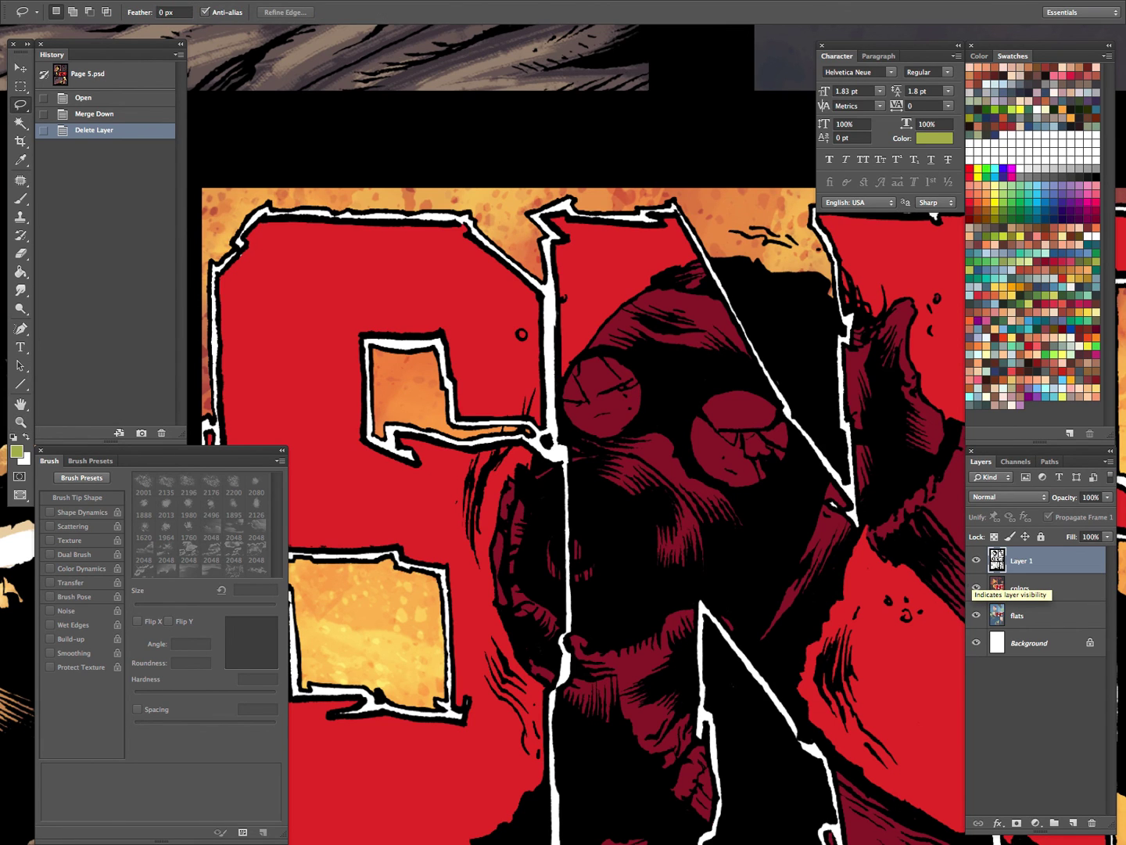
click(206, 12)
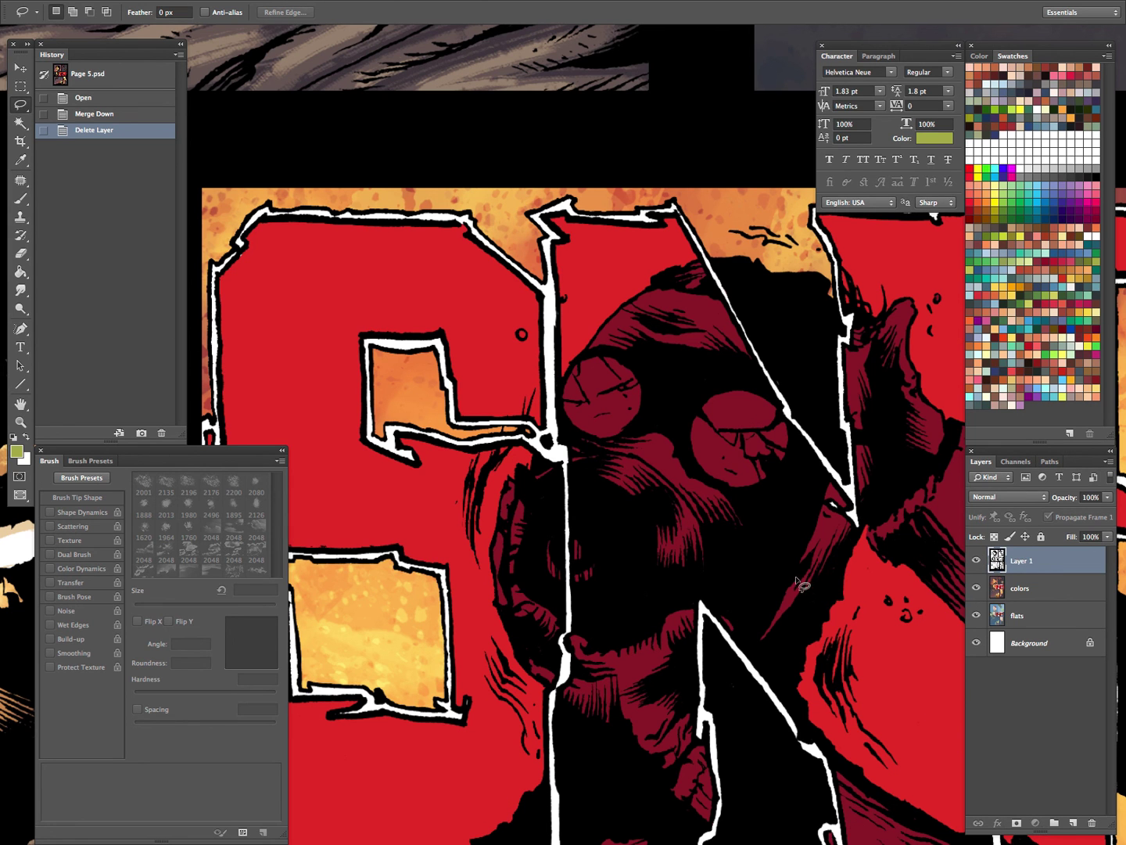
Load the Layer 1 line art as a selection and choose the Pencil tool with a dark red foreground color.
super+click(995, 557)
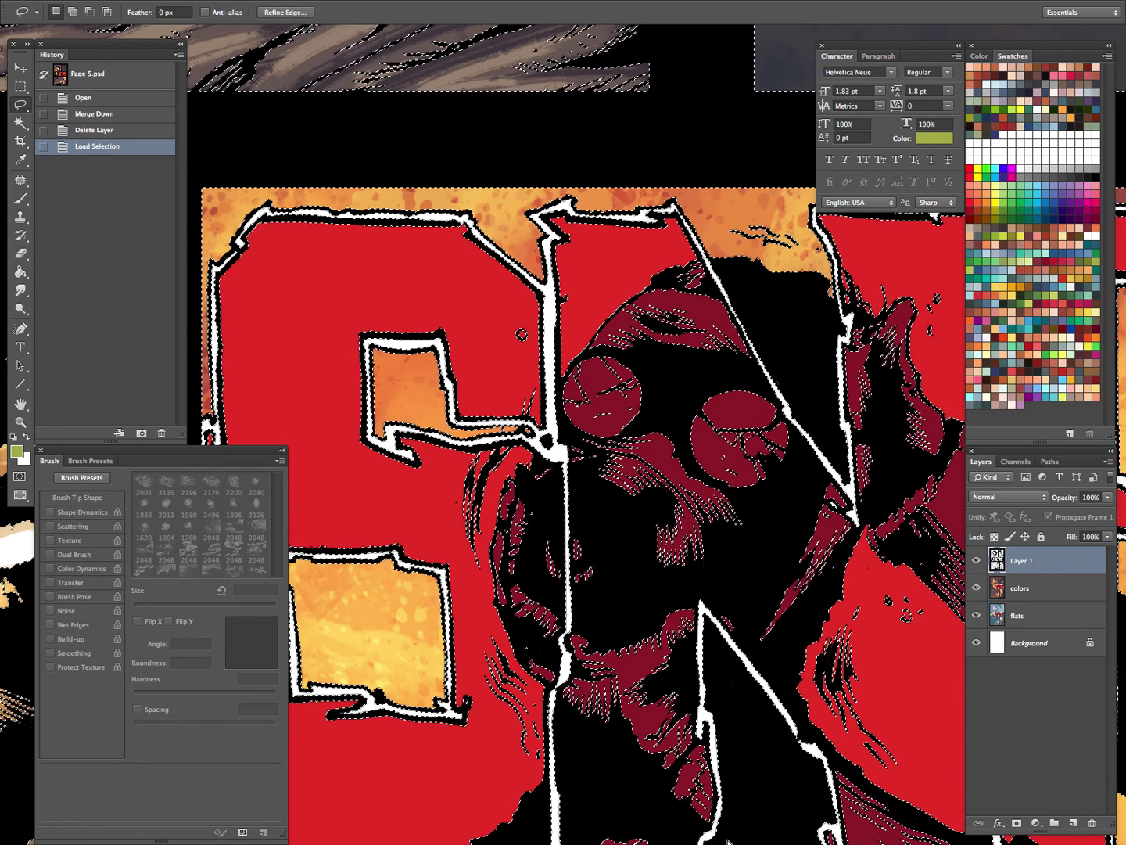
key(b)
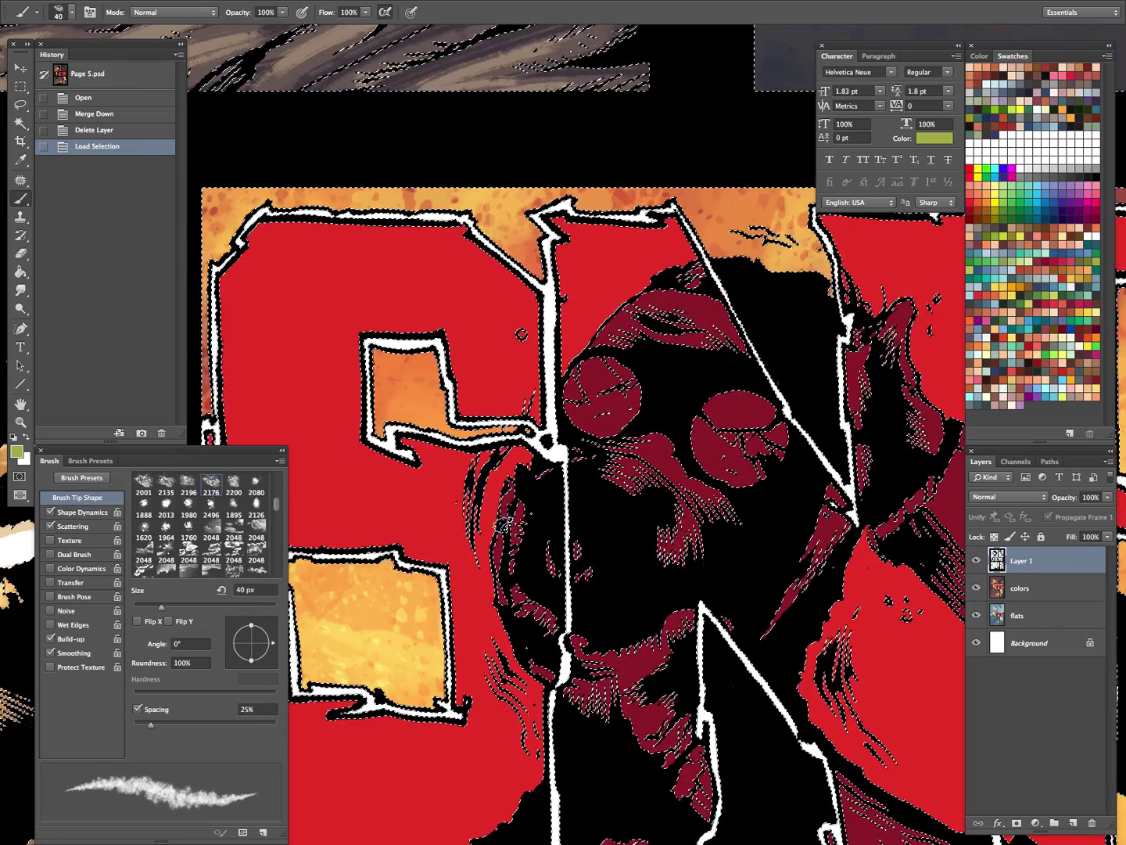
key(shift+b)
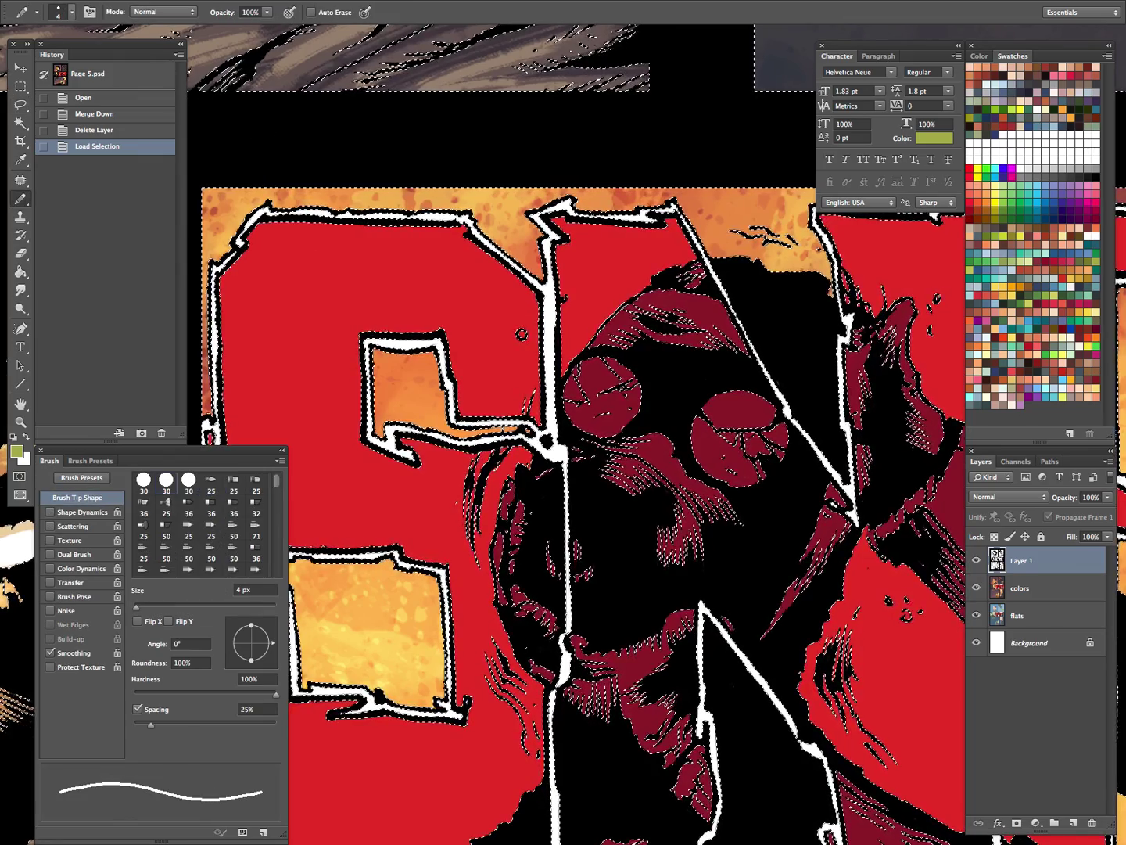
click(24, 203)
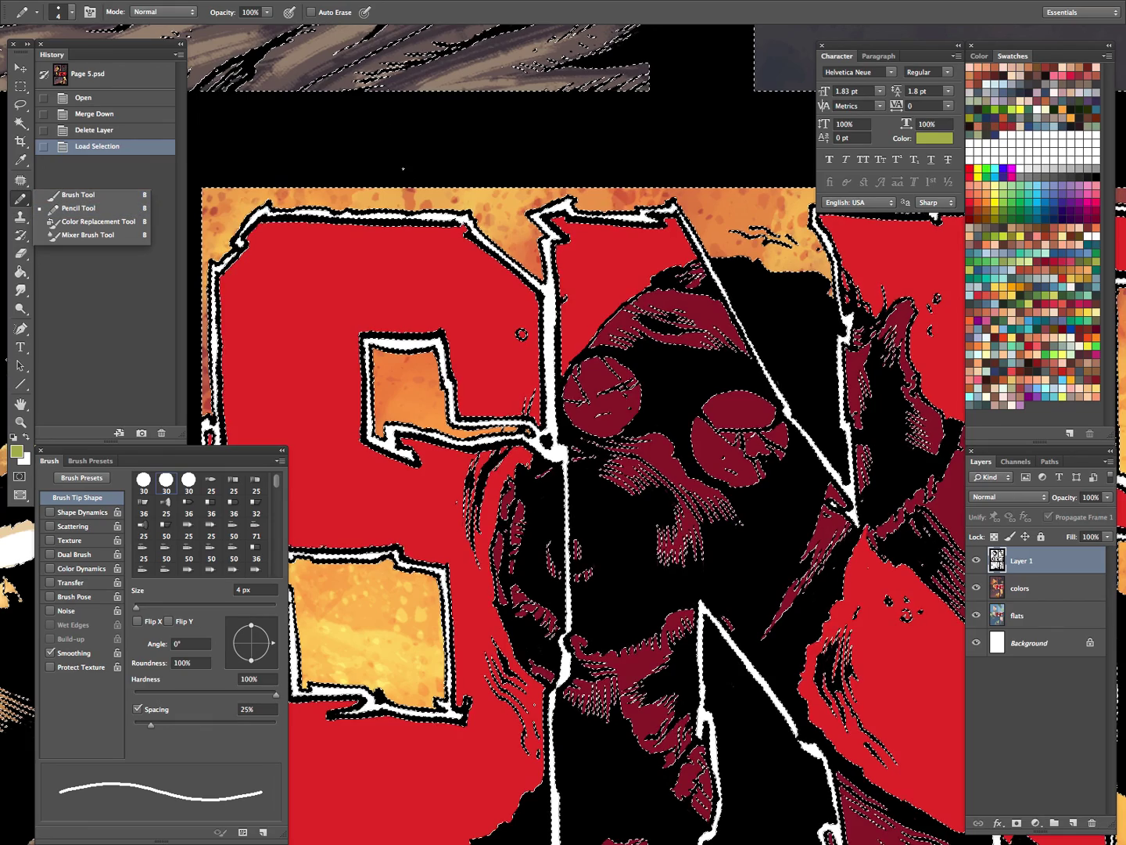
click(405, 169)
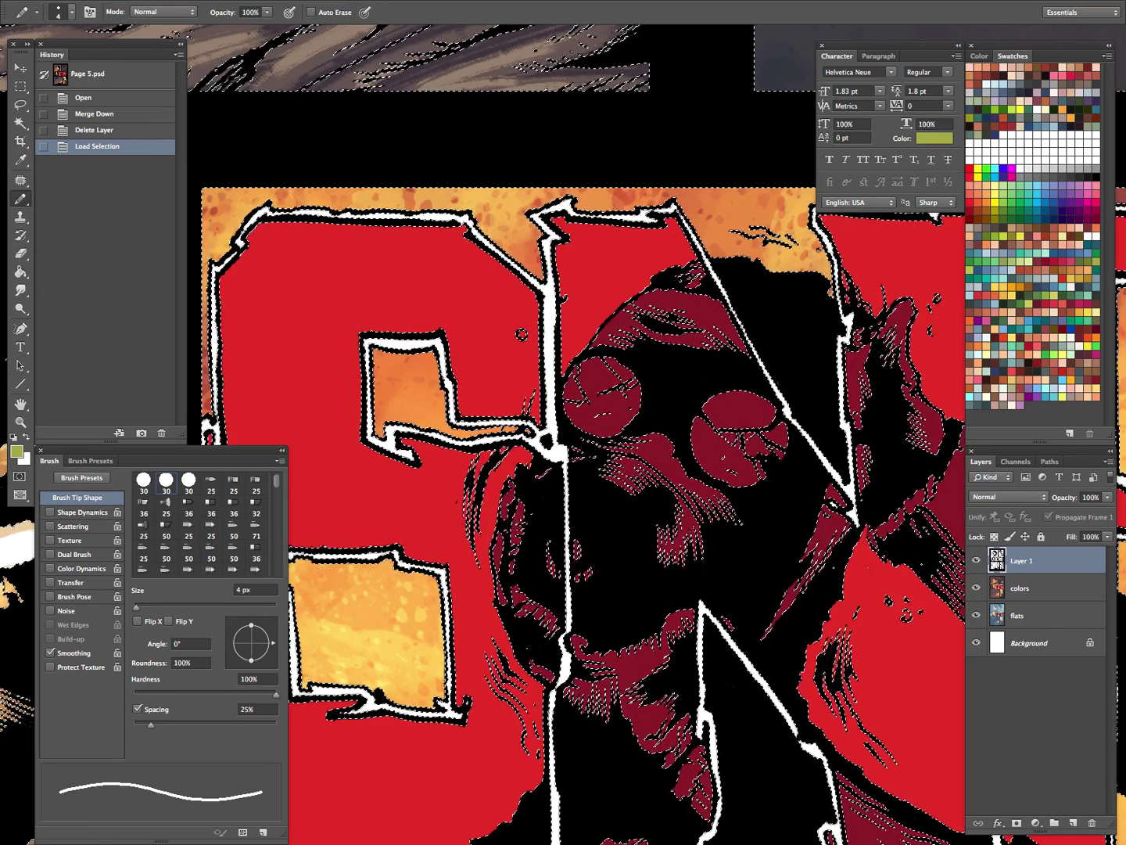
click(971, 217)
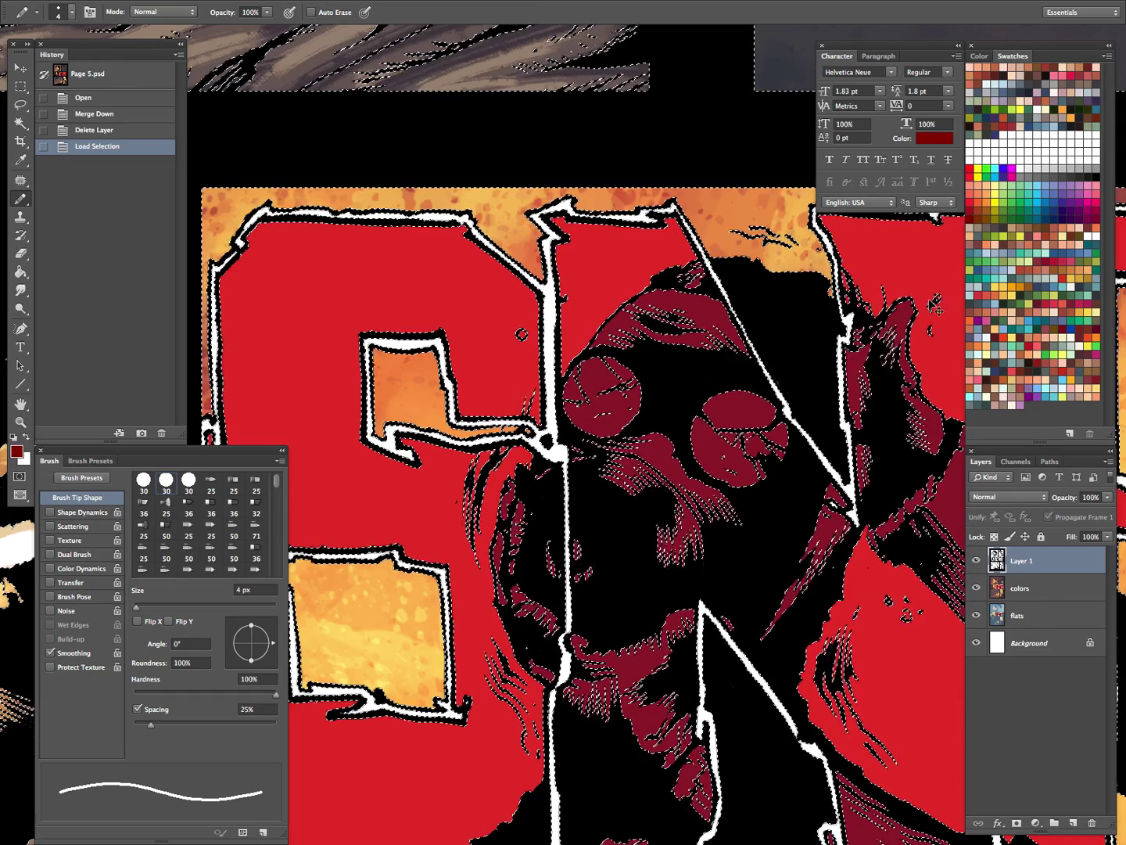
Hide the selection edges and paint dark red over the linework of the masked figure's hood and left lens with a 30 px Pencil.
key(ctrl+d)
key(bracketright)
key(bracketright)
key(bracketright)
key(bracketright)
key(bracketright)
key(bracketright)
key(bracketright)
key(bracketright)
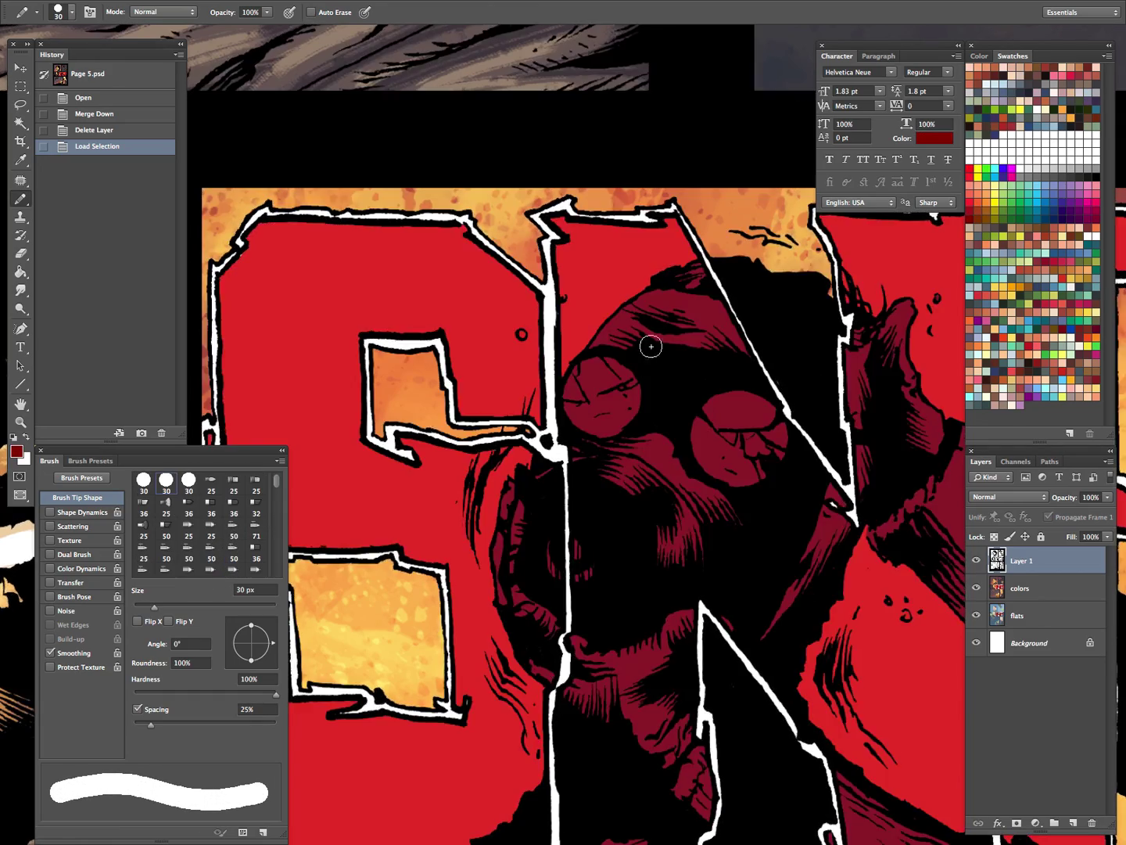
mouse_move(658, 281)
mouse_down()
mouse_move(682, 269)
mouse_move(615, 334)
mouse_move(592, 332)
mouse_move(575, 360)
mouse_move(613, 332)
mouse_move(664, 335)
mouse_move(609, 382)
mouse_move(659, 390)
mouse_move(713, 311)
mouse_up()
key(z)
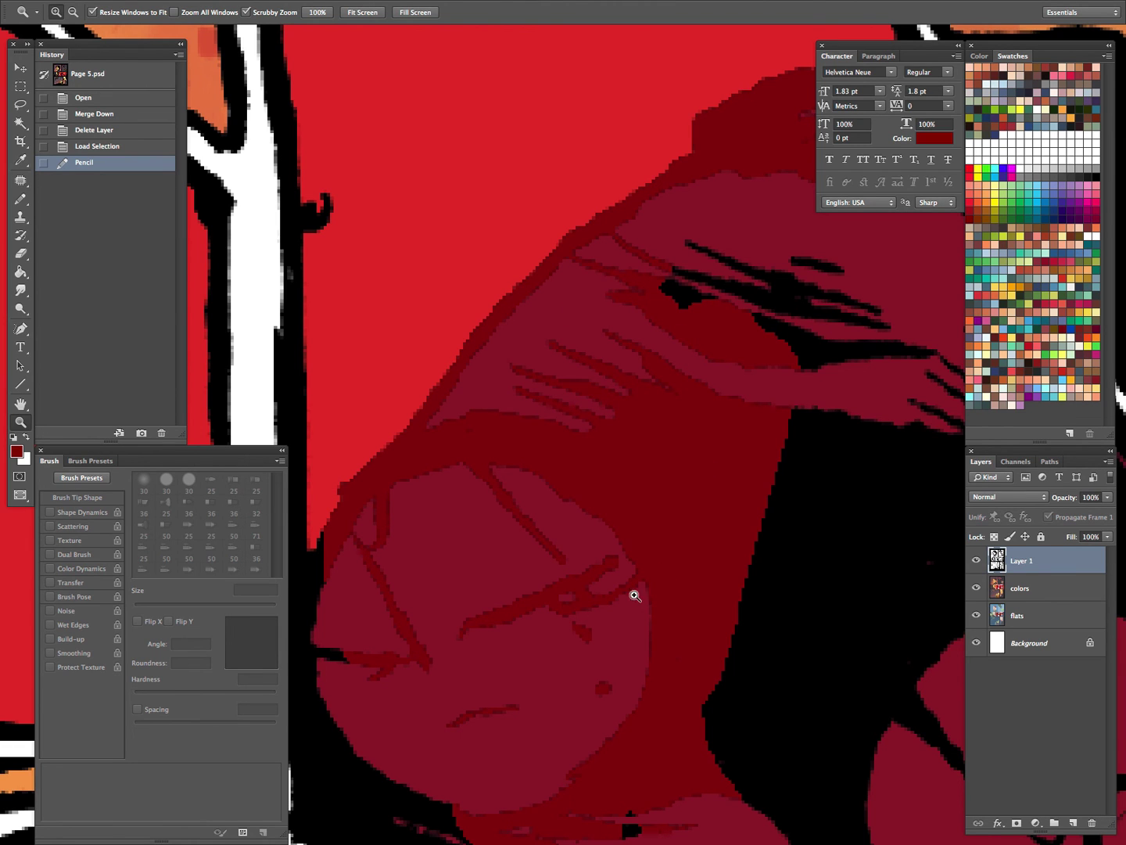
Paint the leftover black line at the left edge of the masked figure's left lens dark red.
key(Tab)
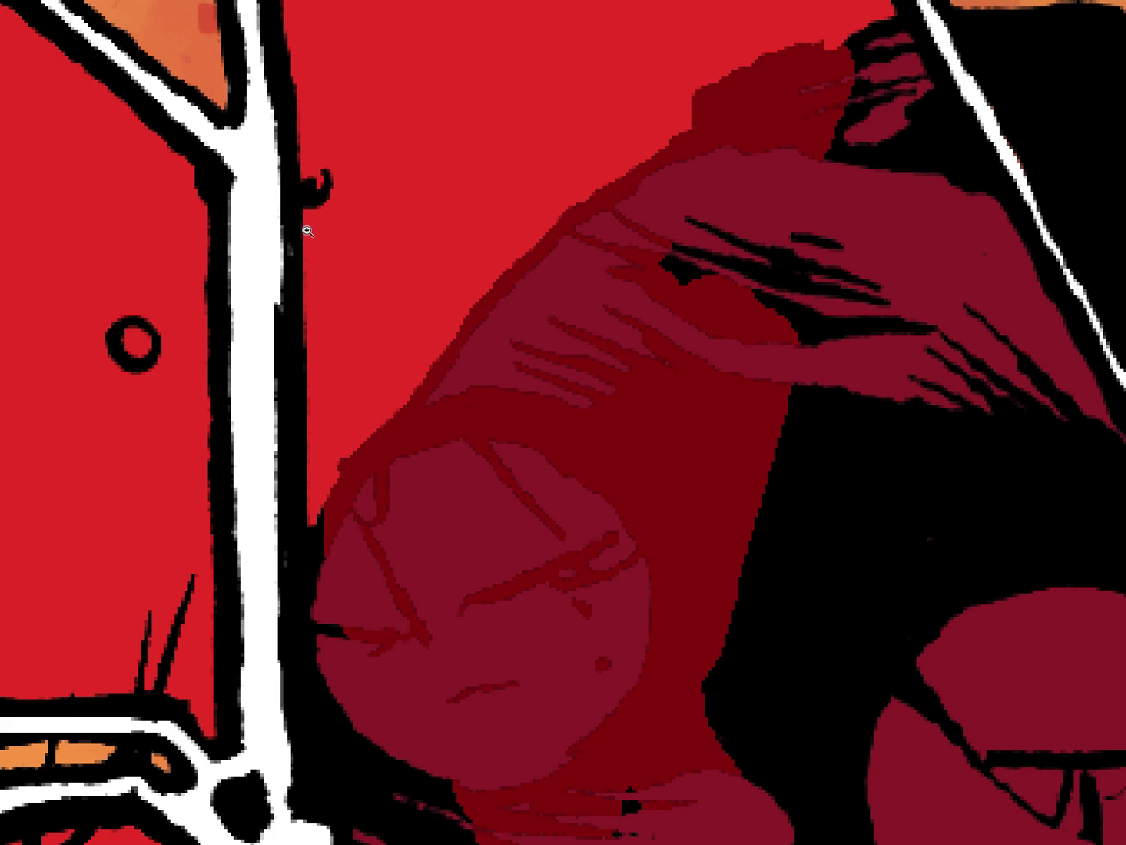
drag(711, 302, 602, 432)
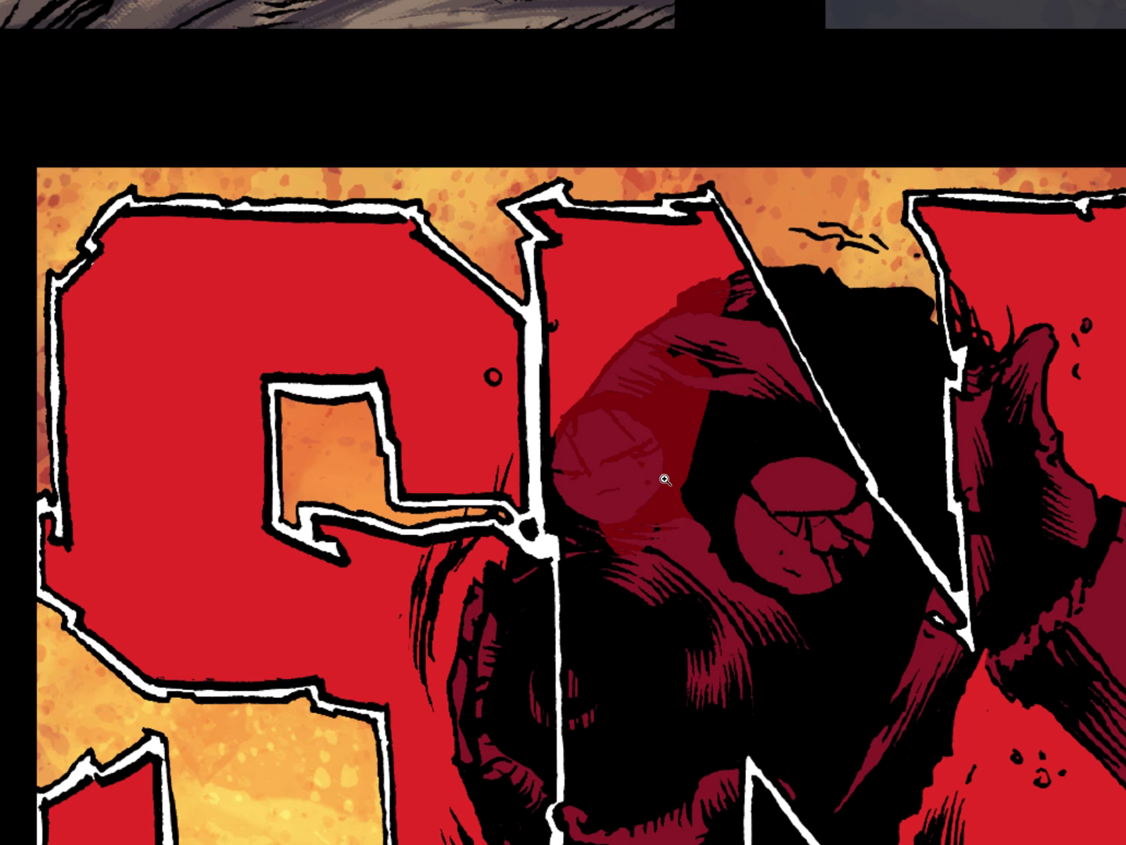
drag(631, 417, 688, 438)
key(Tab)
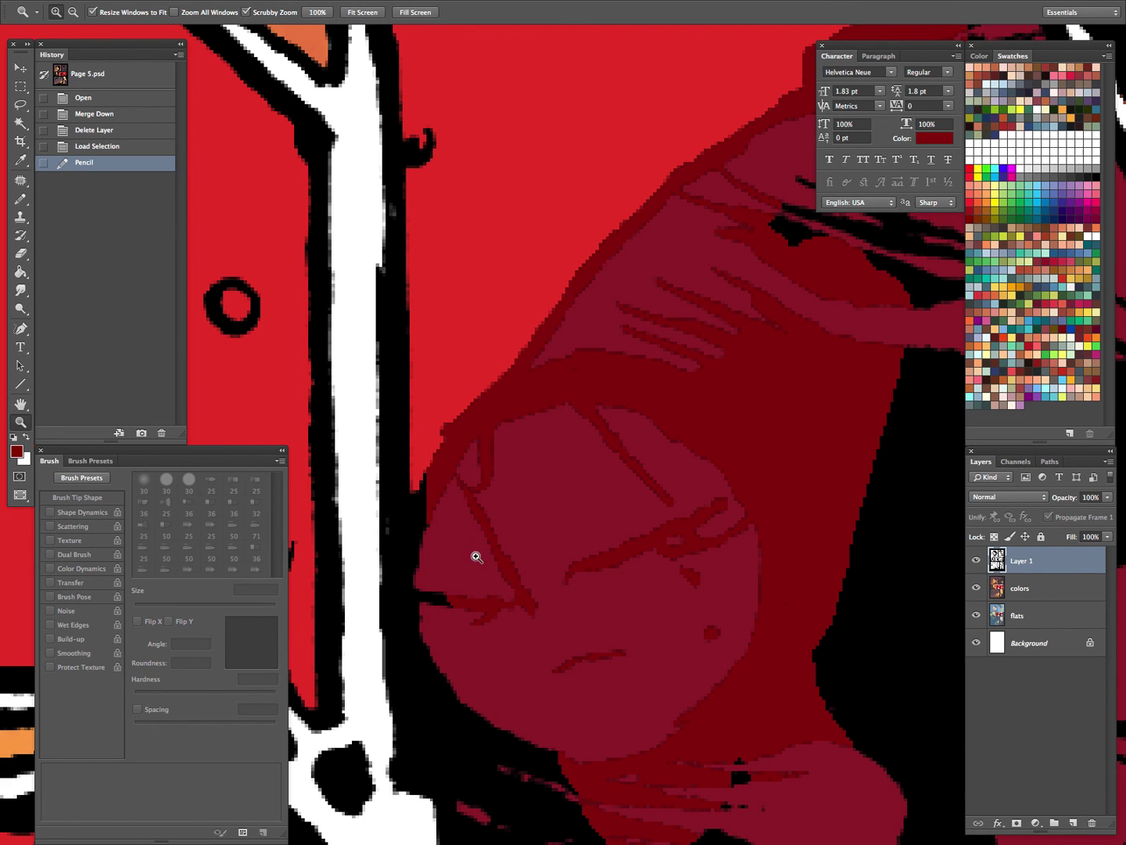
key(b)
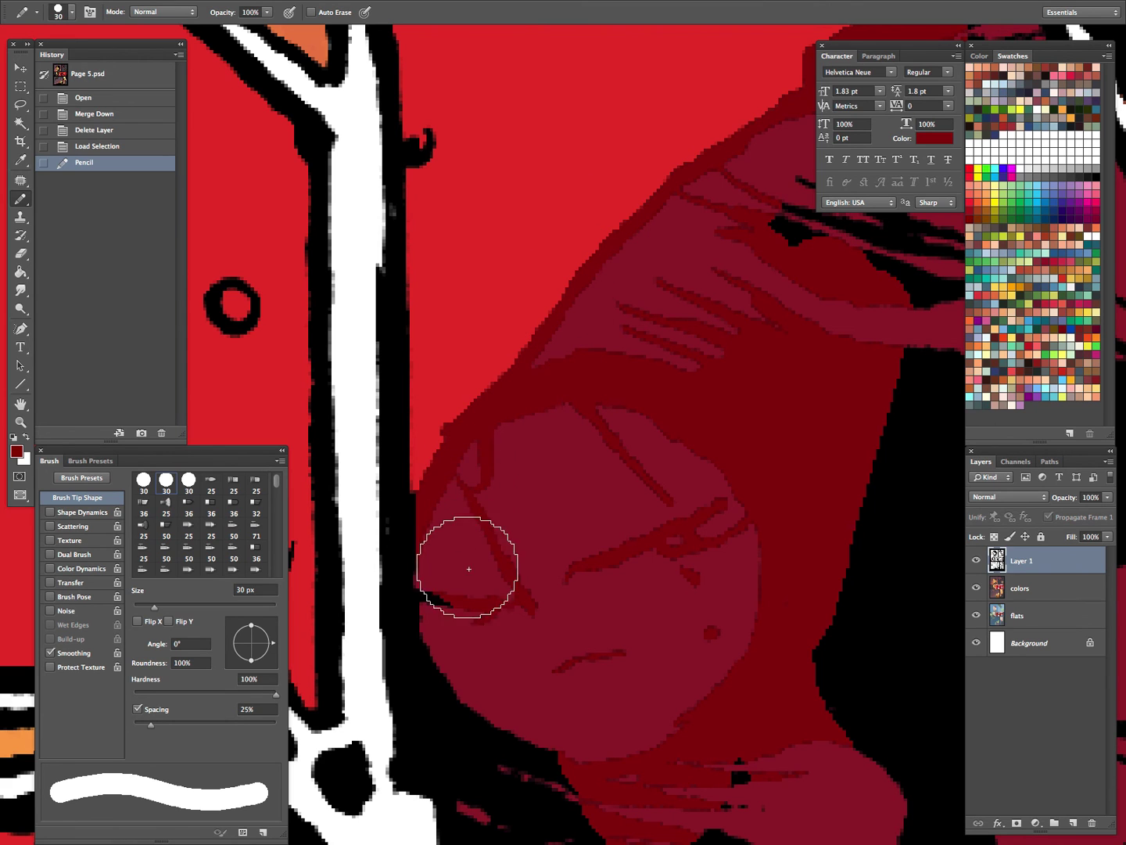
click(469, 569)
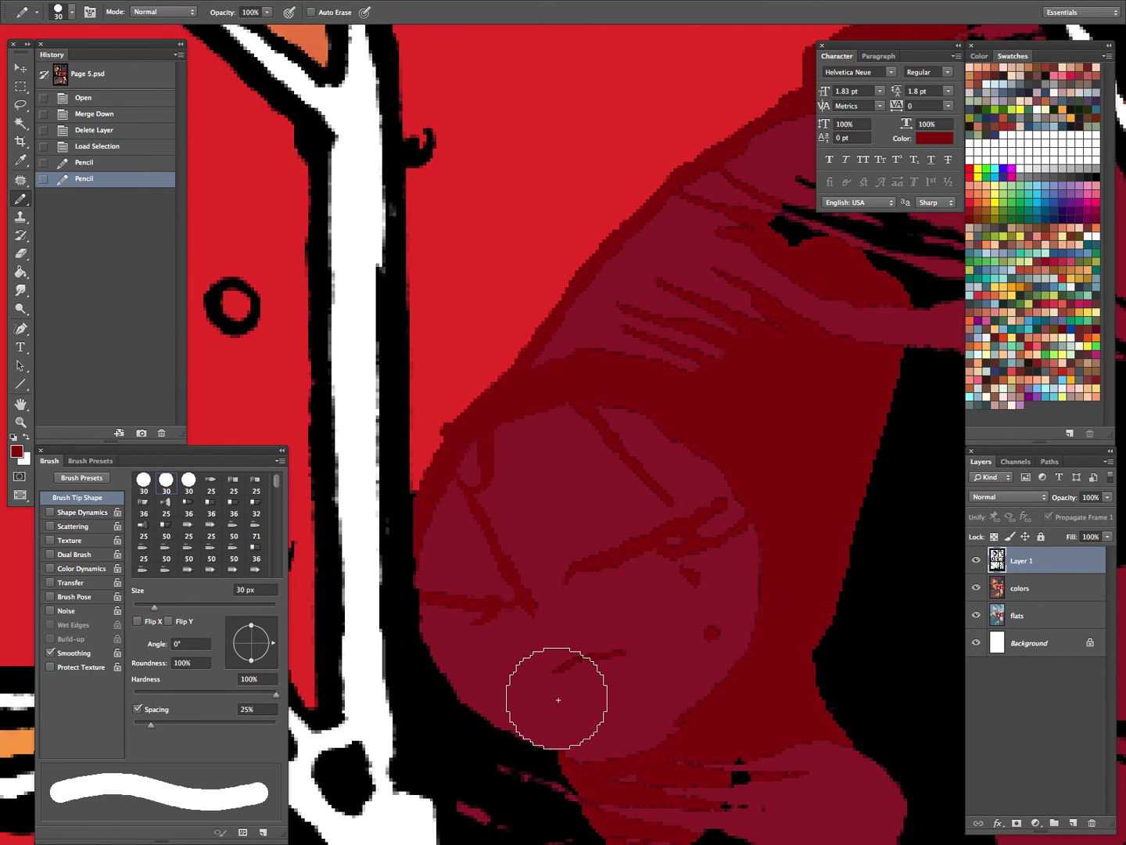
Continue painting dark red over the black hood folds and the shadow area between the masked figure's lenses.
key(z)
drag(727, 535, 660, 598)
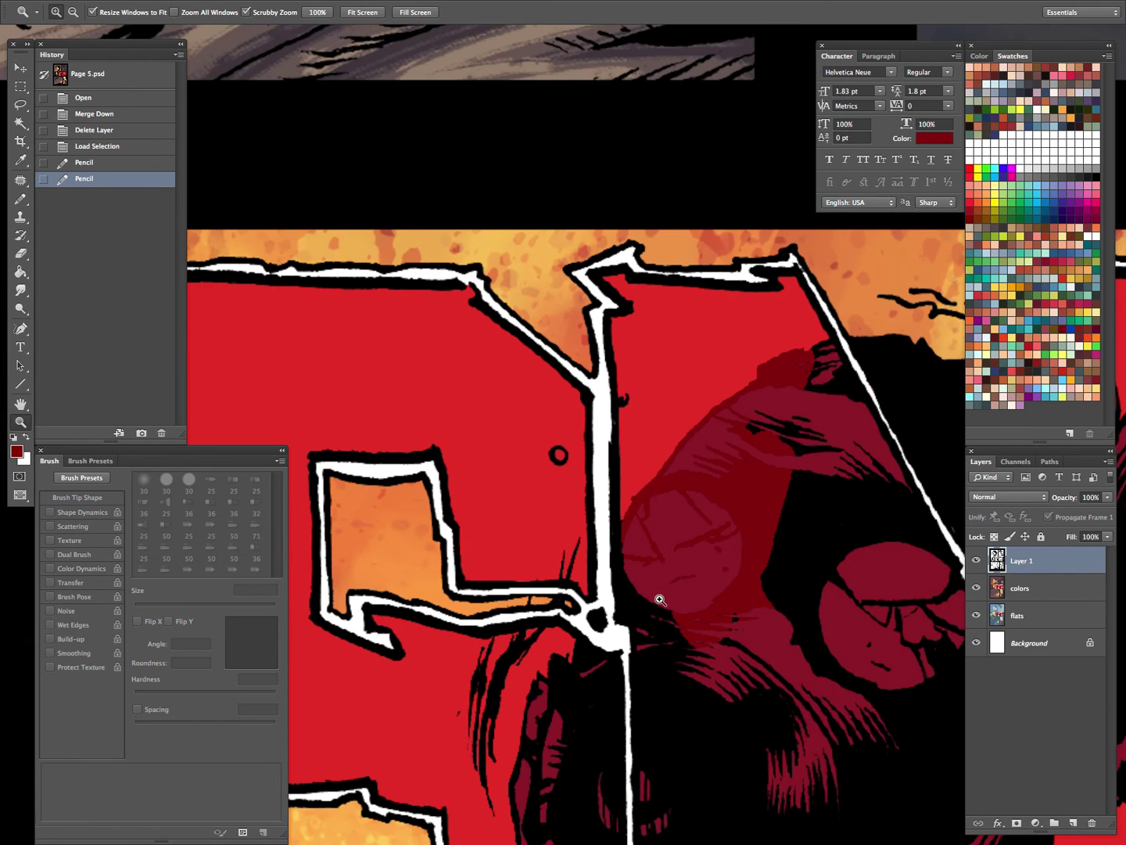
drag(804, 655, 657, 508)
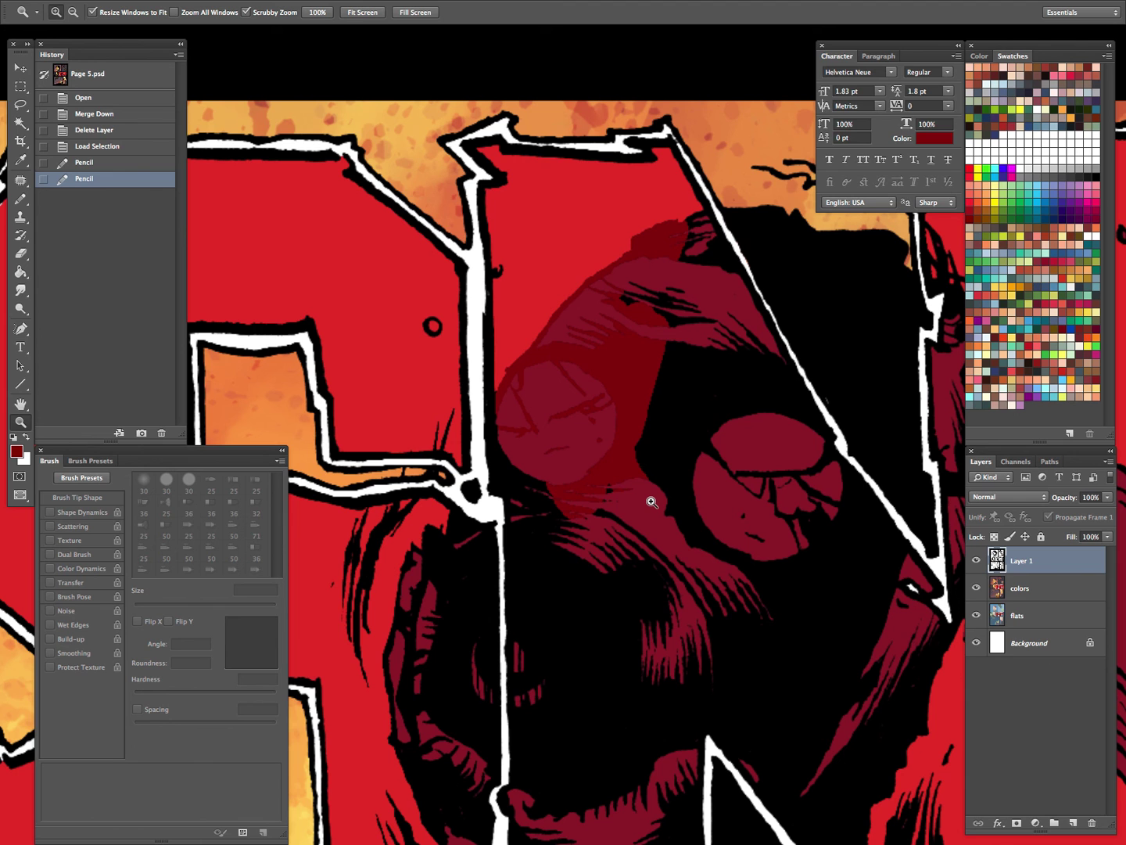
drag(605, 329, 658, 334)
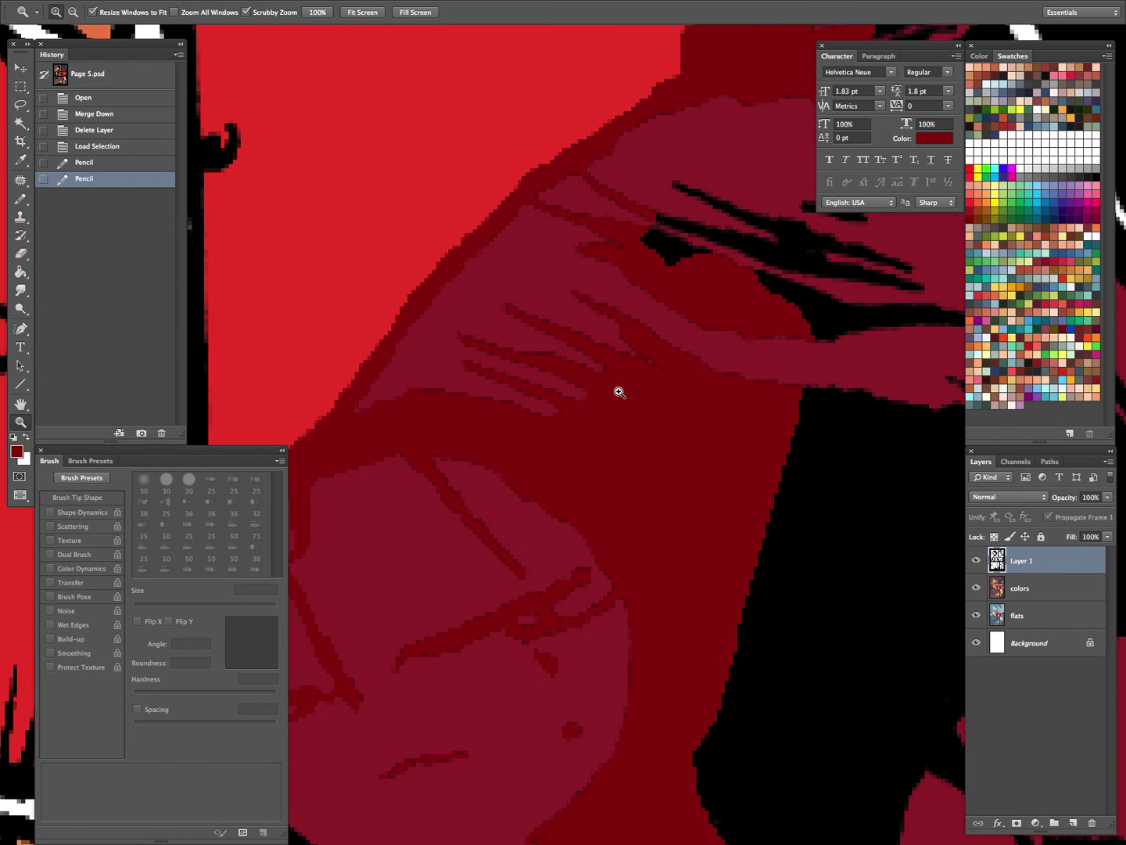
key(b)
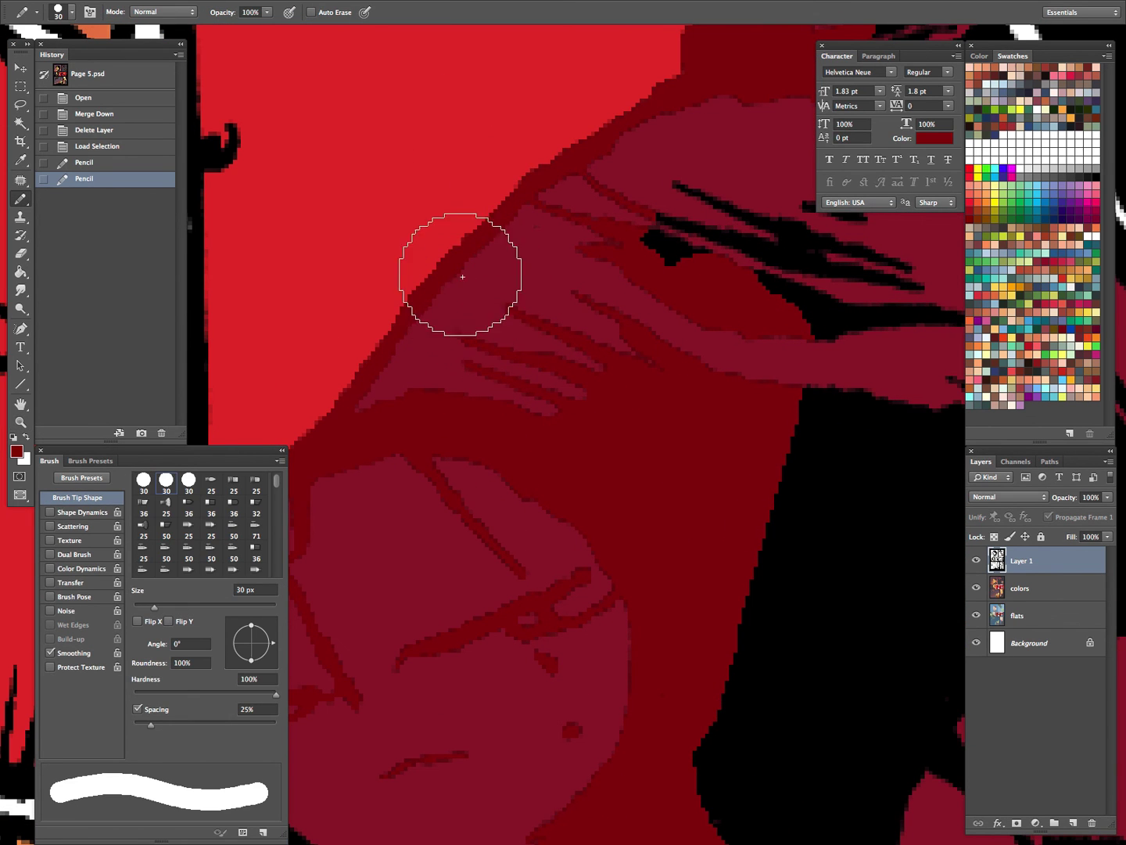
click(586, 165)
click(548, 253)
click(503, 333)
click(445, 360)
click(425, 251)
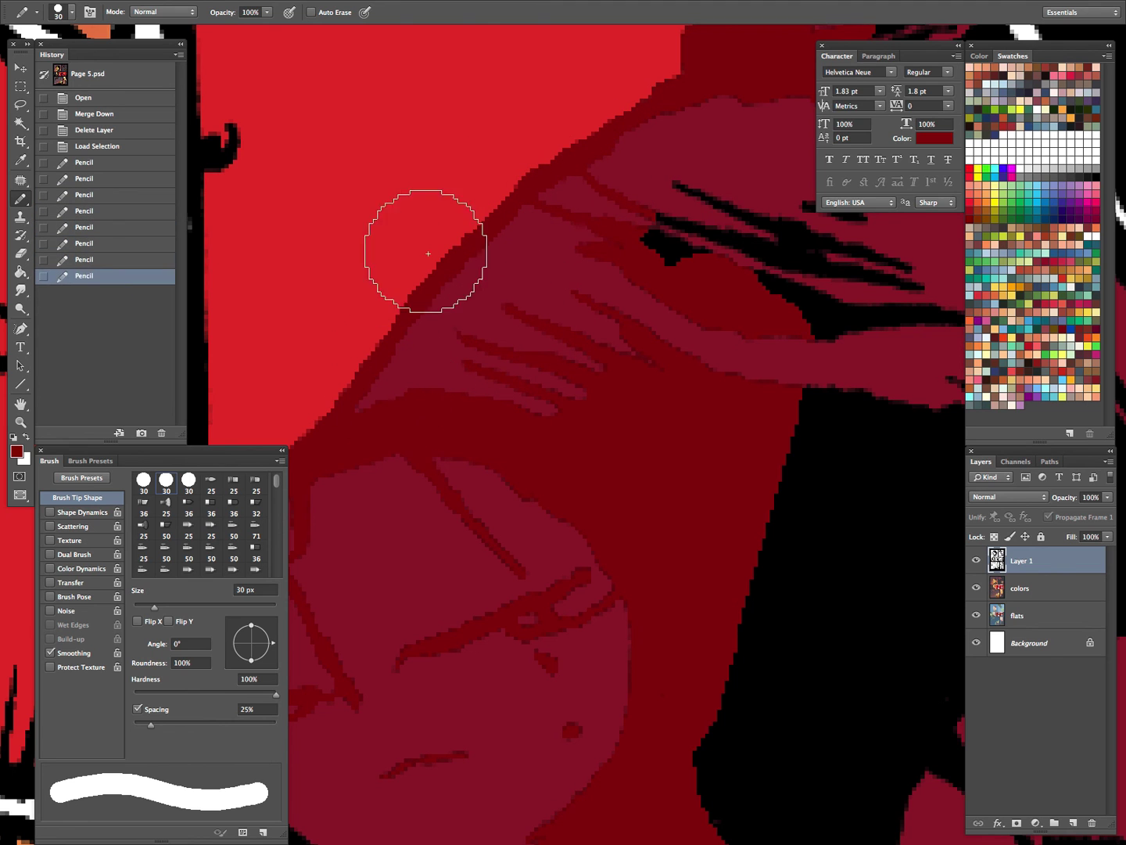
click(454, 293)
click(493, 365)
click(508, 404)
click(484, 461)
click(489, 533)
click(555, 639)
click(608, 698)
click(613, 710)
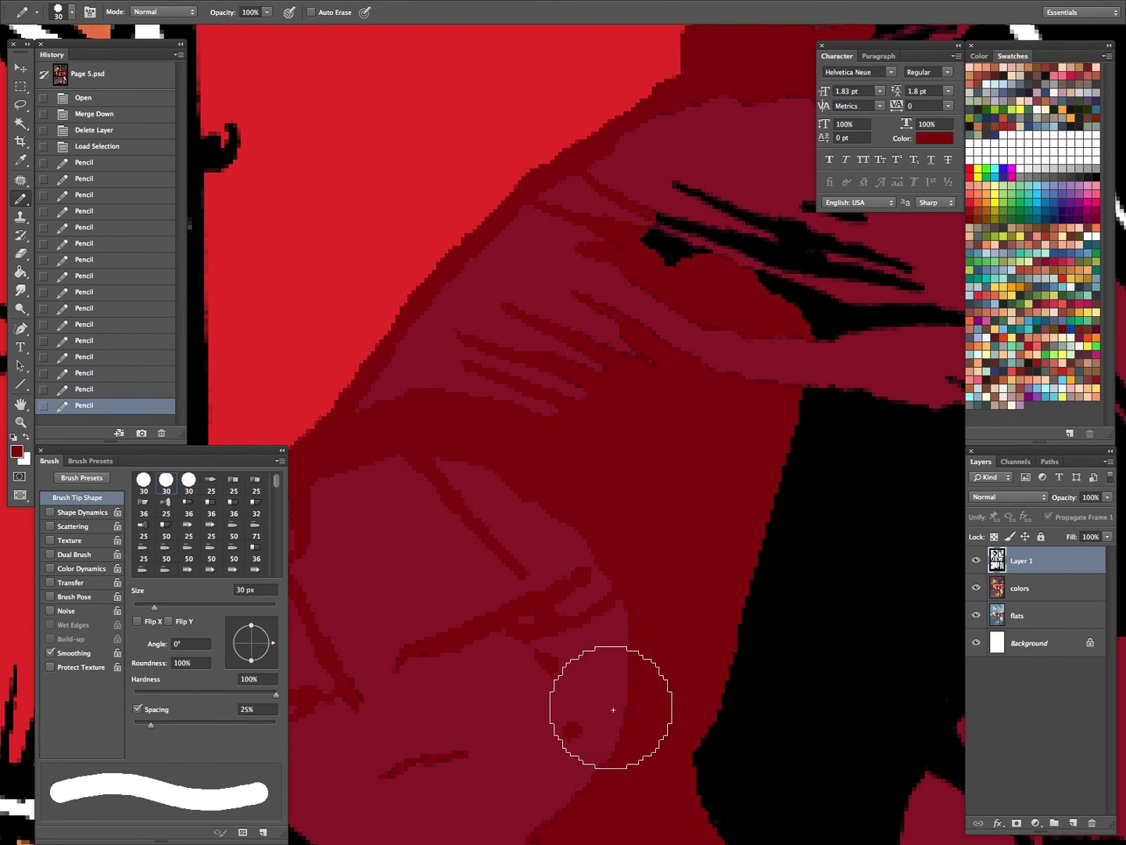
click(583, 703)
click(556, 692)
click(520, 666)
click(420, 612)
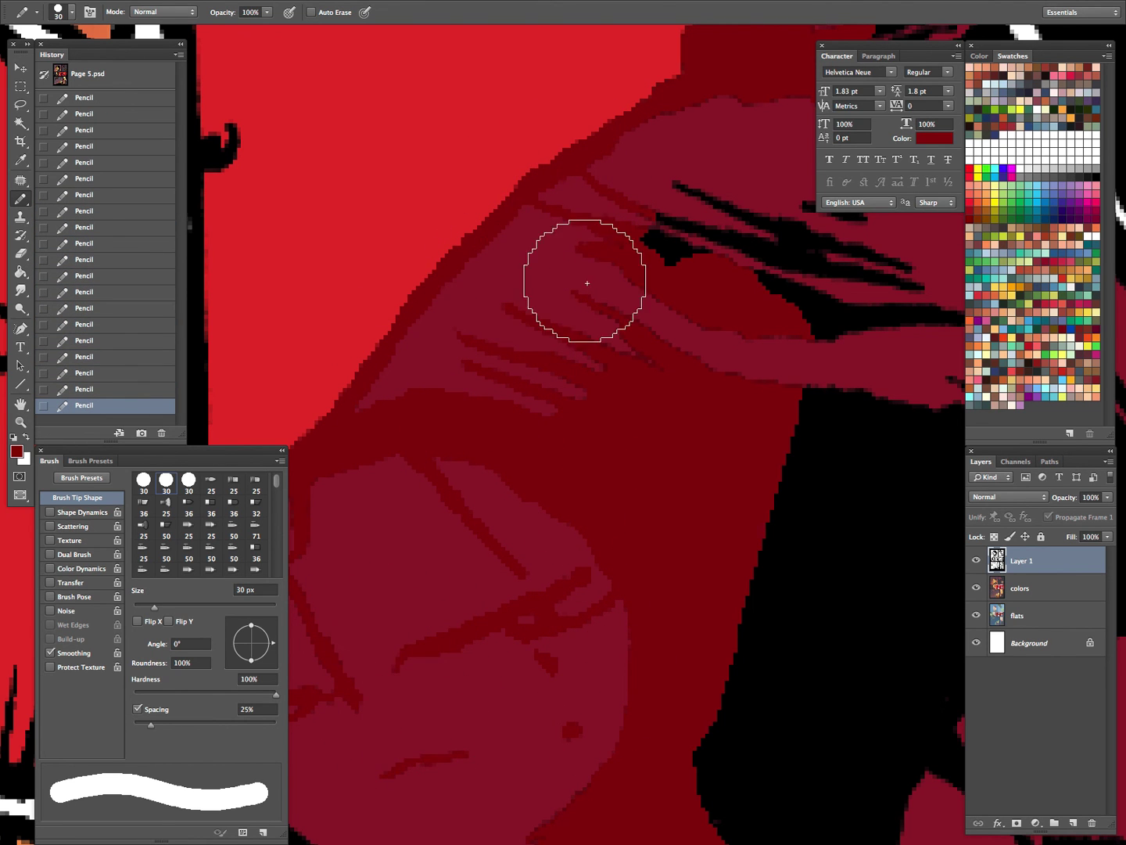
click(664, 249)
click(681, 274)
click(715, 231)
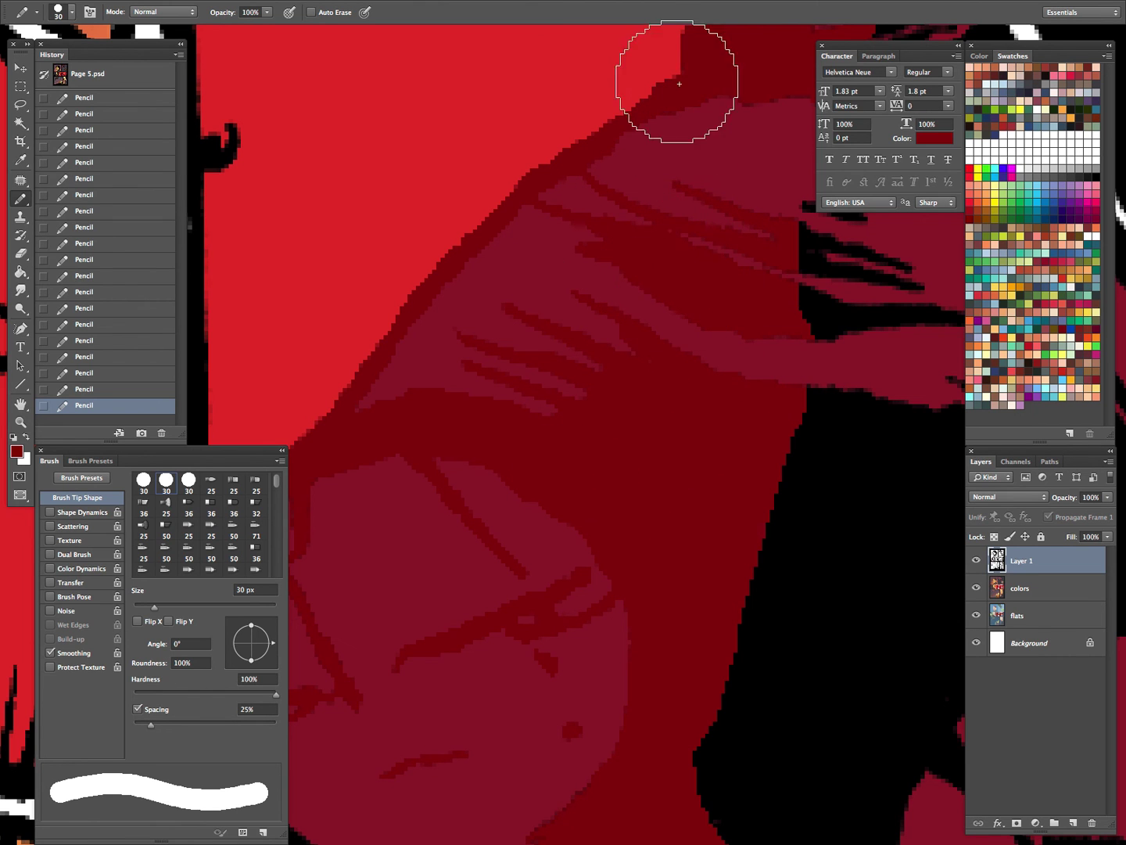
click(790, 277)
click(826, 319)
click(815, 397)
click(837, 300)
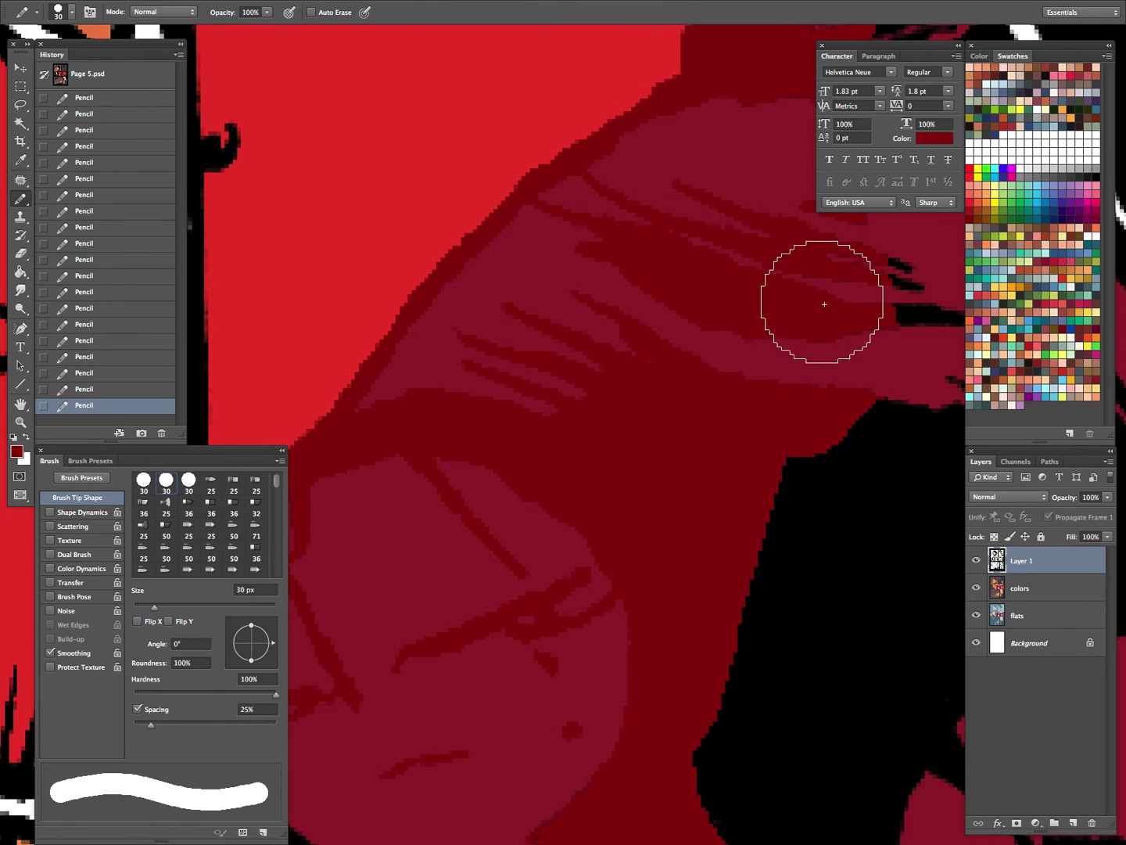
mouse_move(782, 485)
mouse_down()
mouse_move(814, 573)
mouse_move(865, 398)
mouse_up()
Restore the default foreground and background colors and fill the selected line art with black.
key(Tab)
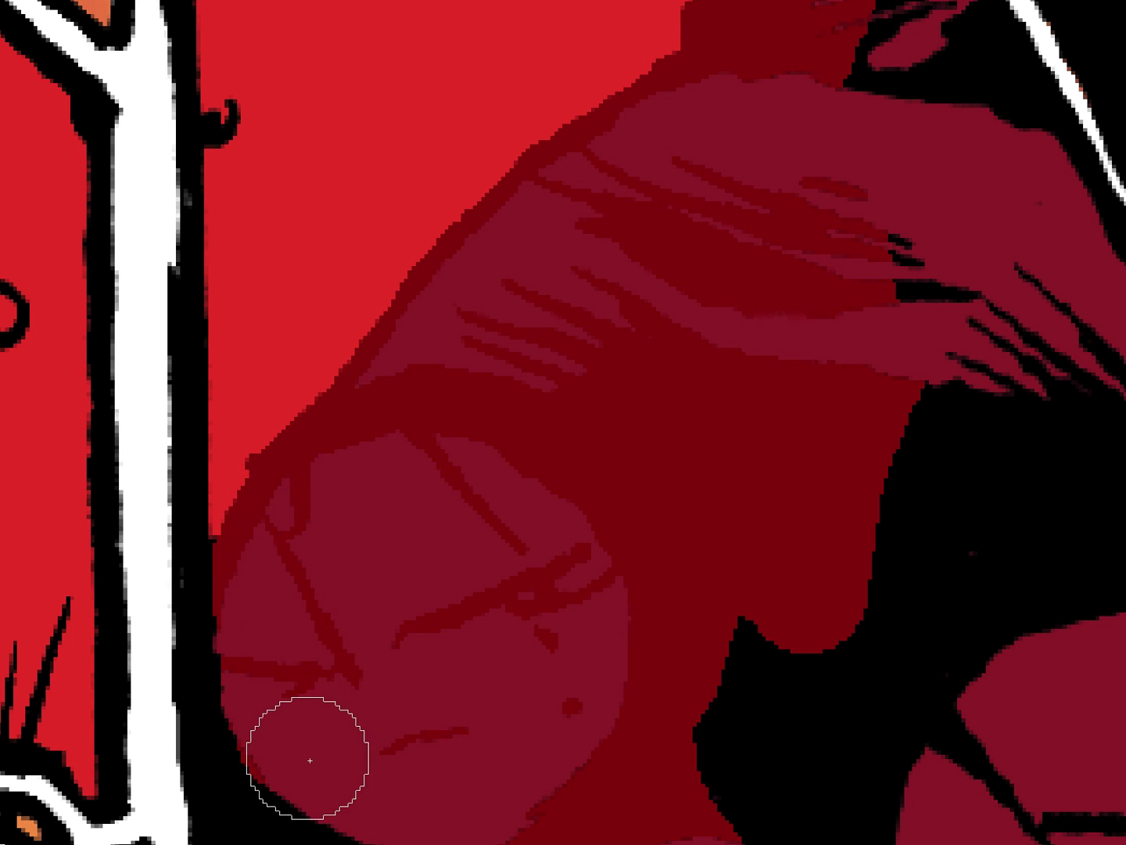
key(z)
mouse_move(743, 468)
mouse_down()
mouse_move(747, 409)
mouse_move(821, 438)
mouse_up()
key(Tab)
drag(735, 509, 627, 576)
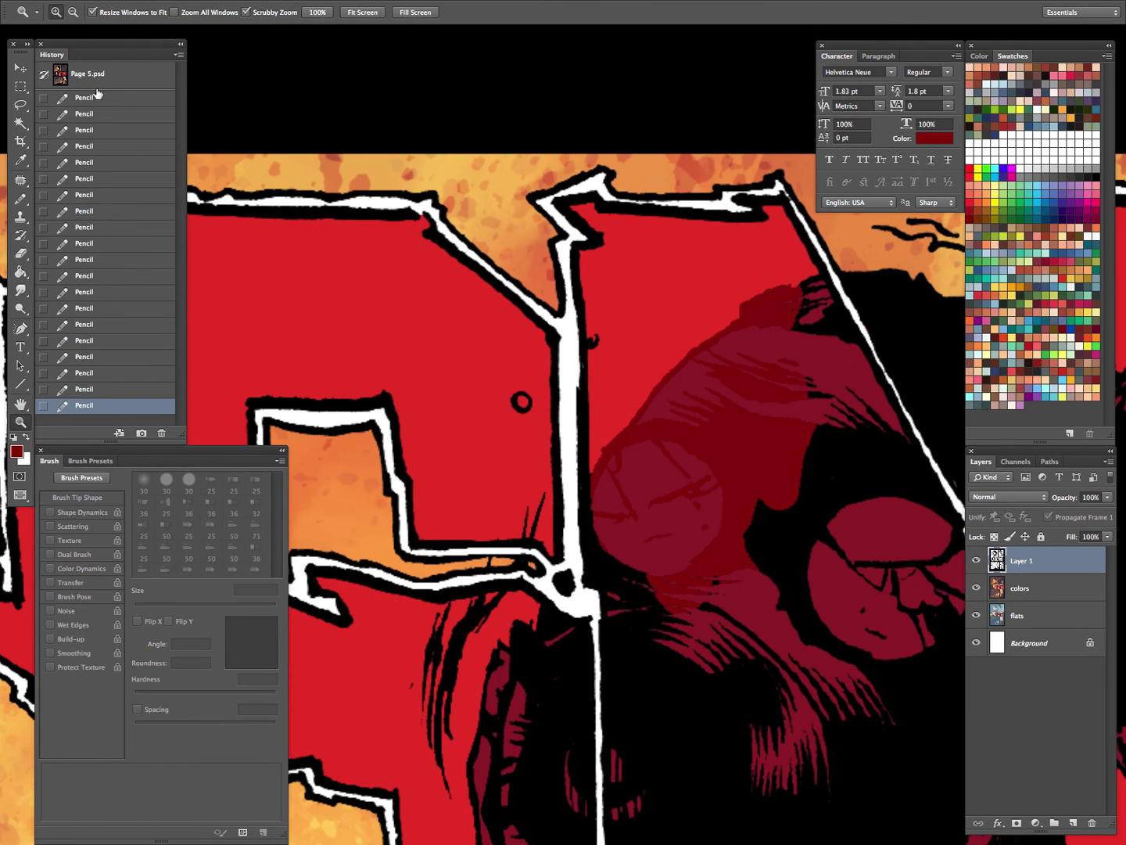
key(d)
key(alt+BackSpace)
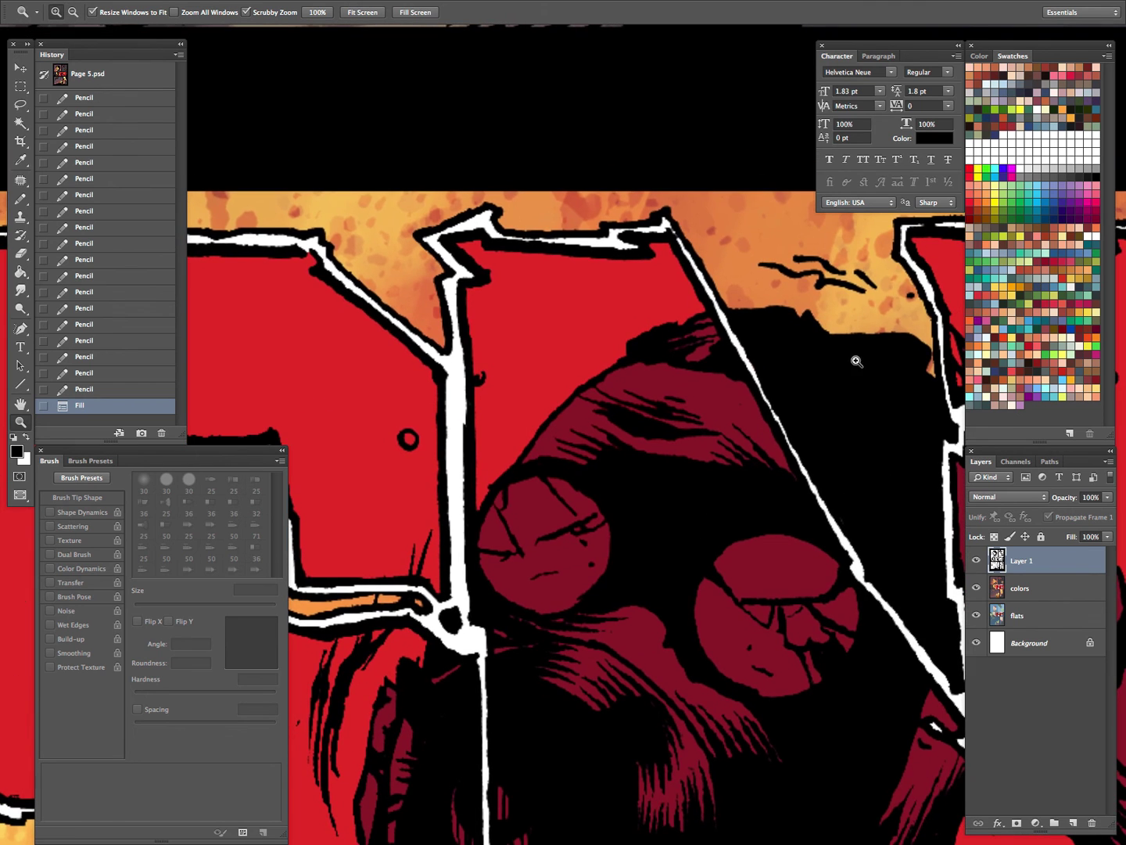
mouse_move(595, 579)
mouse_down()
mouse_move(631, 583)
mouse_move(673, 555)
mouse_move(569, 744)
mouse_up()
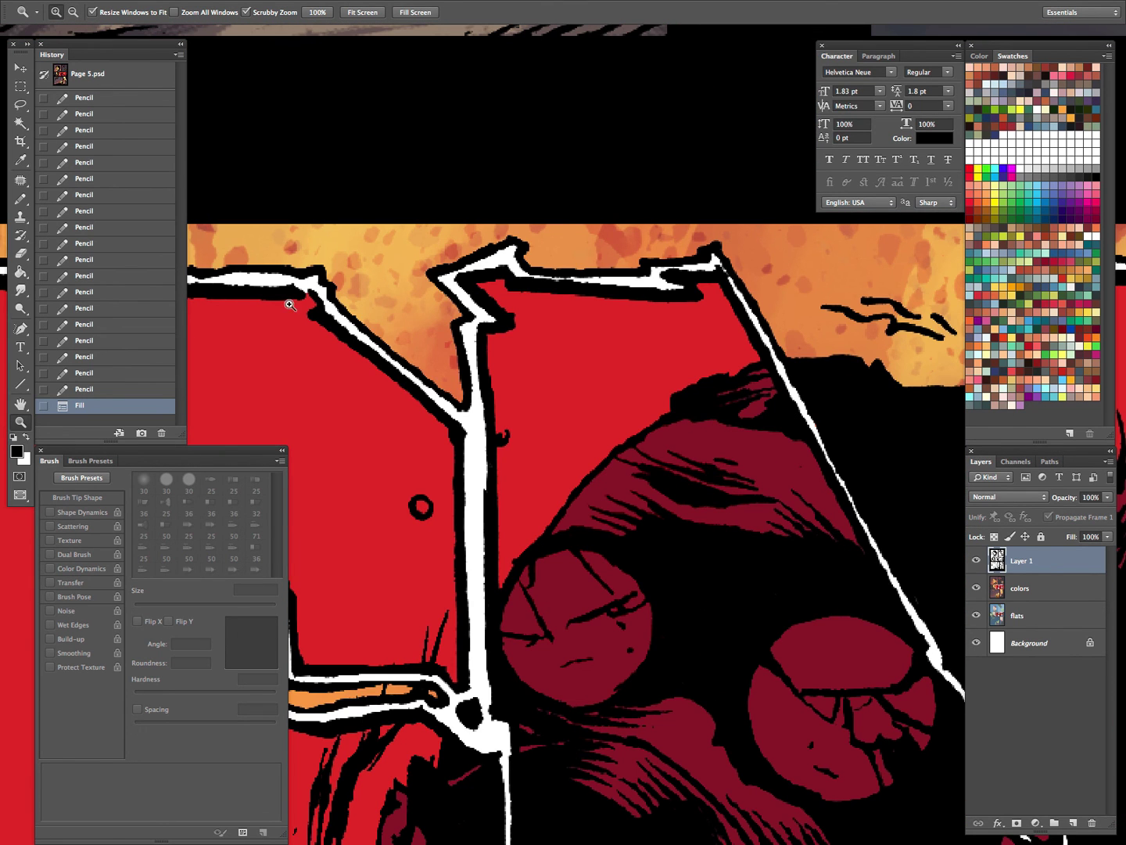
Toggle Layer 1 off and on to check the black line art over the SNAP lettering.
click(976, 562)
click(975, 561)
drag(780, 699, 676, 541)
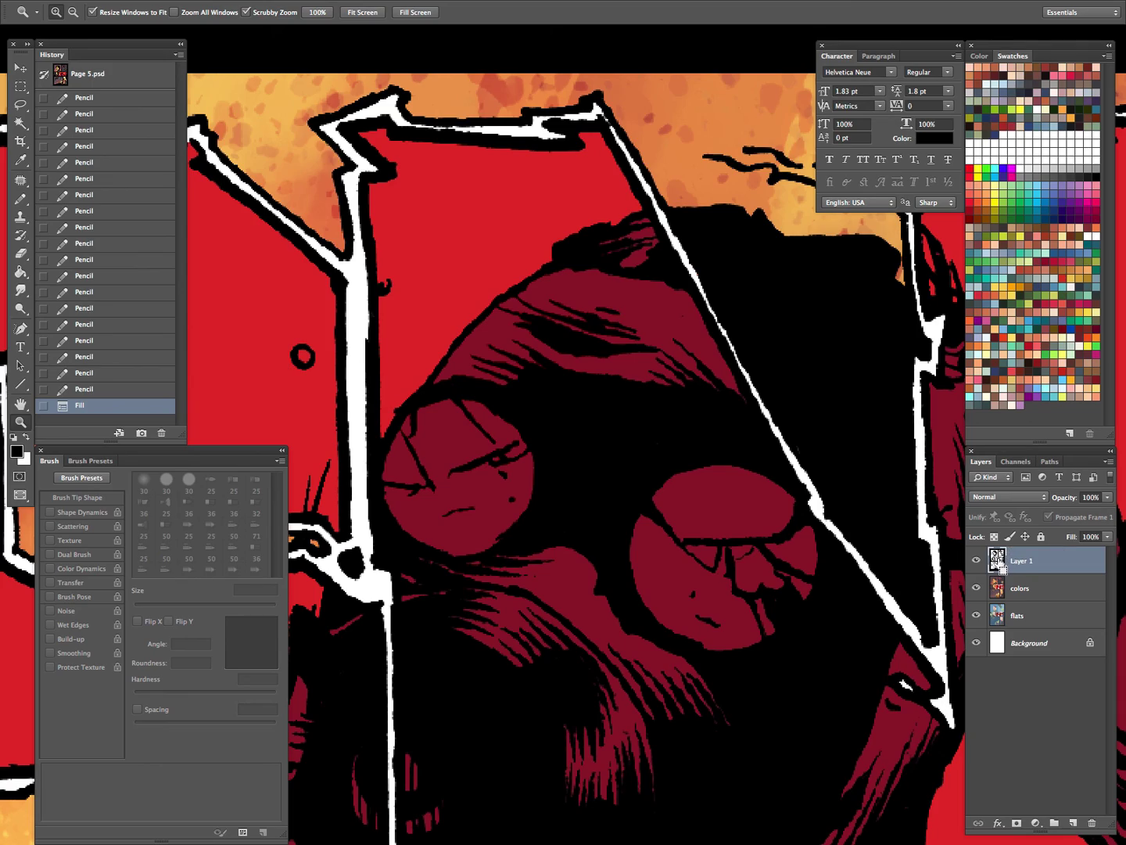
Load and then clear a selection of the Layer 1 line art, and add a new empty layer above it.
ctrl+click(999, 562)
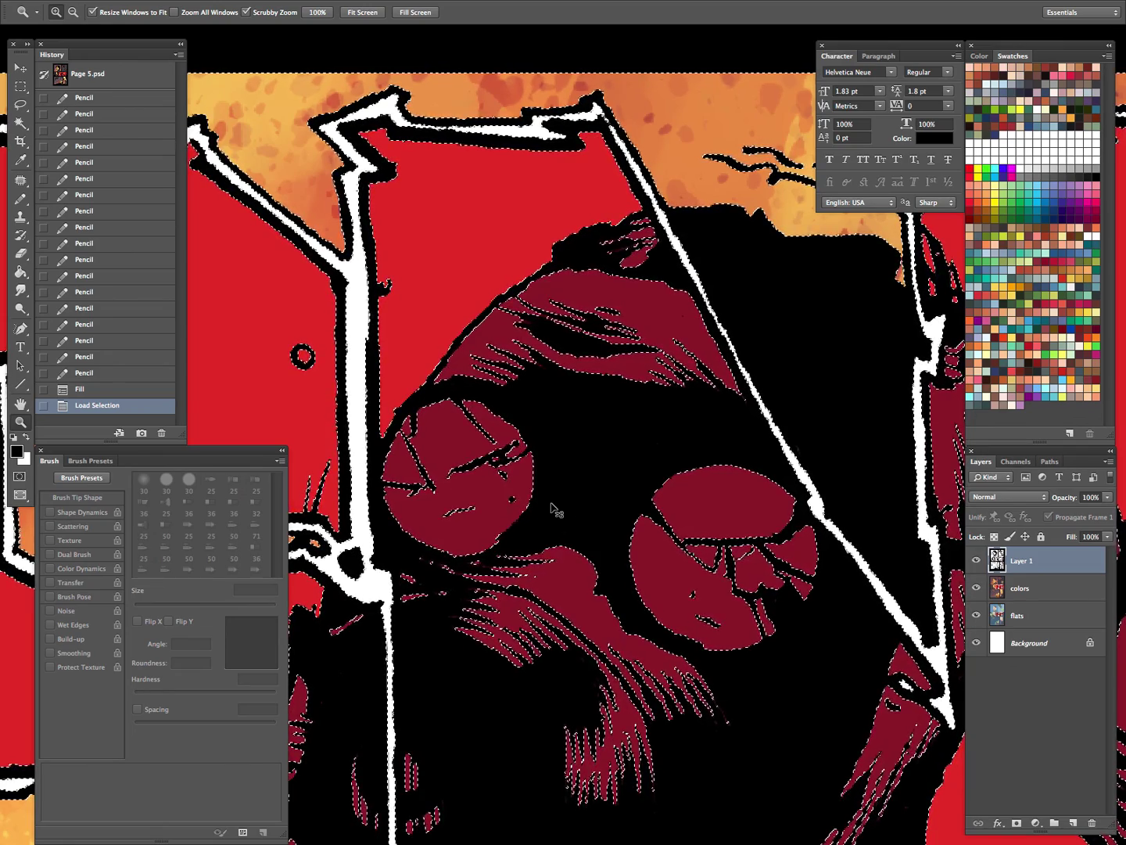
key(super+d)
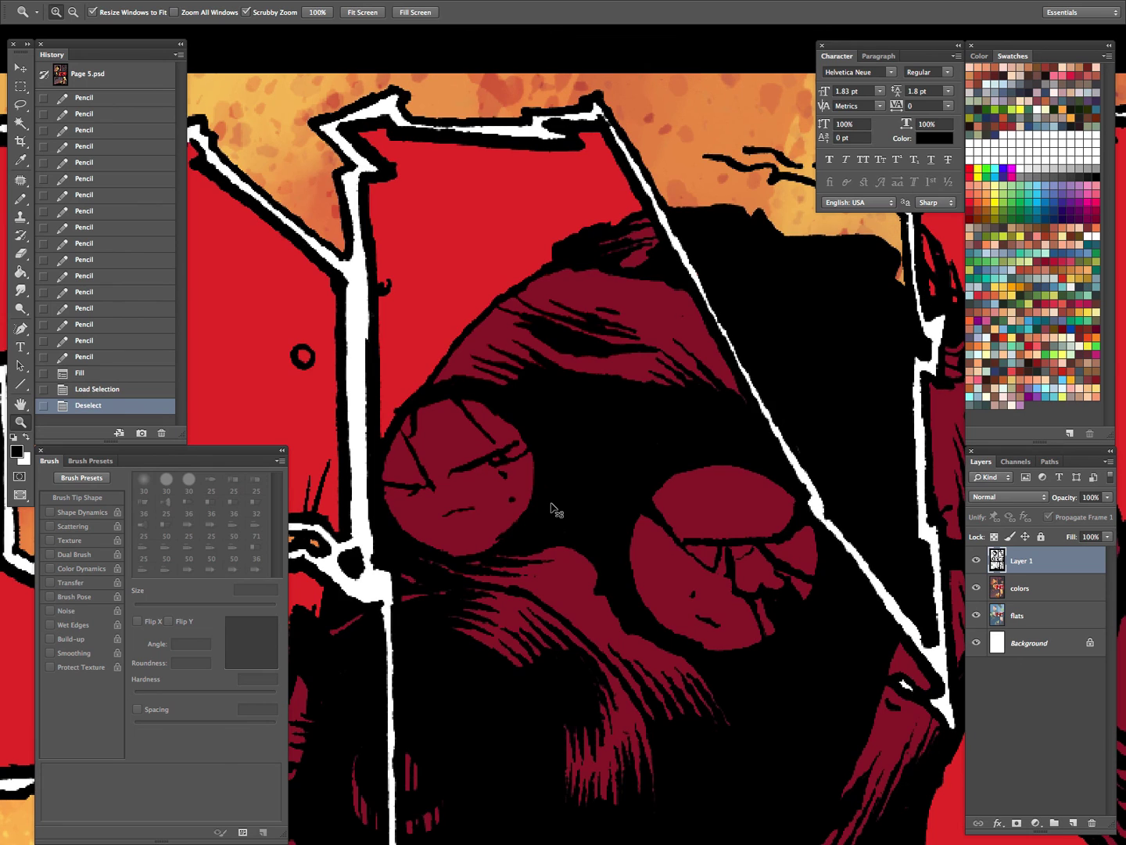
key(shift+super+n)
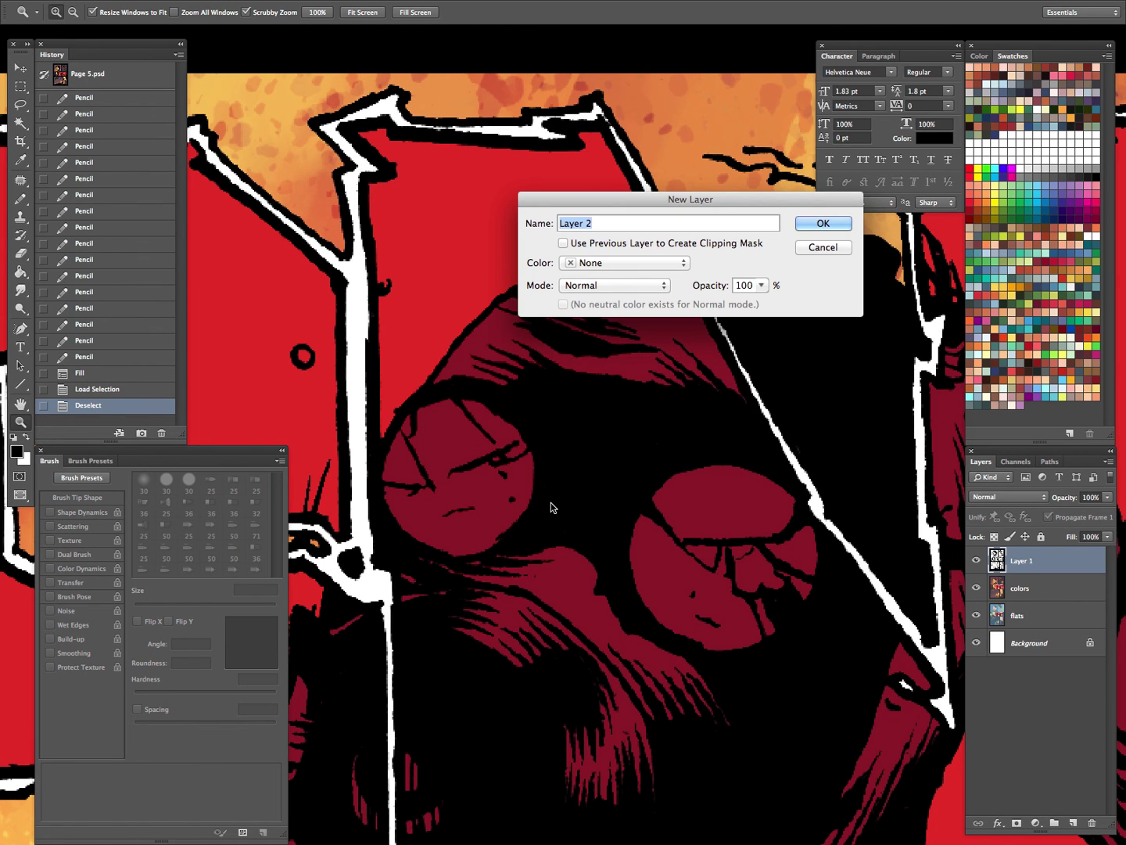
key(Return)
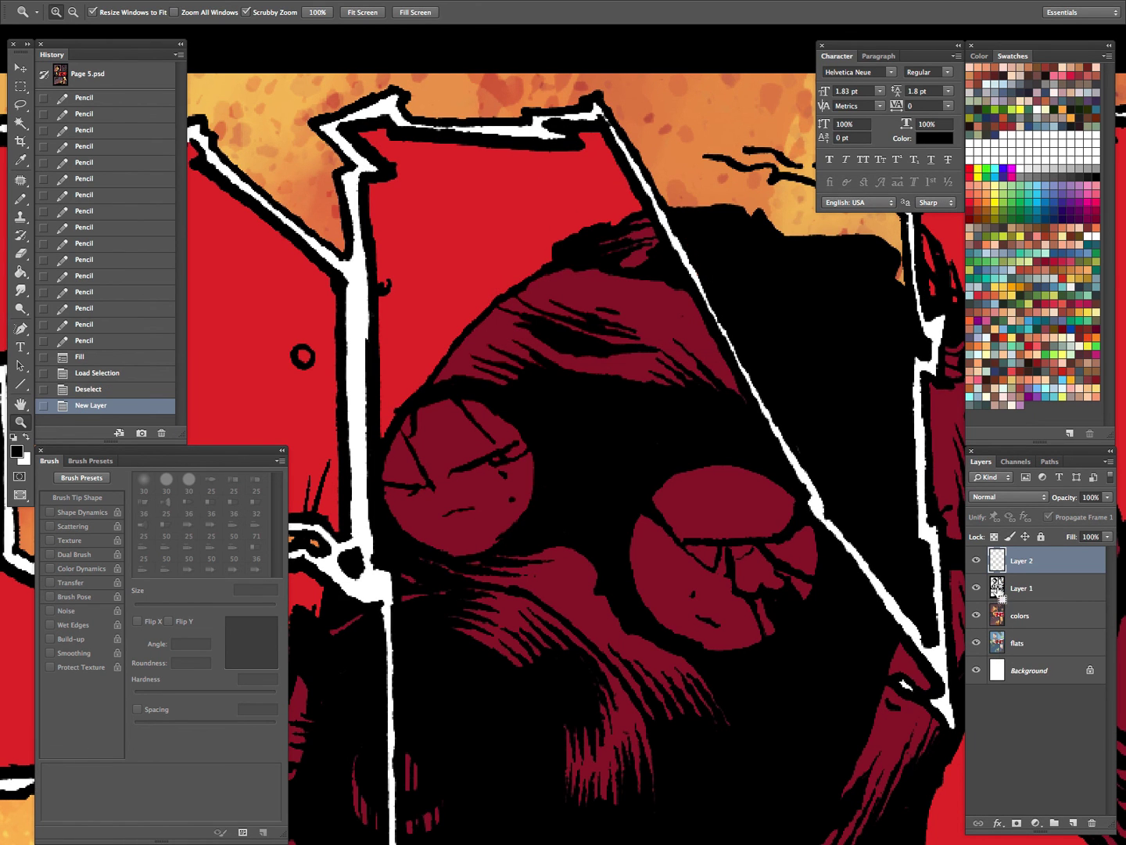
Mask Layer 2 with the line art selection from Layer 1 and lasso a tall oval area over the hood.
super+click(998, 588)
click(1015, 822)
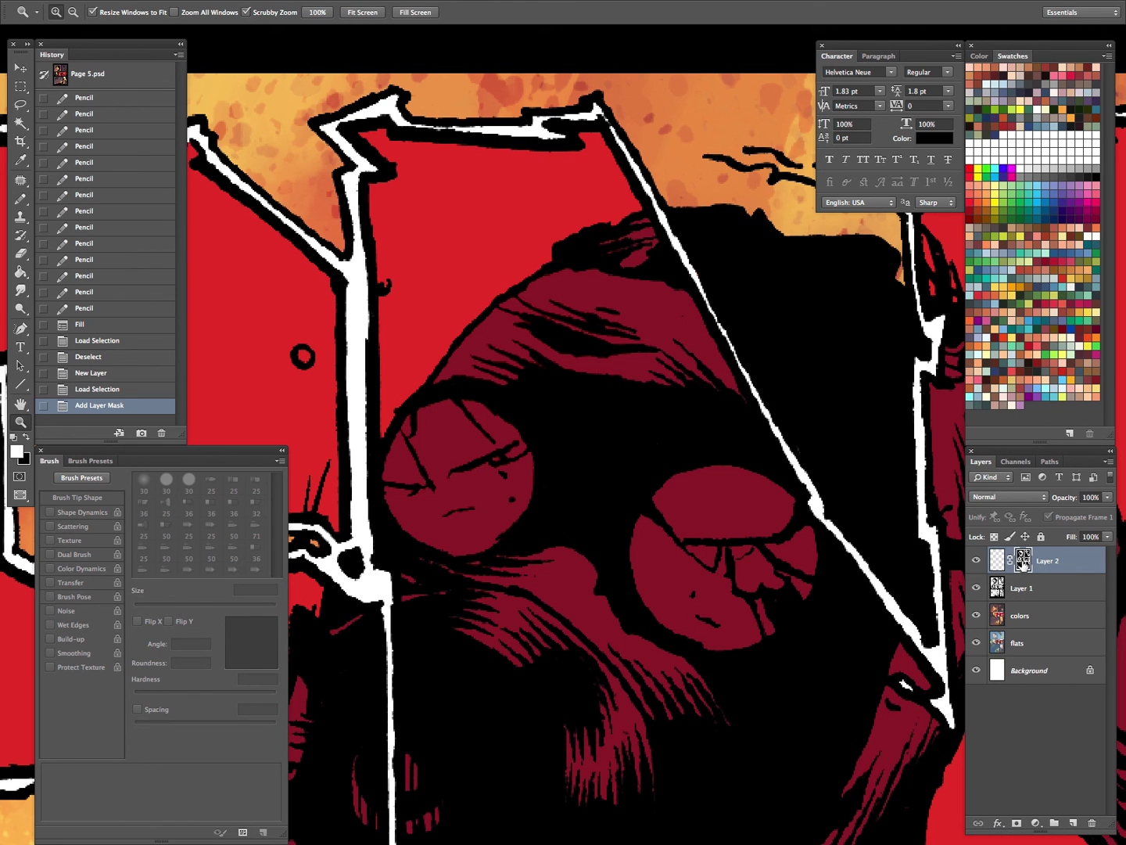
key(l)
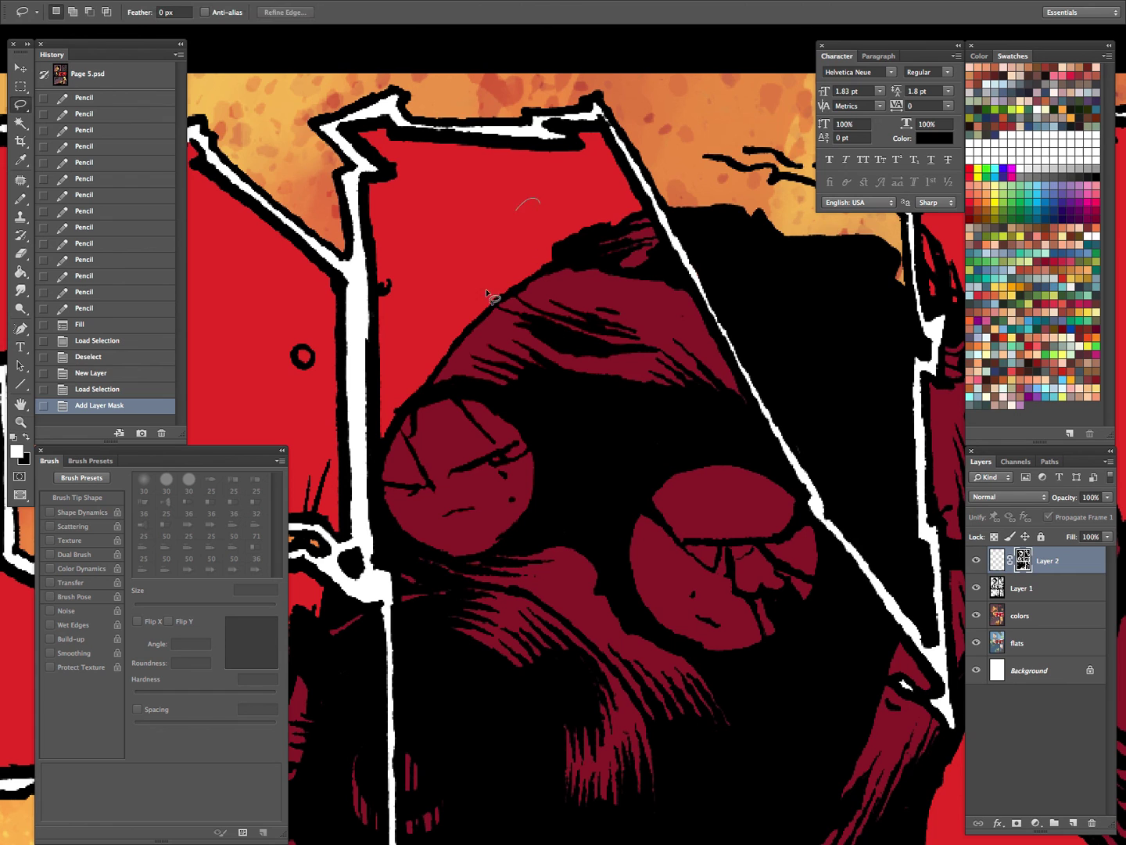
mouse_move(493, 300)
mouse_down()
mouse_move(573, 212)
mouse_move(500, 266)
mouse_up()
click(1030, 381)
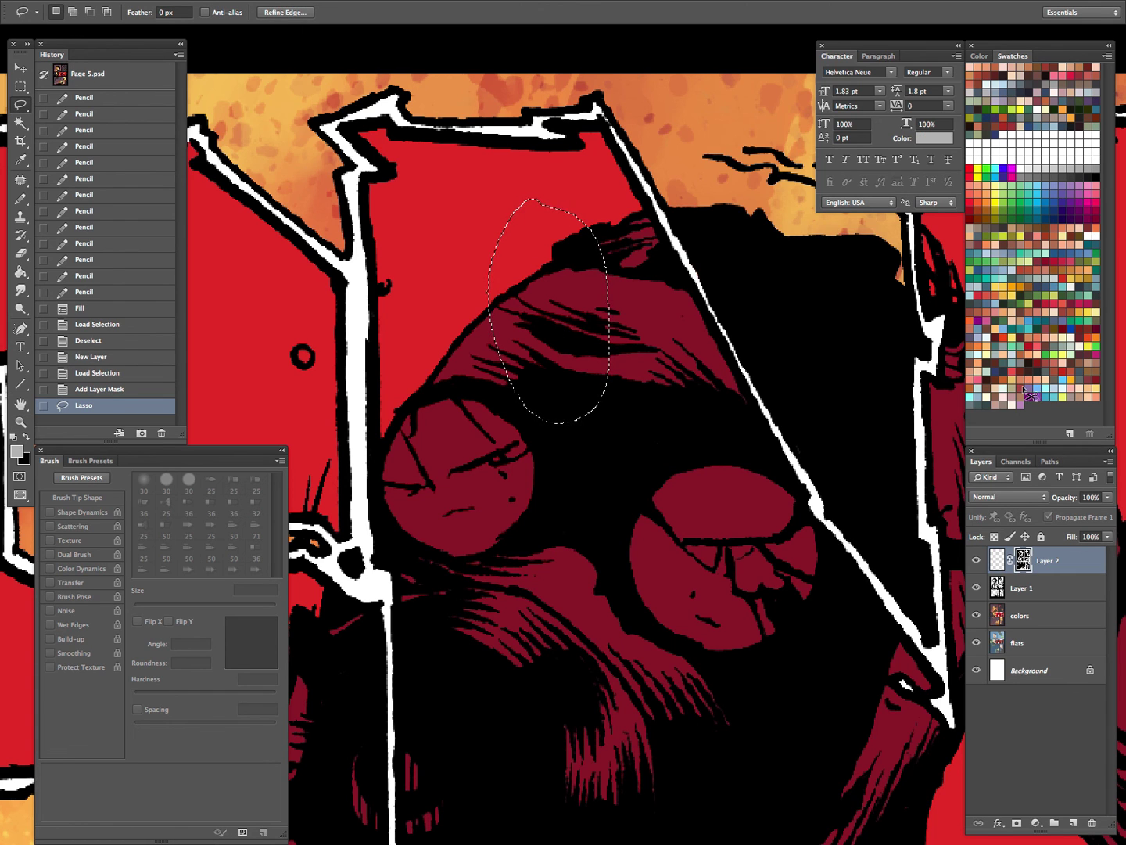
key(alt+BackSpace)
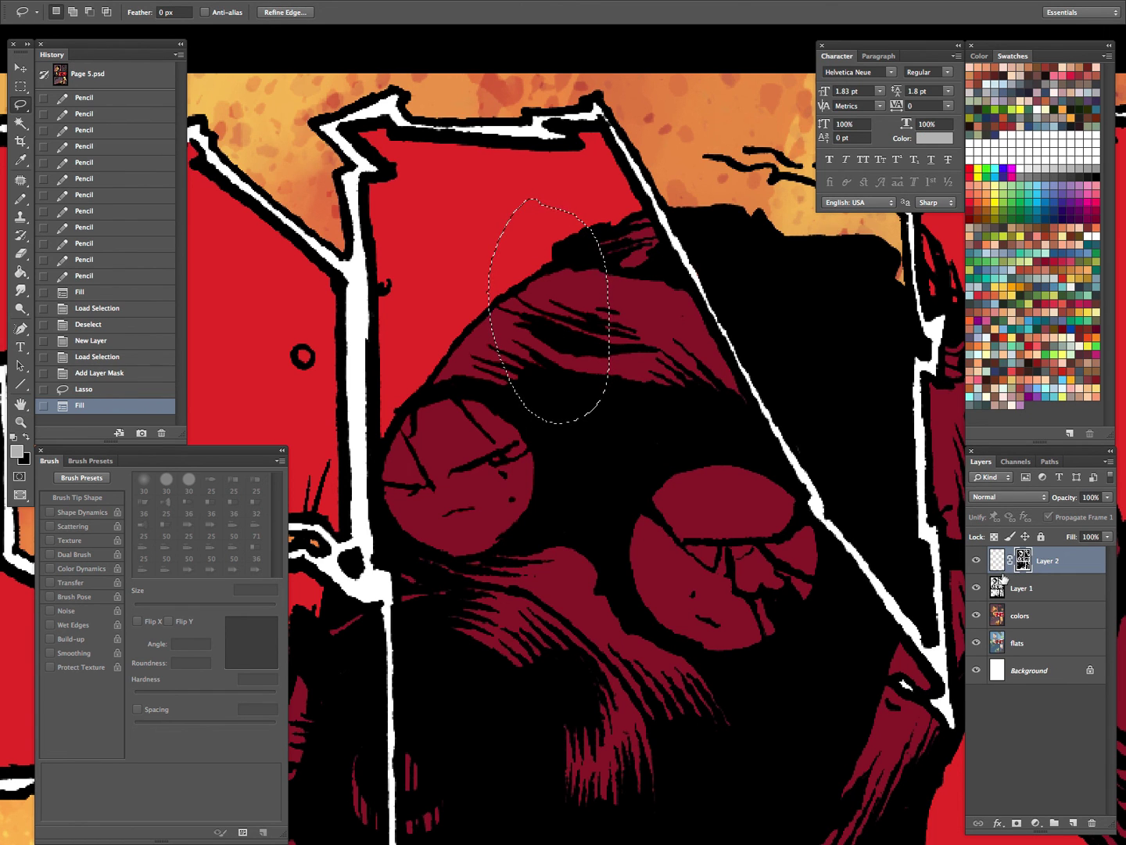
key(ctrl+z)
key(d)
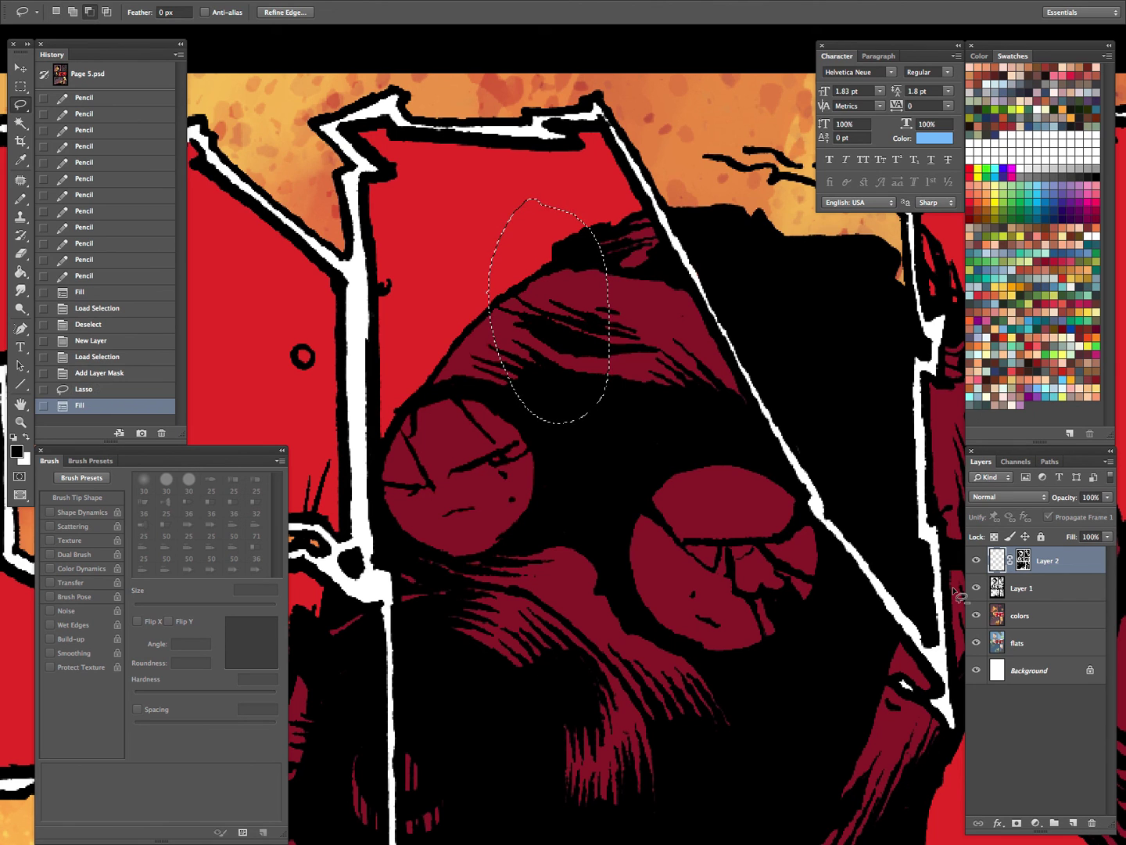
Fill the lassoed hood area on Layer 2 with blue and clear the selection.
click(1011, 321)
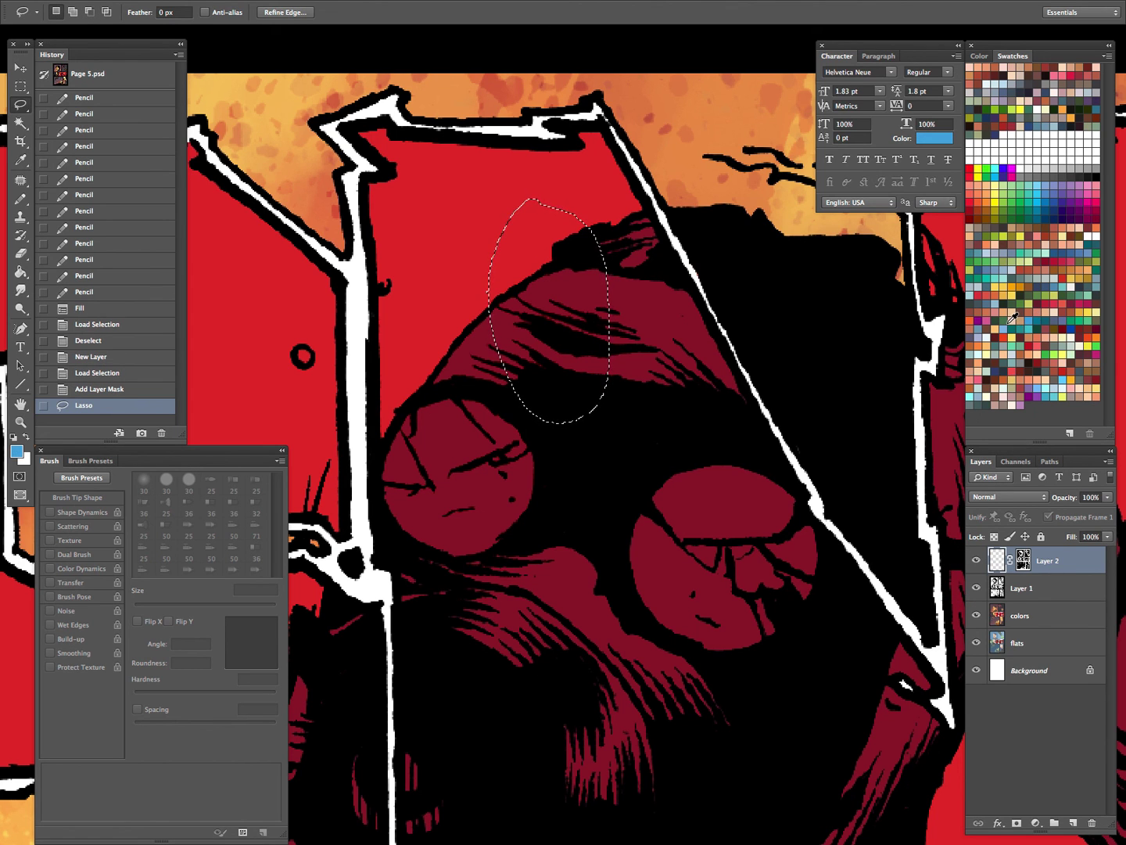
key(alt+BackSpace)
key(ctrl+d)
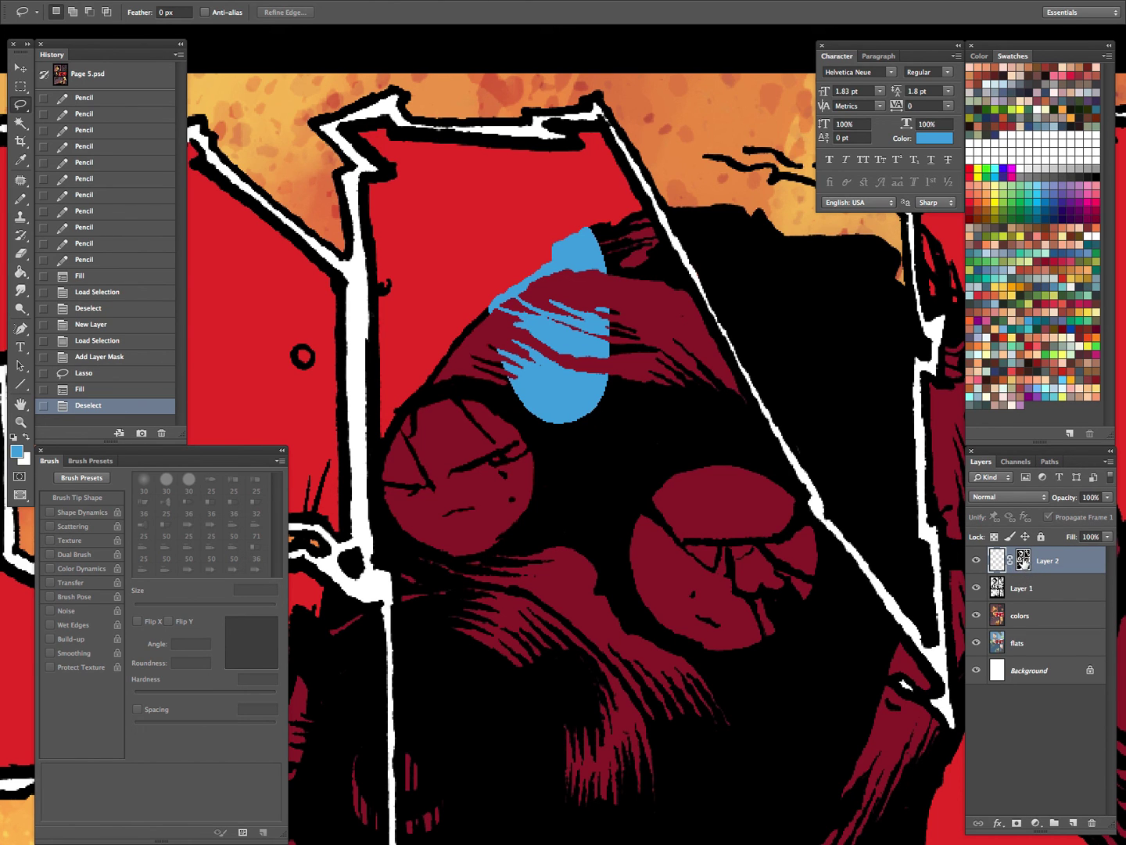
Disable Layer 2's mask and fill a larger freehand area across the masked figure's face with blue.
shift+click(1023, 559)
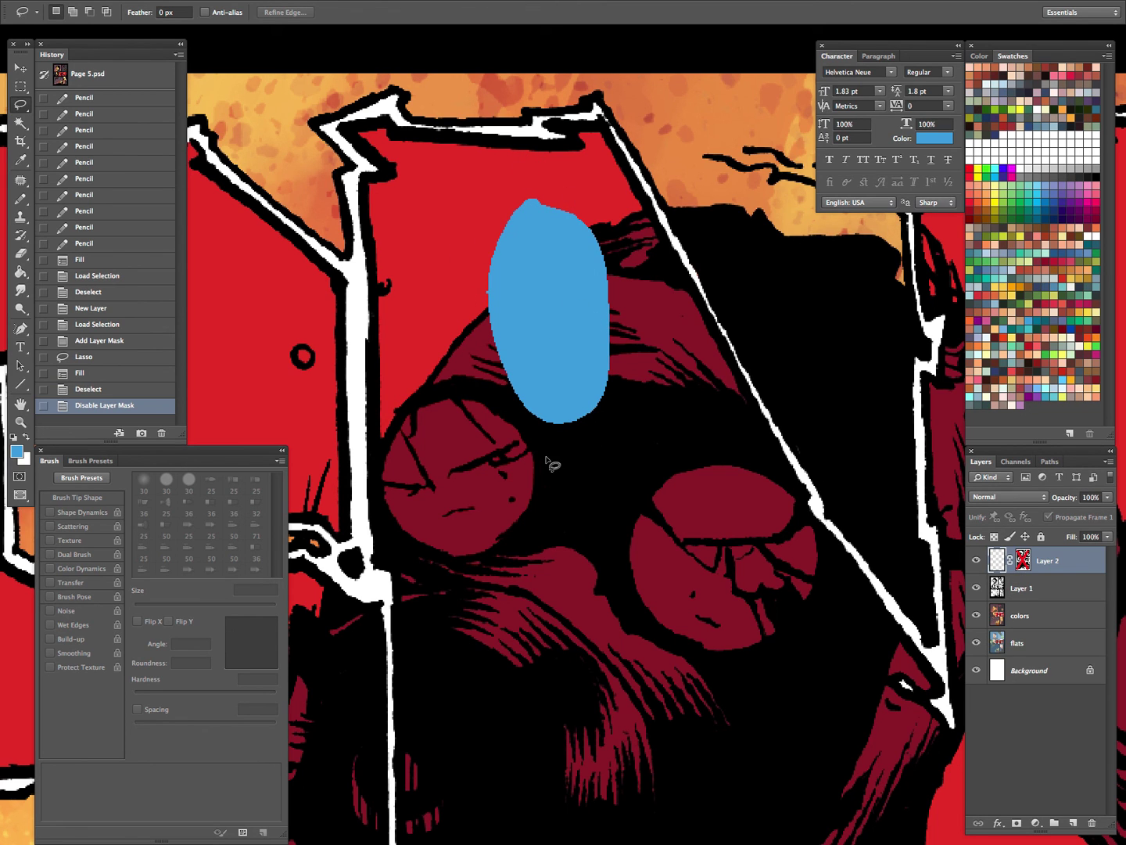
mouse_move(570, 222)
mouse_down()
mouse_move(644, 211)
mouse_move(811, 525)
mouse_move(900, 644)
mouse_move(888, 688)
mouse_move(904, 705)
mouse_move(850, 782)
mouse_move(487, 628)
mouse_move(474, 237)
mouse_move(500, 231)
mouse_up()
key(alt+BackSpace)
key(ctrl+d)
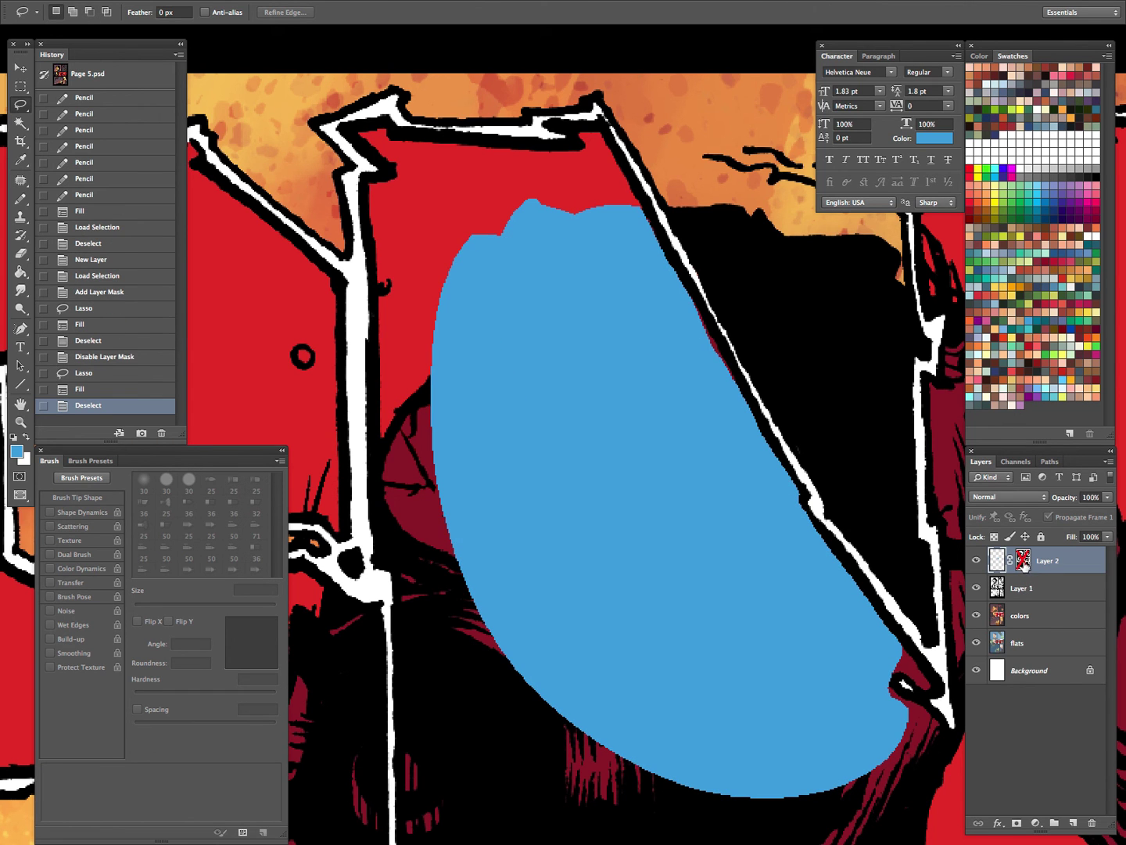
Re-enable Layer 2's mask to limit the blue to the line art, and check it across the SNAP lettering.
shift+click(1024, 560)
drag(807, 639, 764, 440)
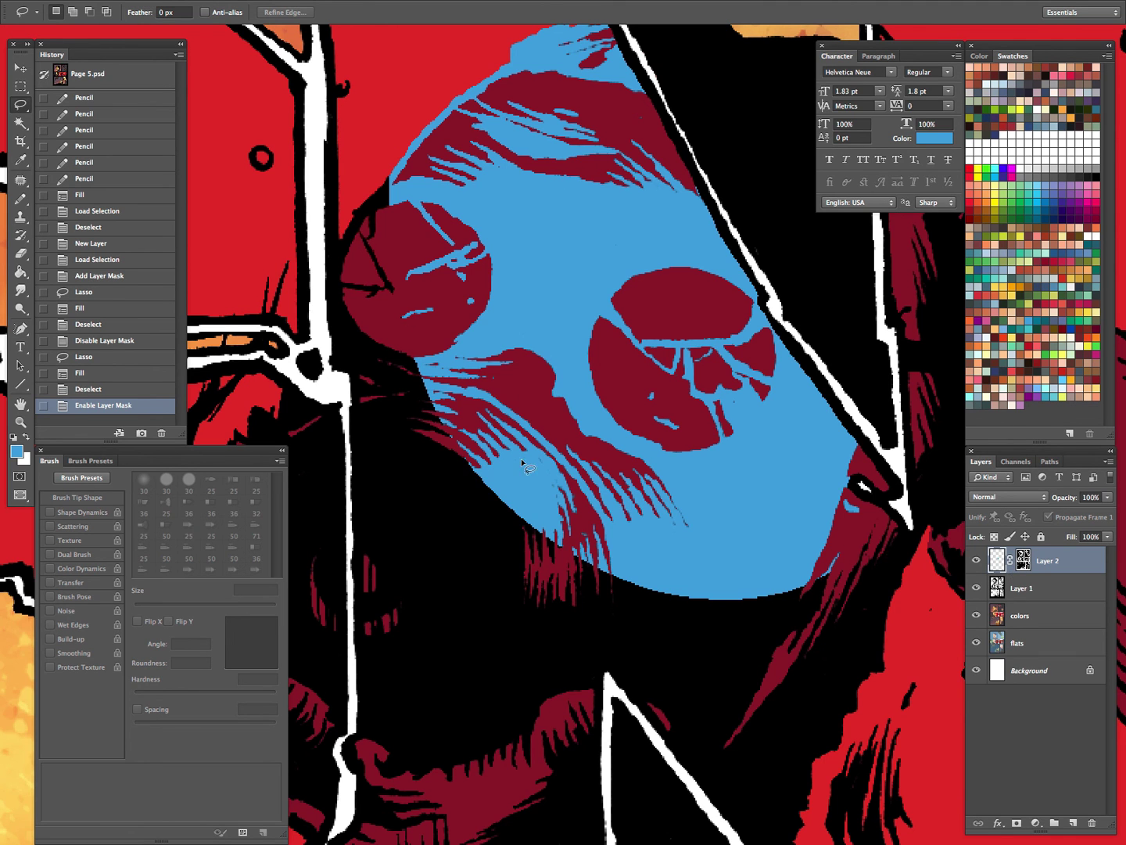
key(z)
drag(686, 486, 613, 656)
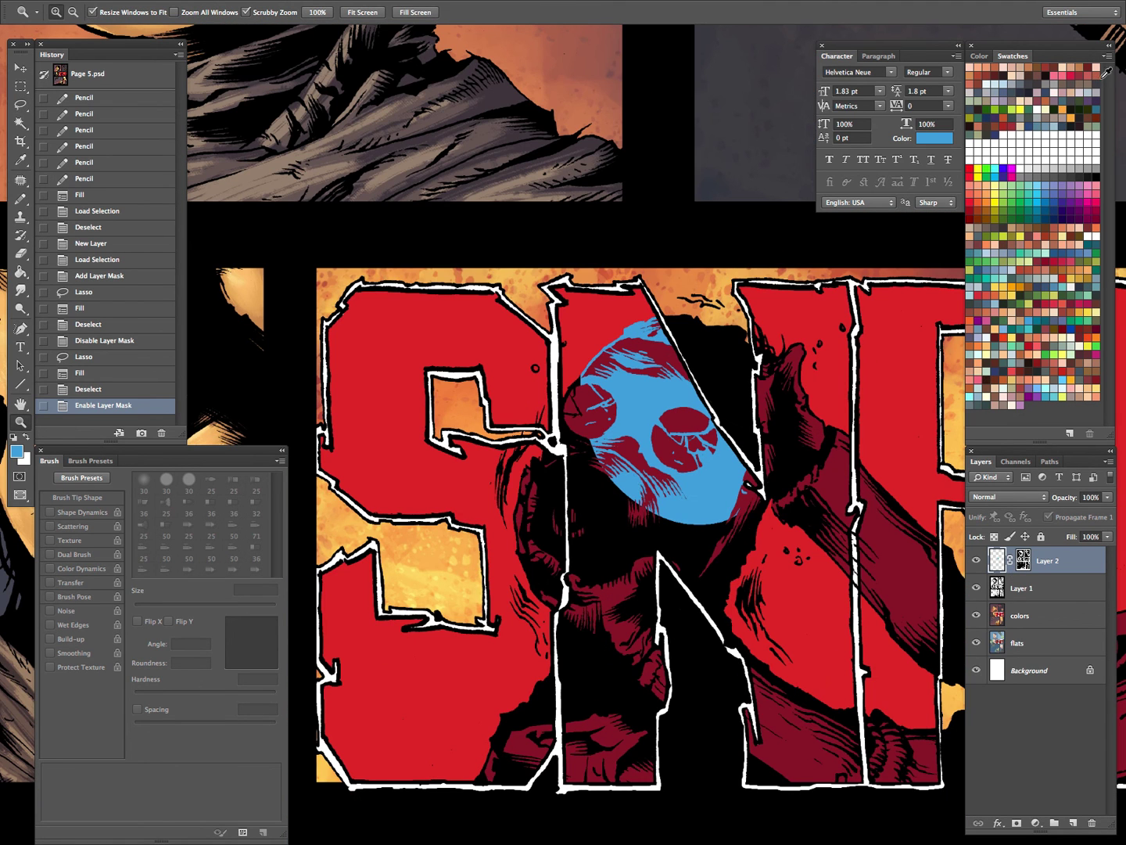
Lock Layer 2's transparent pixels and refill its blue area with dark red.
click(995, 537)
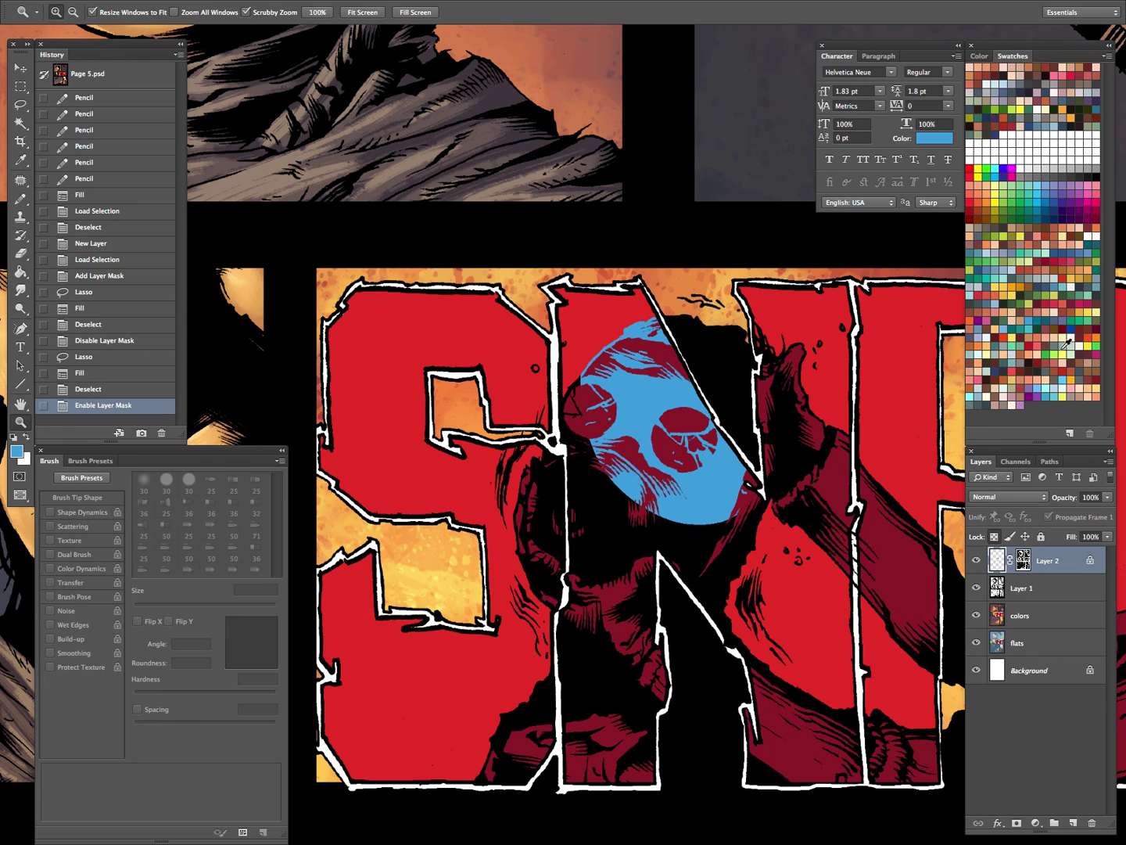
click(971, 211)
key(alt+BackSpace)
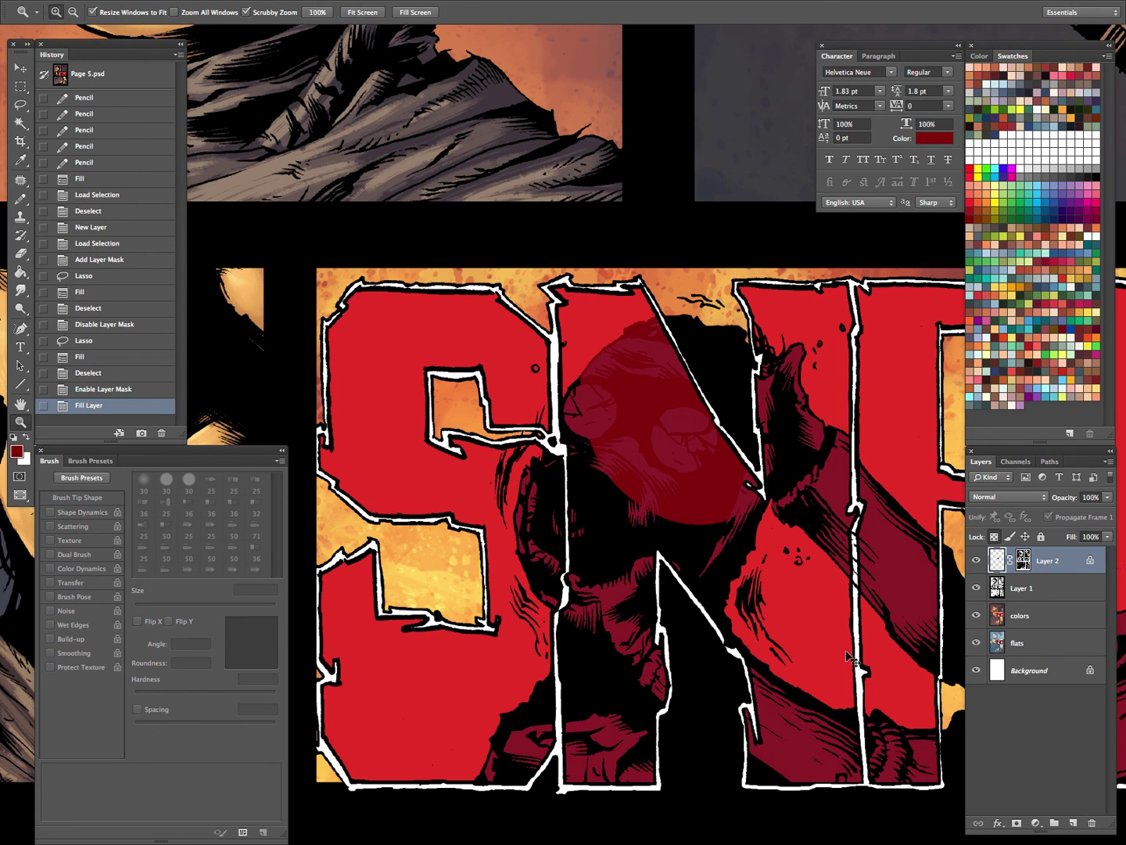
Darken Layer 2's red fill with a Hue/Saturation adjustment.
key(ctrl+u)
drag(795, 266, 775, 270)
click(956, 116)
Sample the darkened red from the face shadow and paint a 30 px Pencil stroke down the lower face on Layer 2.
key(z)
click(717, 412)
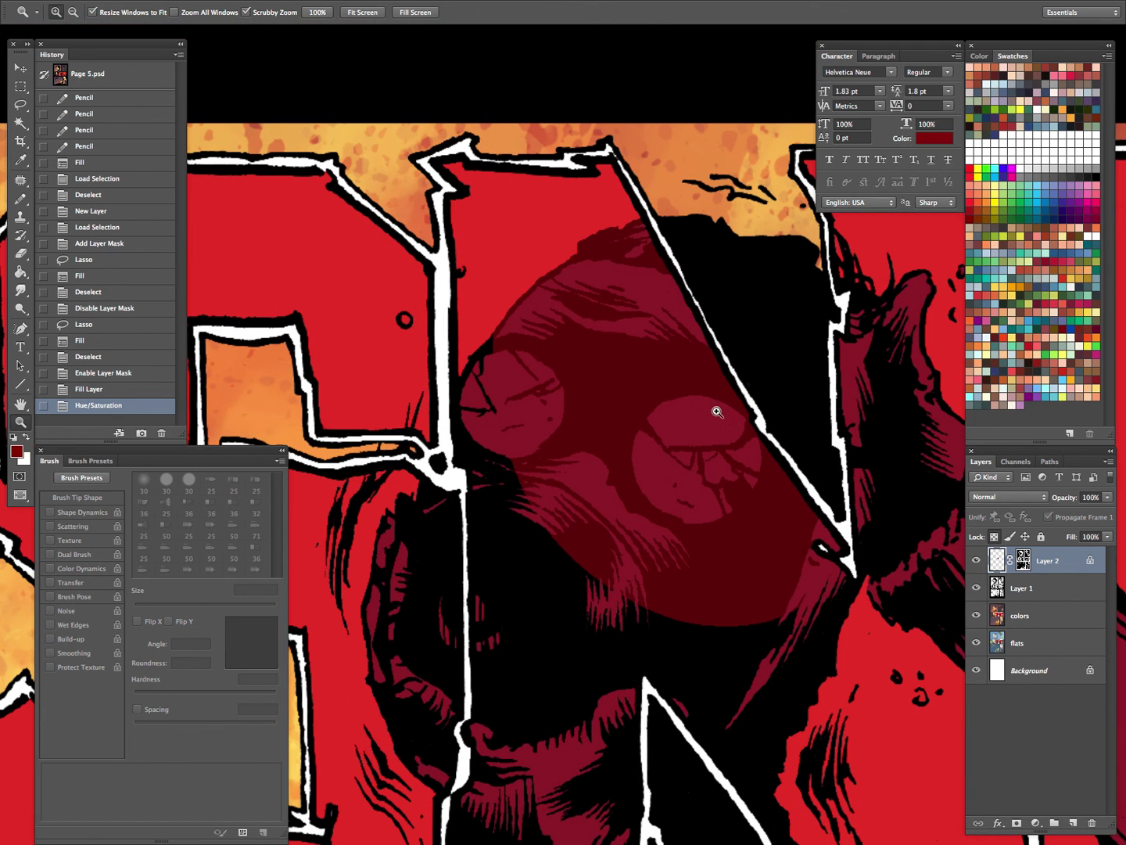
key(i)
click(679, 603)
click(711, 547)
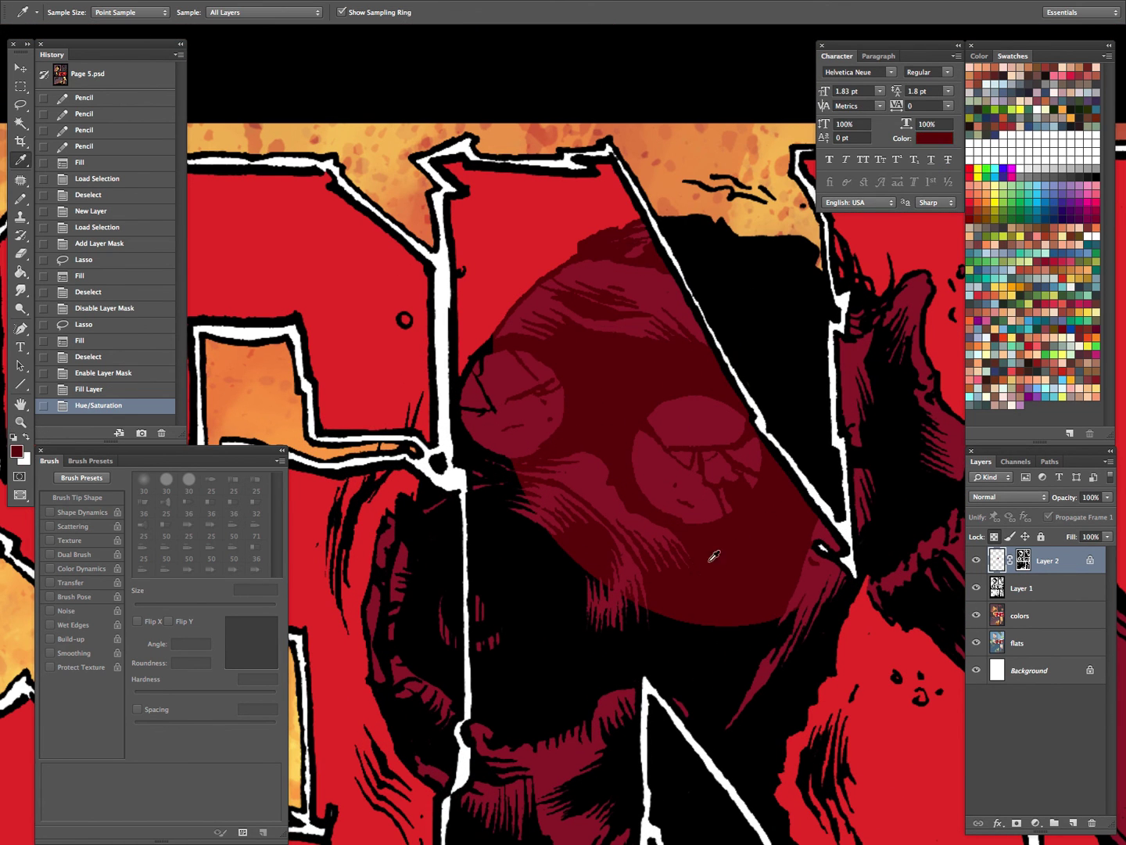
key(z)
click(687, 560)
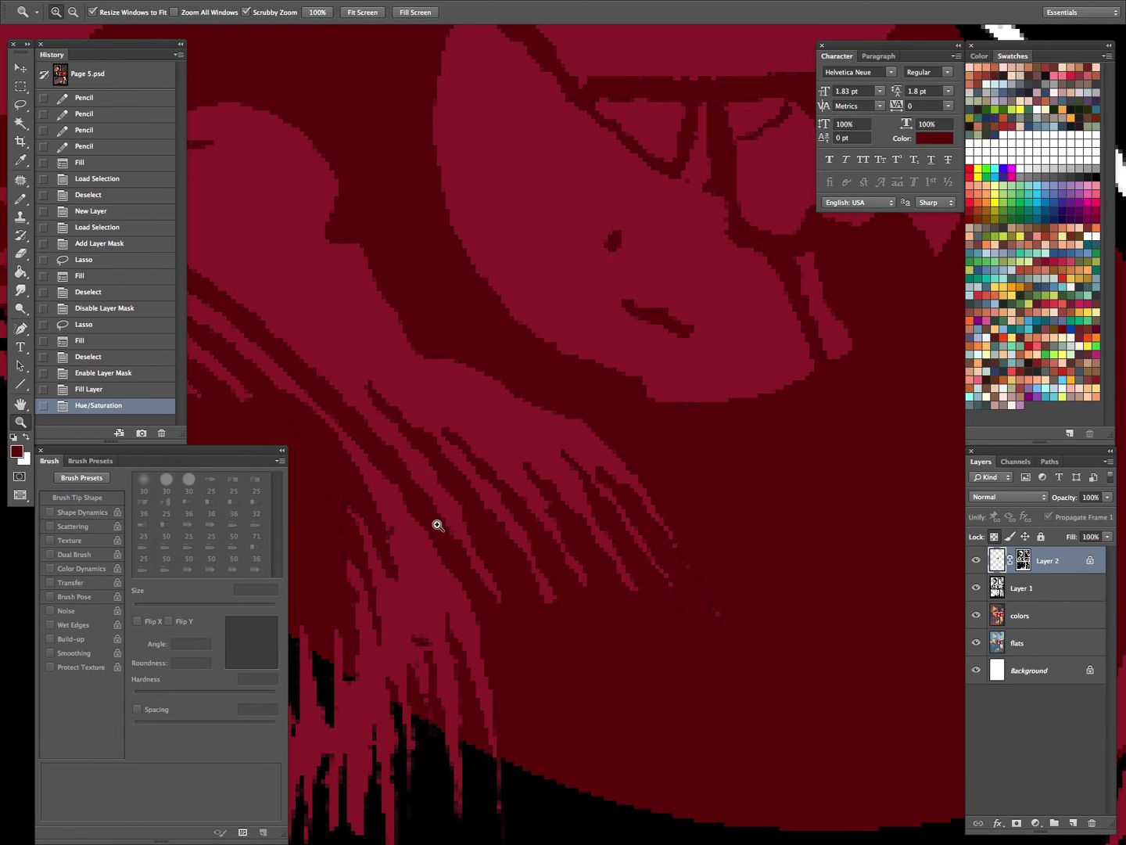
drag(614, 273, 535, 384)
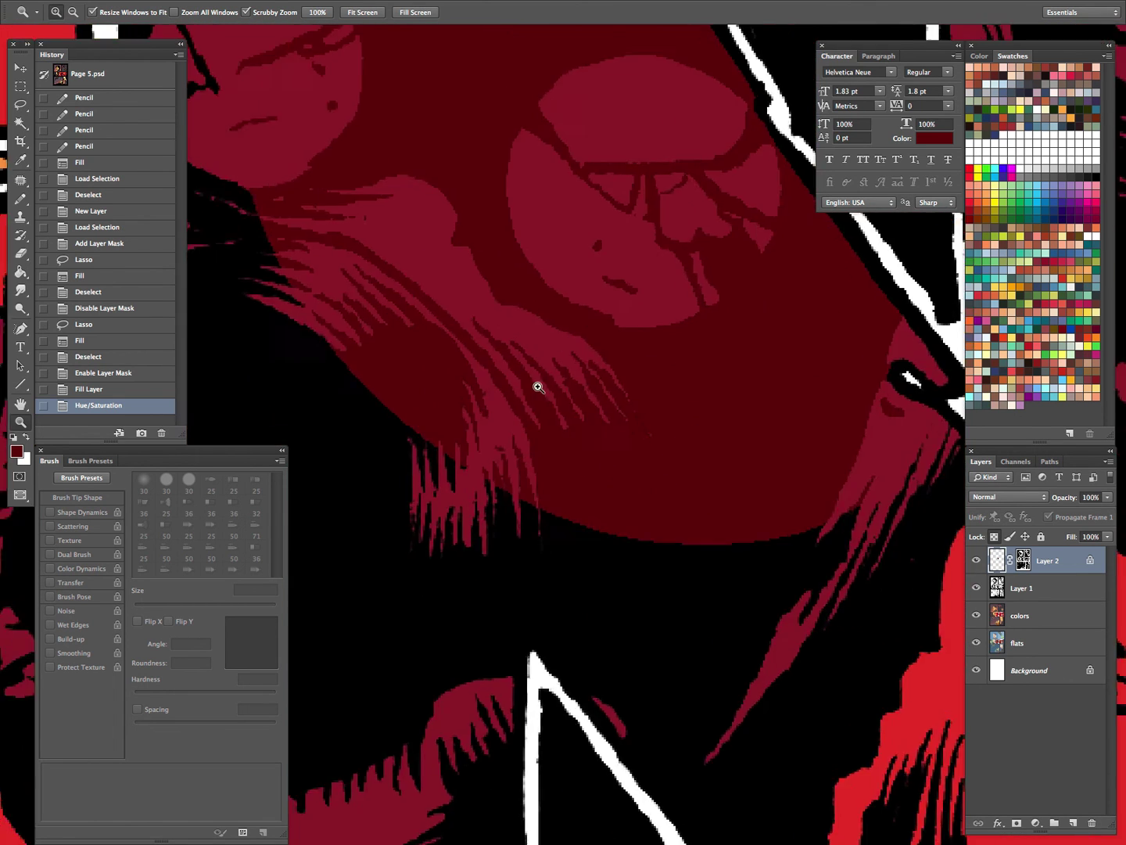
drag(631, 382, 616, 677)
drag(674, 539, 610, 633)
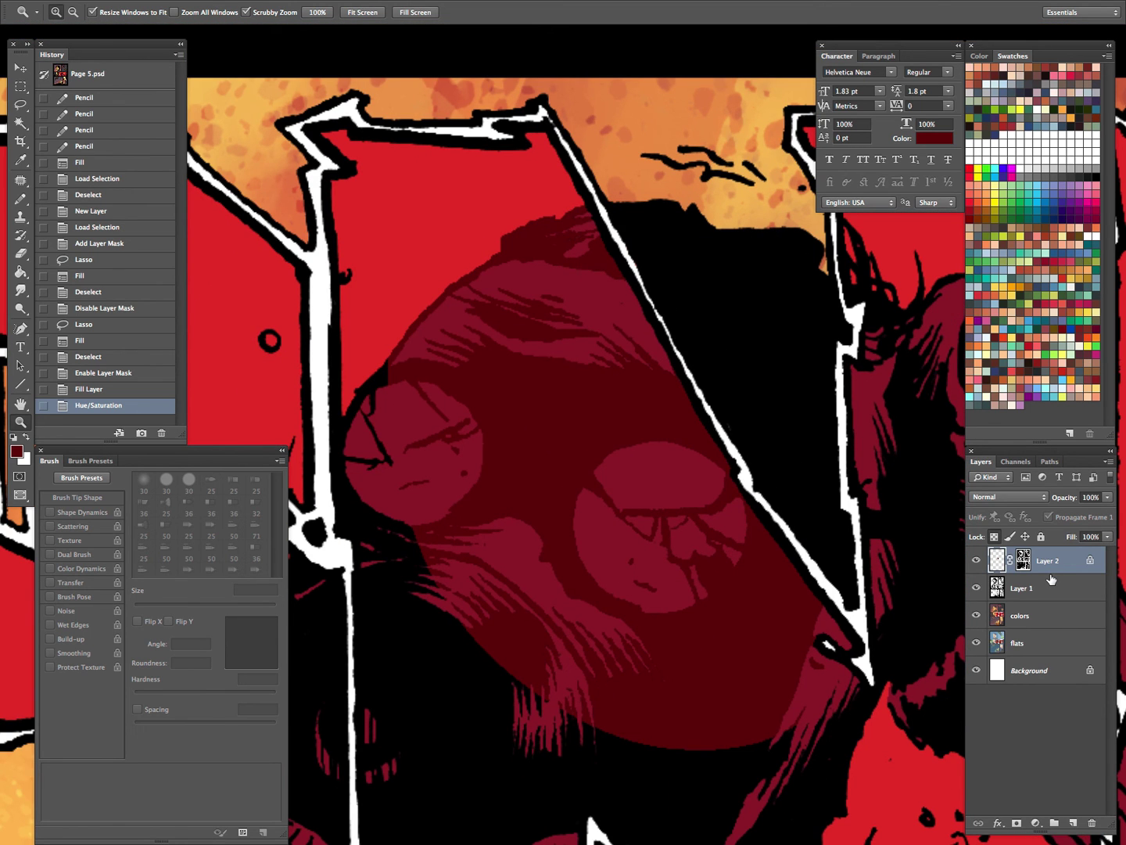
key(b)
mouse_move(713, 620)
mouse_down()
mouse_move(649, 649)
mouse_move(646, 636)
mouse_move(661, 804)
mouse_up()
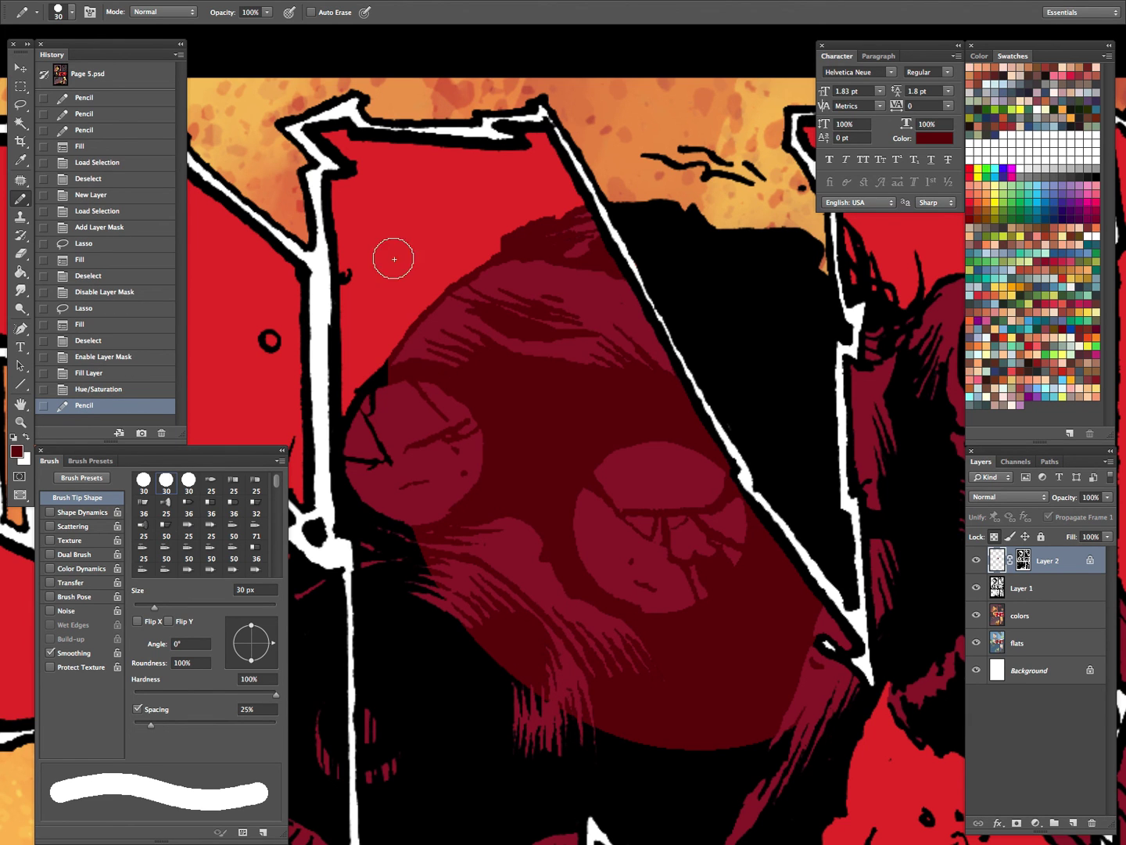
Inspect the recolored line art edge beside the hood up close, and delete the masked Layer 2.
key(z)
click(405, 321)
click(407, 320)
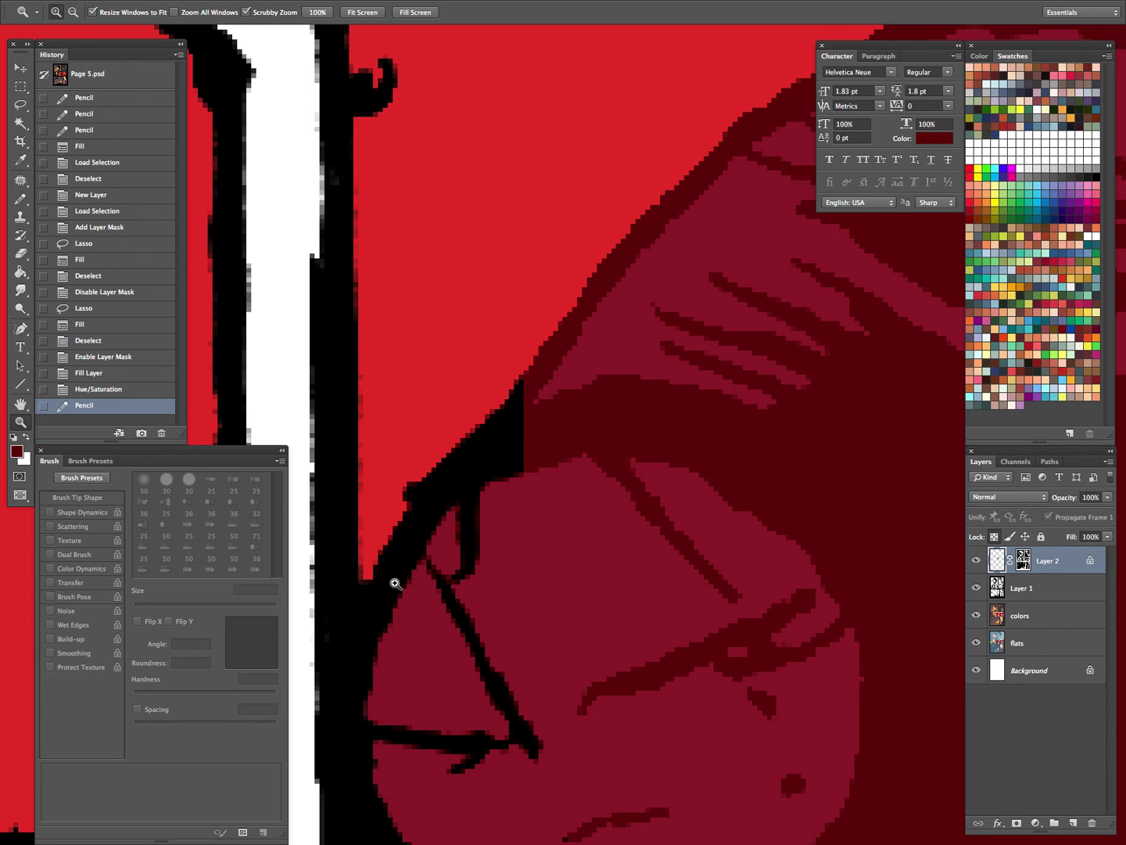
alt+click(433, 511)
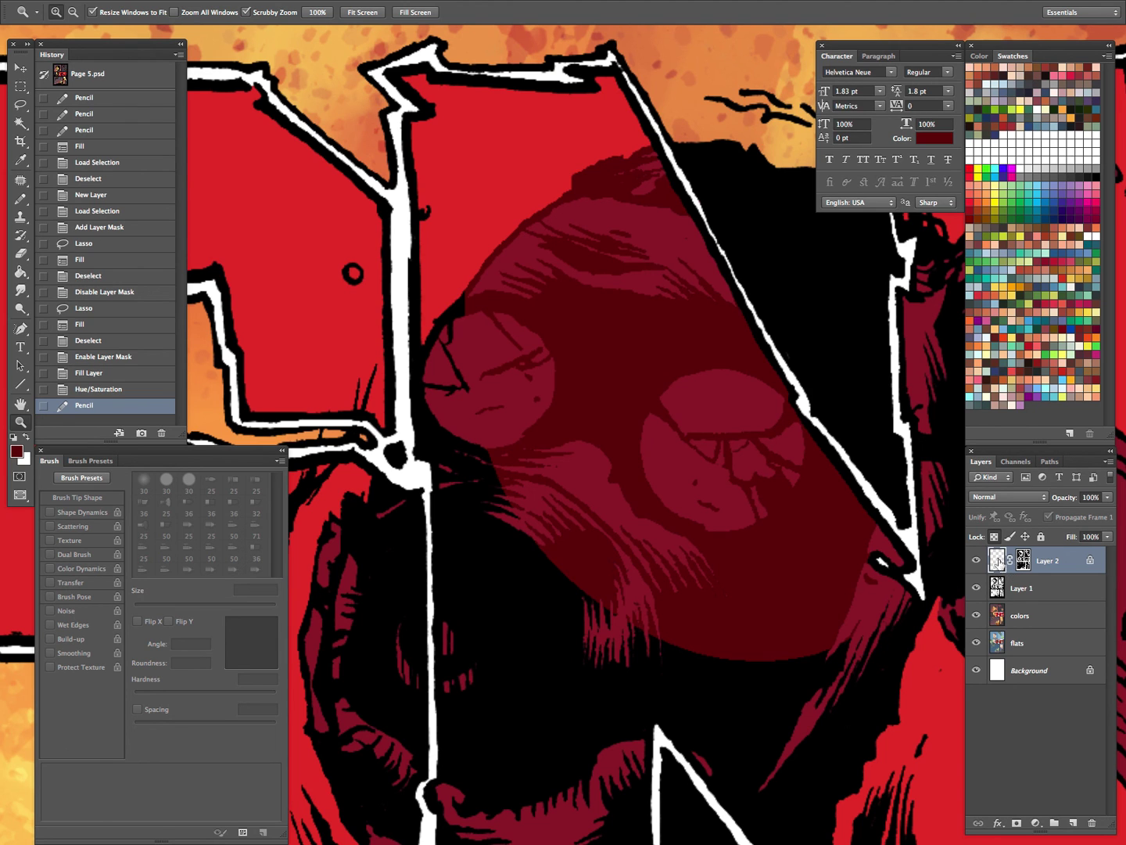
drag(1063, 563, 1092, 822)
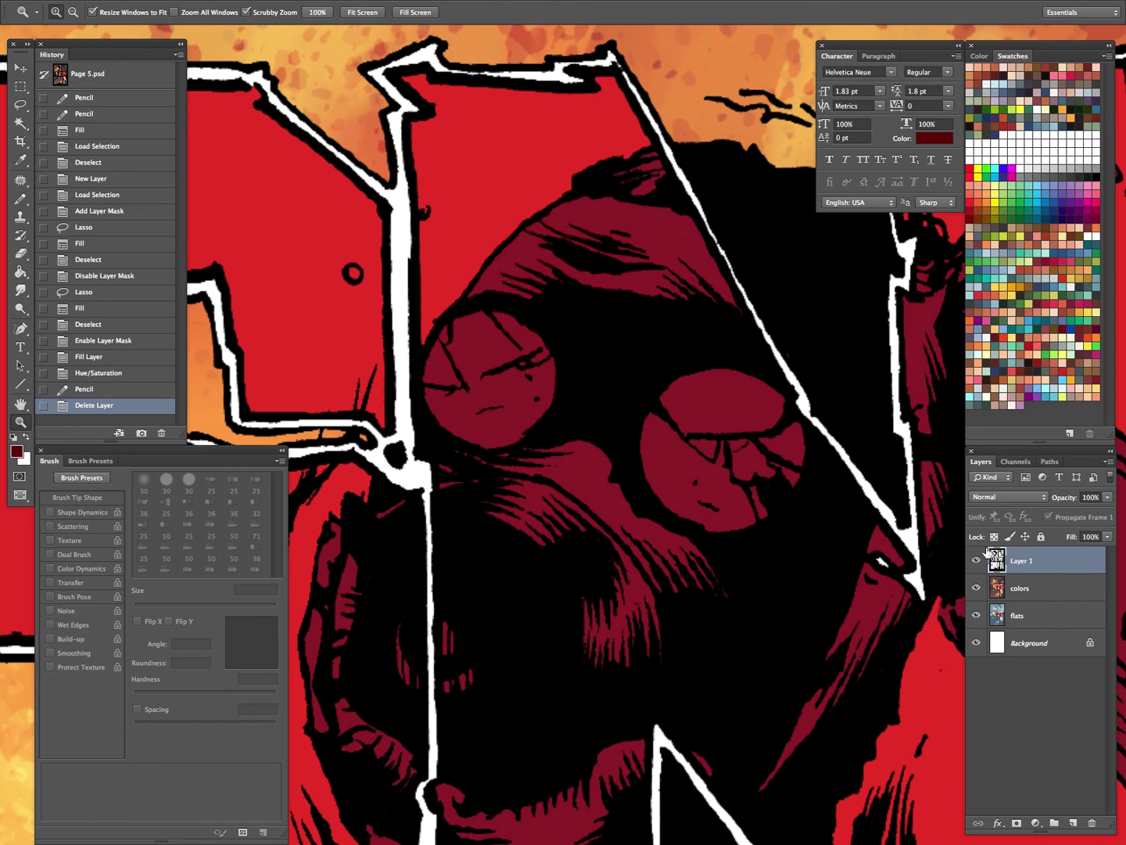
Add a new Layer 2 in Normal mode at 100% opacity above Layer 1 and clip it to Layer 1.
key(super+shift+n)
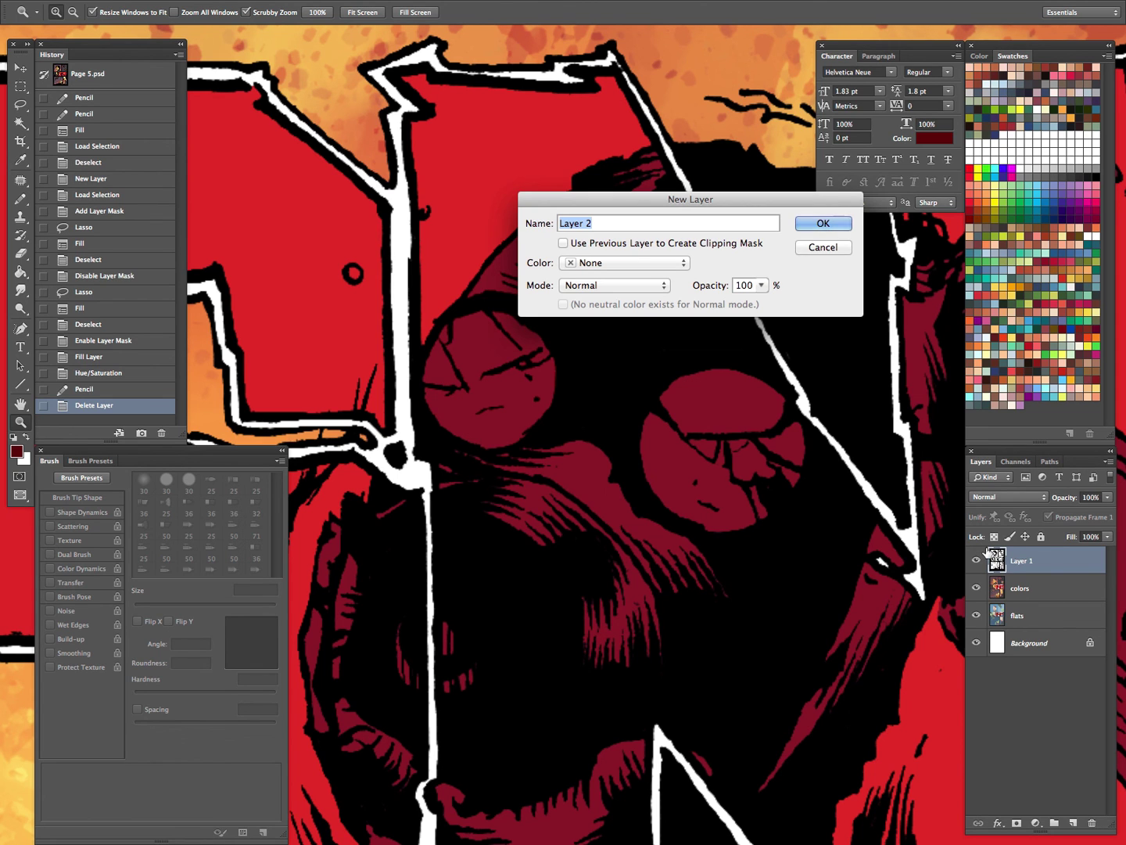
key(Return)
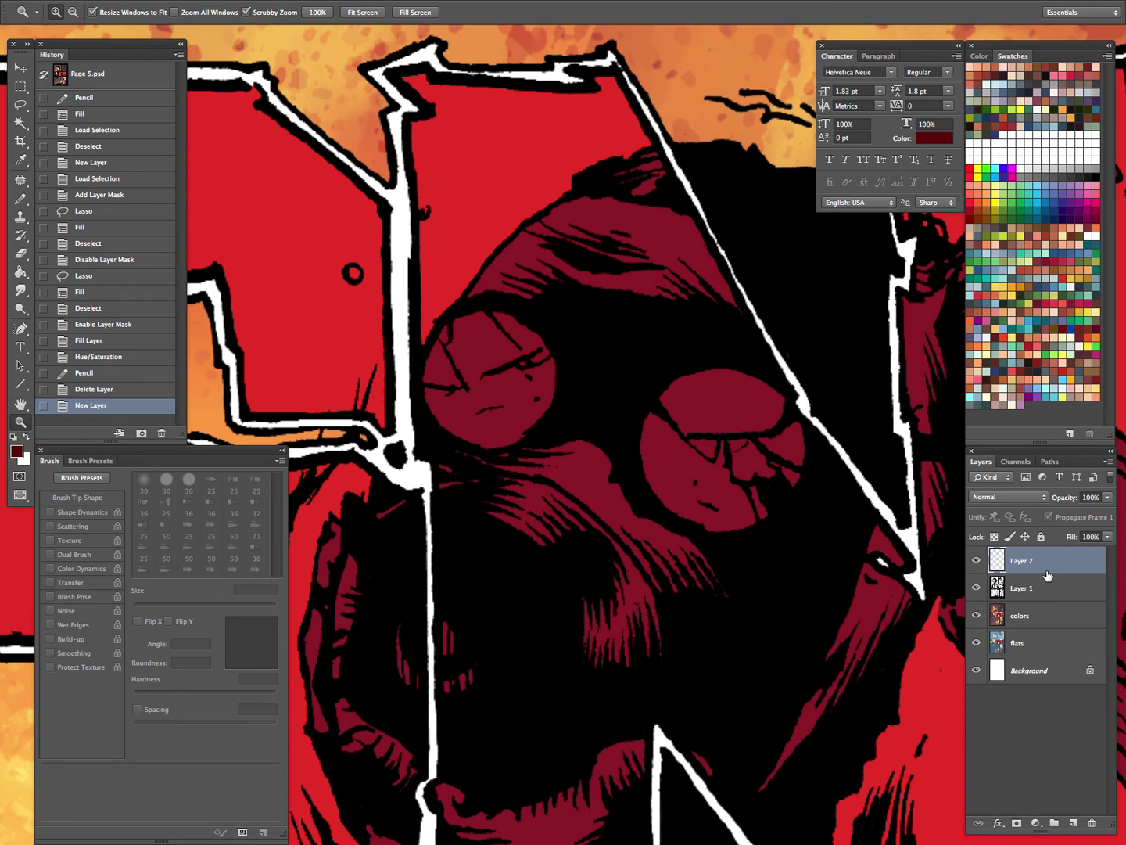
right_click(1048, 571)
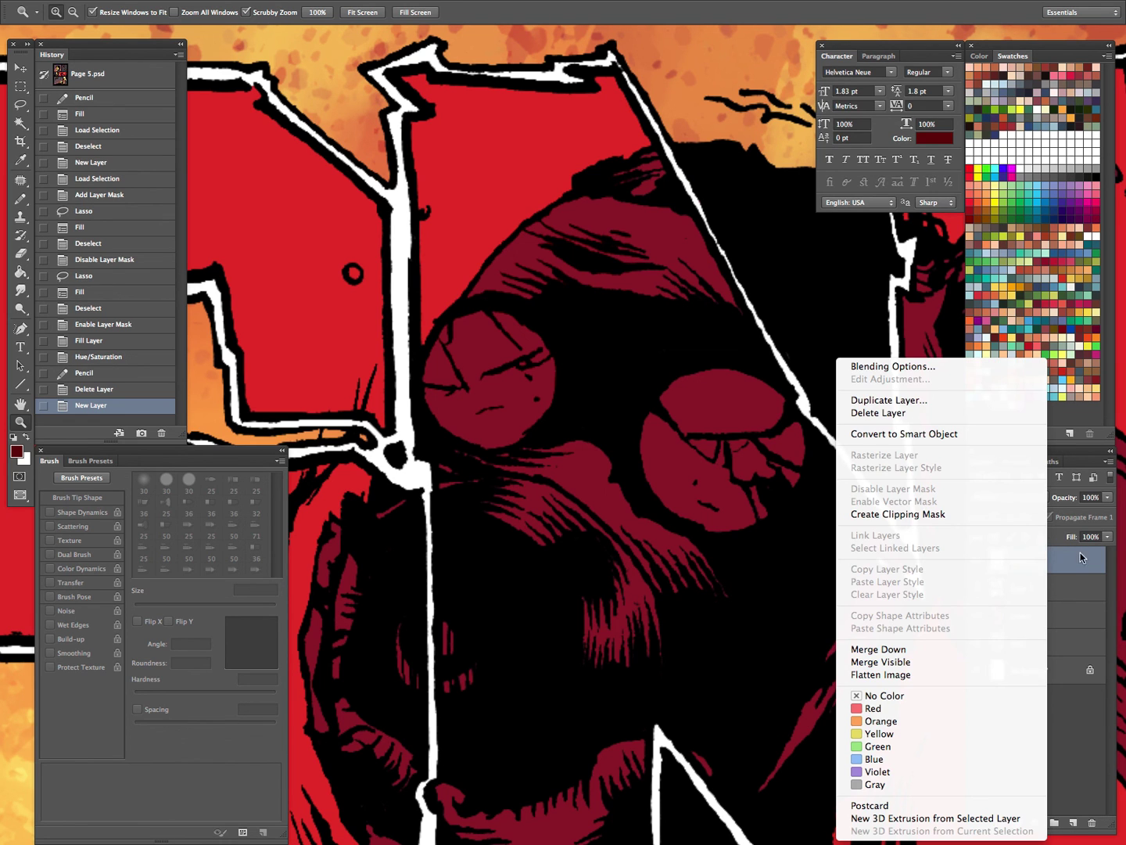
click(1086, 560)
right_click(1041, 562)
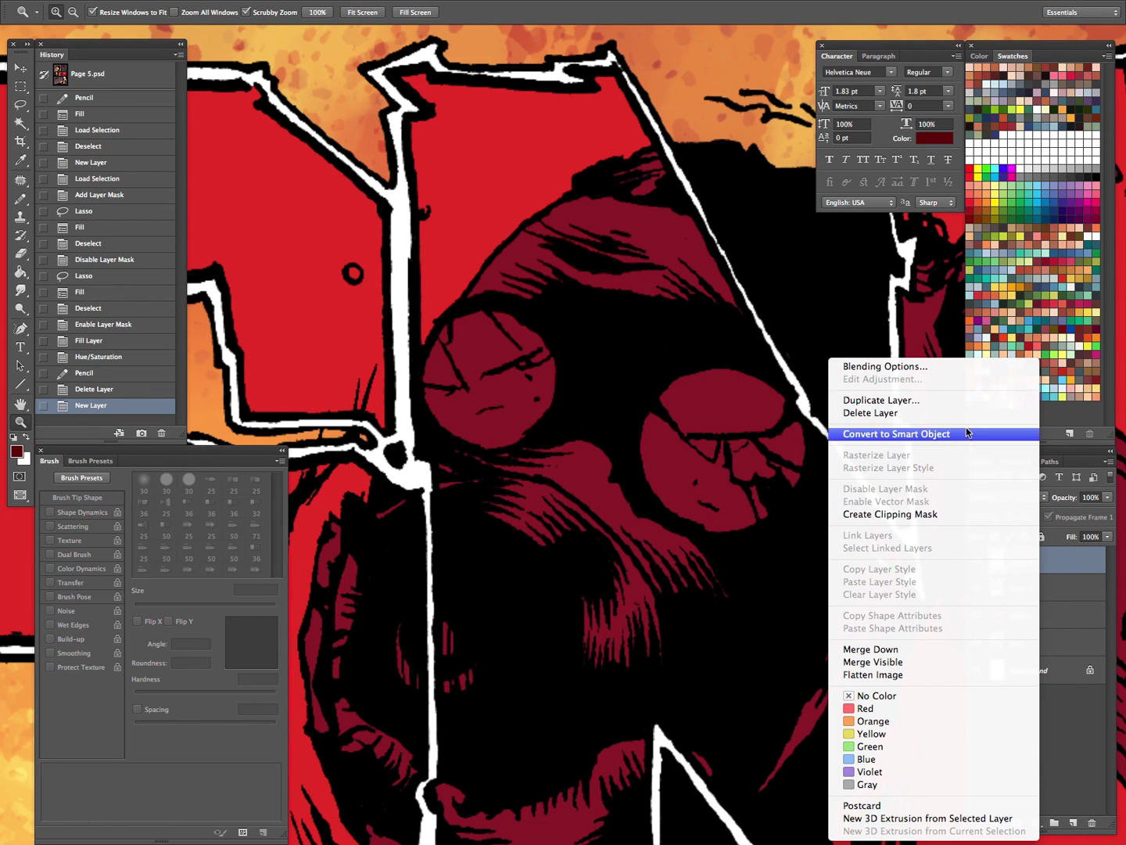
click(931, 516)
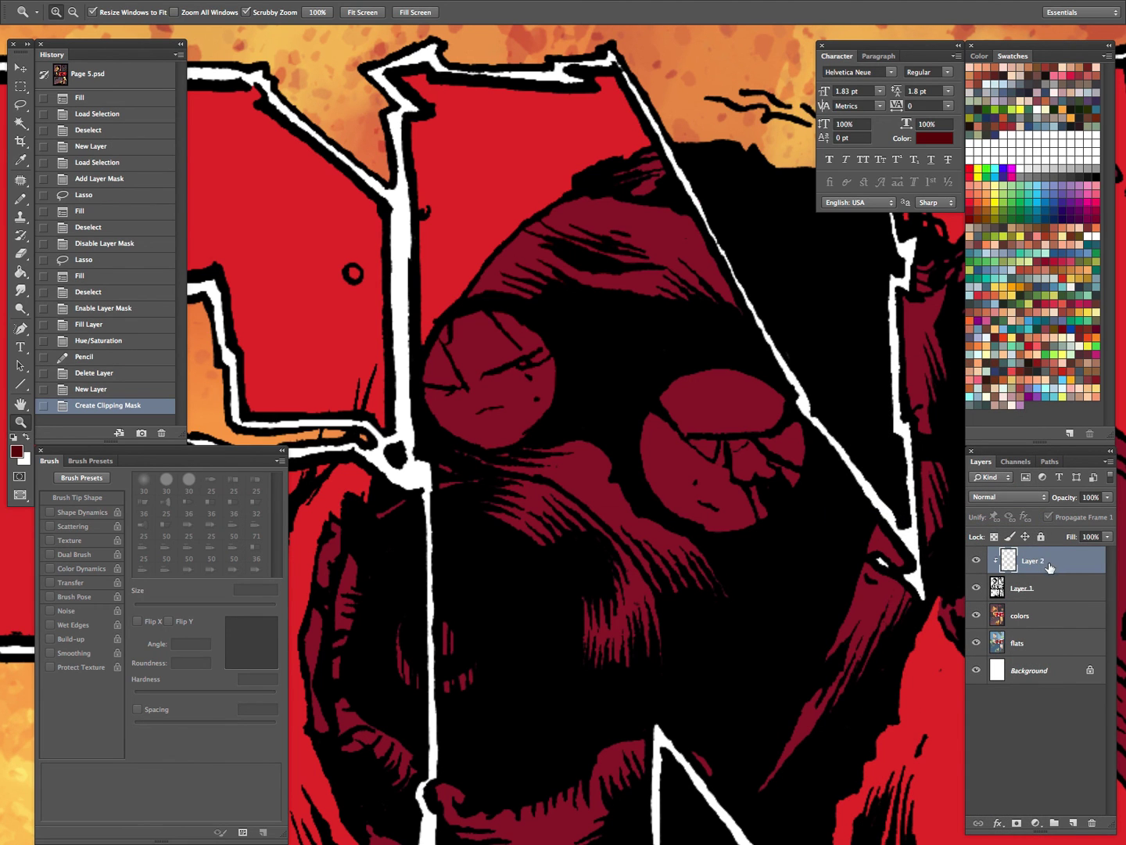
Undo Layer 2's clipping mask, and repeatedly clip the layer to Layer 1 and release it again.
key(ctrl+z)
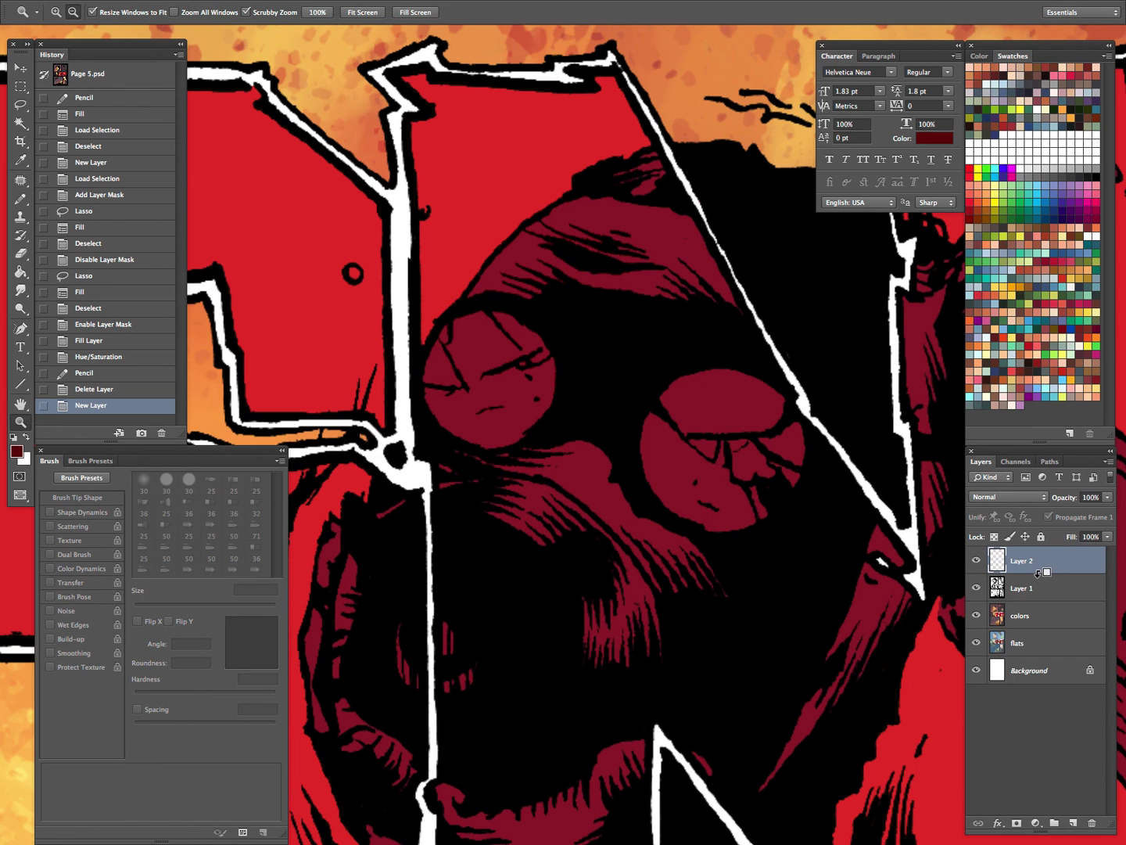
alt+click(1037, 573)
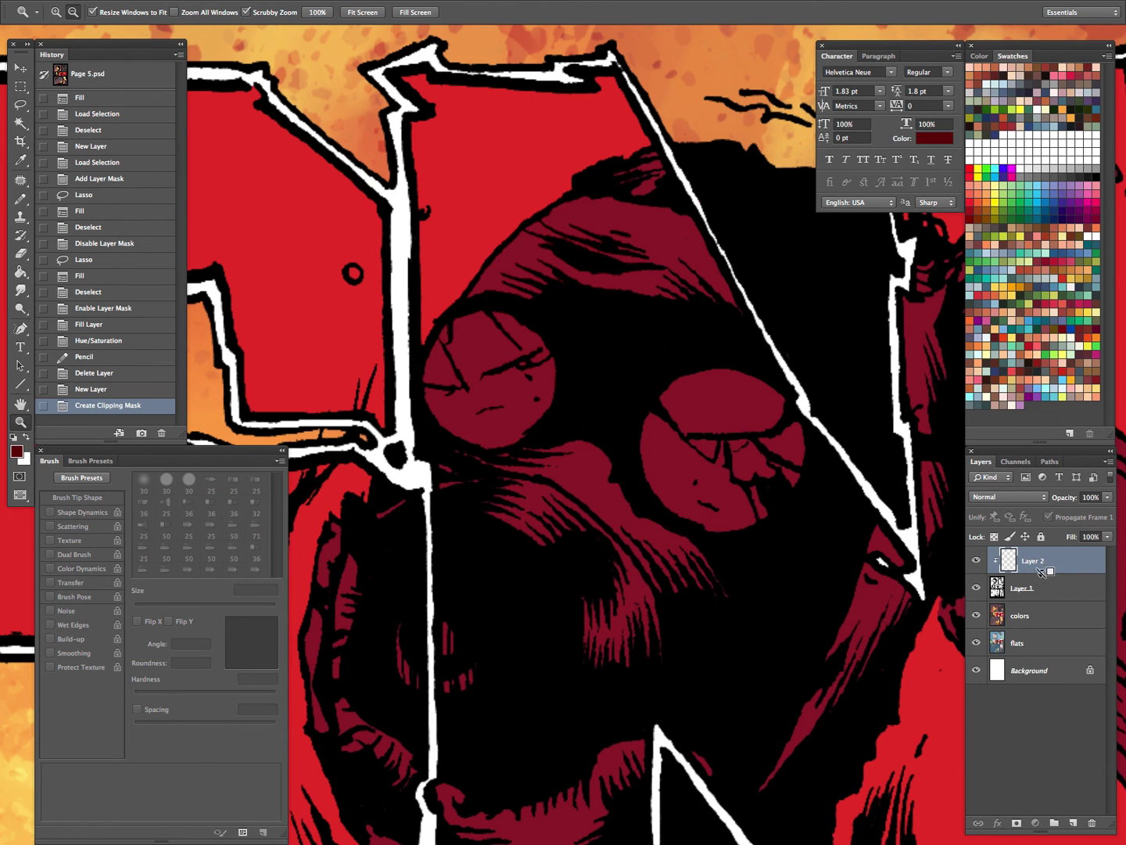
alt+click(1036, 584)
alt+click(1024, 584)
alt+click(1030, 586)
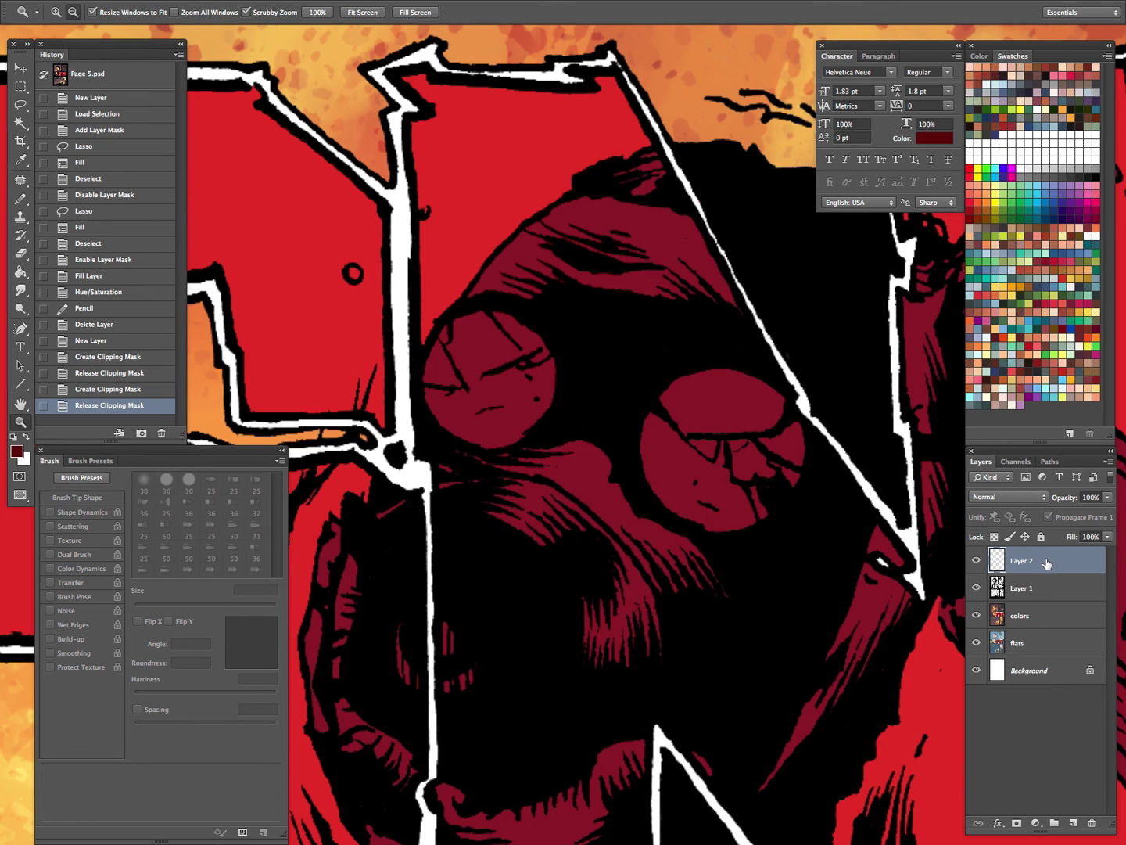
double_click(1080, 567)
click(1083, 110)
alt+click(1032, 573)
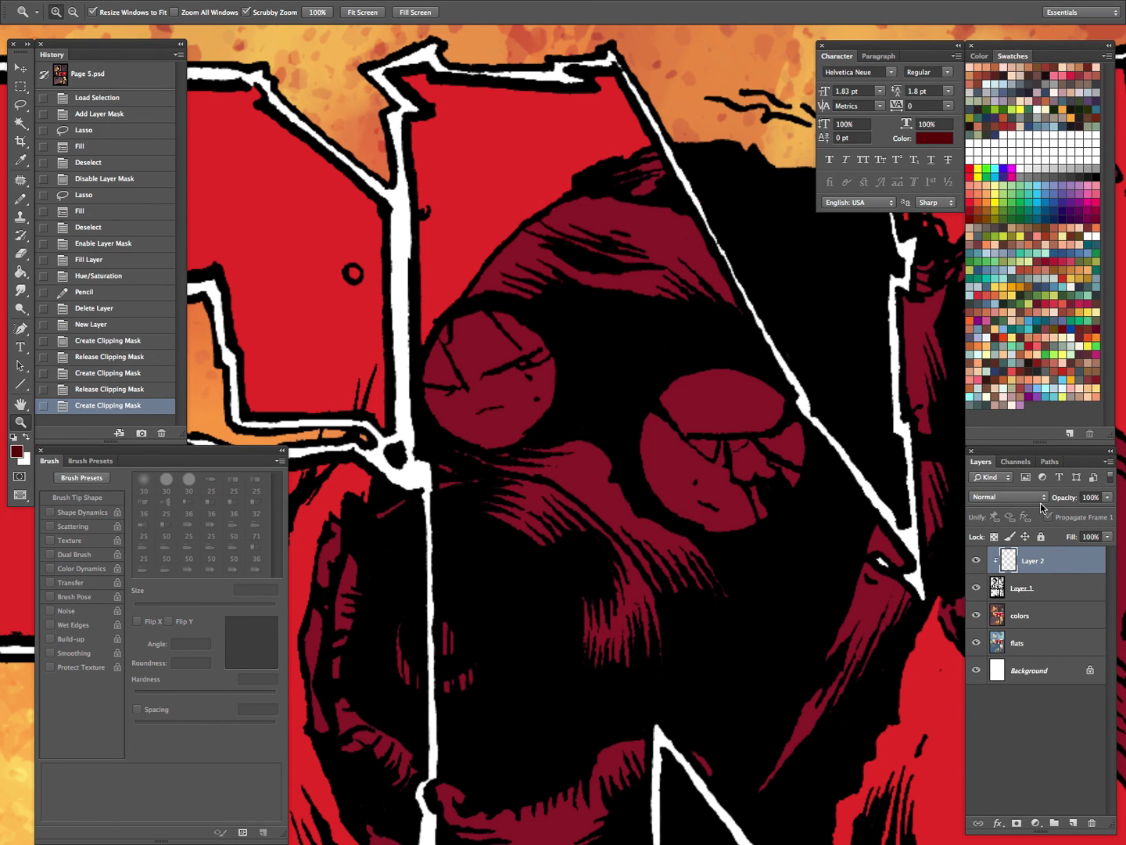
alt+click(1058, 575)
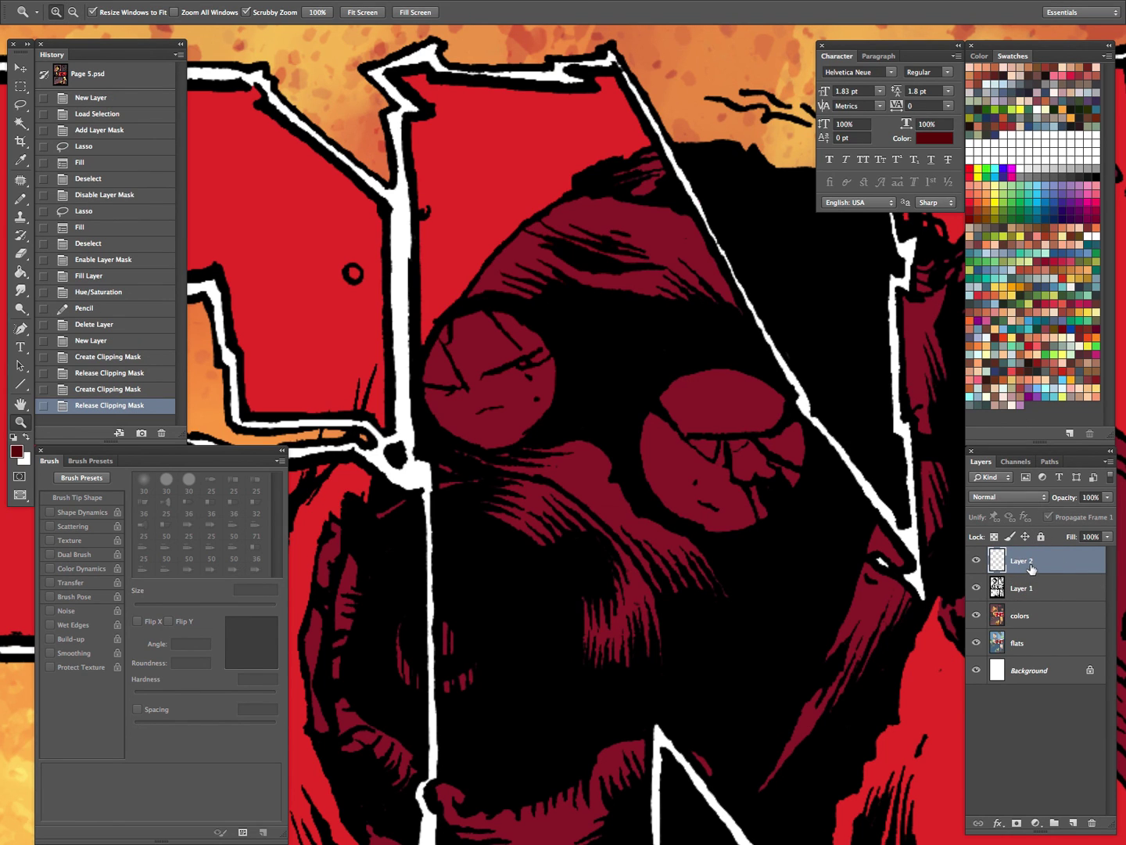
Clip Layer 2 to Layer 1 once more, undo the clipping, and delete Layer 2.
key(ctrl+alt+g)
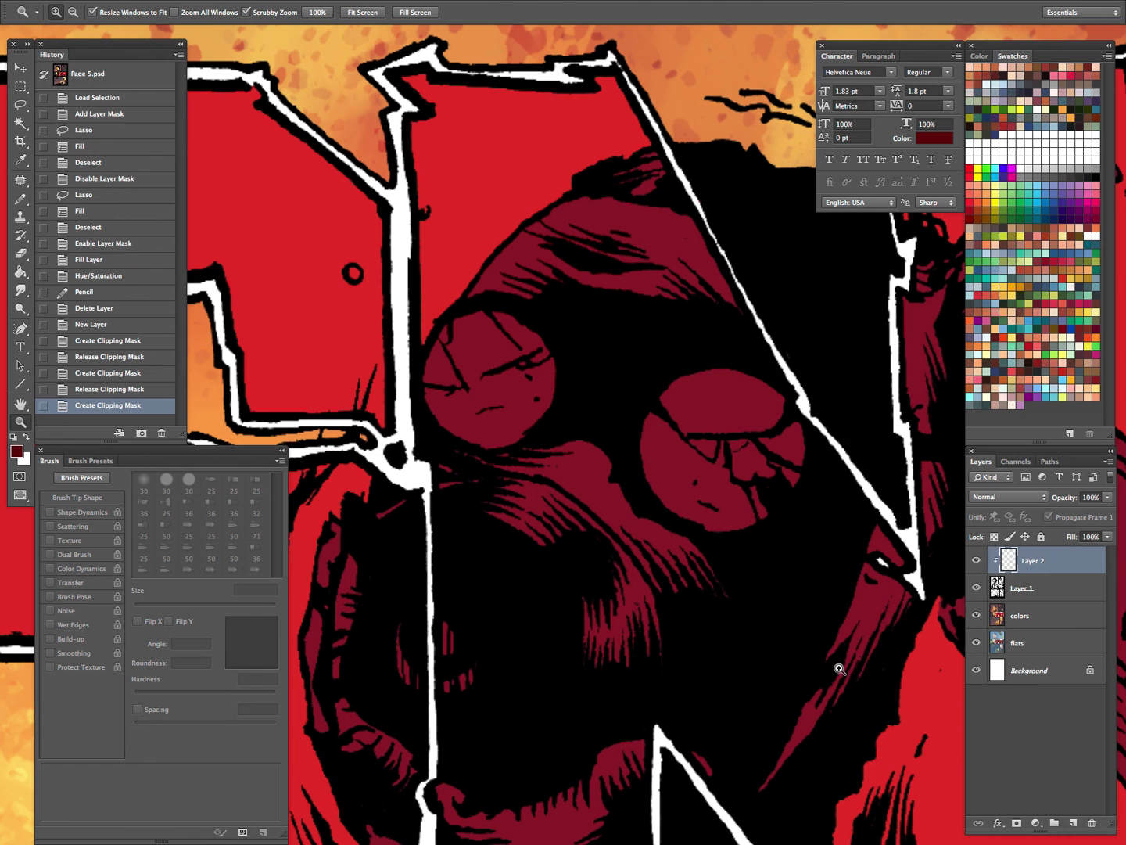
key(ctrl+z)
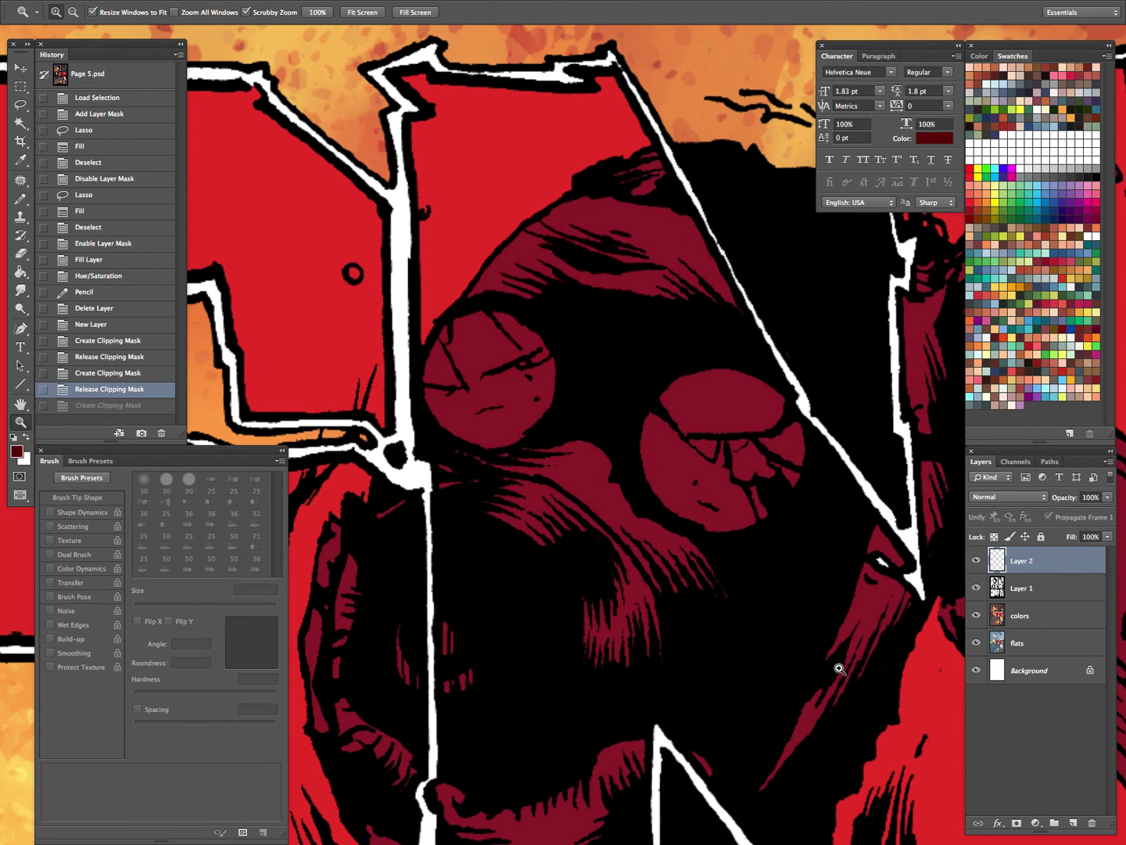
drag(1056, 573, 1089, 820)
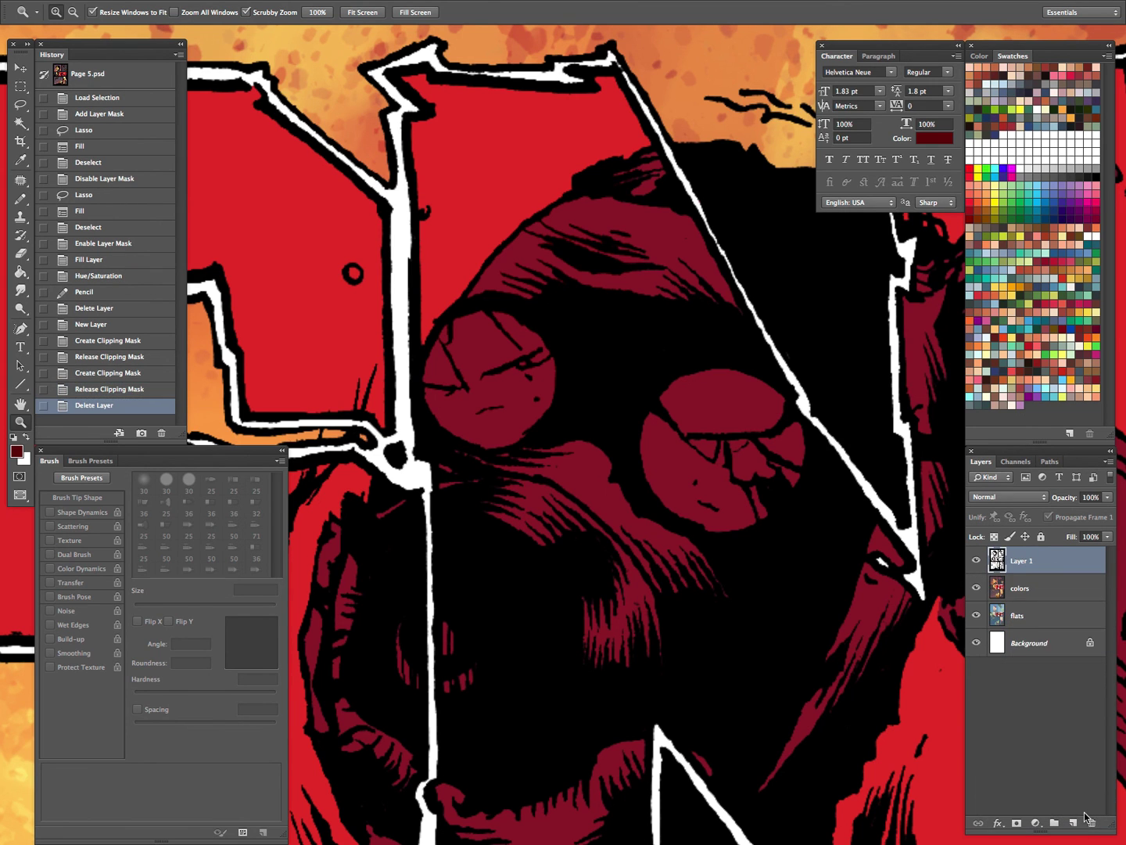
Add a new Layer 2 in Normal mode at 100% opacity, clipped to Layer 1 as it is created.
key(ctrl+shift+n)
click(563, 242)
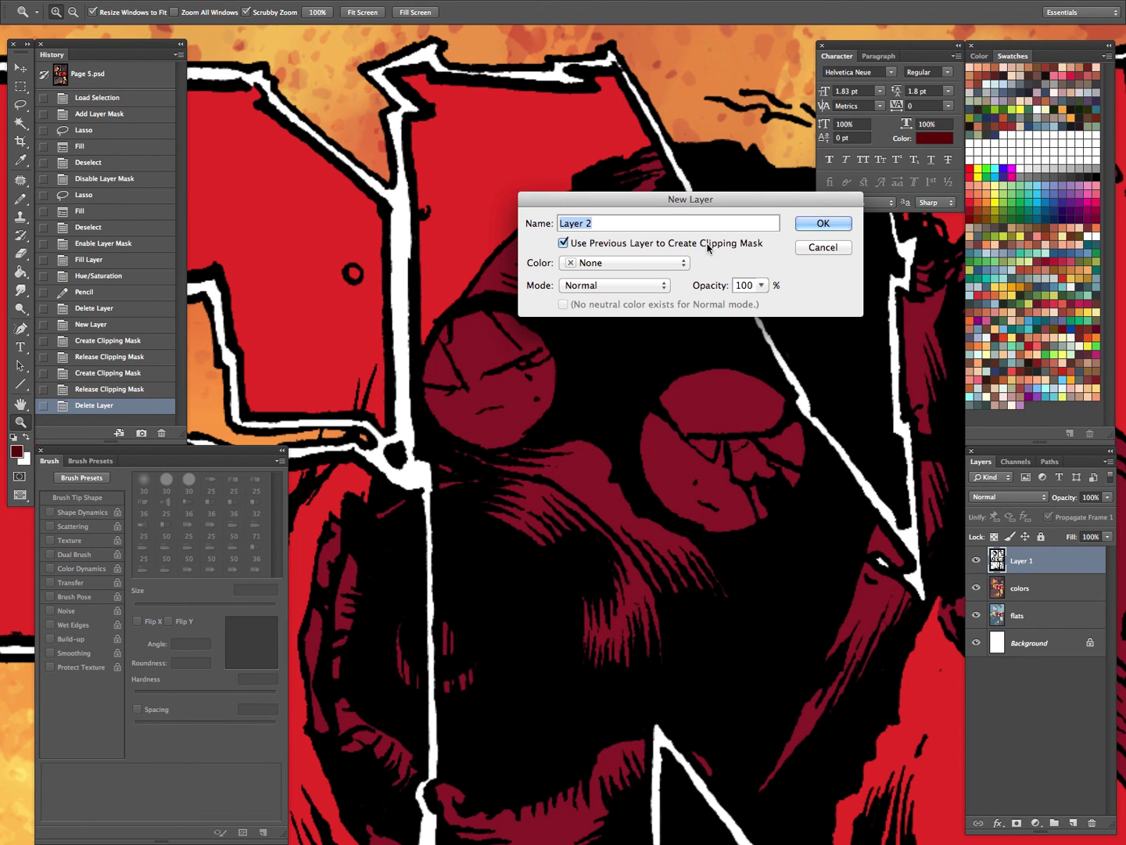
click(823, 225)
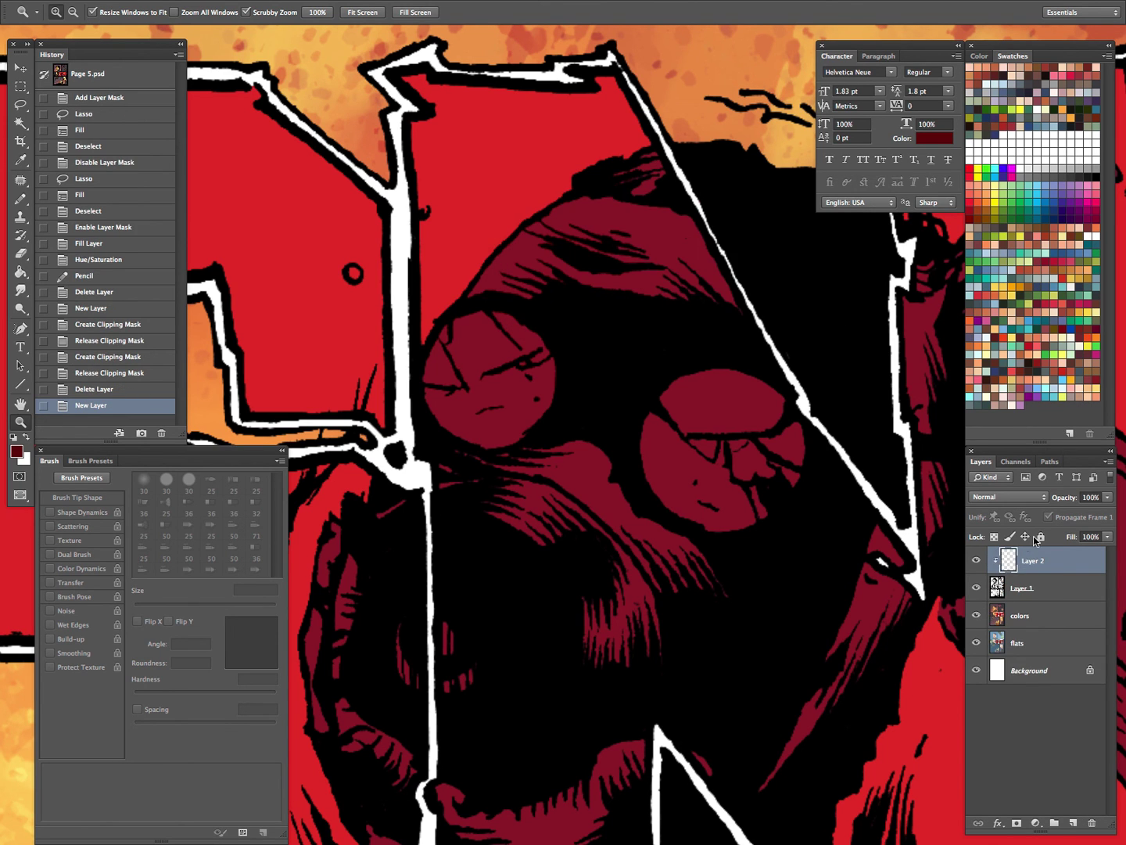
Paint dark red over the hooded figure's line art with the 30 px Pencil, and extend it down the body with a textured brush at up to 70 px.
key(b)
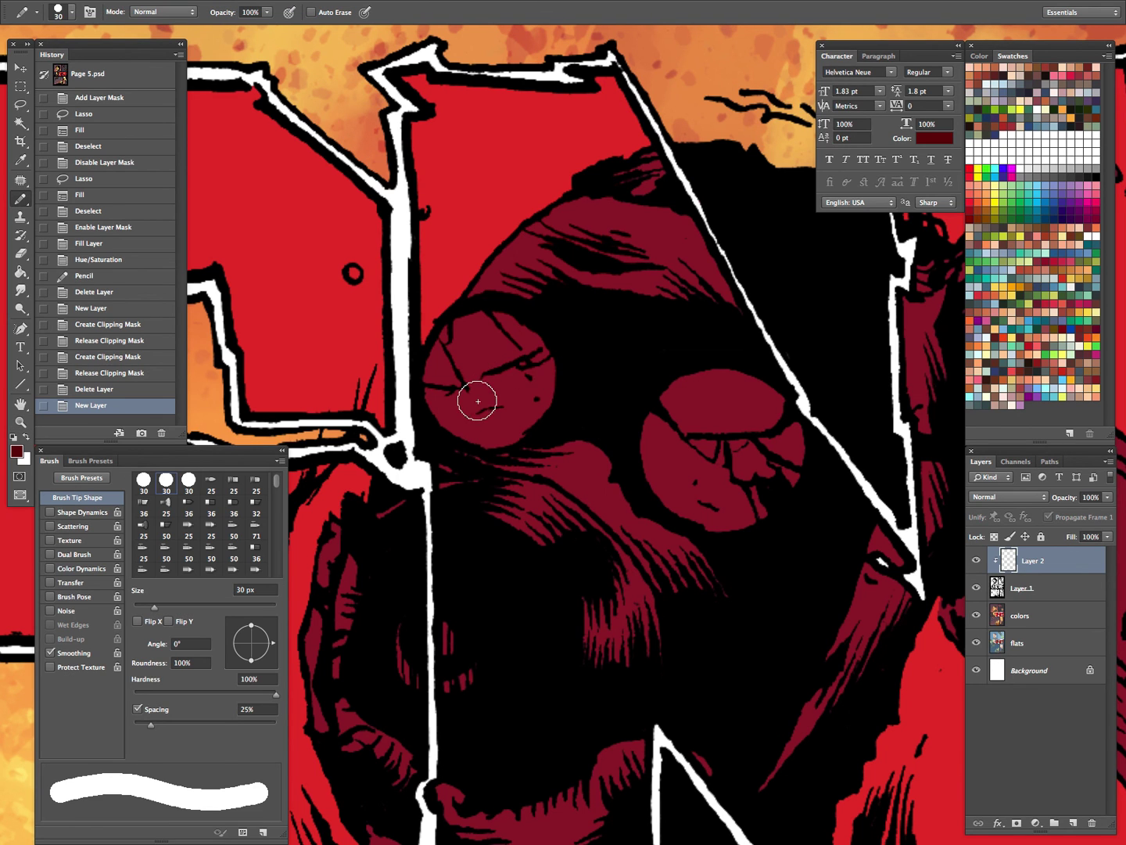
mouse_move(507, 226)
mouse_down()
mouse_move(520, 273)
mouse_move(548, 234)
mouse_move(596, 291)
mouse_move(596, 171)
mouse_move(624, 157)
mouse_move(688, 399)
mouse_move(666, 412)
mouse_move(592, 309)
mouse_move(589, 444)
mouse_move(492, 311)
mouse_move(472, 307)
mouse_move(449, 379)
mouse_up()
key(shift+b)
key(shift+b)
key(shift+b)
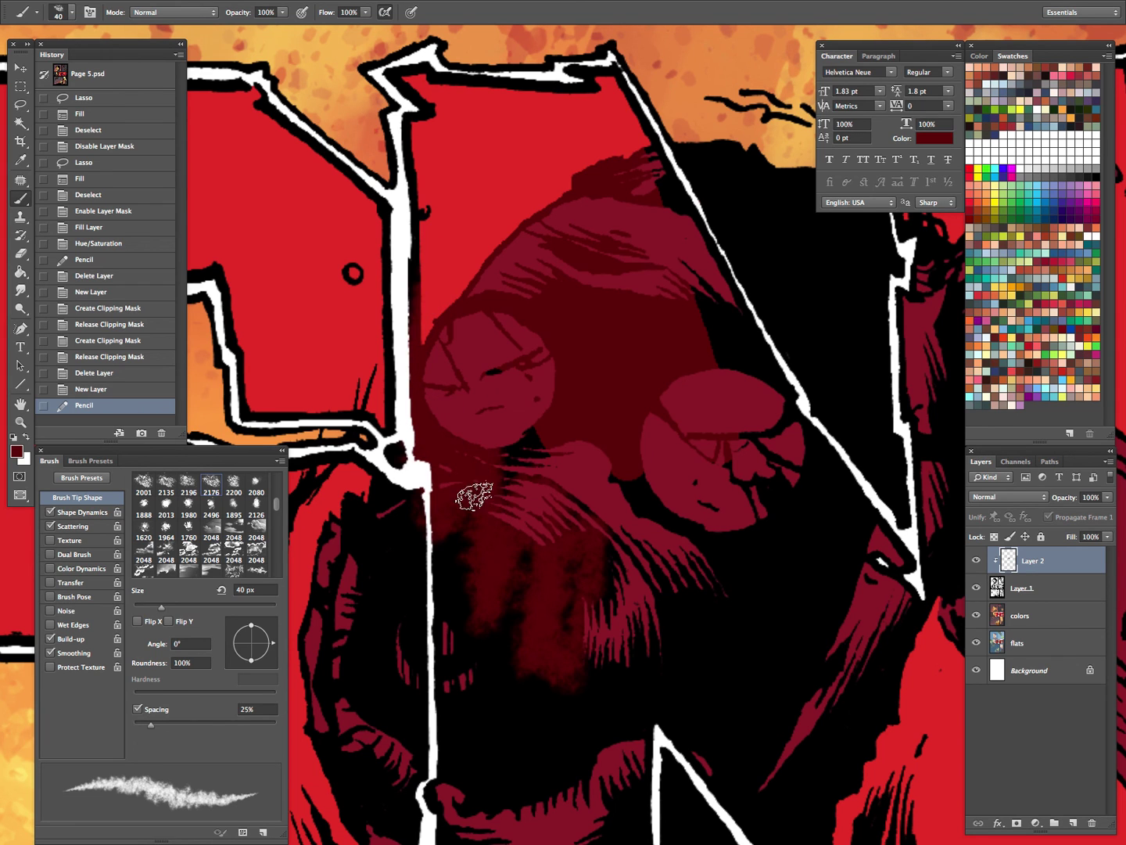
click(516, 510)
key(bracketright)
key(period)
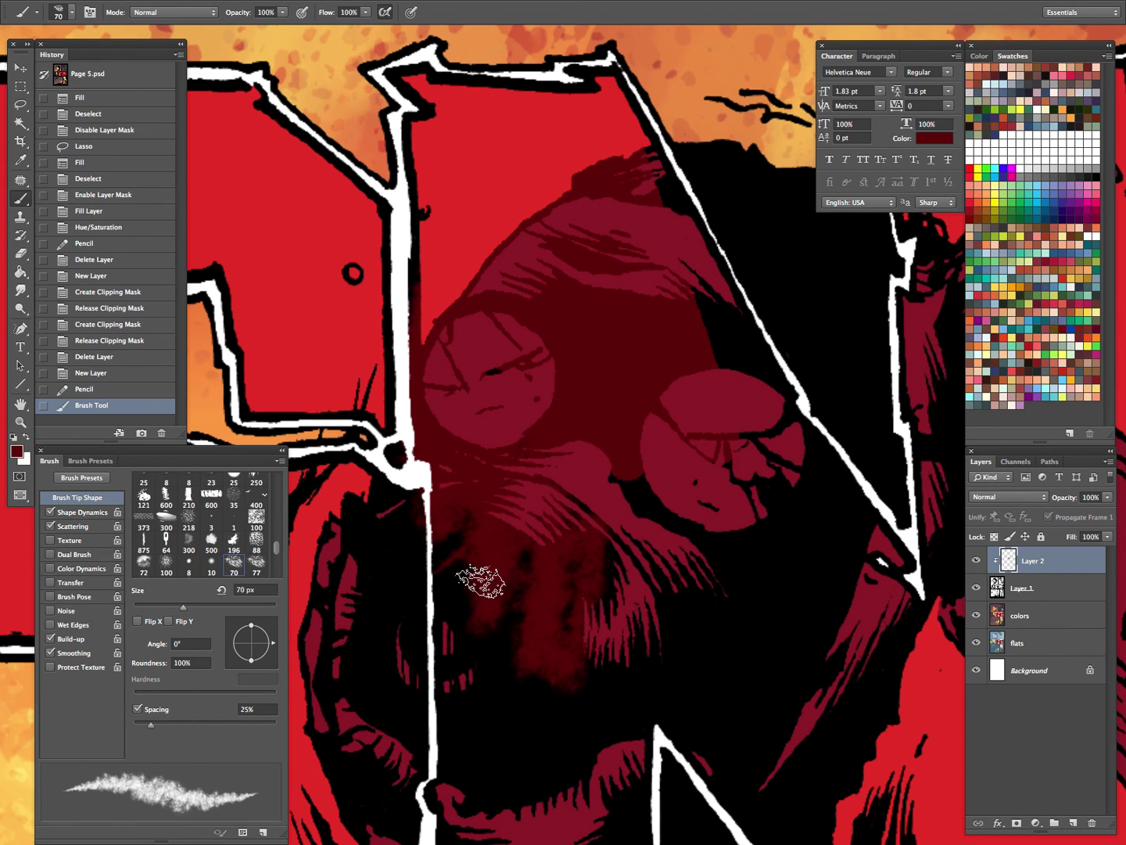
click(532, 365)
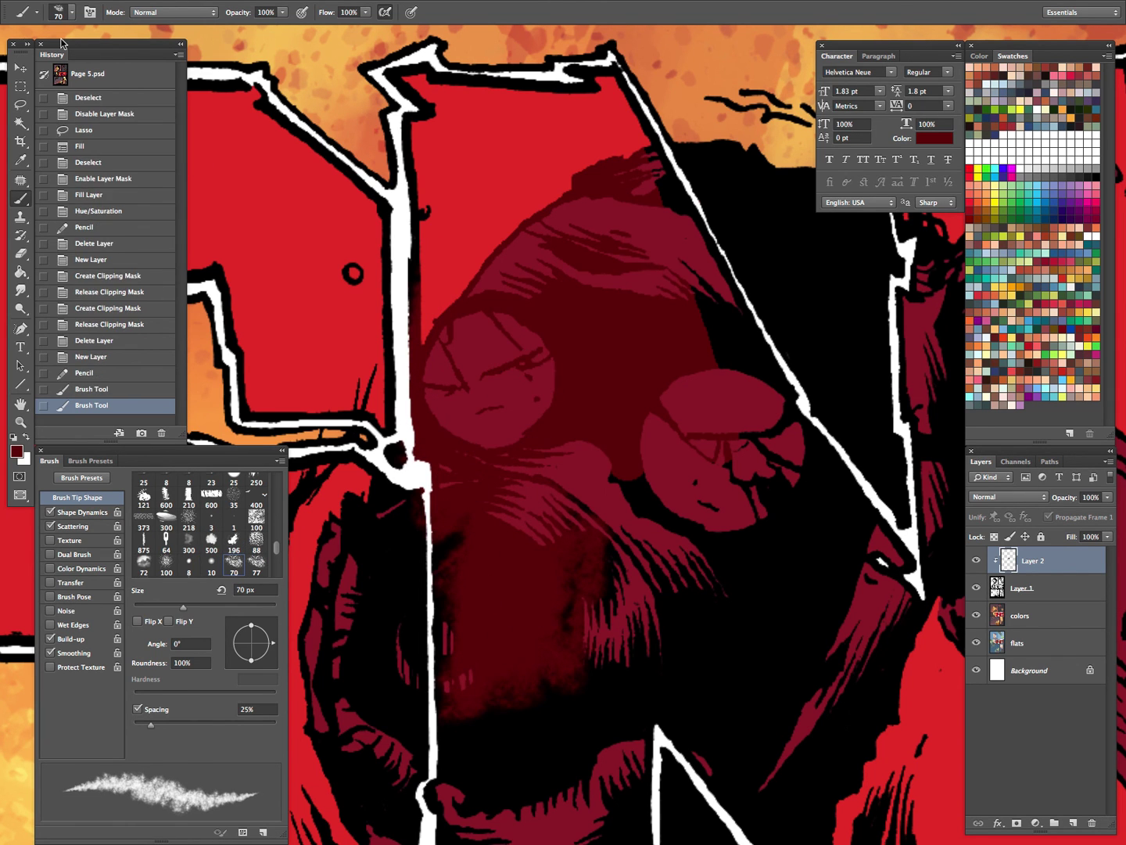
Choose the Hard Brush preset and paint a 10 px dark red stroke over the black area below the face.
click(29, 12)
scroll(163, 359, down, 15)
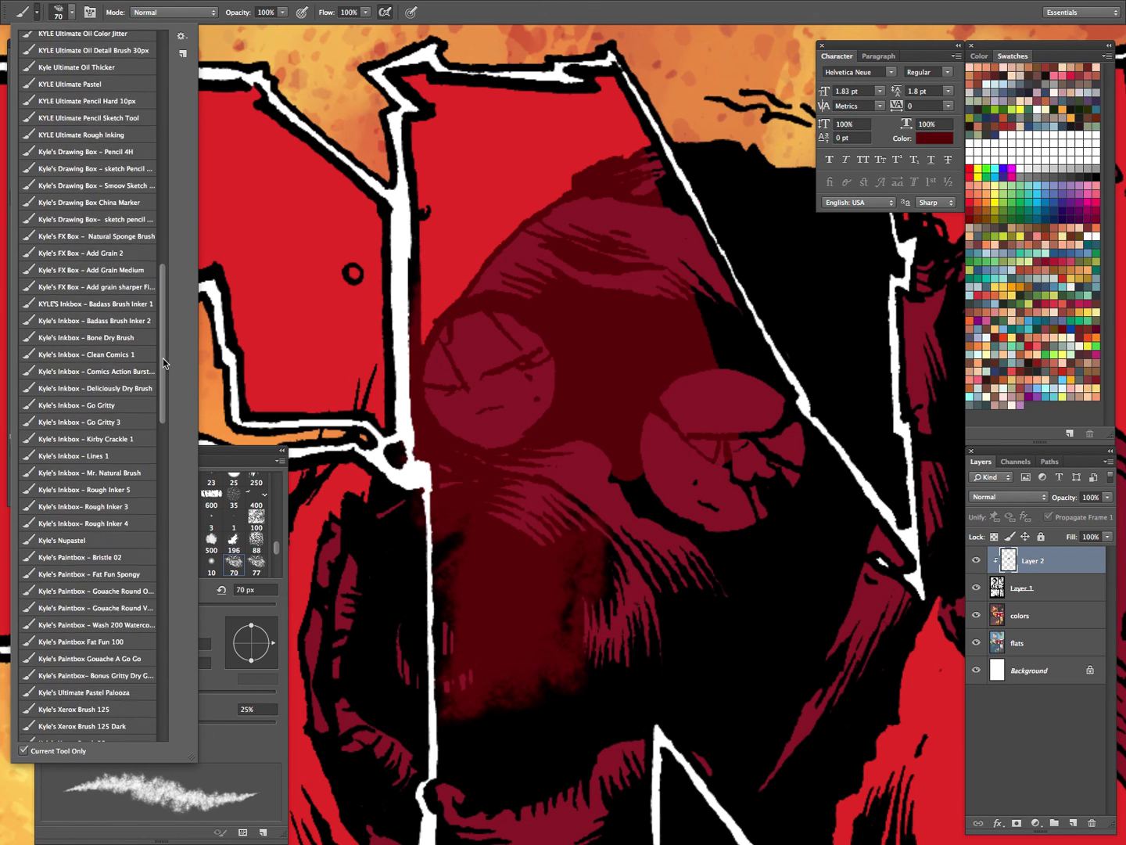
scroll(166, 352, up, 10)
click(78, 261)
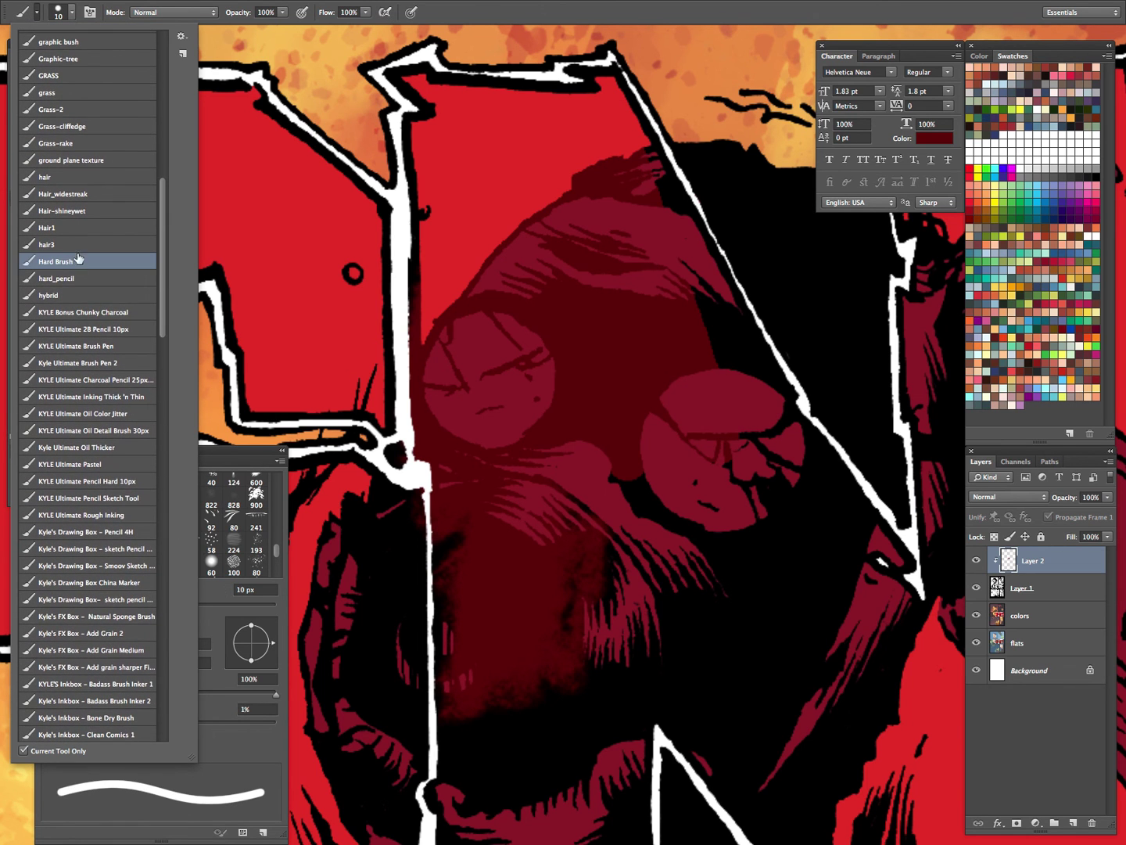
click(473, 13)
mouse_move(583, 506)
mouse_down()
mouse_move(558, 486)
mouse_move(554, 500)
mouse_up()
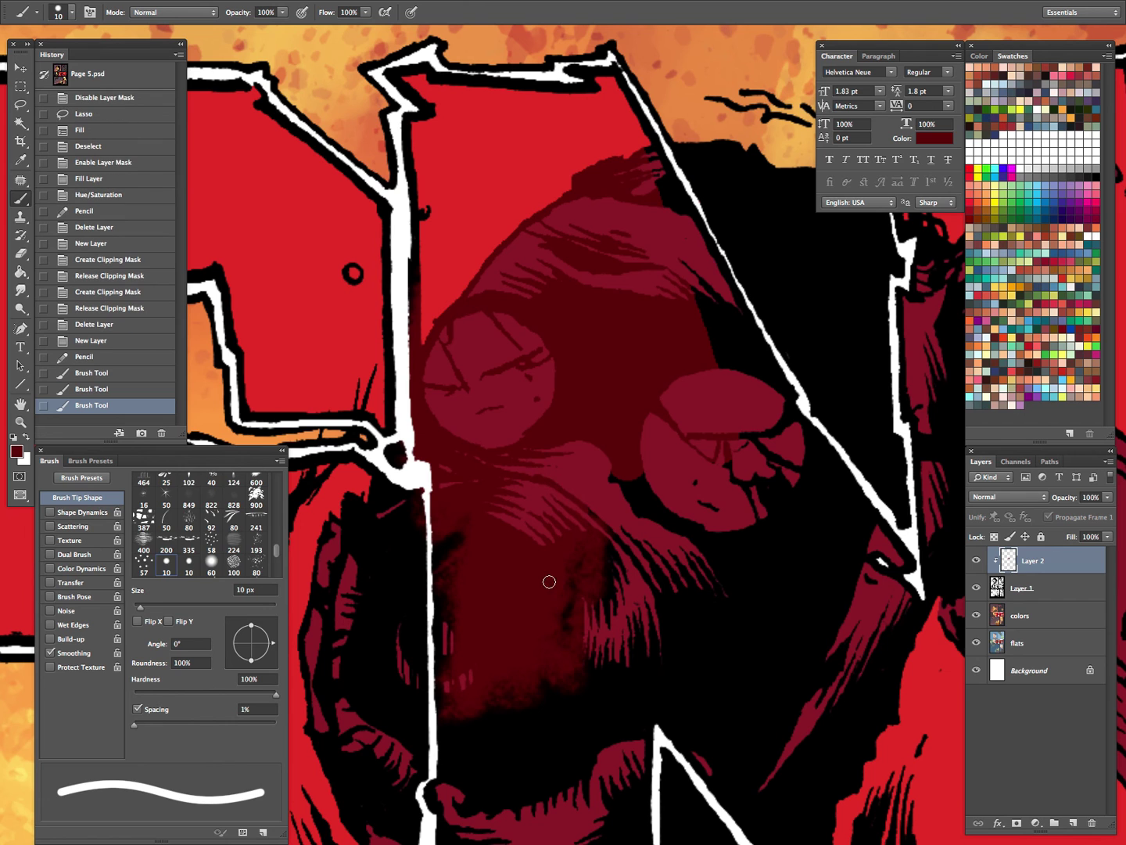
Enlarge the brush to 25 px and paint dark red over the line art along the hood's diagonal edge and around the goggles.
key(bracketright)
key(bracketright)
key(bracketright)
drag(658, 160, 666, 213)
key(z)
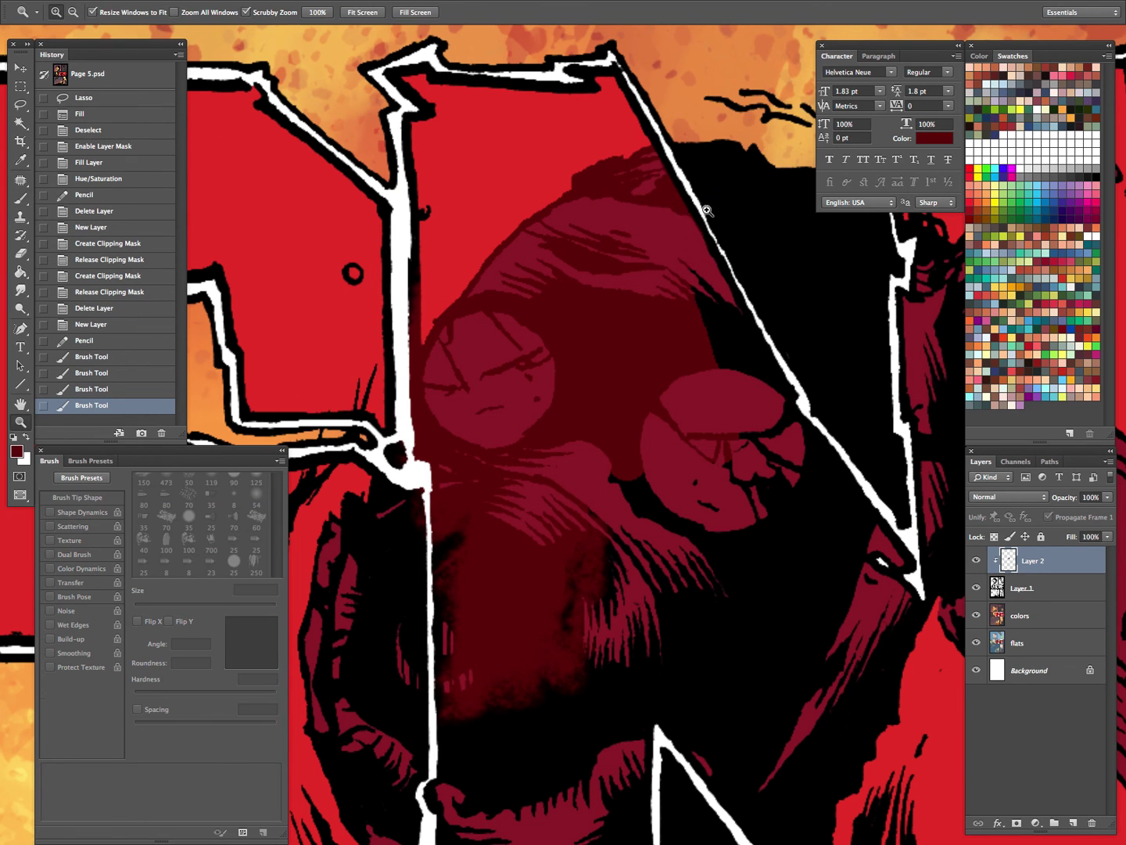
click(716, 243)
mouse_move(705, 432)
mouse_down()
mouse_move(779, 497)
mouse_move(870, 648)
mouse_move(749, 646)
mouse_up()
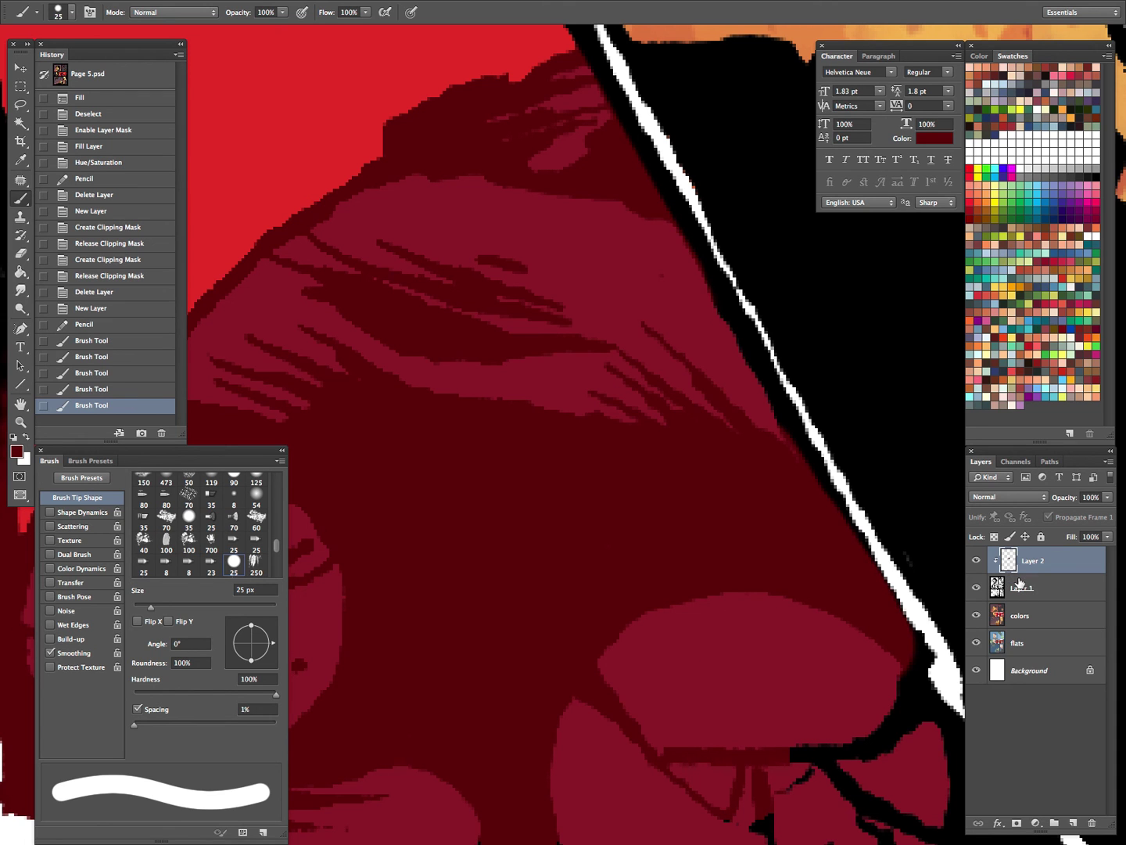
key(space)
drag(737, 741, 707, 444)
mouse_move(463, 531)
mouse_down()
mouse_move(492, 667)
mouse_move(587, 654)
mouse_up()
Release Layer 2's clipping mask and paint dark red loosely over the hood's outline and down the figure's body.
right_click(1036, 560)
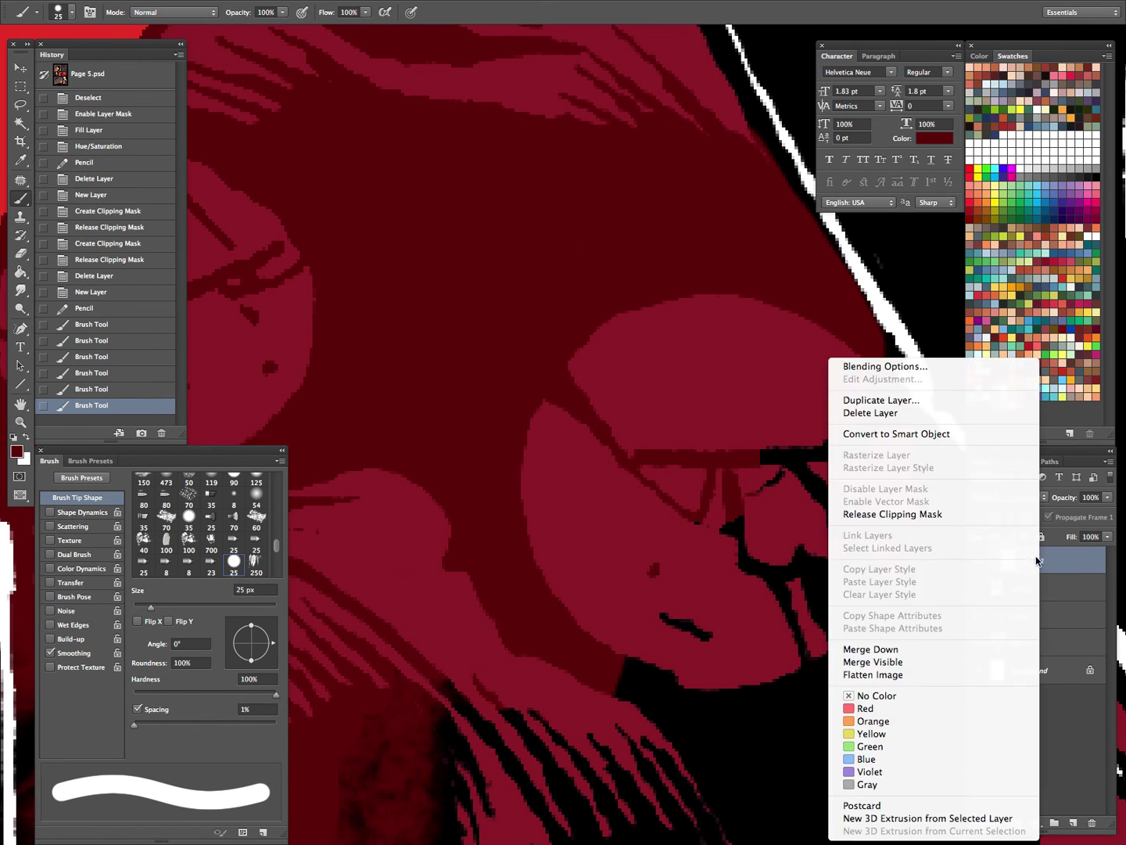
click(912, 514)
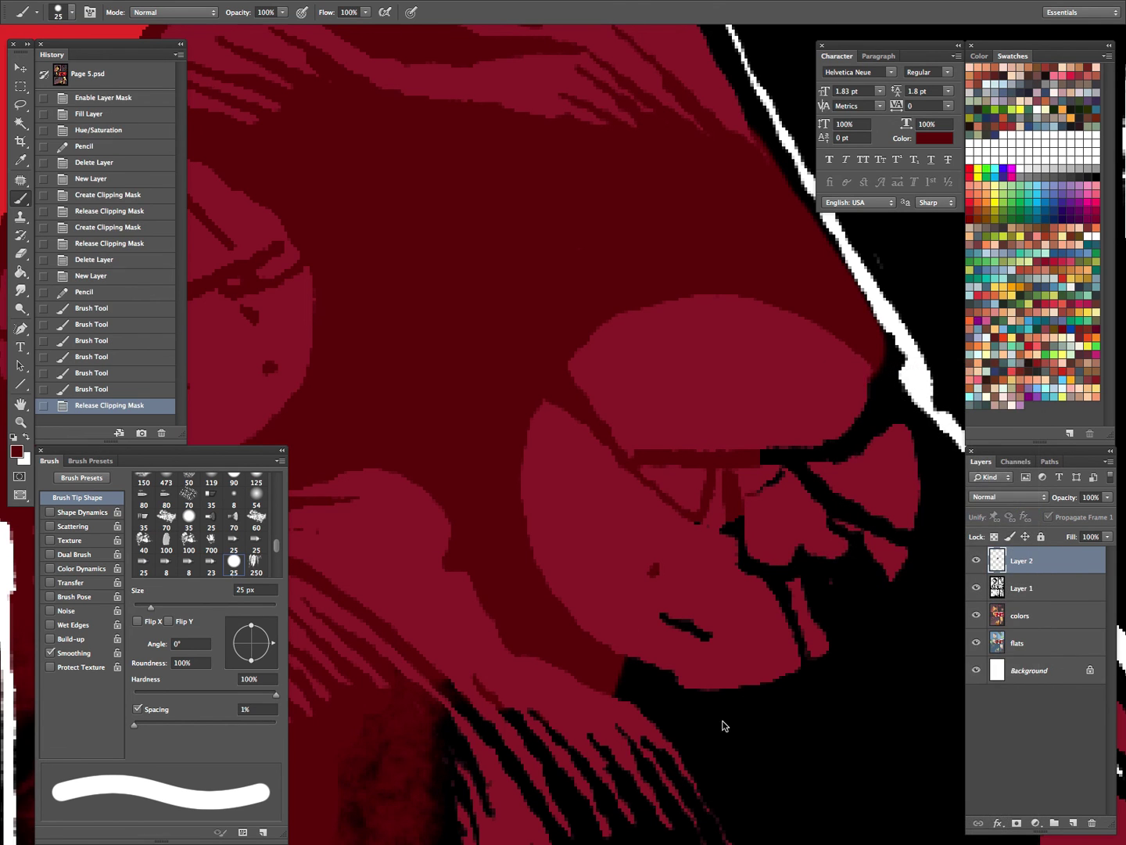
key(Tab)
drag(749, 442, 666, 410)
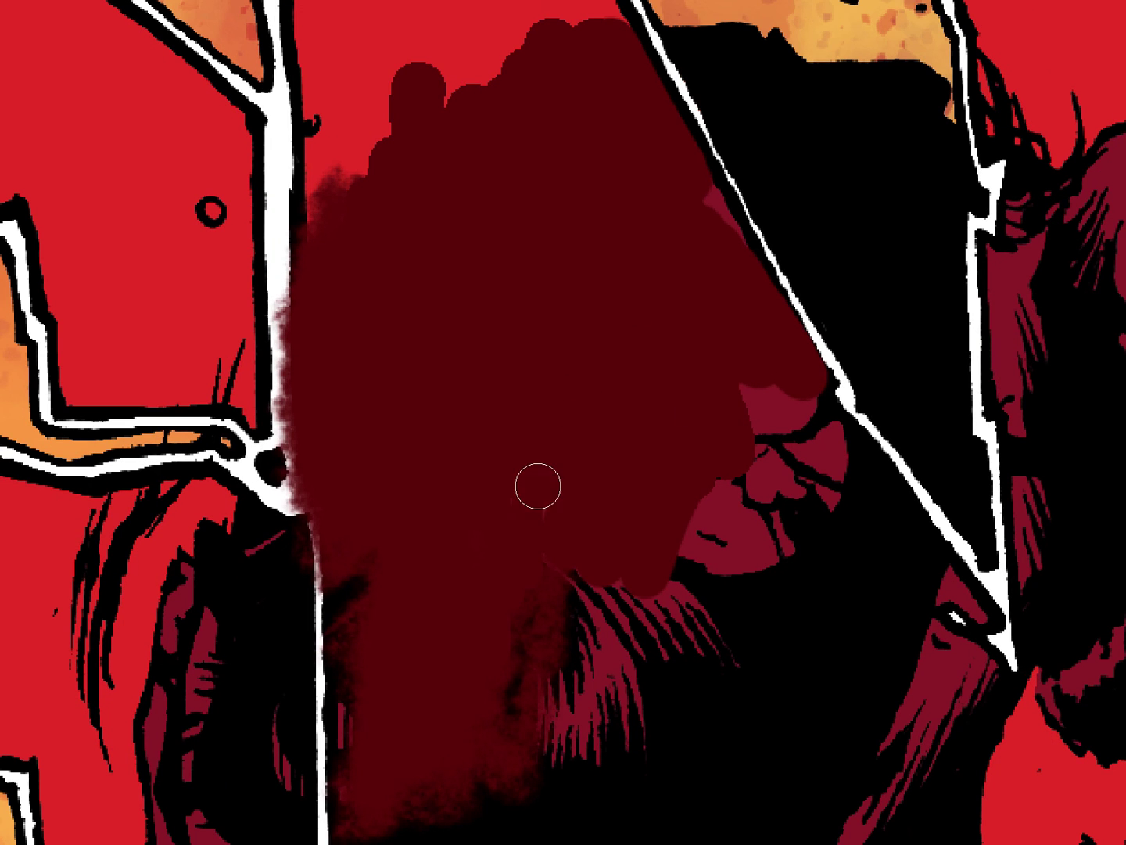
drag(538, 486, 553, 573)
drag(397, 117, 344, 212)
drag(317, 203, 326, 308)
mouse_move(445, 562)
mouse_down()
mouse_move(550, 542)
mouse_move(600, 729)
mouse_move(638, 712)
mouse_up()
Clip Layer 2 to Layer 1 again and inspect the recolored line art beside the hood up close.
key(Tab)
right_click(1044, 569)
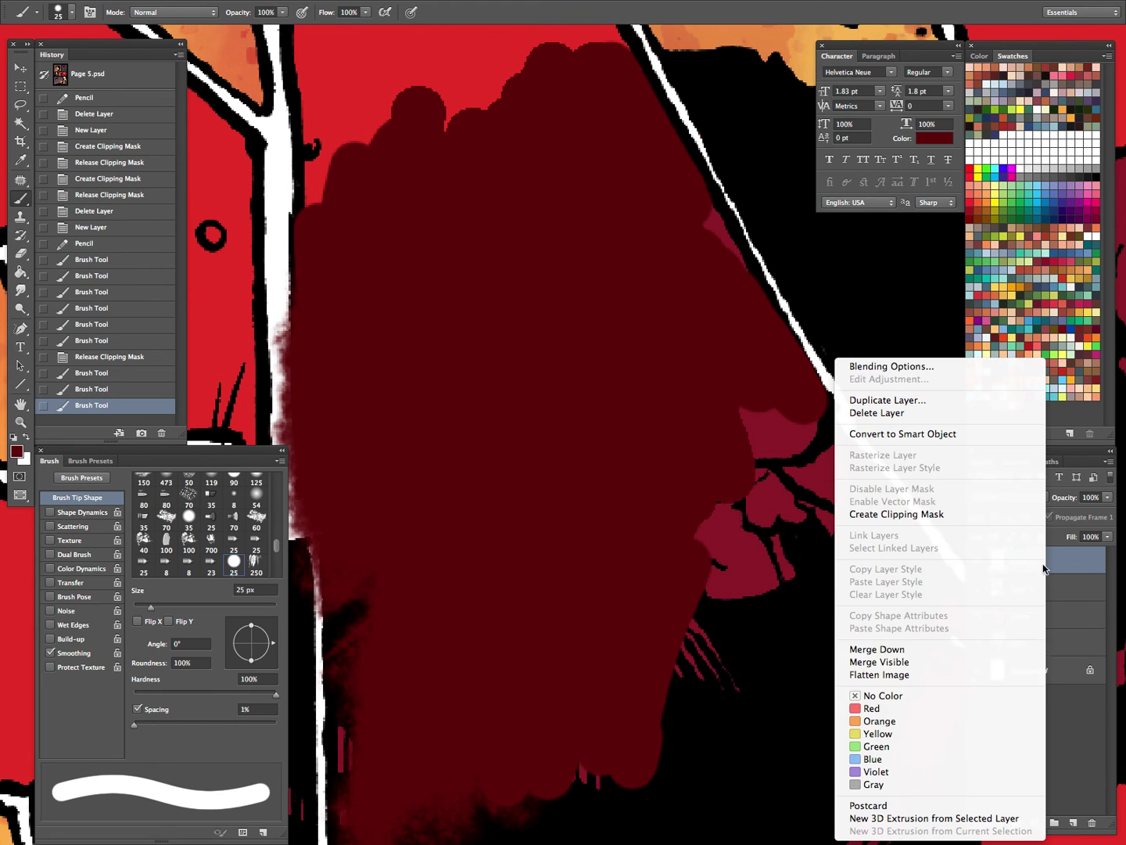
click(928, 518)
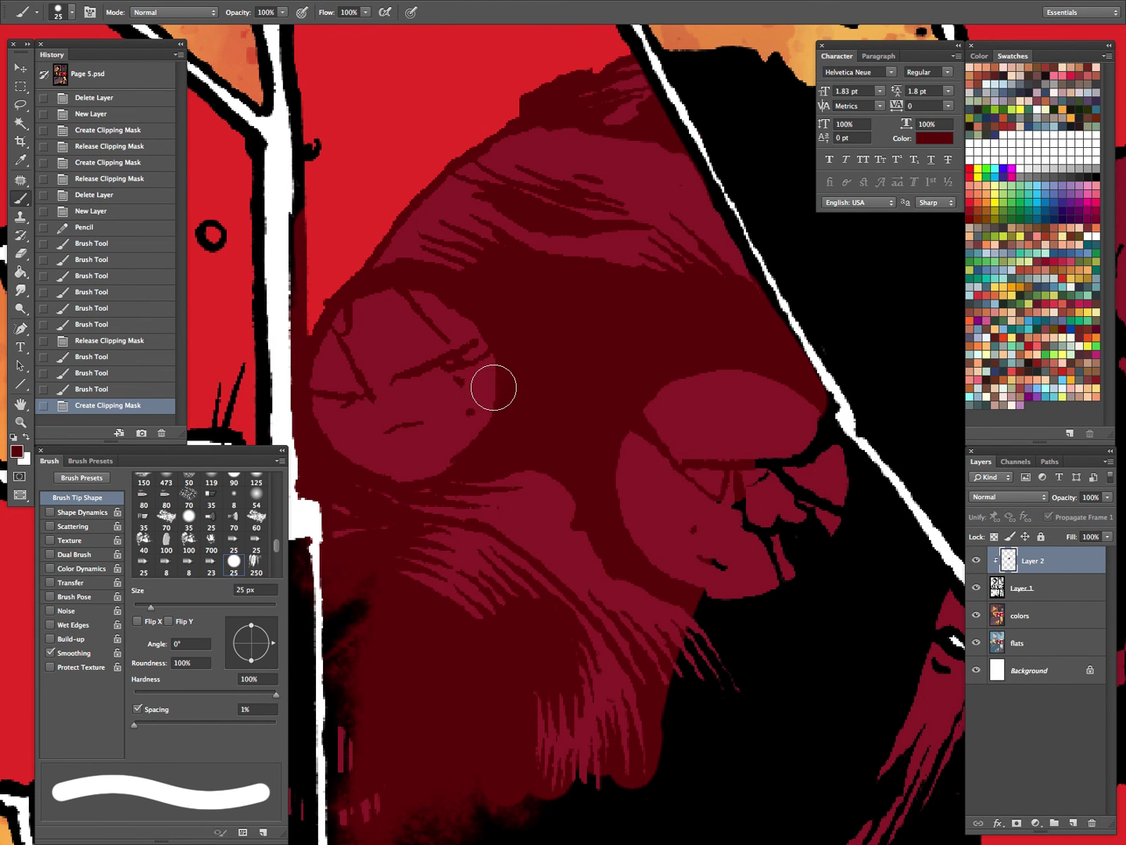
key(z)
drag(316, 302, 387, 268)
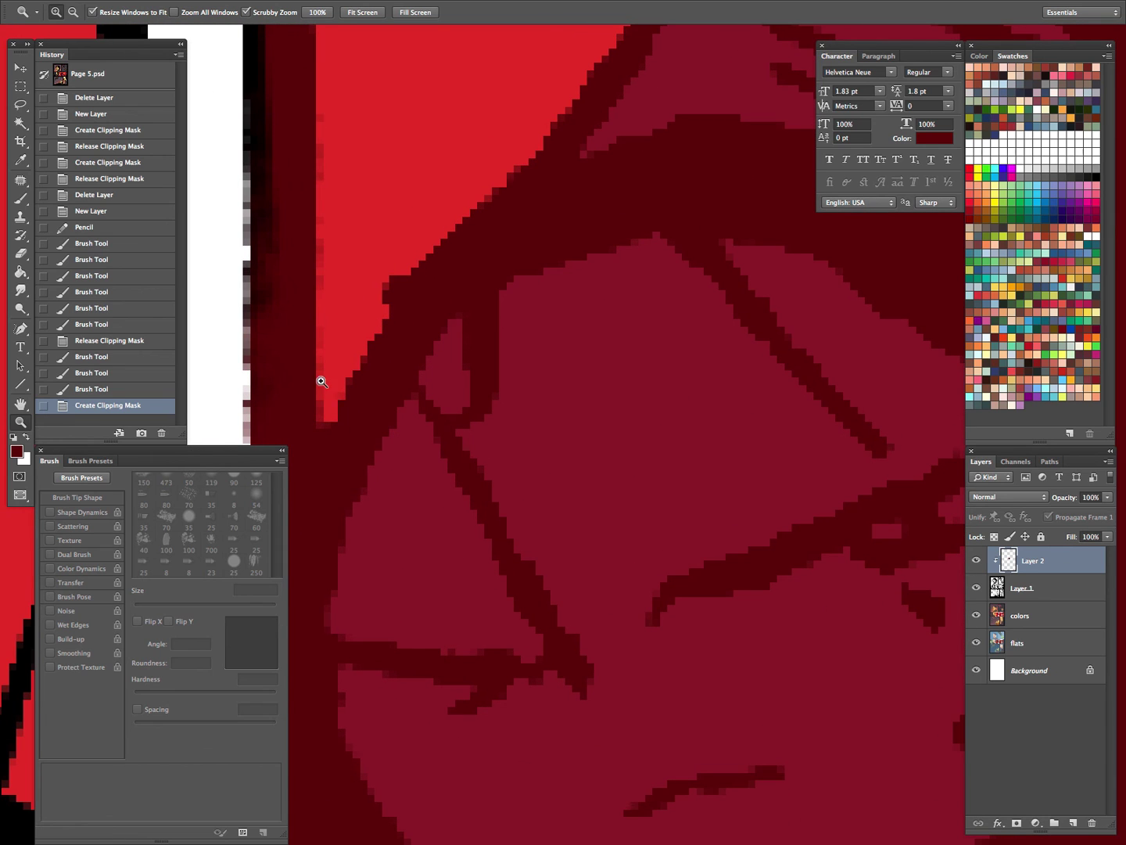
drag(324, 300, 540, 597)
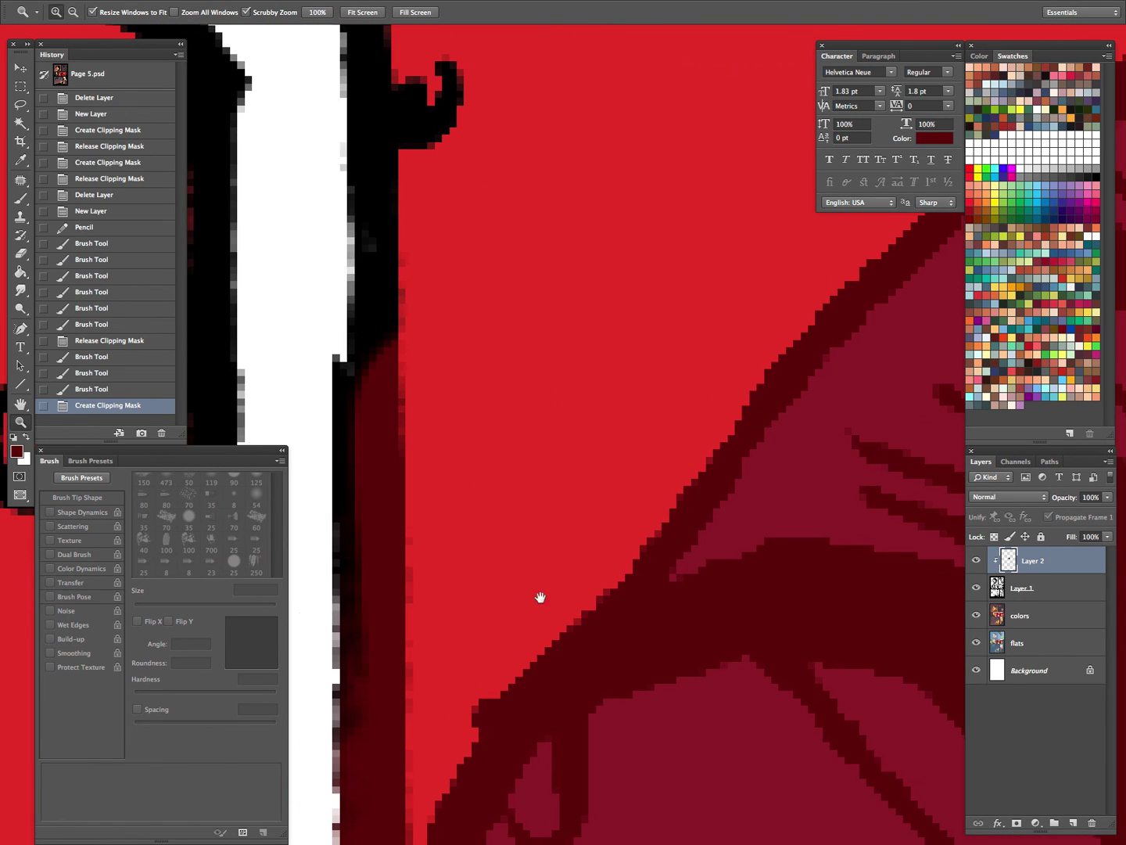
alt+click(661, 455)
drag(806, 583, 568, 422)
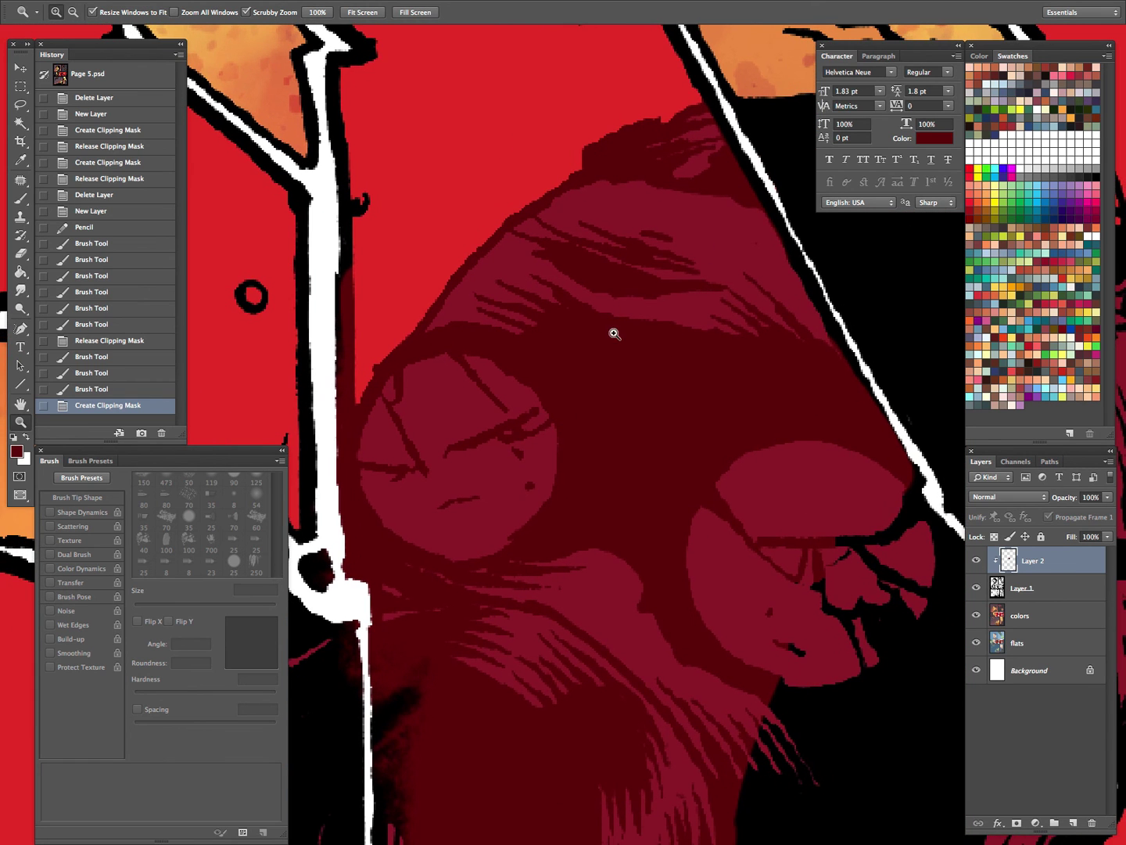
Paint dark red with the 25 px brush over the figure's remaining line art down to the bottom of the N's left stem.
mouse_move(531, 545)
mouse_down()
mouse_move(596, 402)
mouse_move(481, 438)
mouse_move(486, 734)
mouse_move(496, 628)
mouse_move(530, 719)
mouse_move(584, 776)
mouse_move(630, 775)
mouse_move(729, 584)
mouse_move(724, 695)
mouse_move(774, 714)
mouse_move(779, 370)
mouse_move(685, 491)
mouse_move(707, 392)
mouse_move(717, 366)
mouse_move(719, 609)
mouse_move(714, 524)
mouse_move(678, 486)
mouse_move(618, 552)
mouse_up()
key(b)
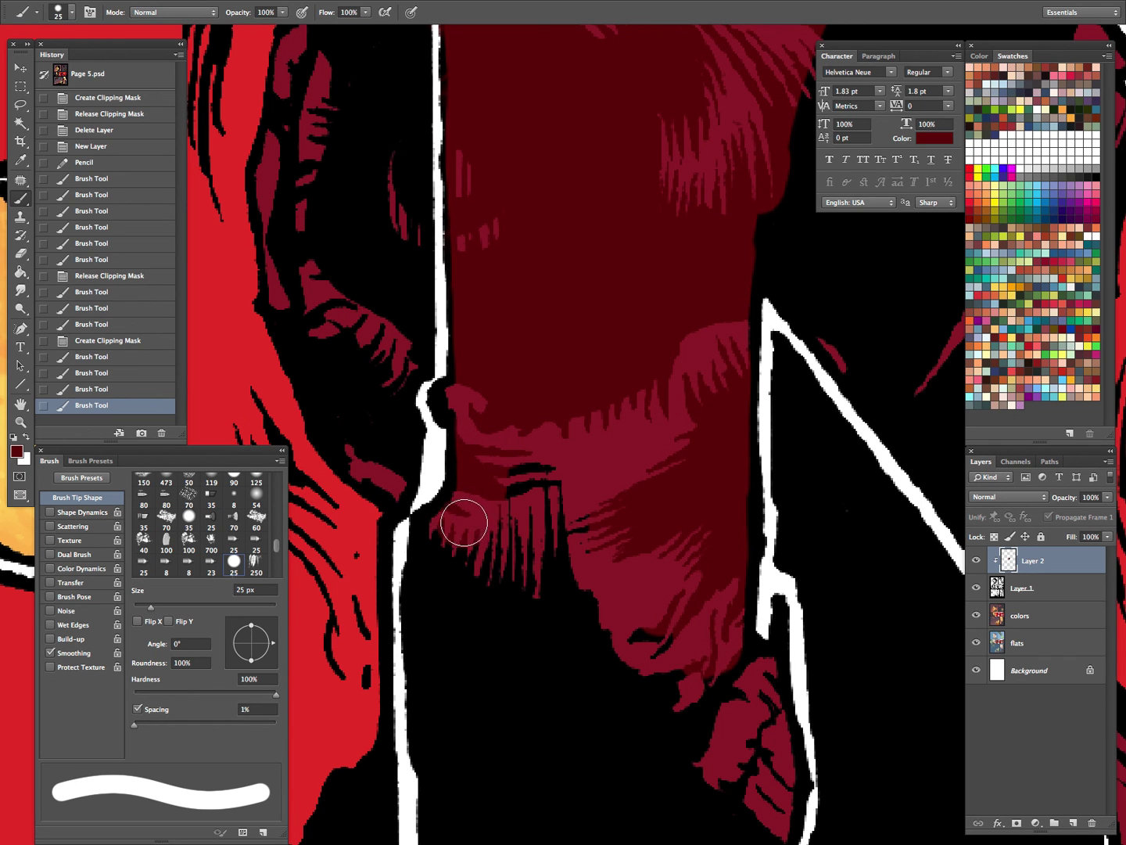
mouse_move(526, 613)
mouse_down()
mouse_move(453, 544)
mouse_move(437, 581)
mouse_move(454, 725)
mouse_up()
scroll(454, 725, down, 5)
mouse_move(516, 247)
mouse_down()
mouse_move(538, 528)
mouse_move(555, 347)
mouse_move(631, 175)
mouse_move(657, 372)
mouse_move(771, 344)
mouse_up()
key(Tab)
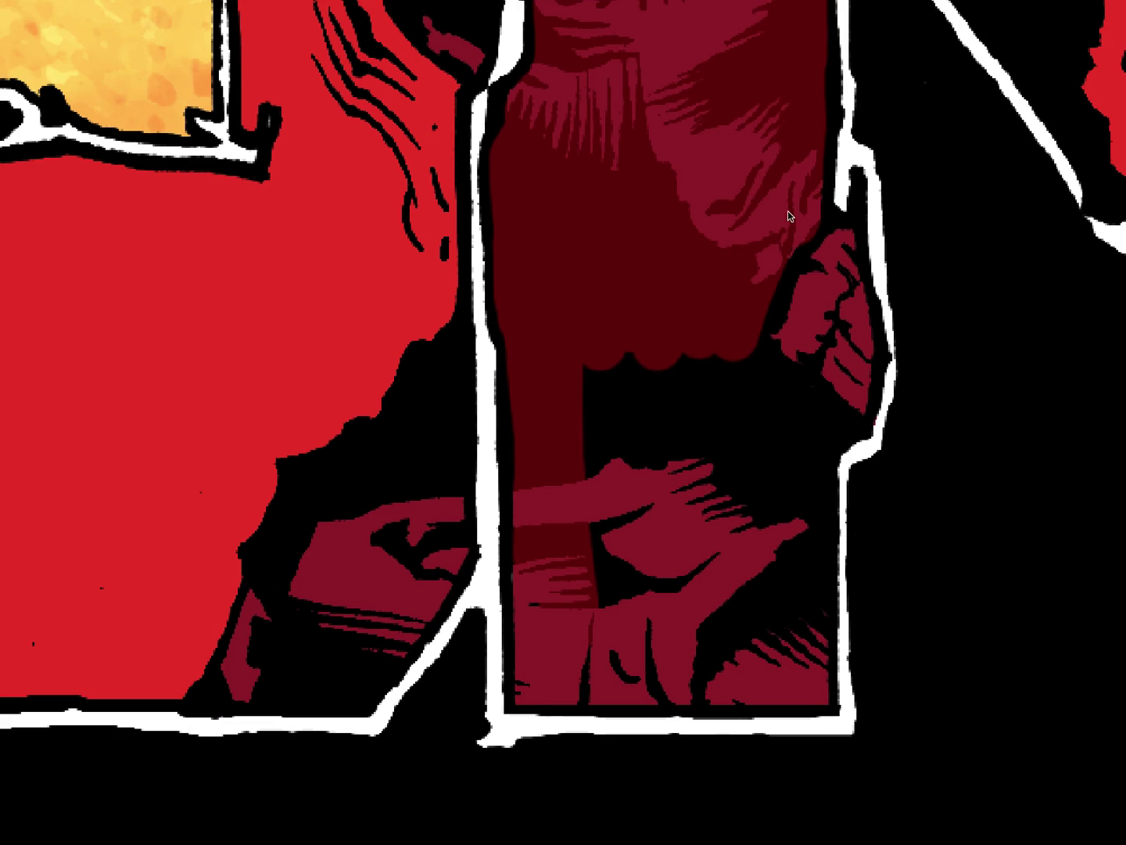
mouse_move(821, 266)
mouse_down()
mouse_move(842, 326)
mouse_move(841, 306)
mouse_move(844, 395)
mouse_move(829, 415)
mouse_move(799, 366)
mouse_move(804, 289)
mouse_move(751, 373)
mouse_move(784, 531)
mouse_move(798, 462)
mouse_move(802, 475)
mouse_move(800, 650)
mouse_move(800, 622)
mouse_move(757, 528)
mouse_move(699, 543)
mouse_move(613, 321)
mouse_up()
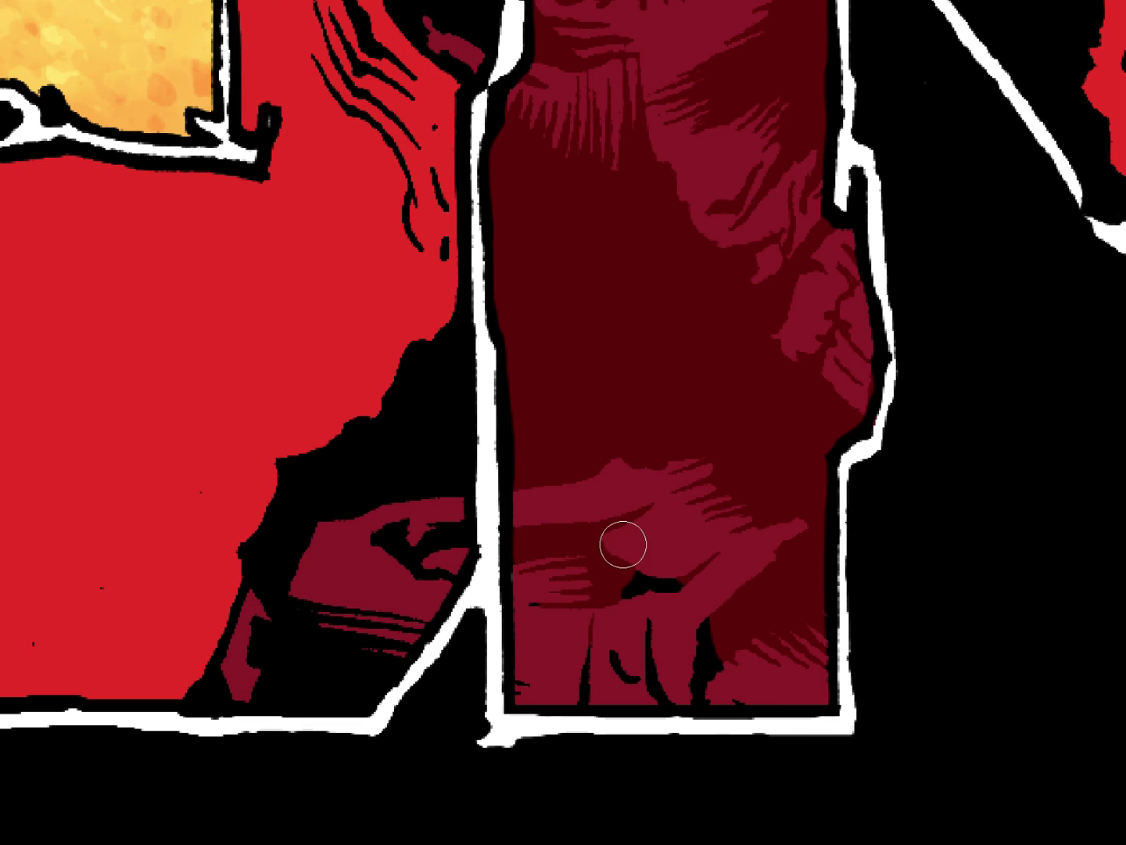
mouse_move(566, 606)
mouse_down()
mouse_move(673, 580)
mouse_move(574, 661)
mouse_move(573, 678)
mouse_move(635, 673)
mouse_move(712, 615)
mouse_up()
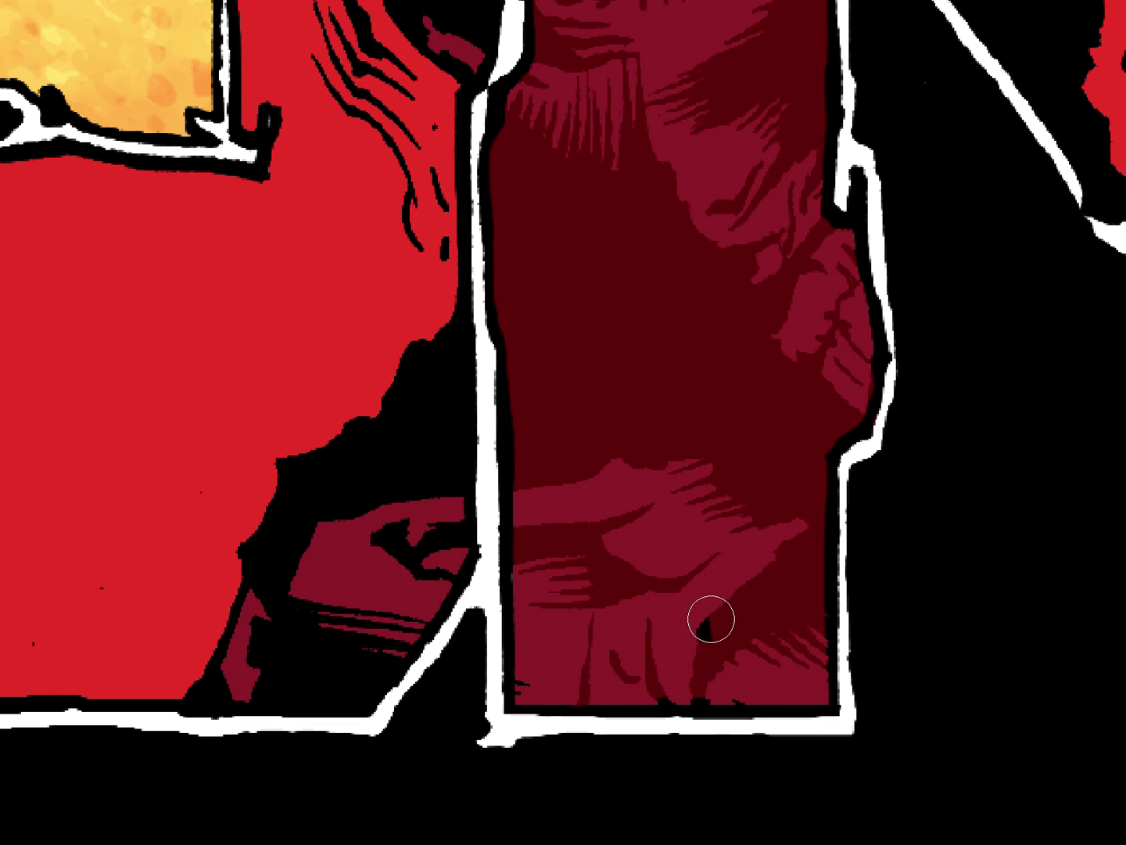
Lock Layer 2's transparent pixels and choose light cyan as the foreground color for the Brush.
key(z)
scroll(640, 564, down, 10)
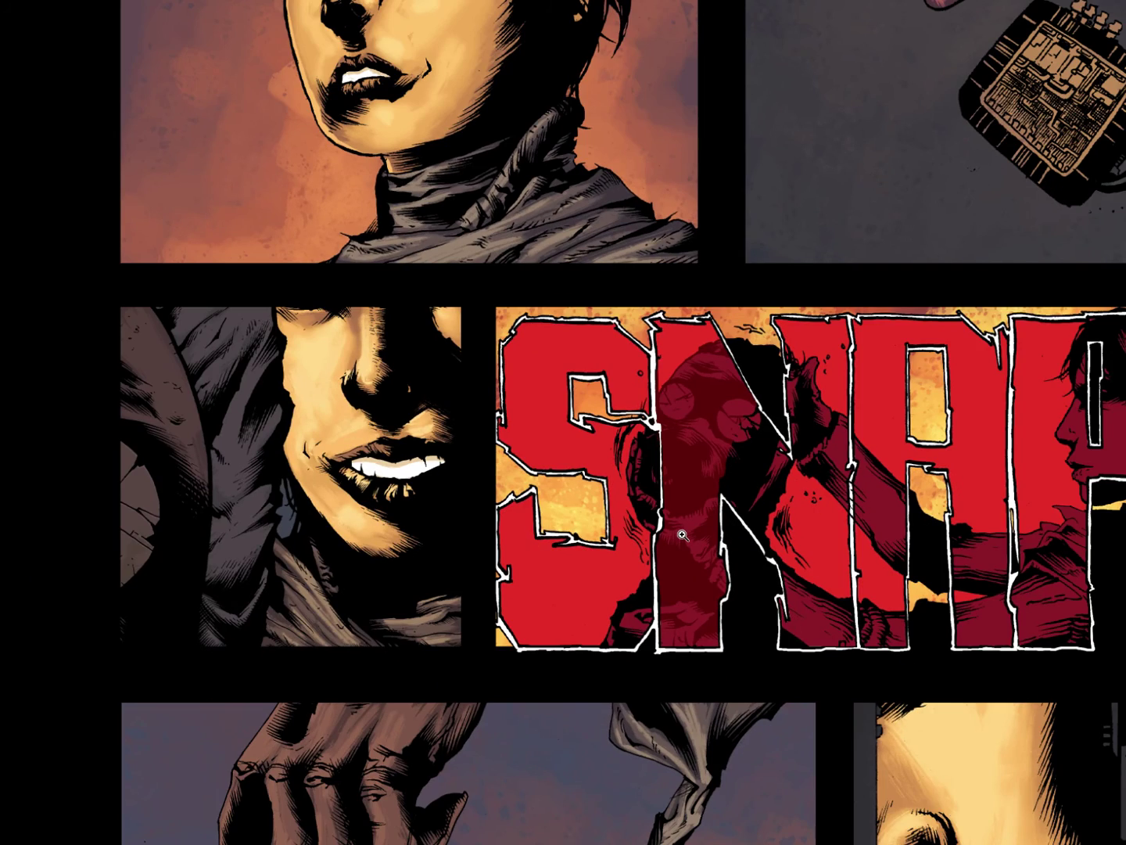
key(Tab)
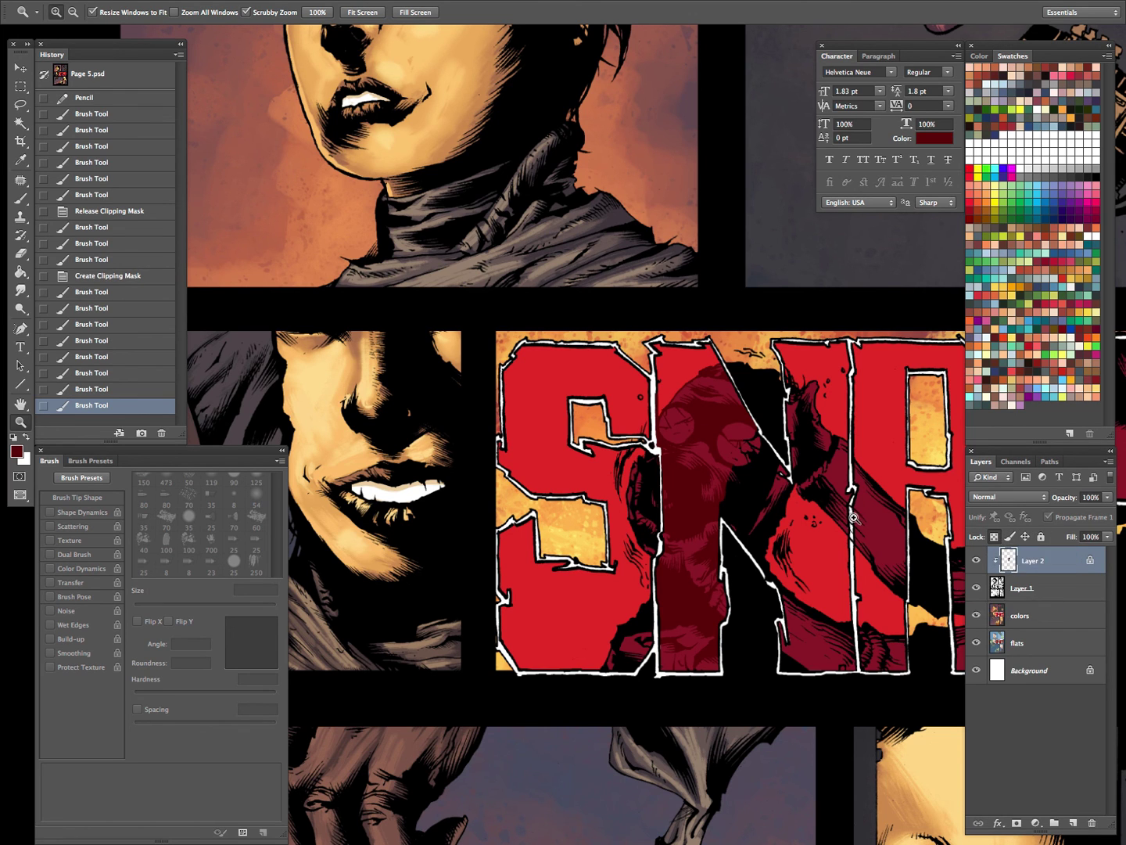
click(1046, 388)
key(b)
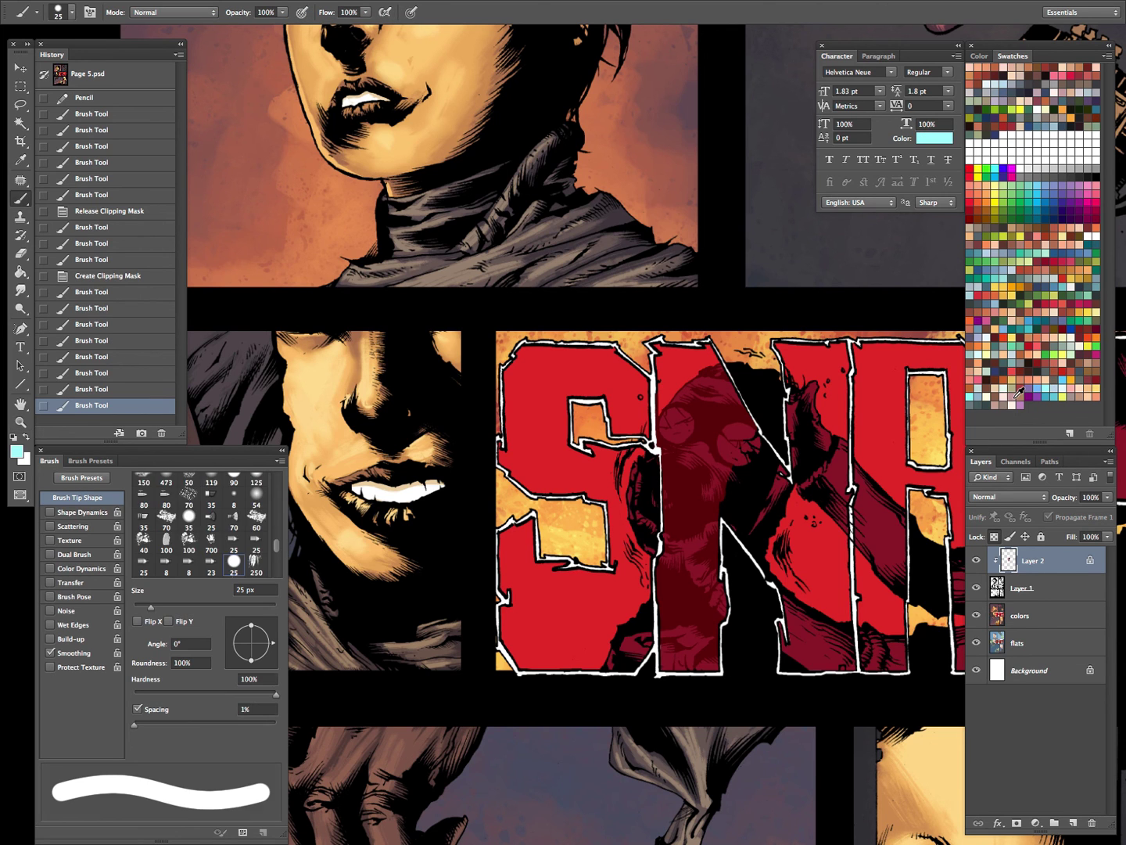
Enlarge the brush to 70 px and try to paint light cyan over the letter S on the locked layer.
key(bracketright)
key(bracketright)
key(bracketright)
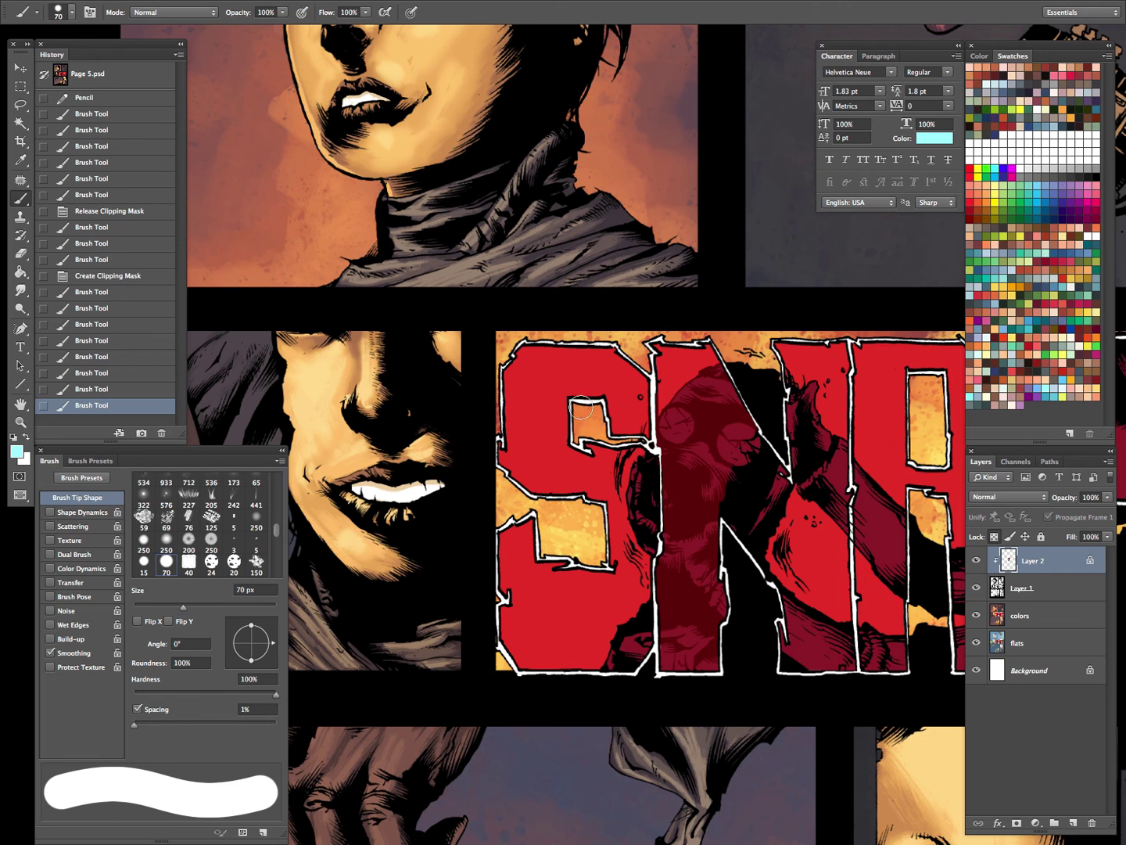
drag(582, 407, 555, 405)
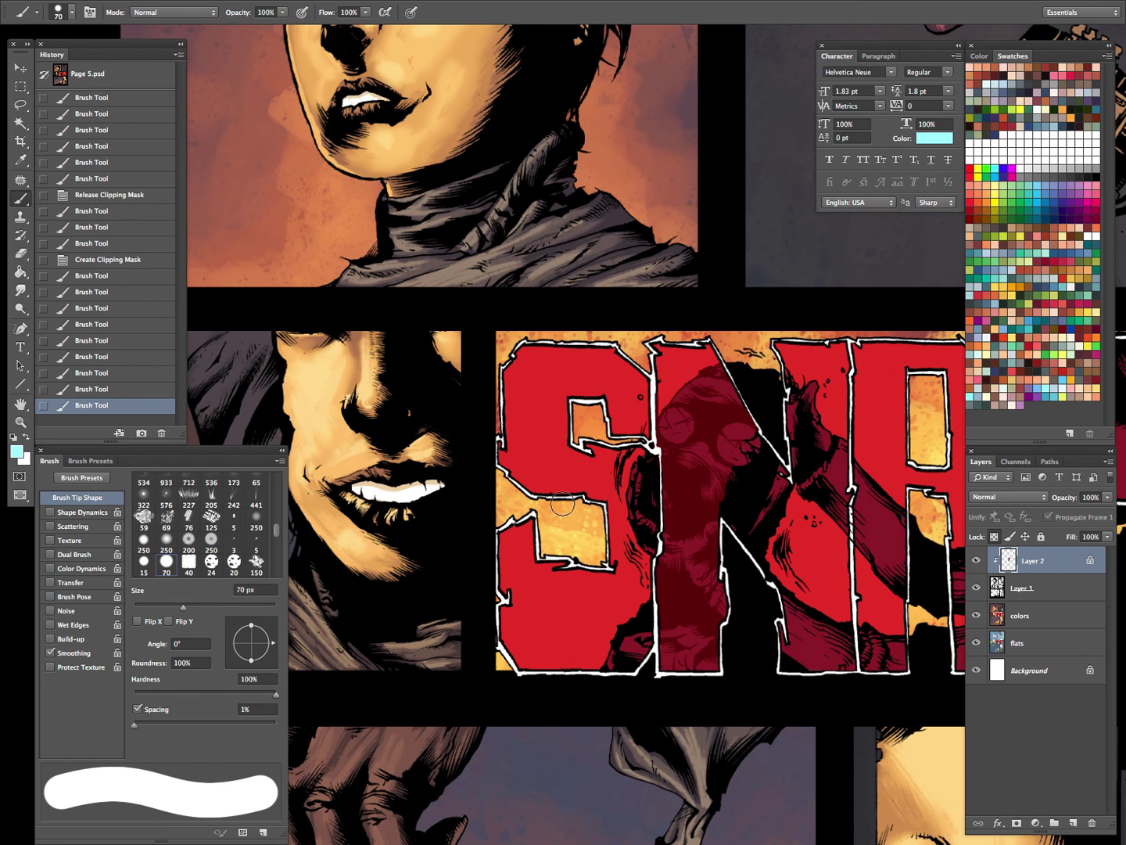
Load Layer 2's painted pixels as a selection, deselect them, and try to paint light cyan outside that area.
ctrl+click(1008, 560)
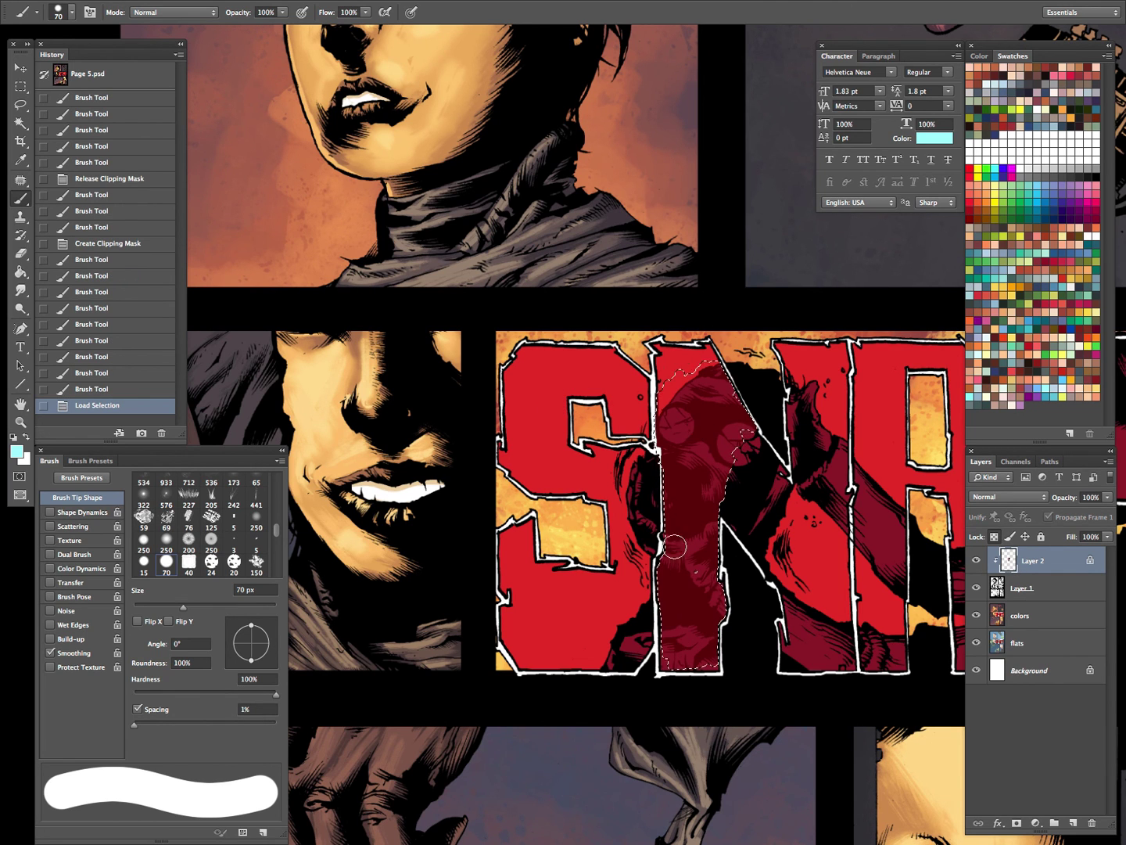
key(ctrl+d)
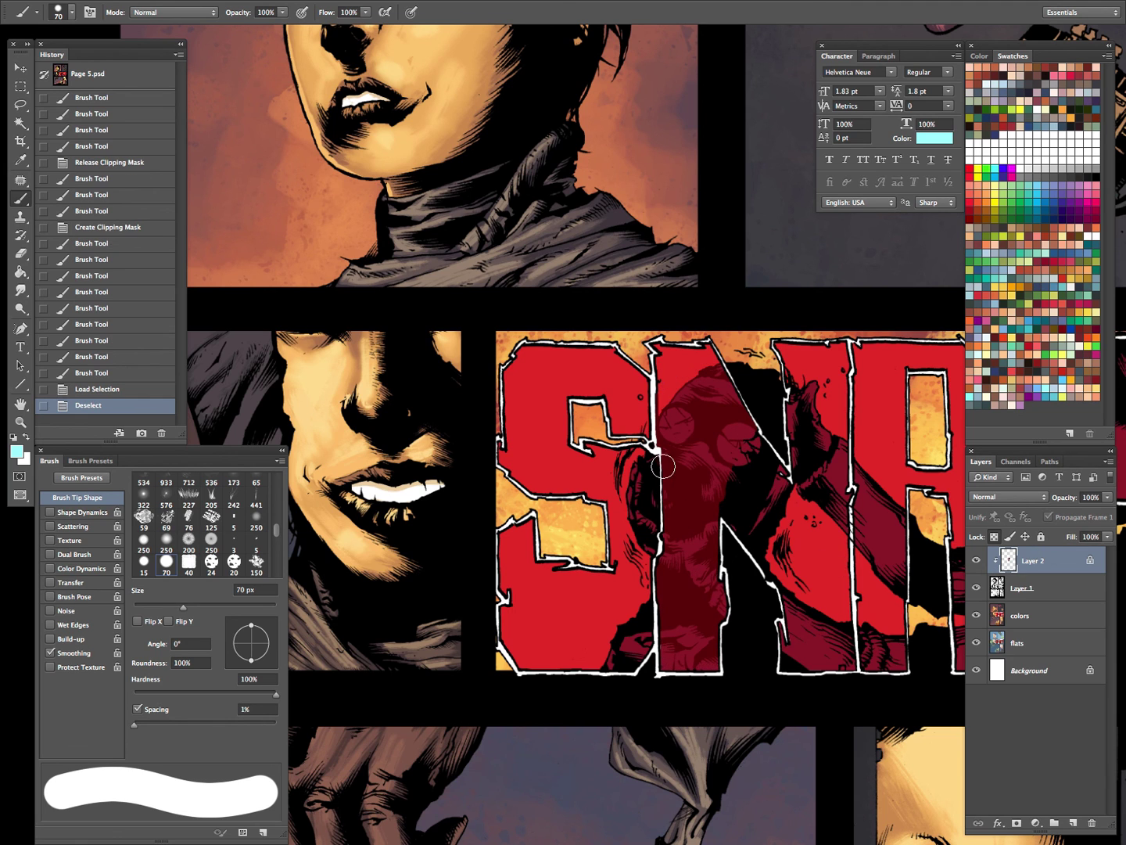
drag(498, 529, 418, 535)
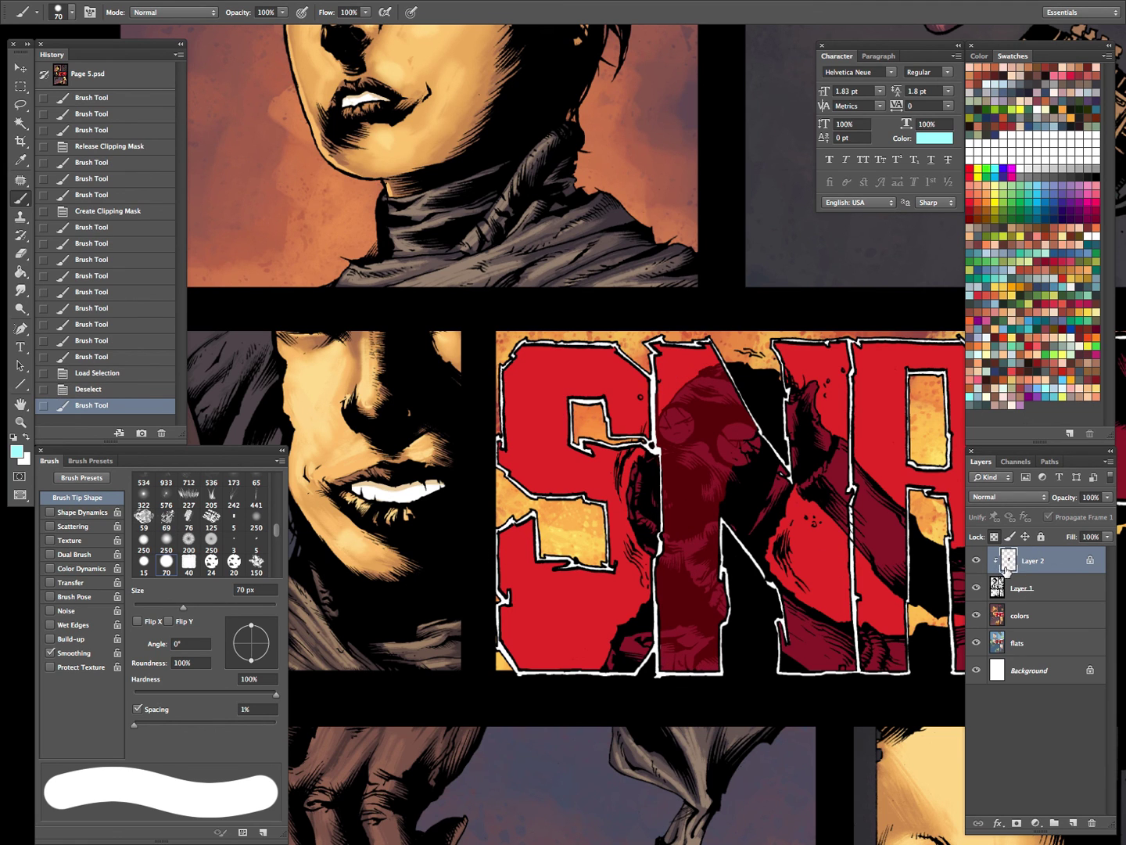
Brush light cyan over Layer 2's painted line art on the figure and undo the strokes.
mouse_move(738, 394)
mouse_down()
mouse_move(704, 475)
mouse_move(727, 486)
mouse_move(726, 395)
mouse_move(654, 462)
mouse_move(667, 389)
mouse_move(717, 402)
mouse_move(674, 569)
mouse_move(669, 648)
mouse_move(728, 579)
mouse_move(717, 671)
mouse_up()
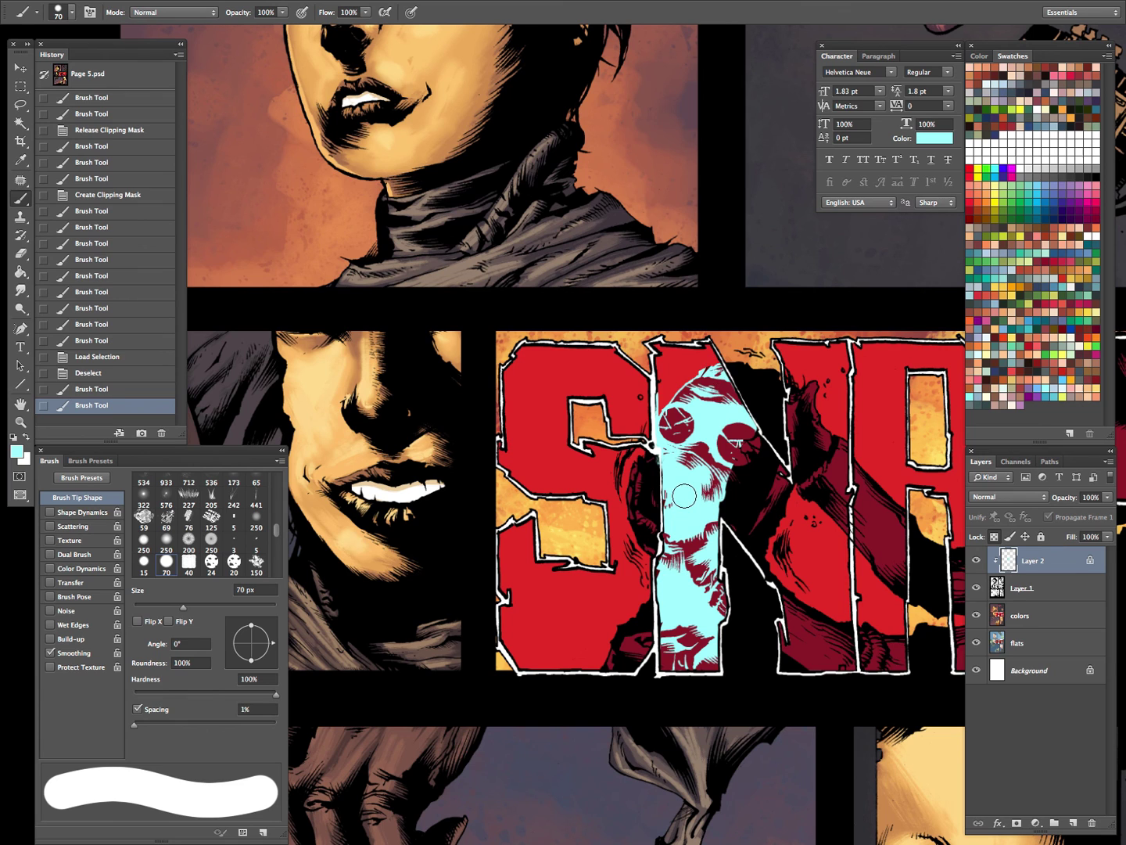
key(super+z)
mouse_move(710, 362)
mouse_down()
mouse_move(666, 438)
mouse_move(691, 437)
mouse_up()
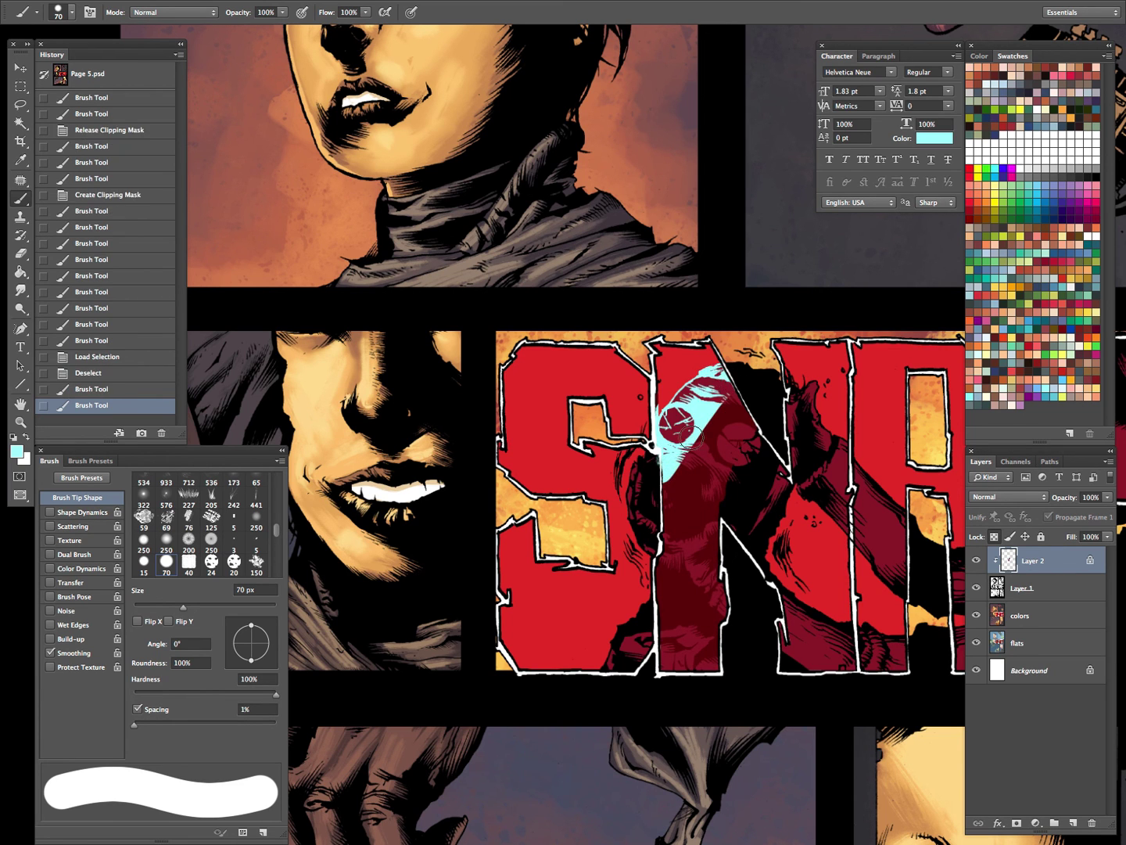
key(super+z)
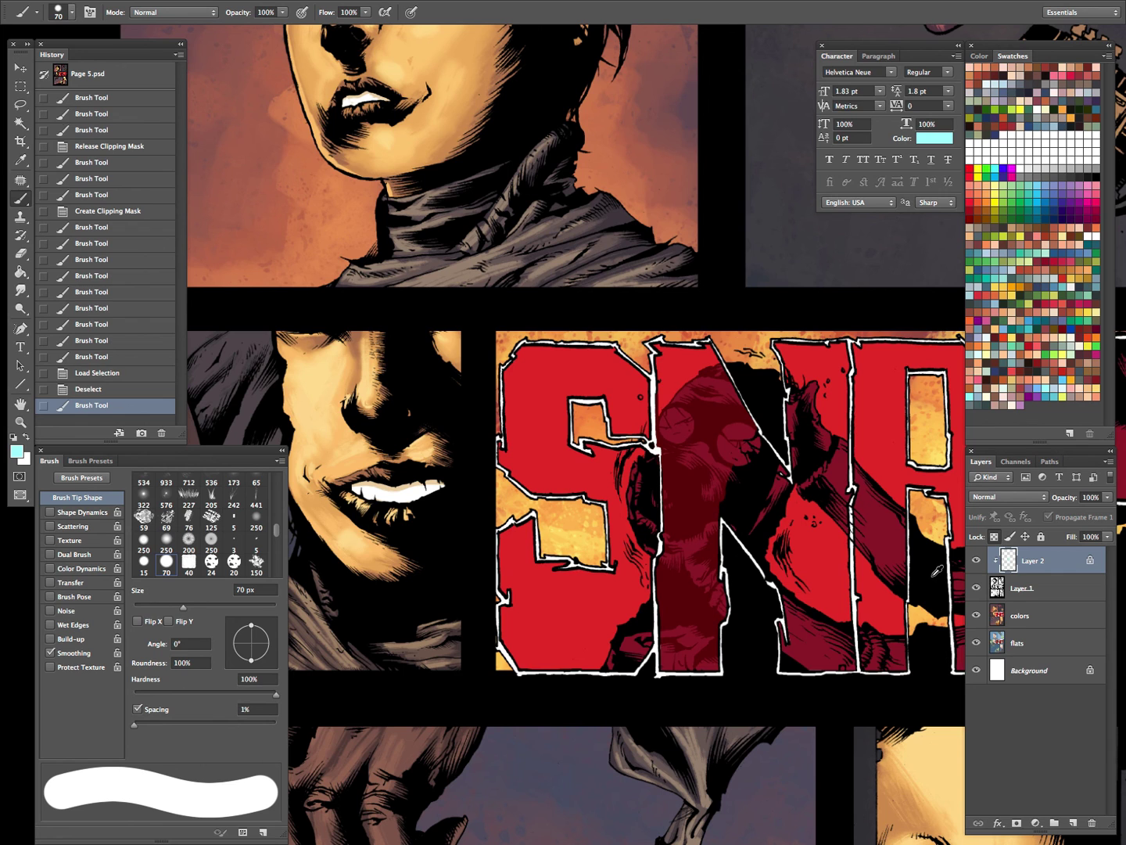
Fill Layer 2's existing painted pixels with the light cyan foreground color.
key(alt+BackSpace)
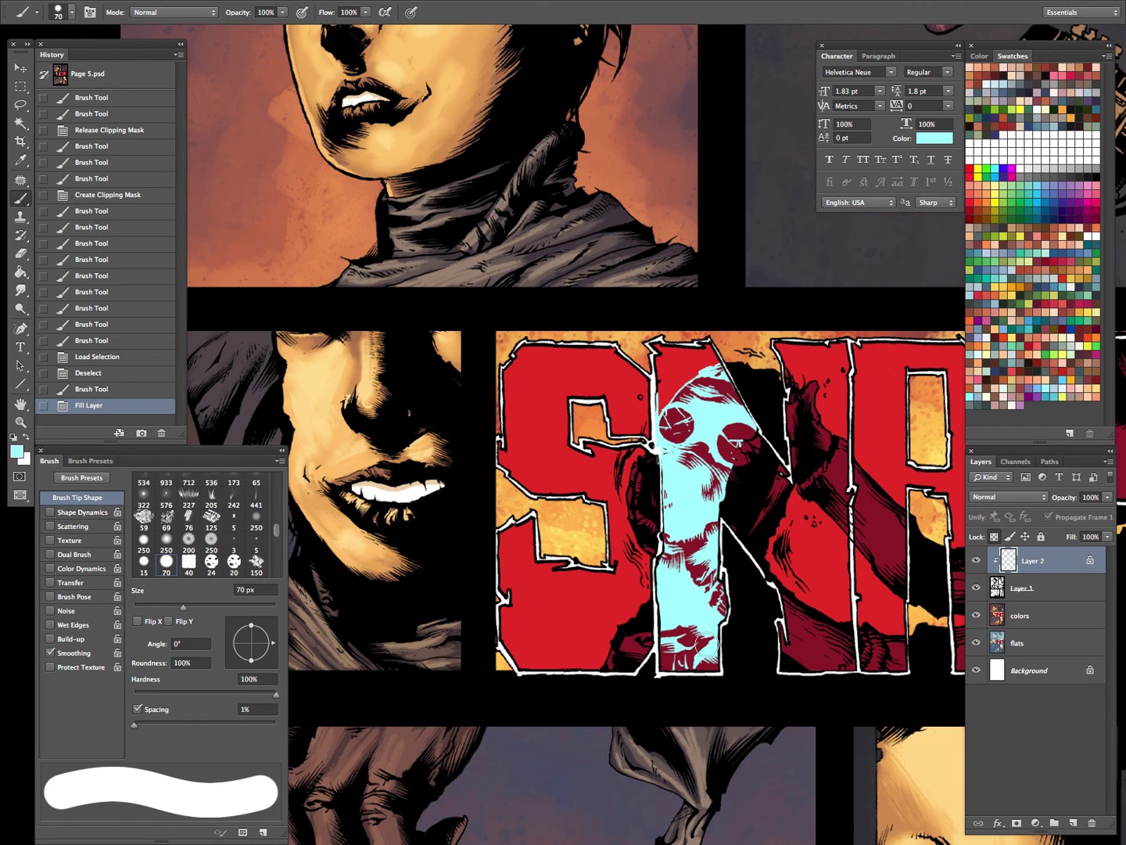
Refill Layer 2's painted pixels with a green swatch color and then with a light red one.
click(1039, 353)
key(alt+BackSpace)
key(z)
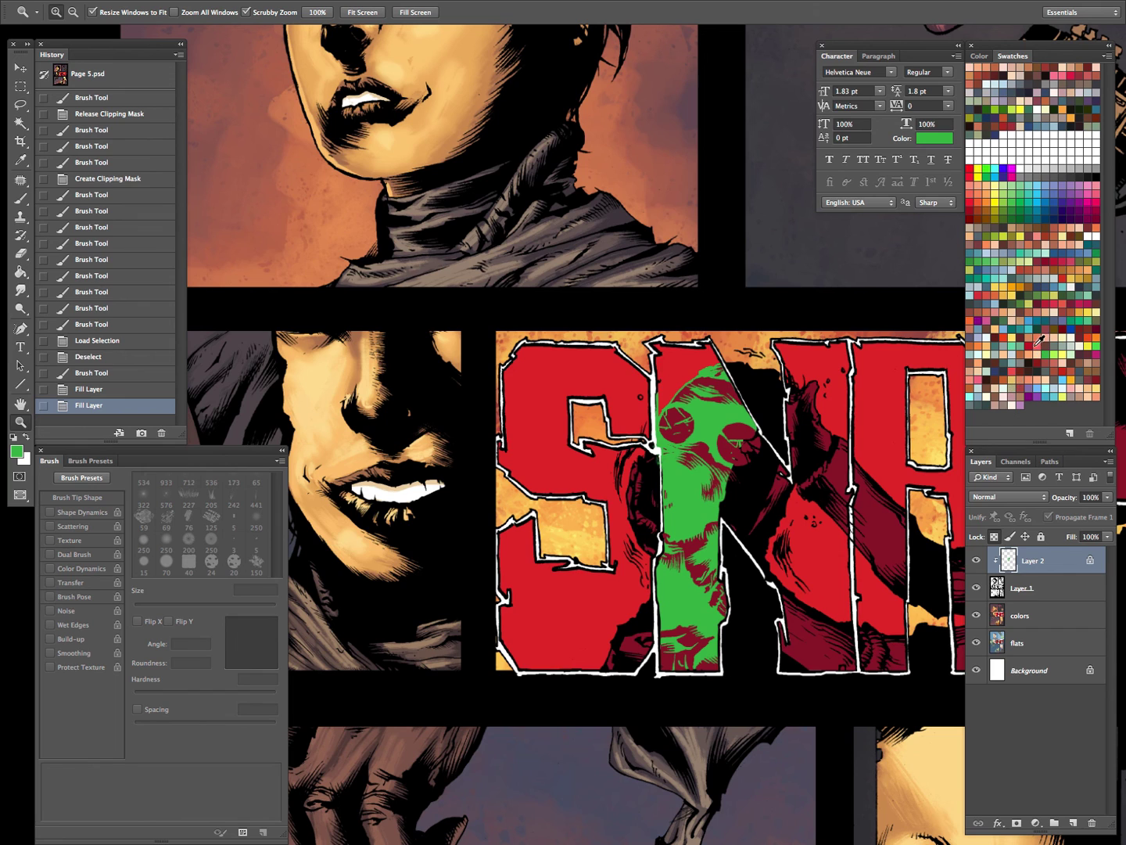
key(alt+BackSpace)
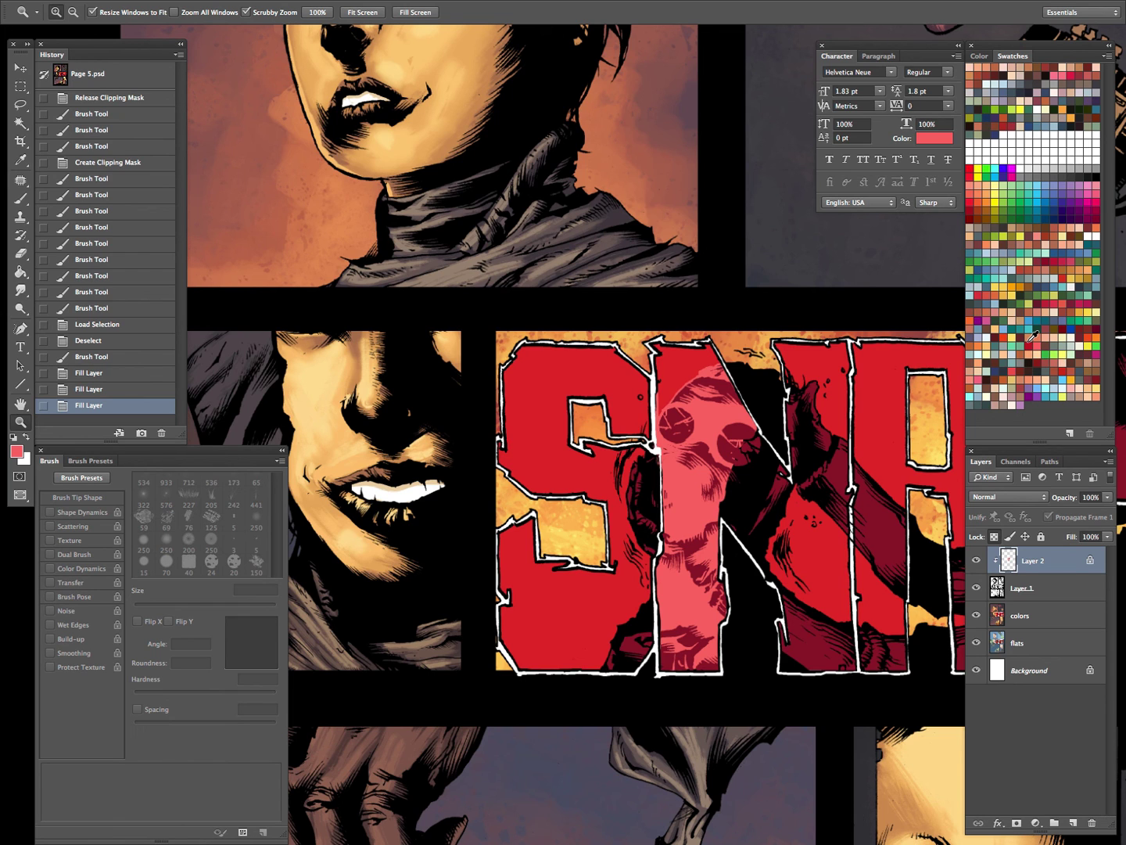
Delete the clipped Layer 2 and lock the transparent pixels of Layer 1.
click(977, 561)
click(1030, 589)
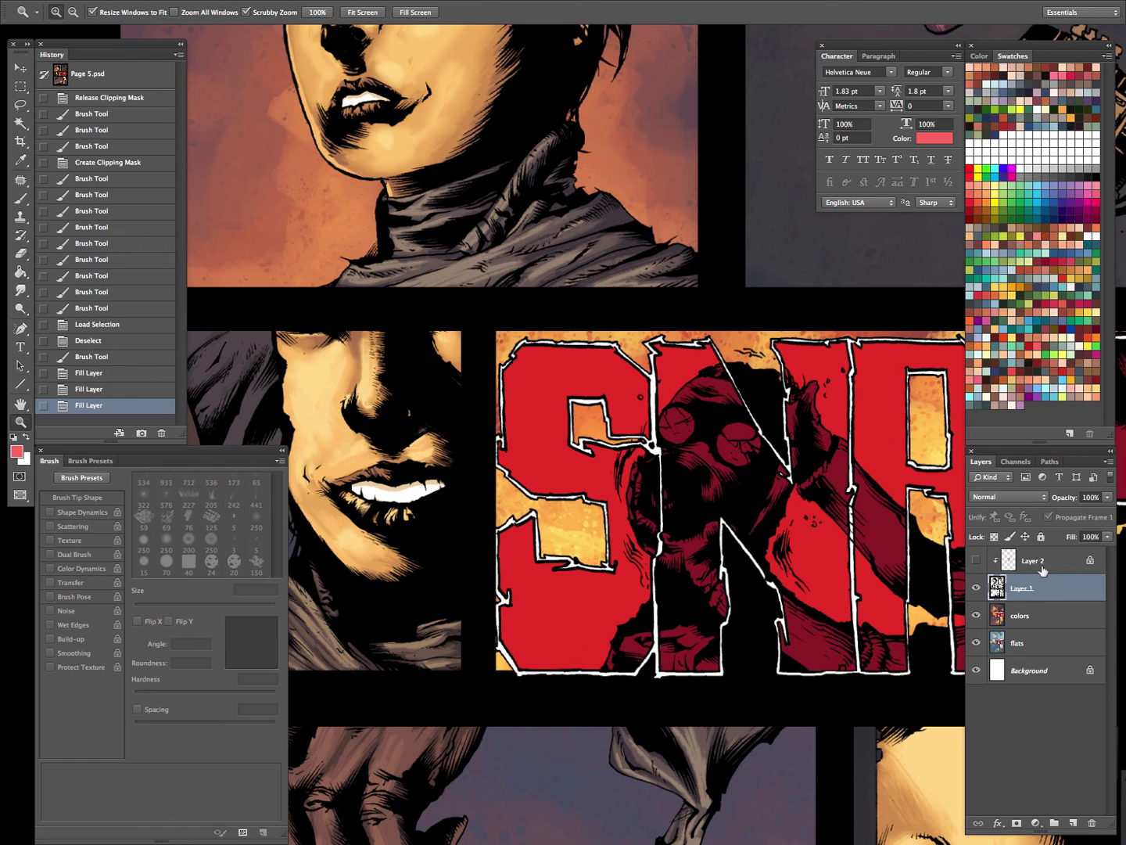
drag(1043, 570, 1092, 823)
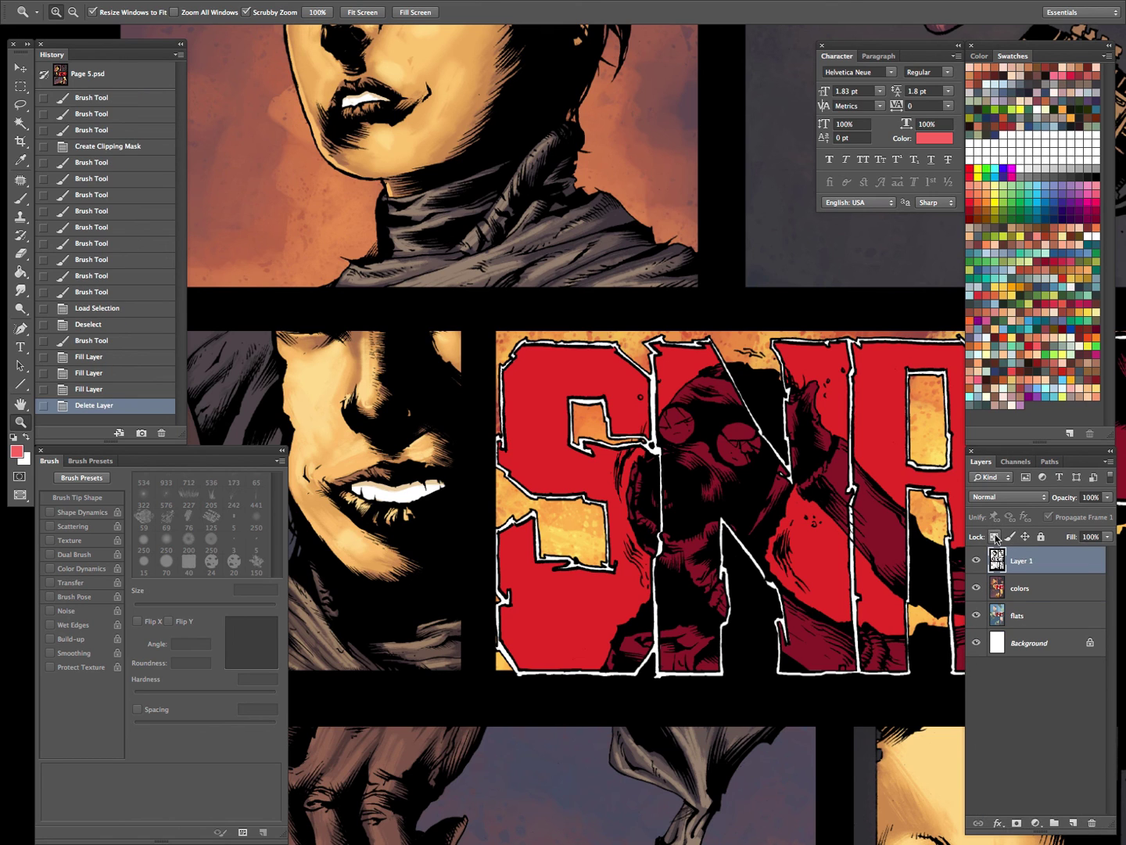
click(994, 536)
Brush light red at 70 px over the black line art around the figure's eye and cheek on Layer 1.
click(628, 527)
key(b)
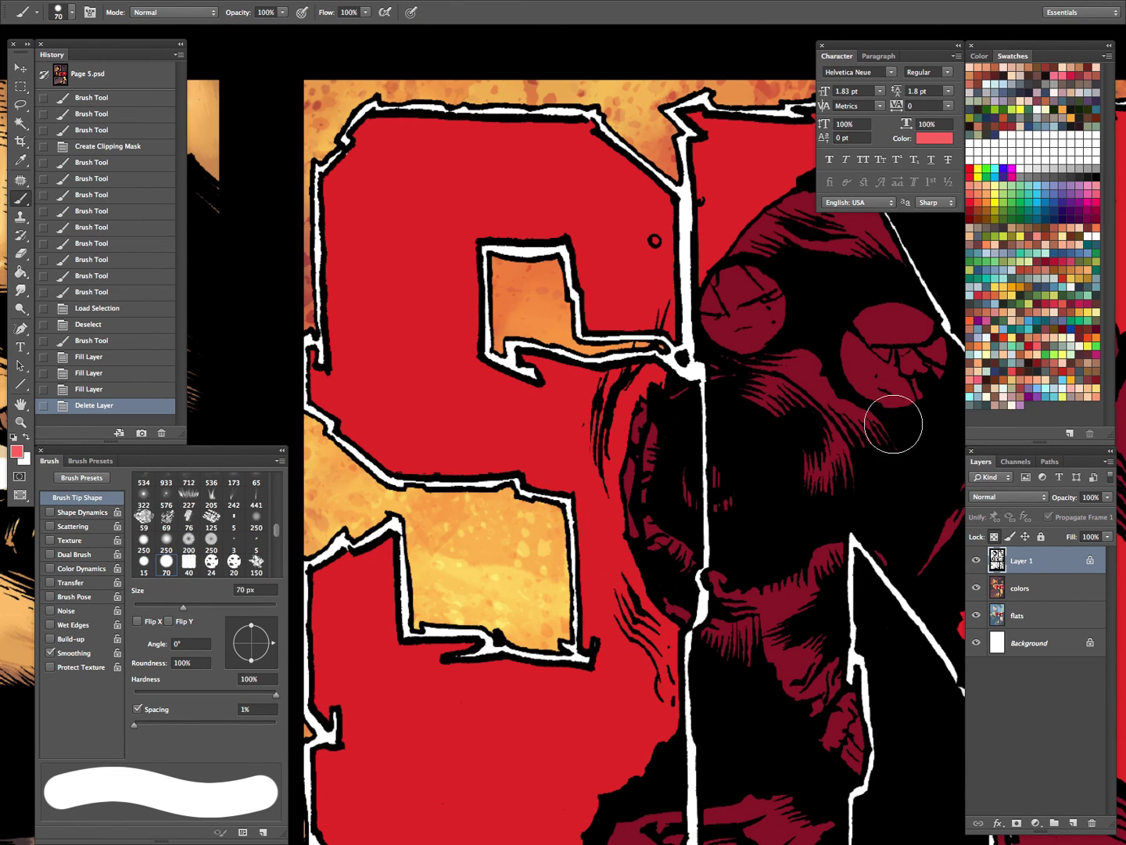
mouse_move(731, 266)
mouse_down()
mouse_move(754, 239)
mouse_move(797, 336)
mouse_move(765, 387)
mouse_move(739, 262)
mouse_move(738, 362)
mouse_up()
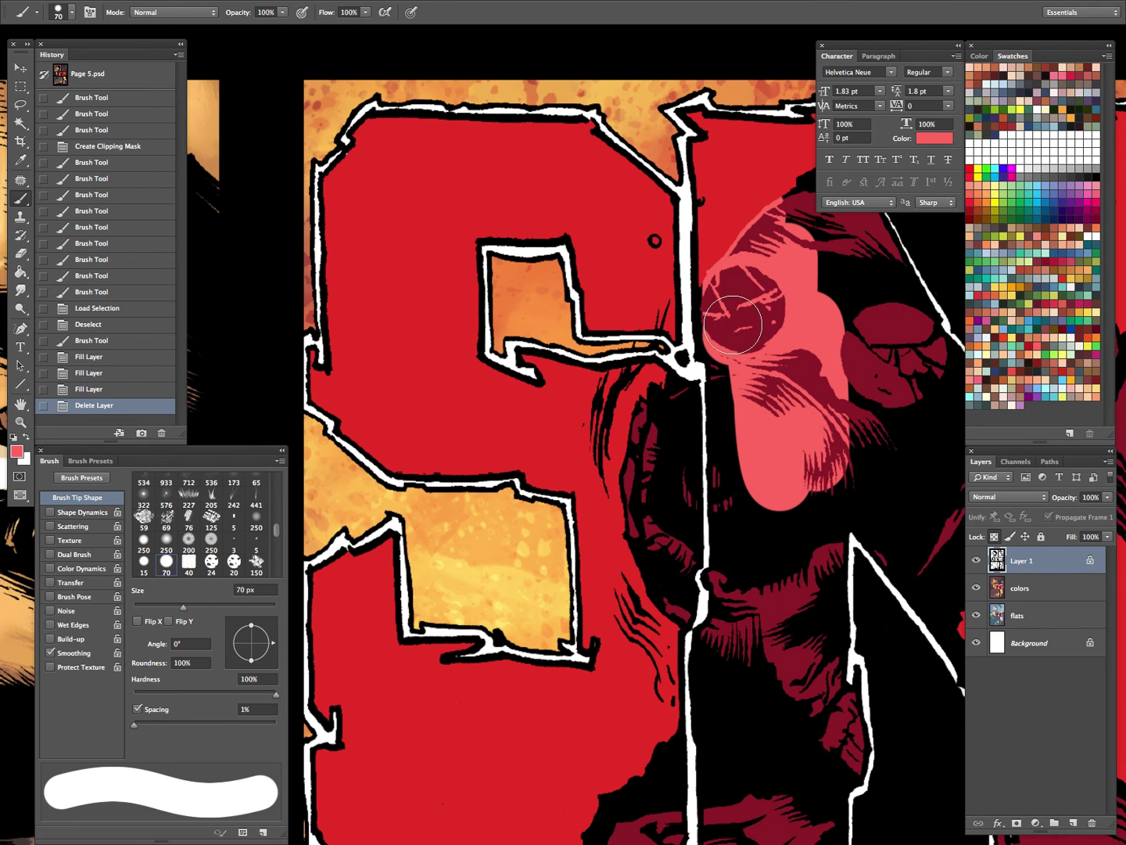
Reduce the brush to 35 px and paint light red over the black outlines along the border between the letters S and N.
key(z)
click(737, 362)
key(b)
scroll(623, 397, up, 5)
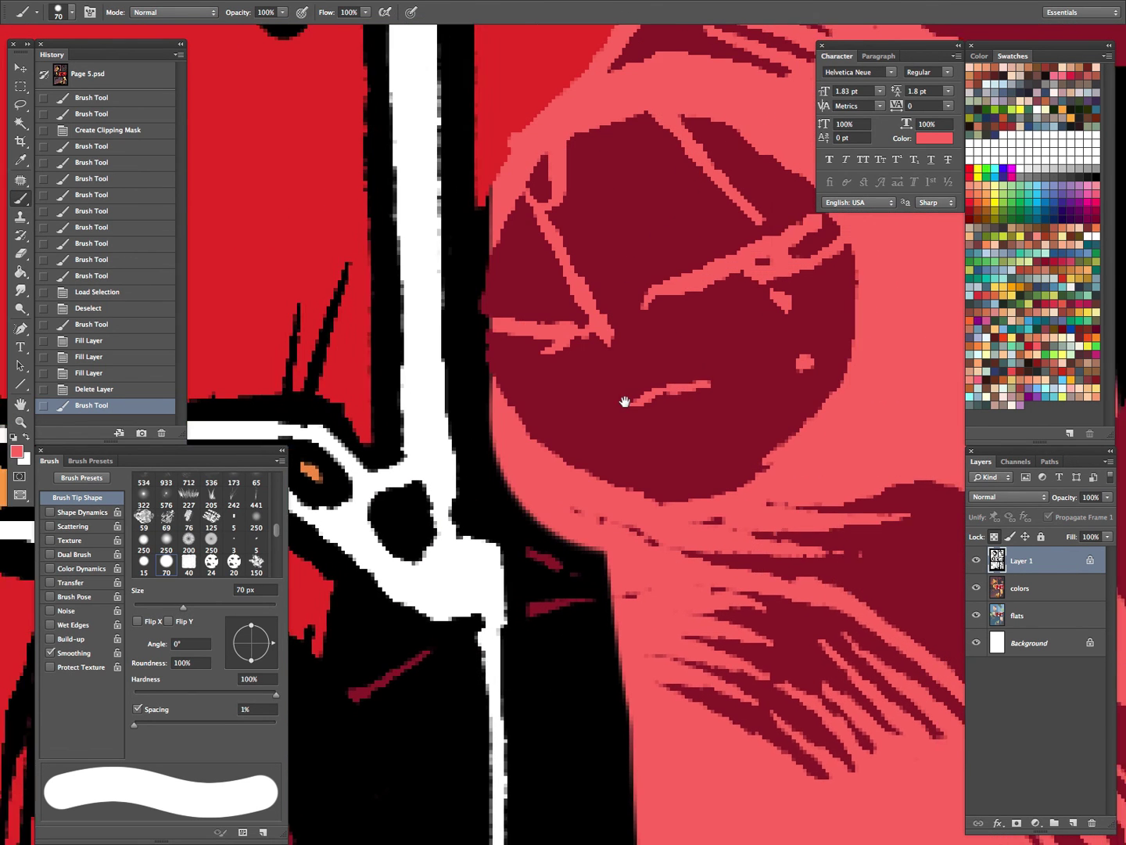
key(bracketleft)
key(bracketleft)
key(bracketleft)
key(bracketleft)
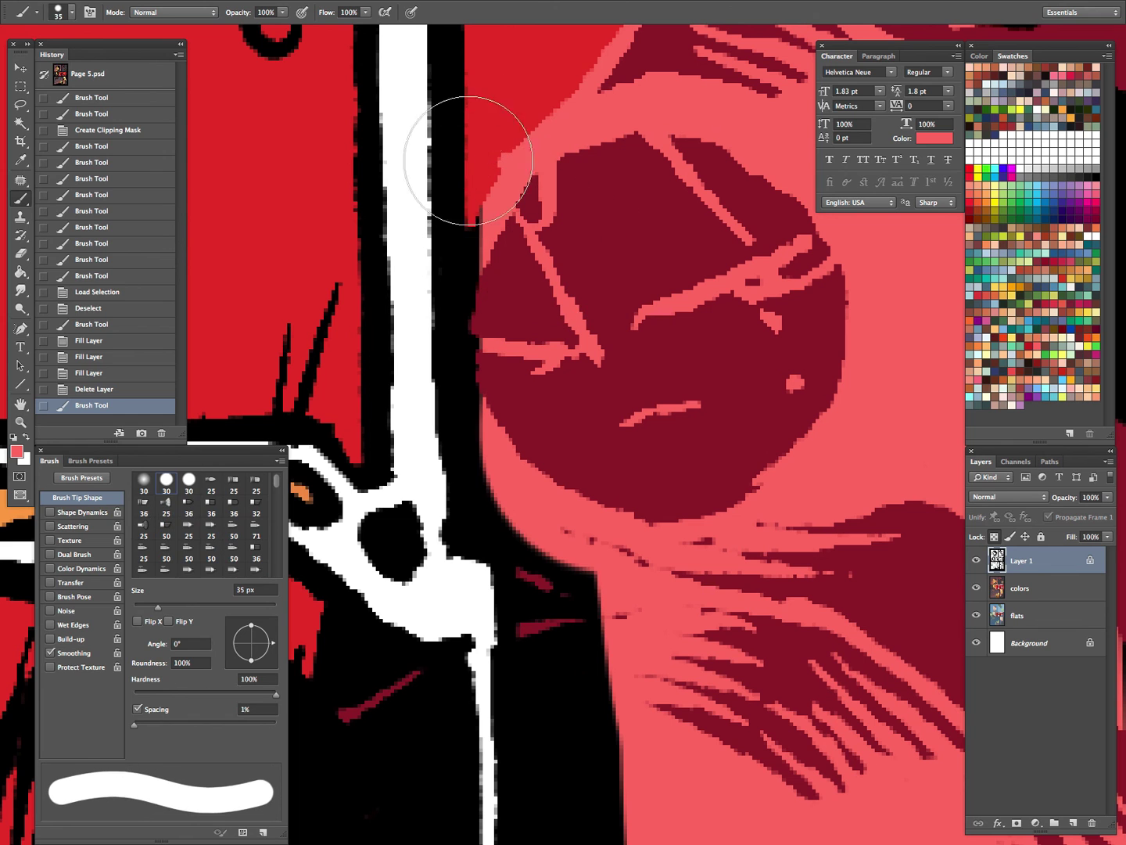
drag(448, 35, 462, 470)
drag(453, 172, 489, 594)
mouse_move(458, 216)
mouse_down()
mouse_move(390, 166)
mouse_move(384, 455)
mouse_move(369, 432)
mouse_up()
Extend the light red line recoloring around the lower junction and up to the top corner where S and N meet.
key(Tab)
mouse_move(341, 504)
mouse_down()
mouse_move(271, 335)
mouse_move(203, 365)
mouse_move(325, 547)
mouse_up()
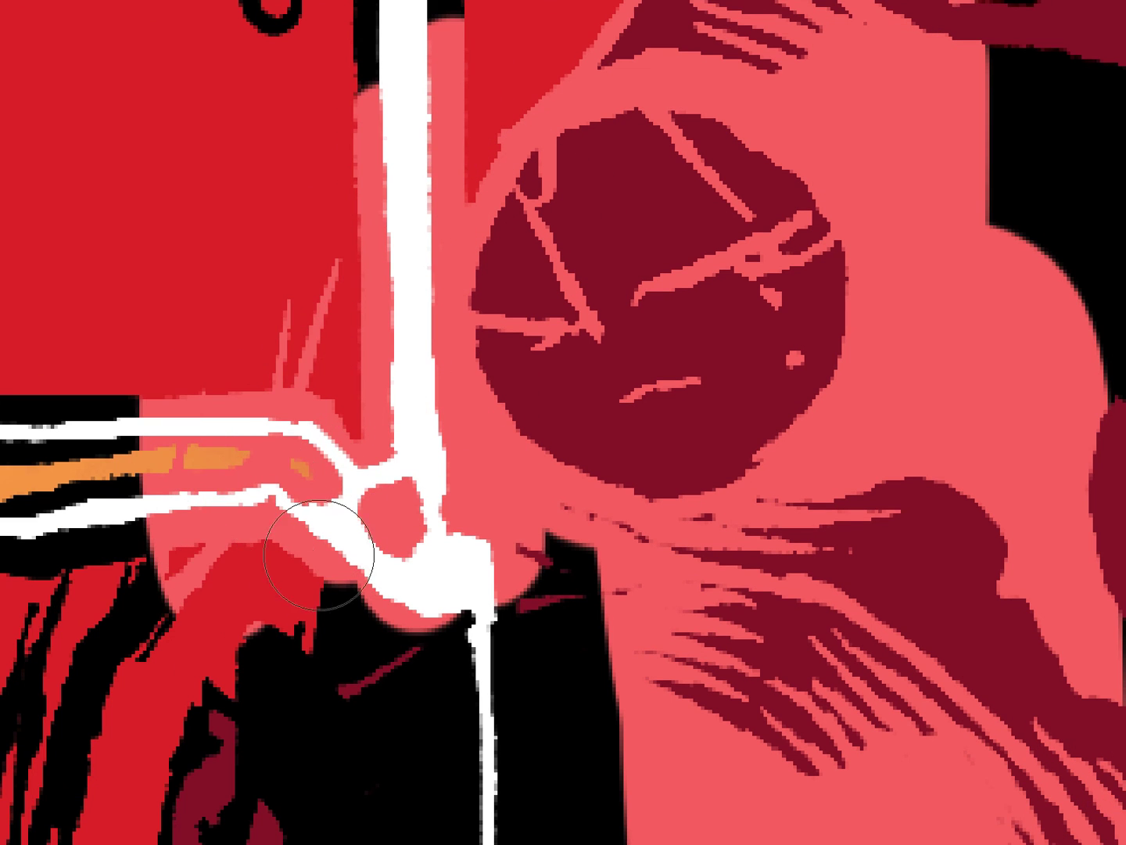
mouse_move(500, 188)
mouse_down()
mouse_move(554, 665)
mouse_move(544, 660)
mouse_up()
mouse_move(492, 504)
mouse_down()
mouse_move(497, 329)
mouse_move(410, 259)
mouse_move(321, 214)
mouse_move(168, 59)
mouse_up()
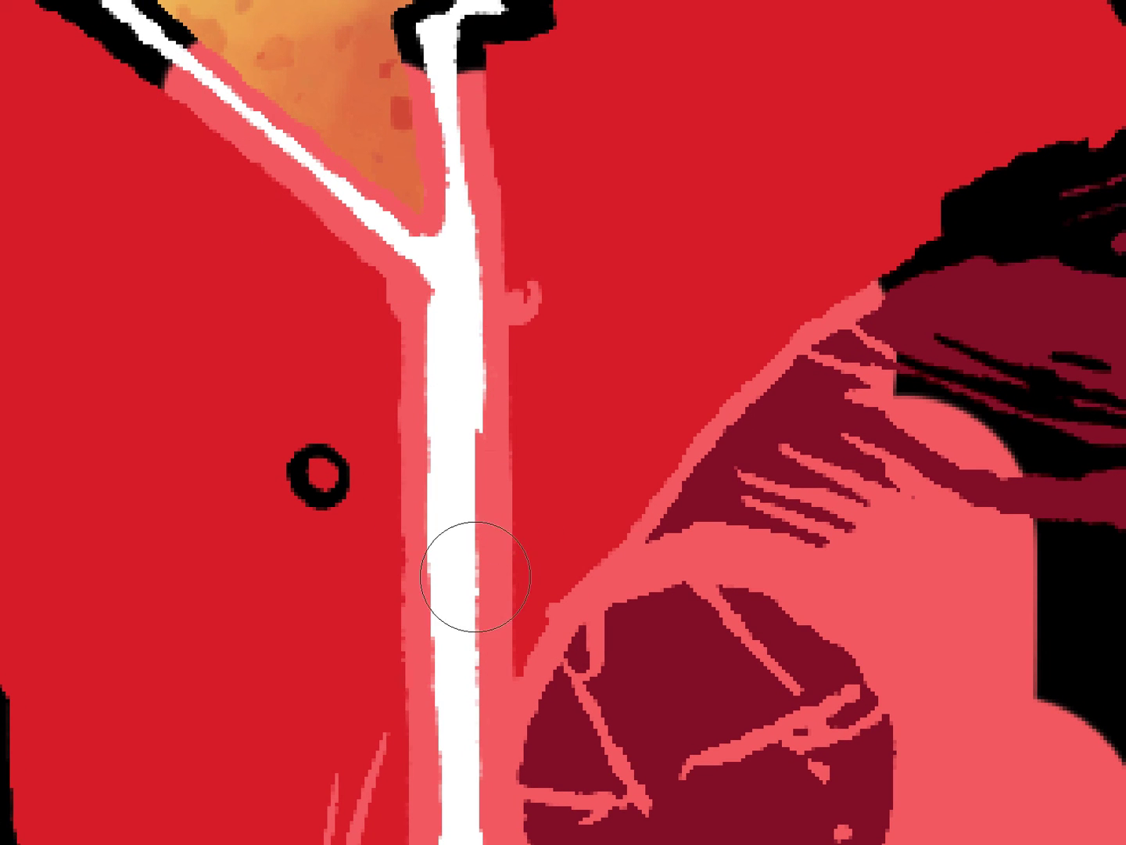
mouse_move(670, 650)
mouse_down()
mouse_move(670, 288)
mouse_move(633, 518)
mouse_move(620, 443)
mouse_move(539, 643)
mouse_up()
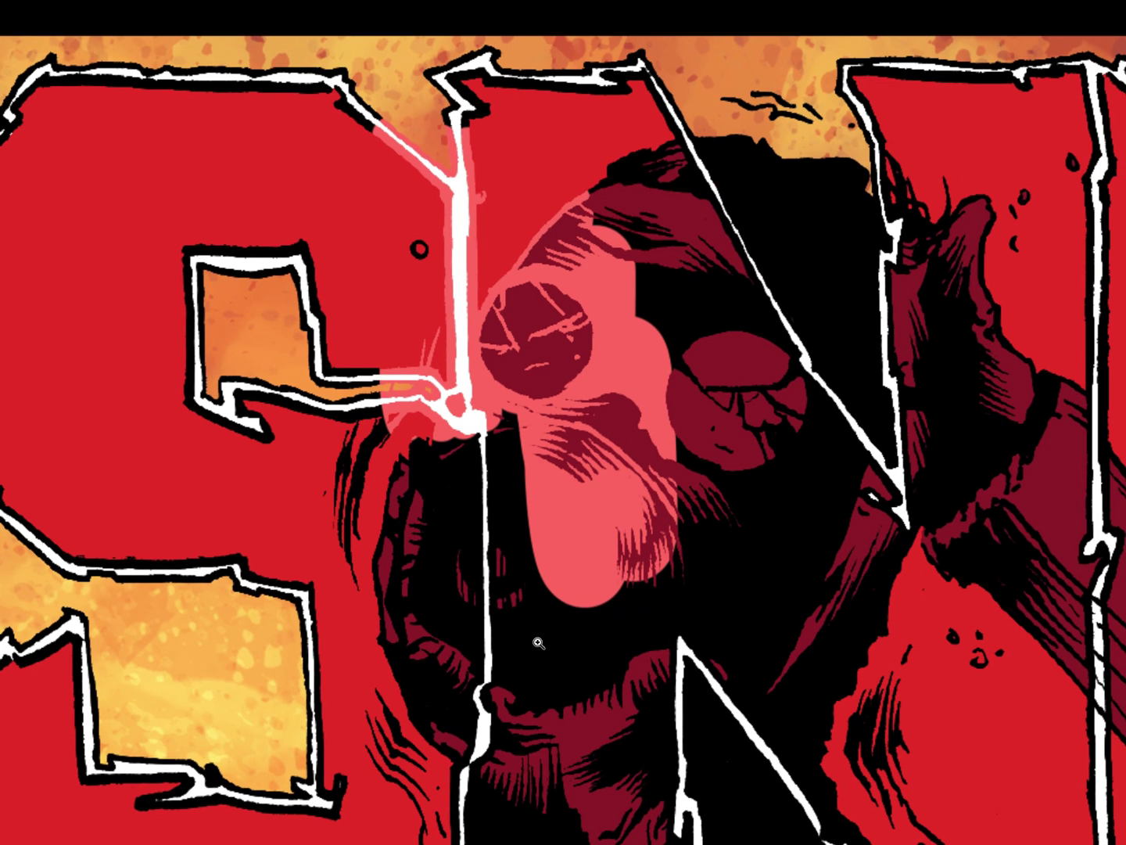
key(Tab)
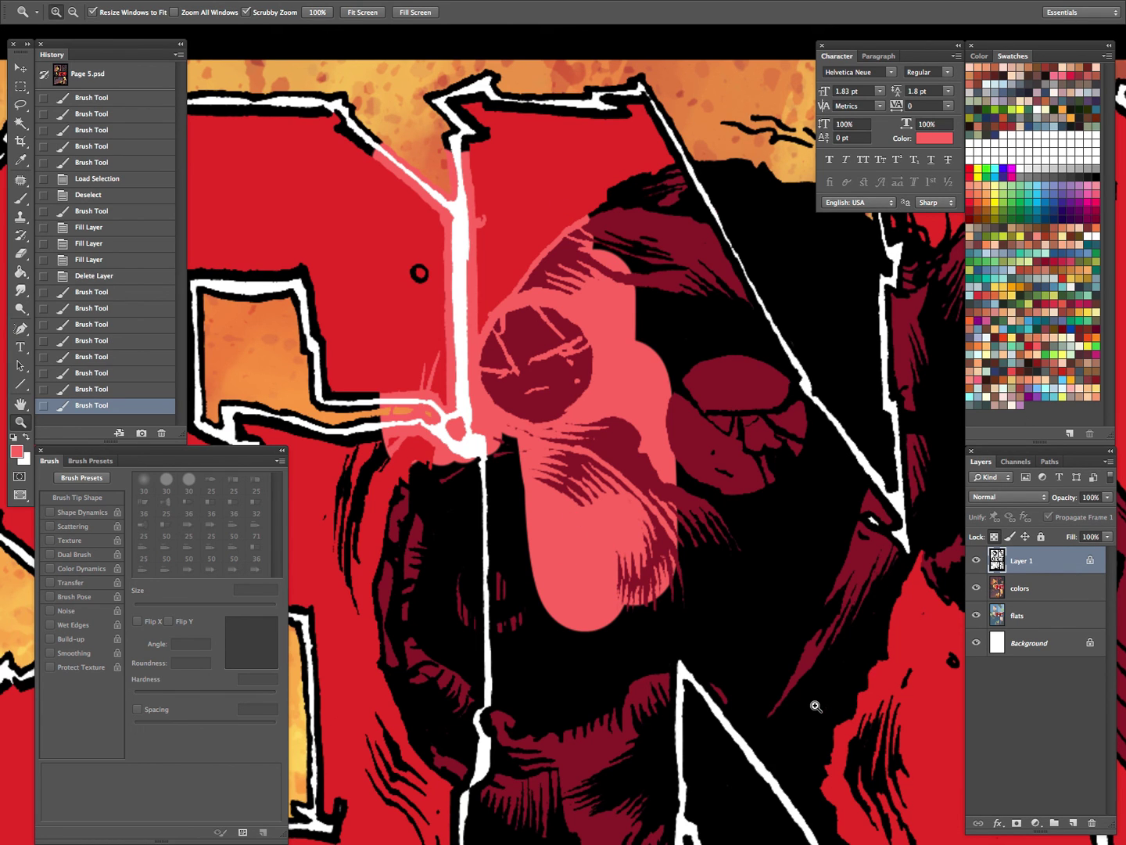
Lasso the area around the recolored part of the figure's face, and clear the selection.
key(l)
mouse_move(492, 289)
mouse_down()
mouse_move(480, 403)
mouse_move(500, 711)
mouse_move(575, 778)
mouse_move(649, 228)
mouse_move(577, 174)
mouse_up()
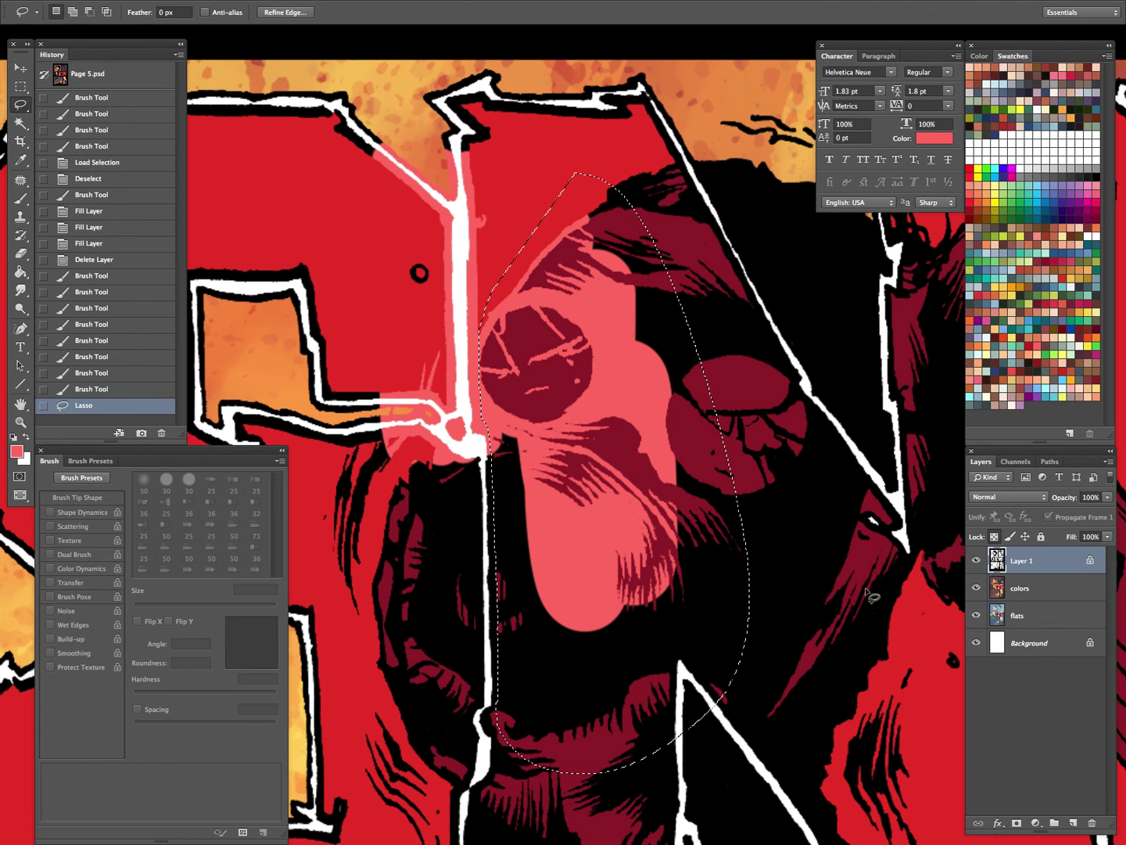
key(ctrl+d)
Revert Page 5.psd to its original history snapshot.
key(z)
mouse_move(804, 592)
mouse_down()
mouse_move(625, 571)
mouse_move(613, 588)
mouse_up()
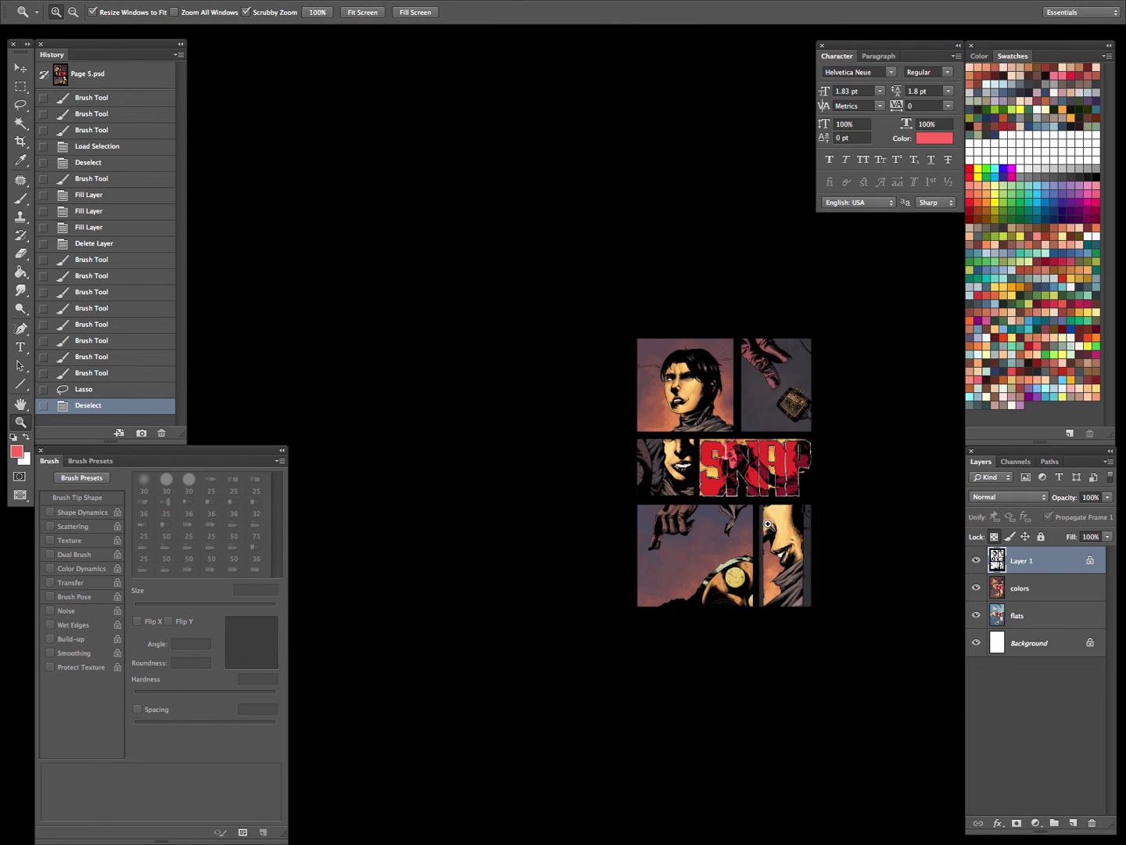
click(112, 84)
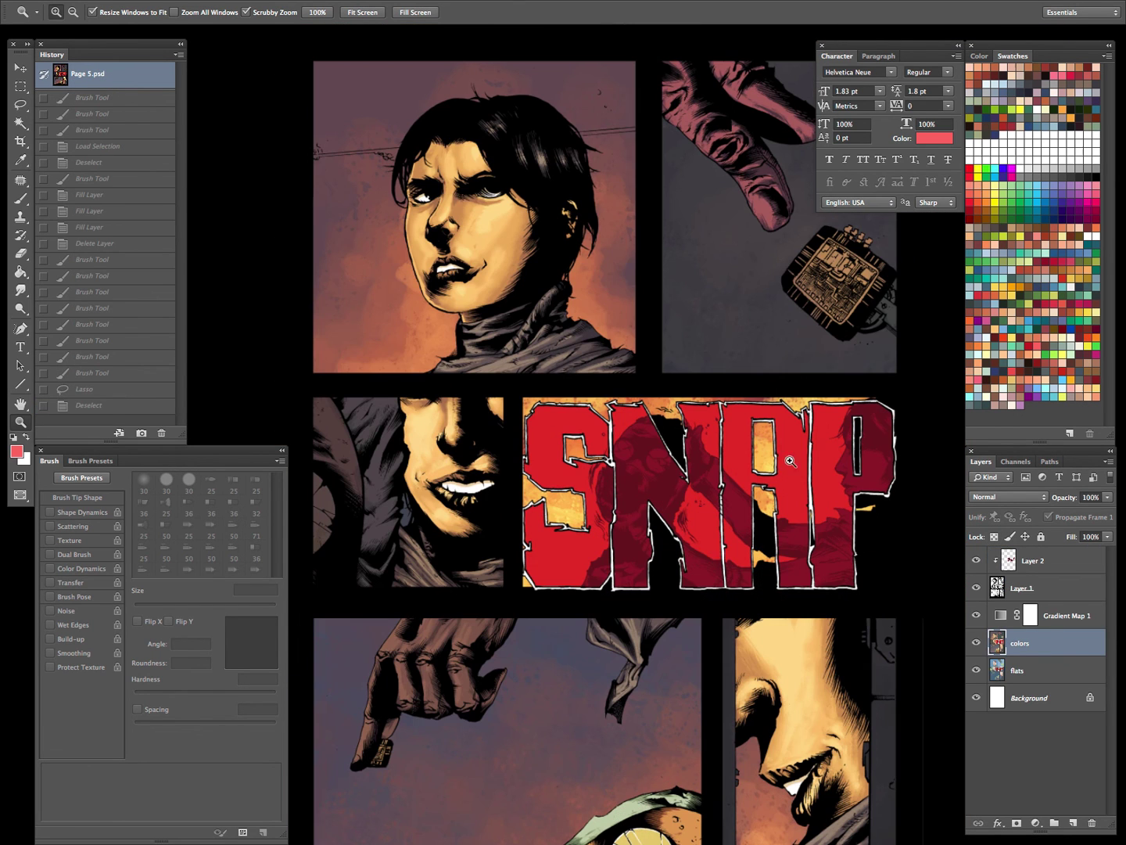
drag(776, 458, 791, 461)
Toggle Layer 2 off and on to compare the SNAP panel's line colors, and select that layer.
click(975, 560)
click(976, 560)
click(1040, 560)
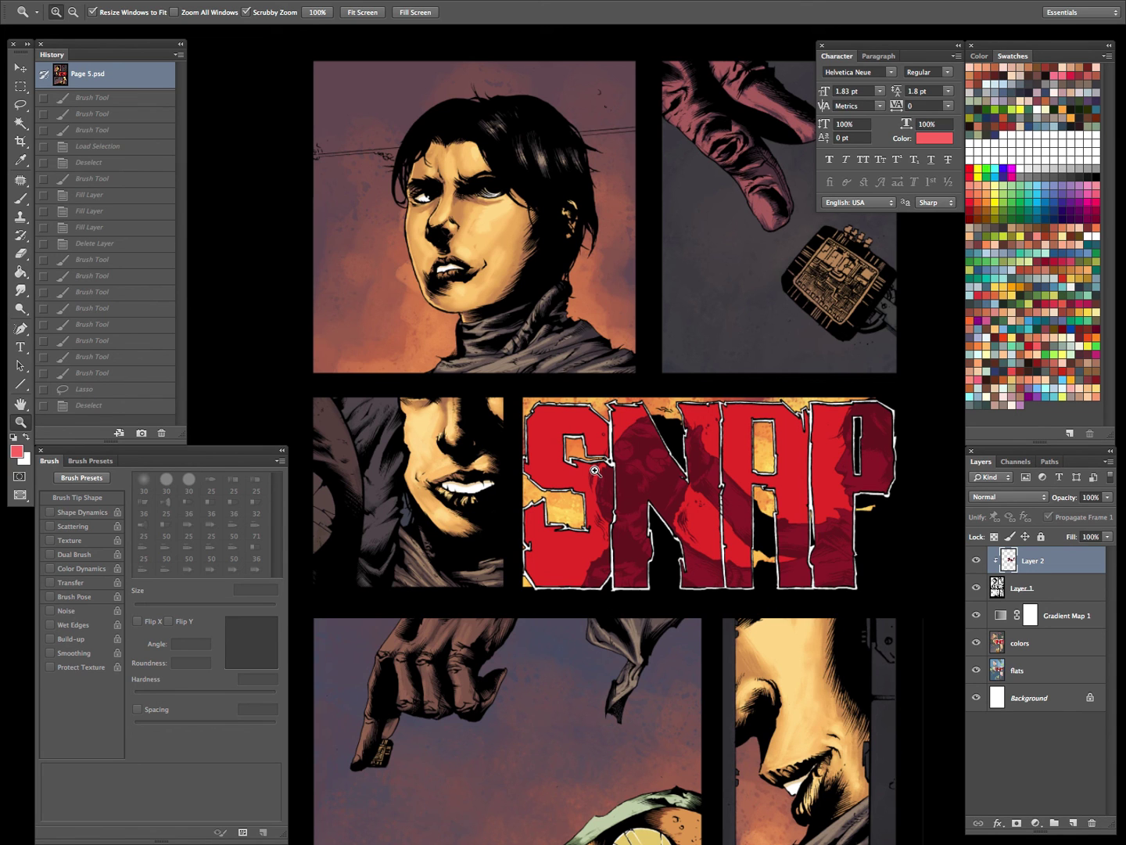
drag(688, 529, 582, 451)
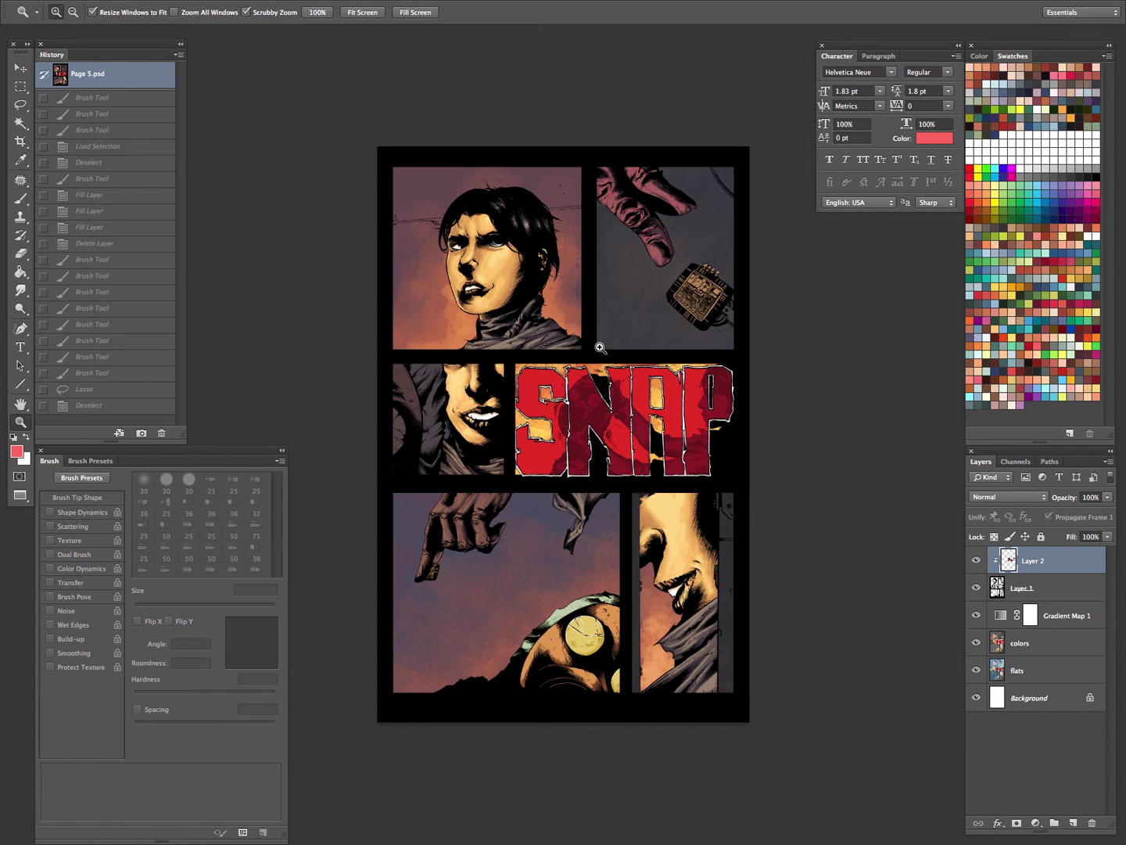
Leave full-screen view of Page 5, enlarge and reposition its window, and show Page 6.psd in full-screen mode.
key(f)
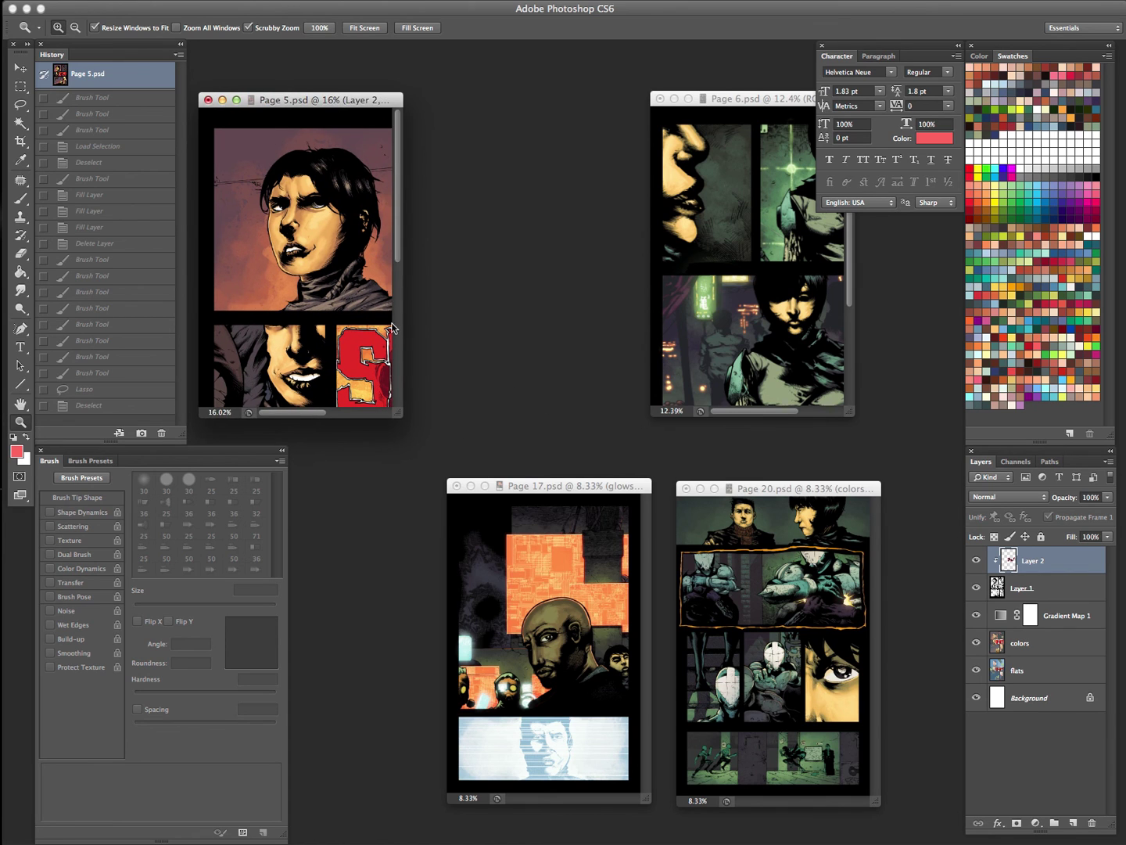
drag(400, 413, 491, 539)
mouse_move(467, 106)
mouse_down()
mouse_move(451, 97)
mouse_move(457, 84)
mouse_up()
click(783, 105)
key(f)
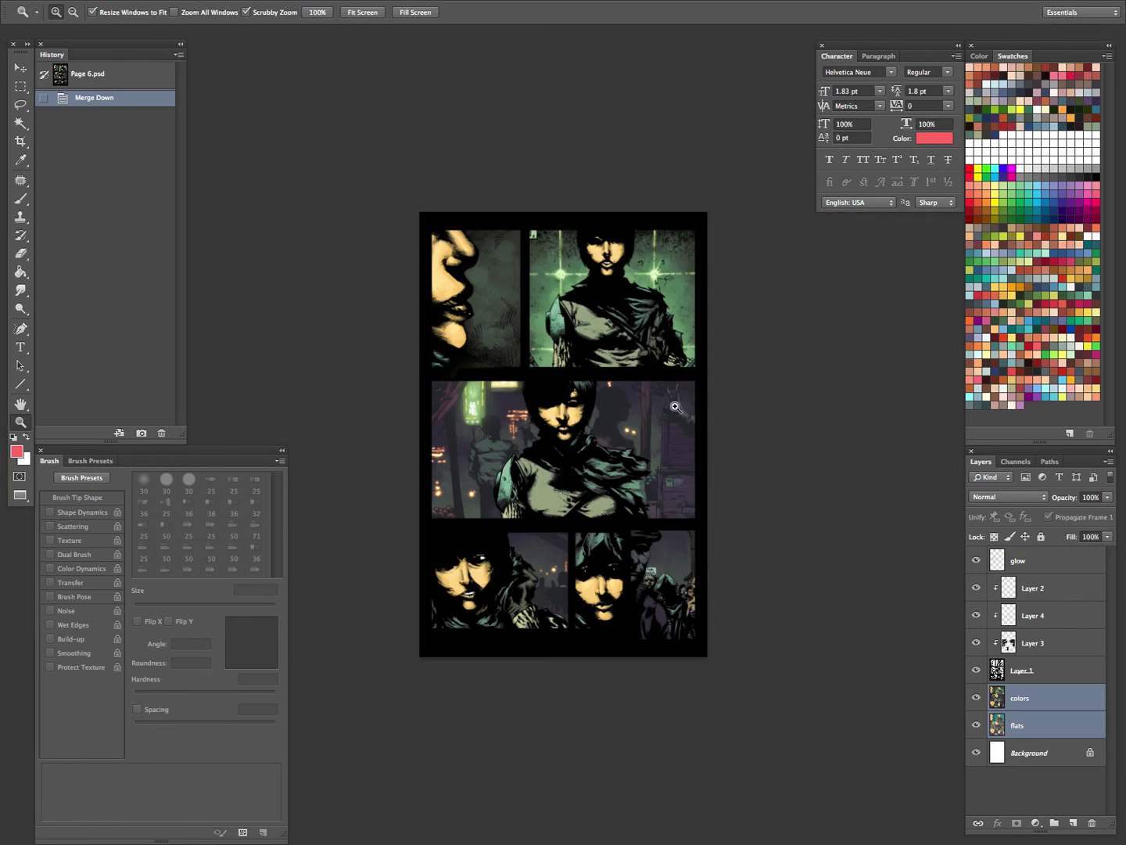
Examine the glowing lights and colored background line art in Page 6's panels without the interface.
click(567, 460)
key(Tab)
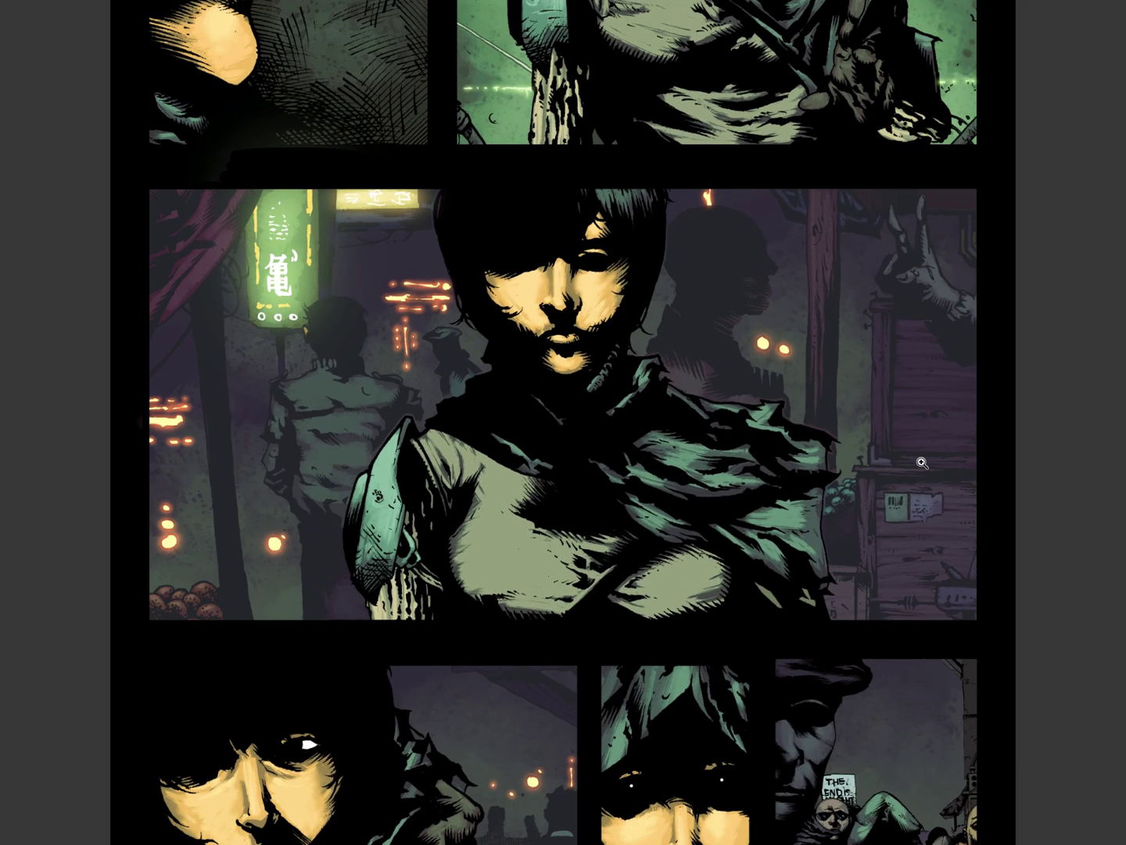
scroll(922, 462, up, 5)
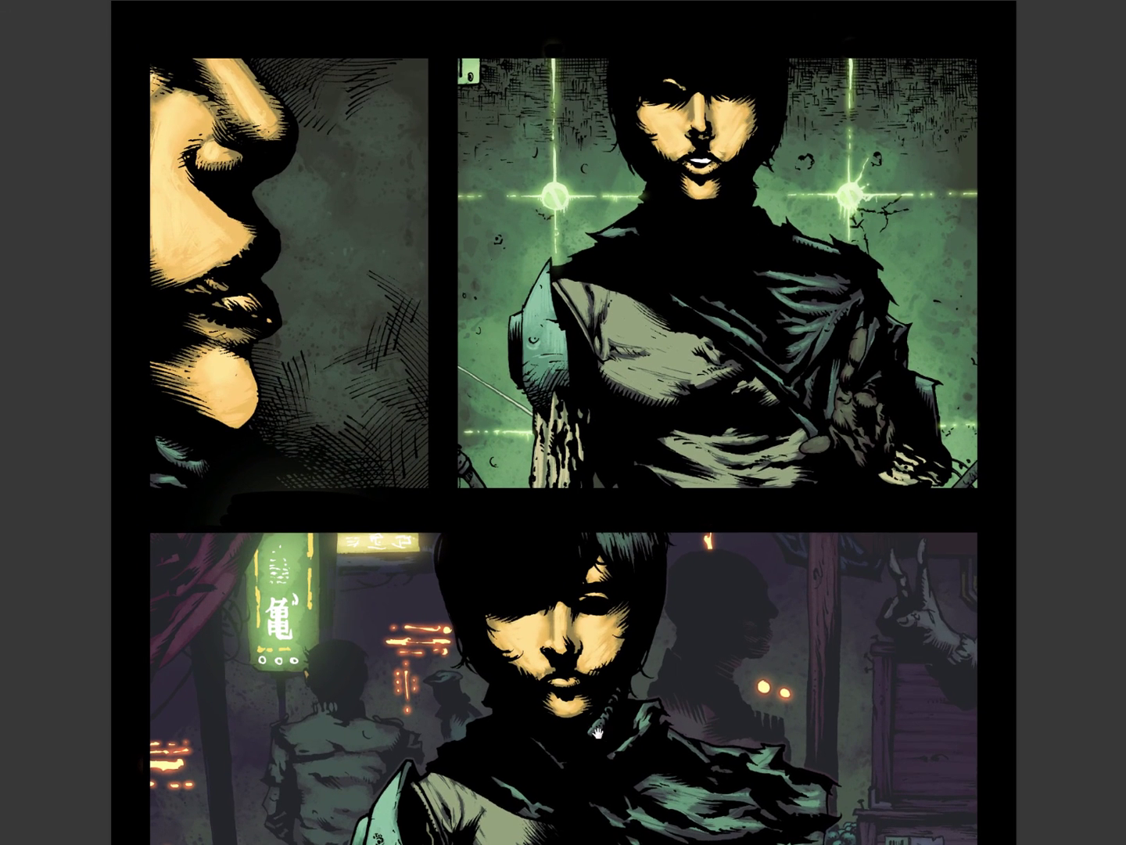
scroll(597, 733, down, 4)
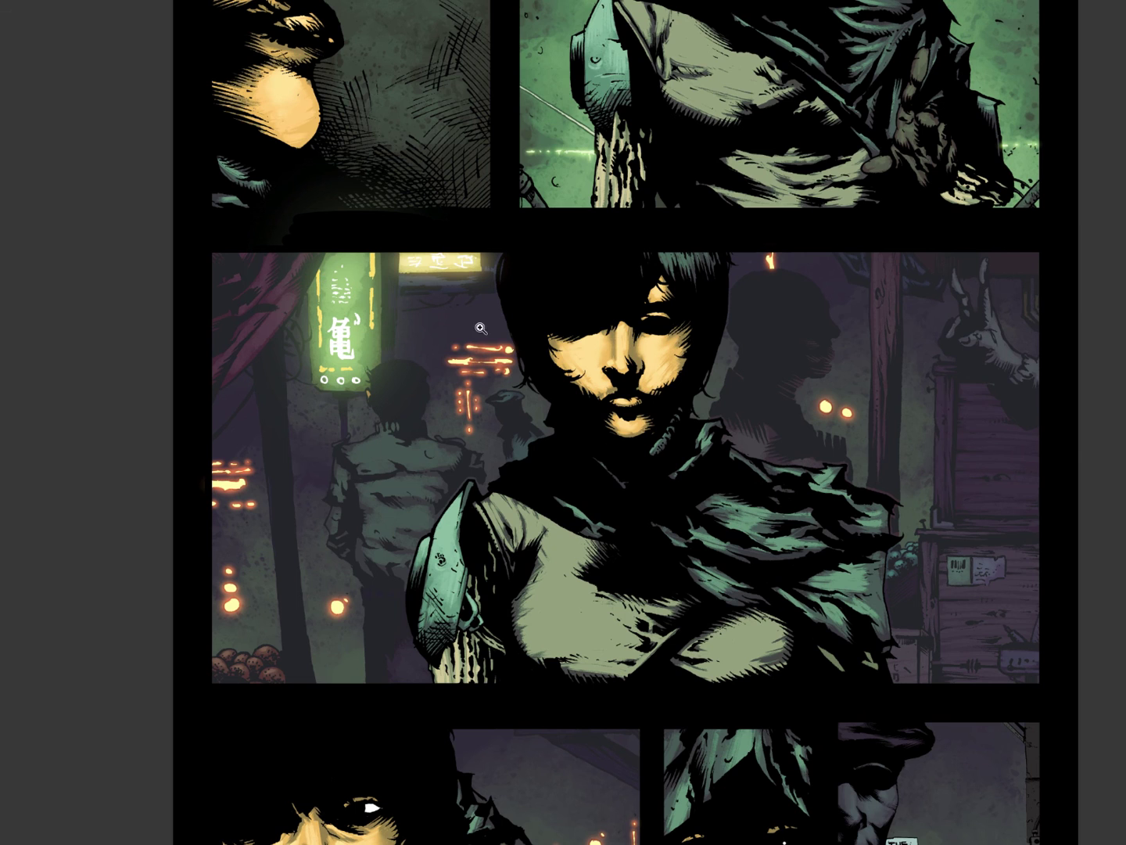
key(ctrl+0)
drag(760, 618, 735, 491)
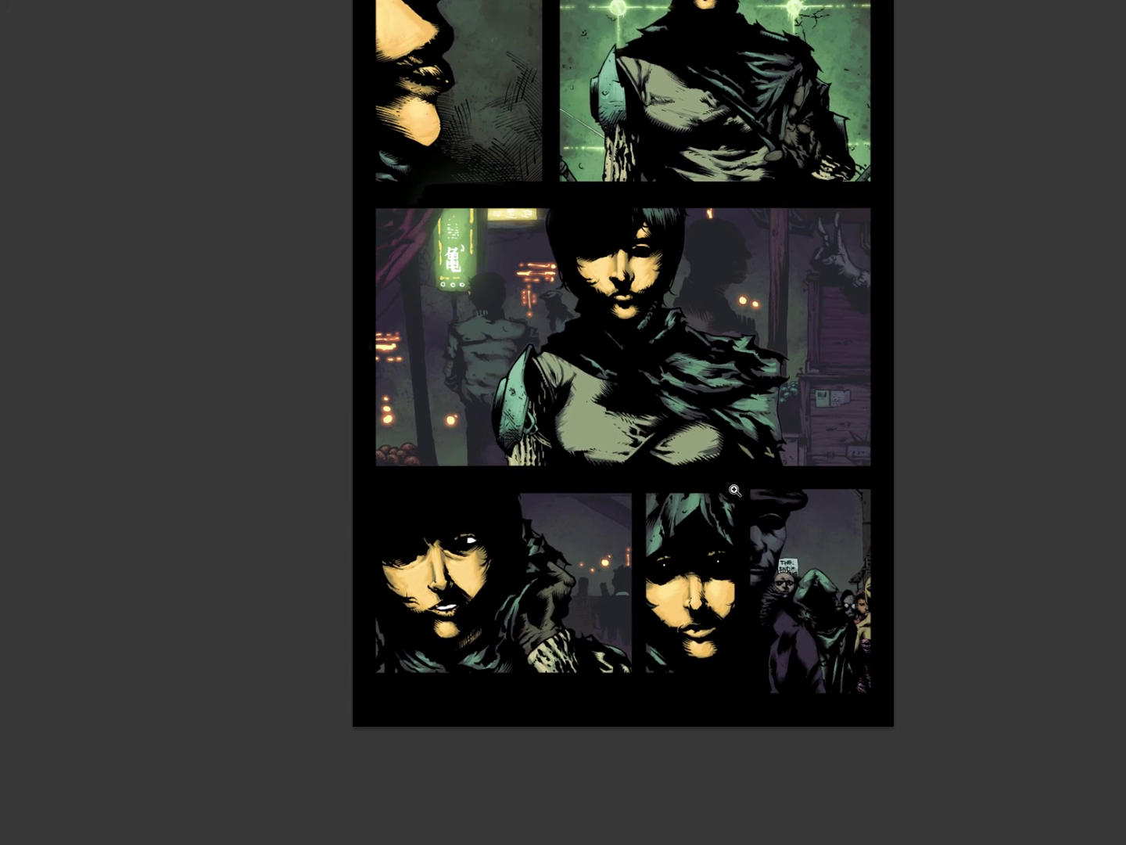
key(Tab)
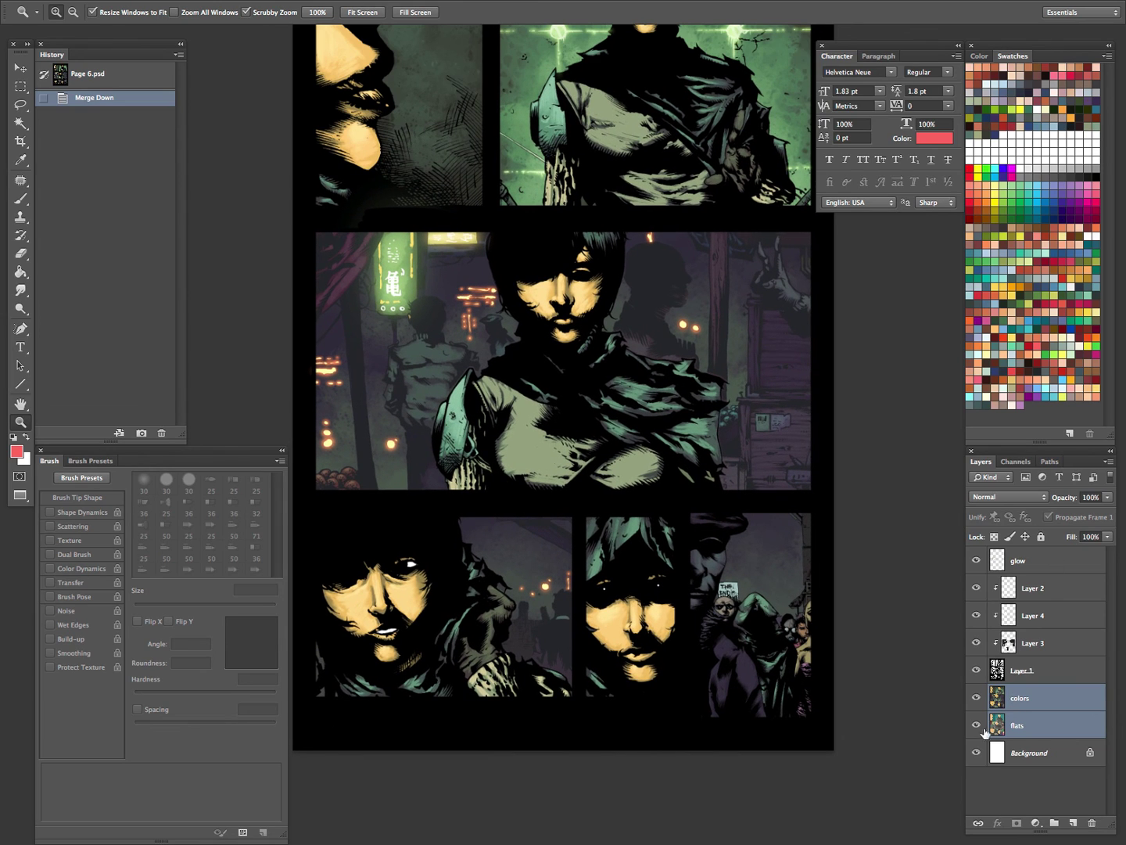
Hide all Page 6 layers except Layer 1 and Background, and inspect the black line art alone.
drag(976, 725, 975, 569)
click(976, 670)
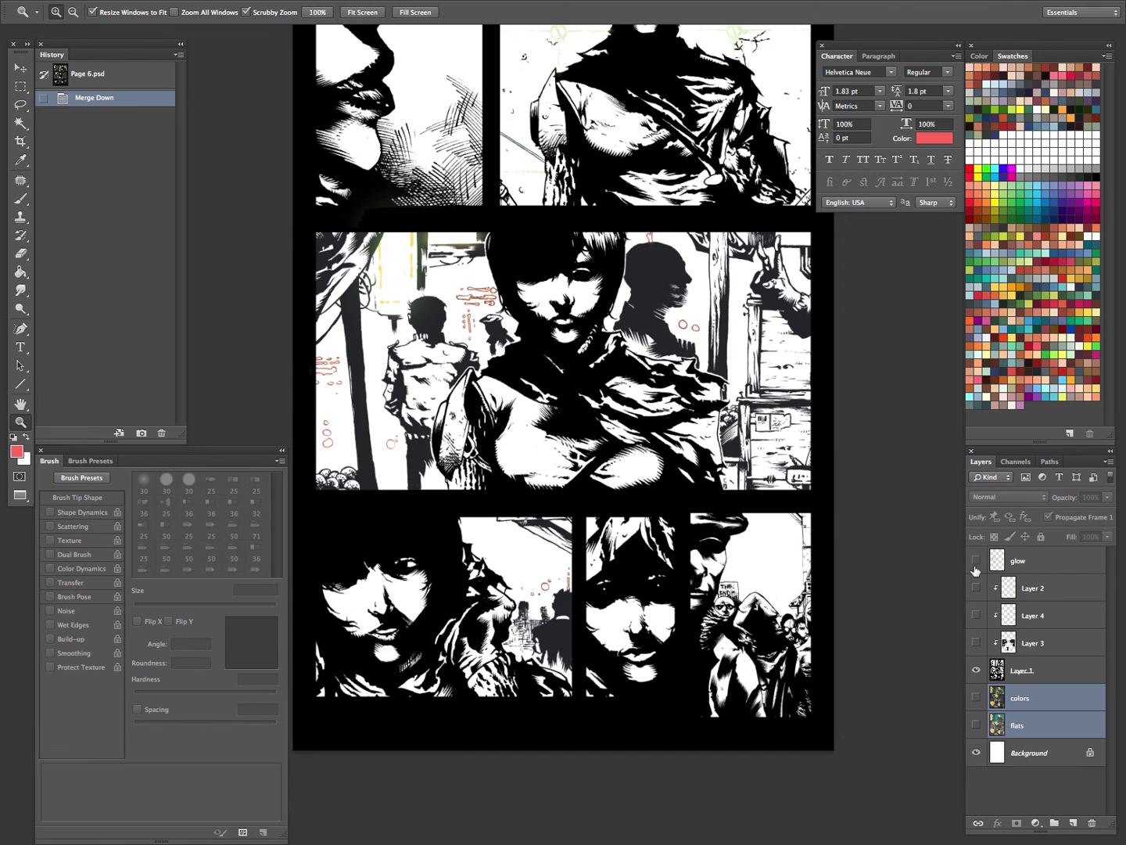
drag(658, 378, 690, 563)
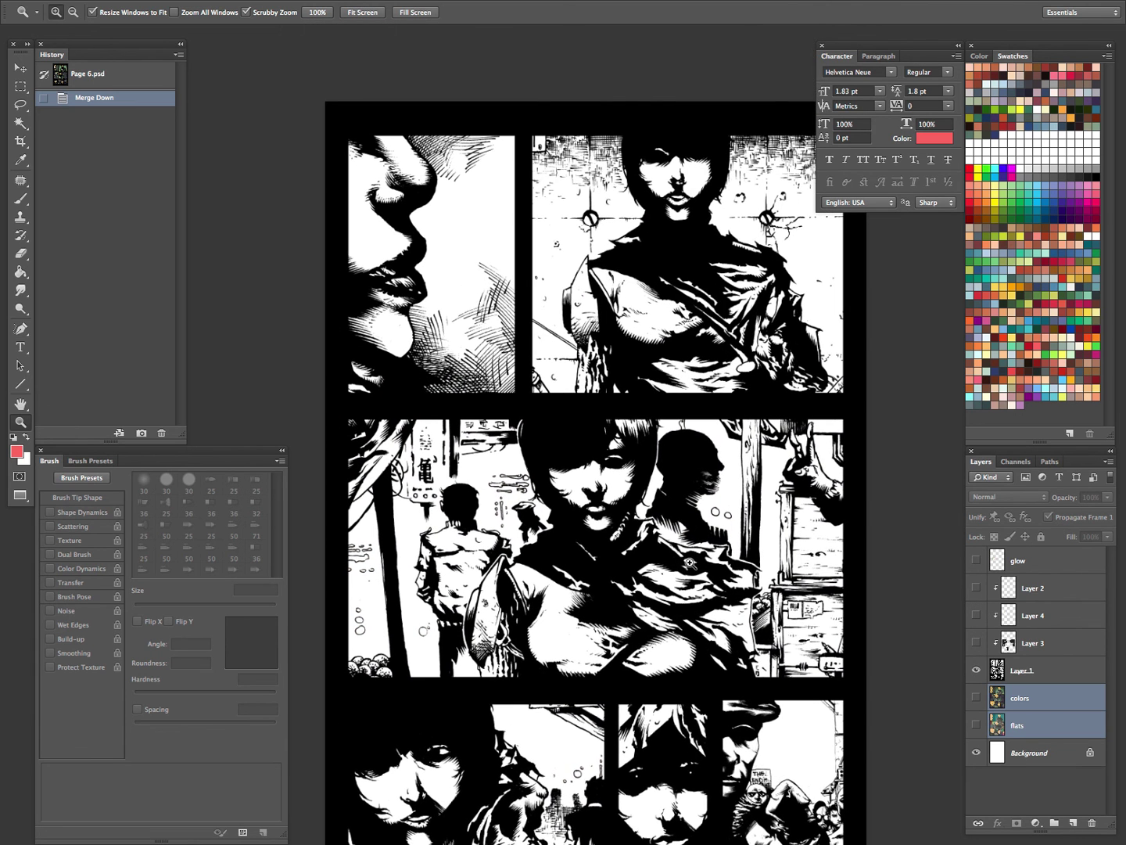
key(Tab)
drag(757, 509, 761, 418)
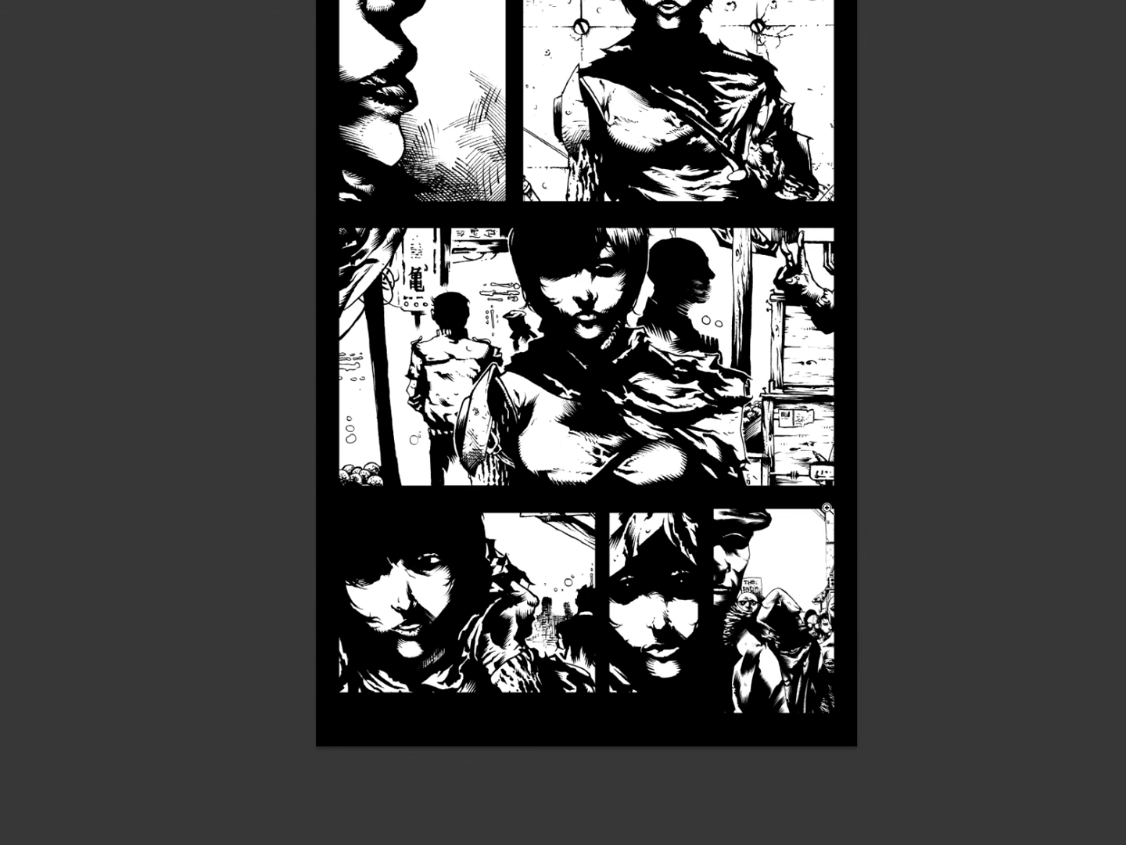
drag(767, 305, 744, 437)
key(Tab)
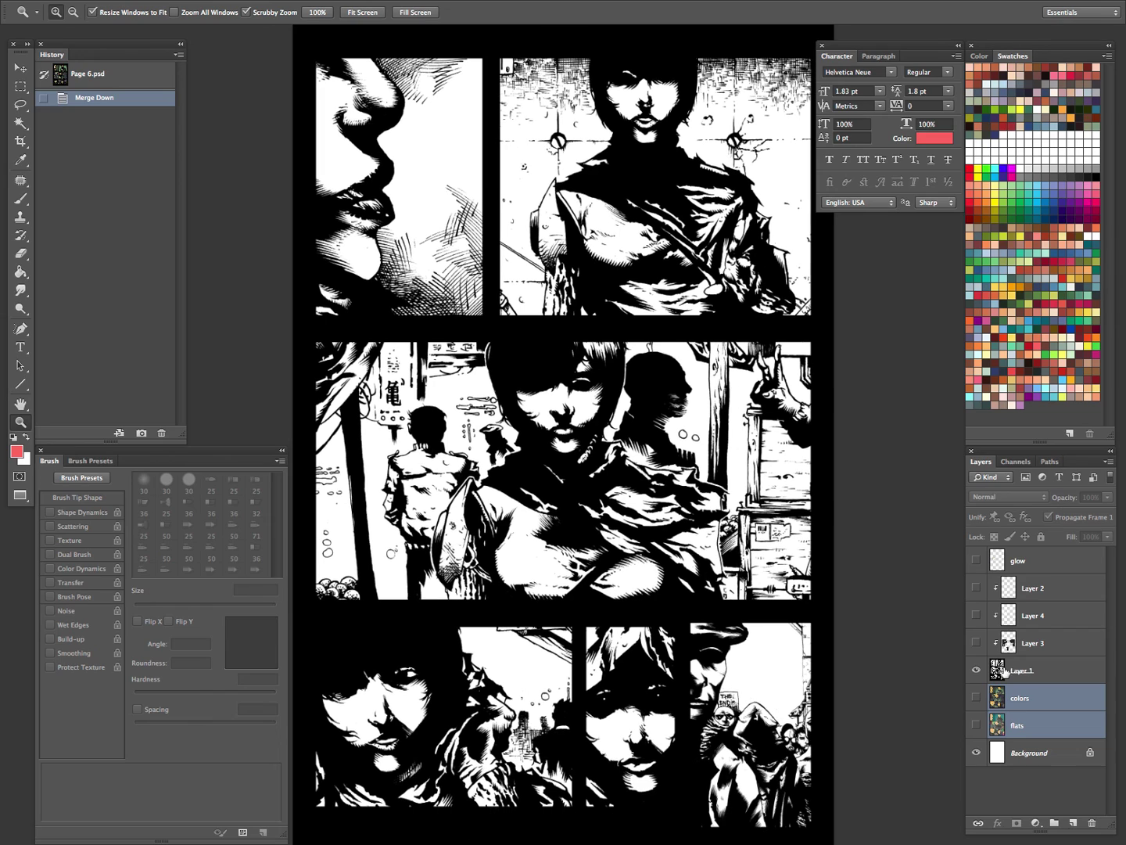
Show the flats, colors and Layer 3 layers, and release Layer 3 from its clipping mask to inspect its paint.
drag(976, 726, 976, 698)
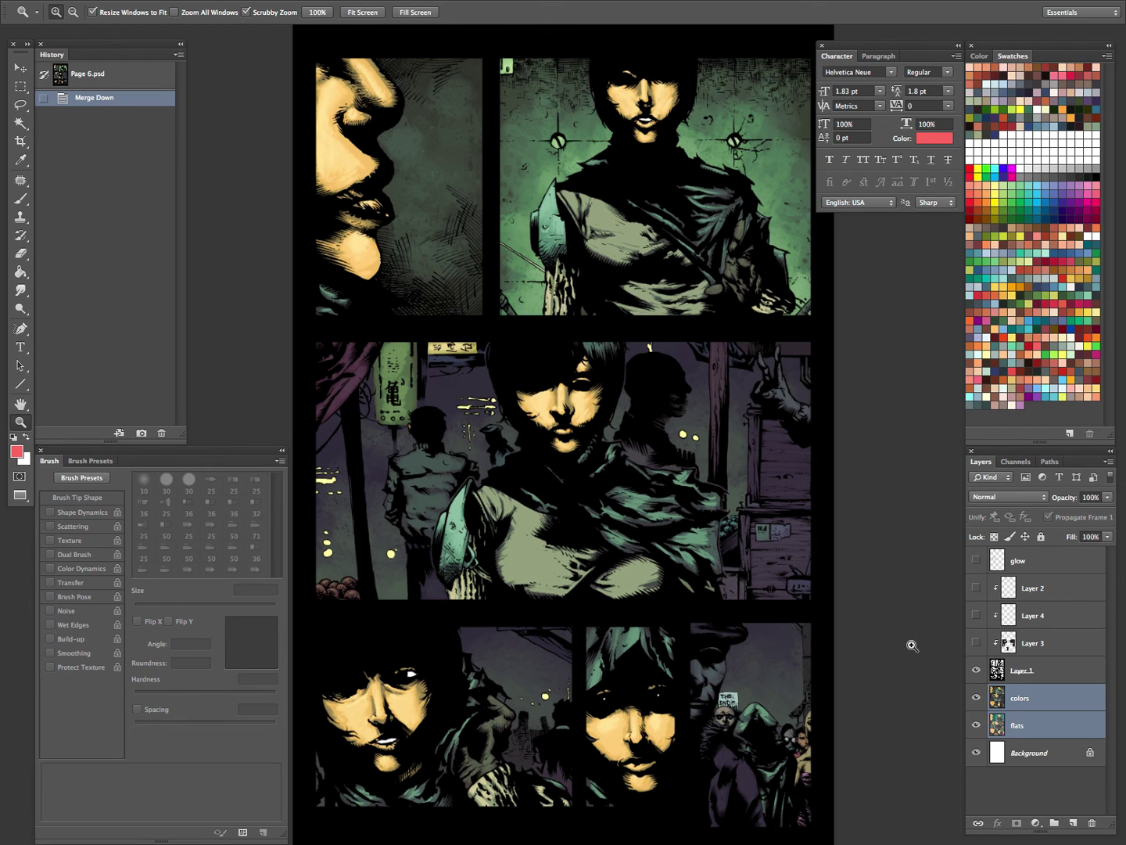
click(975, 643)
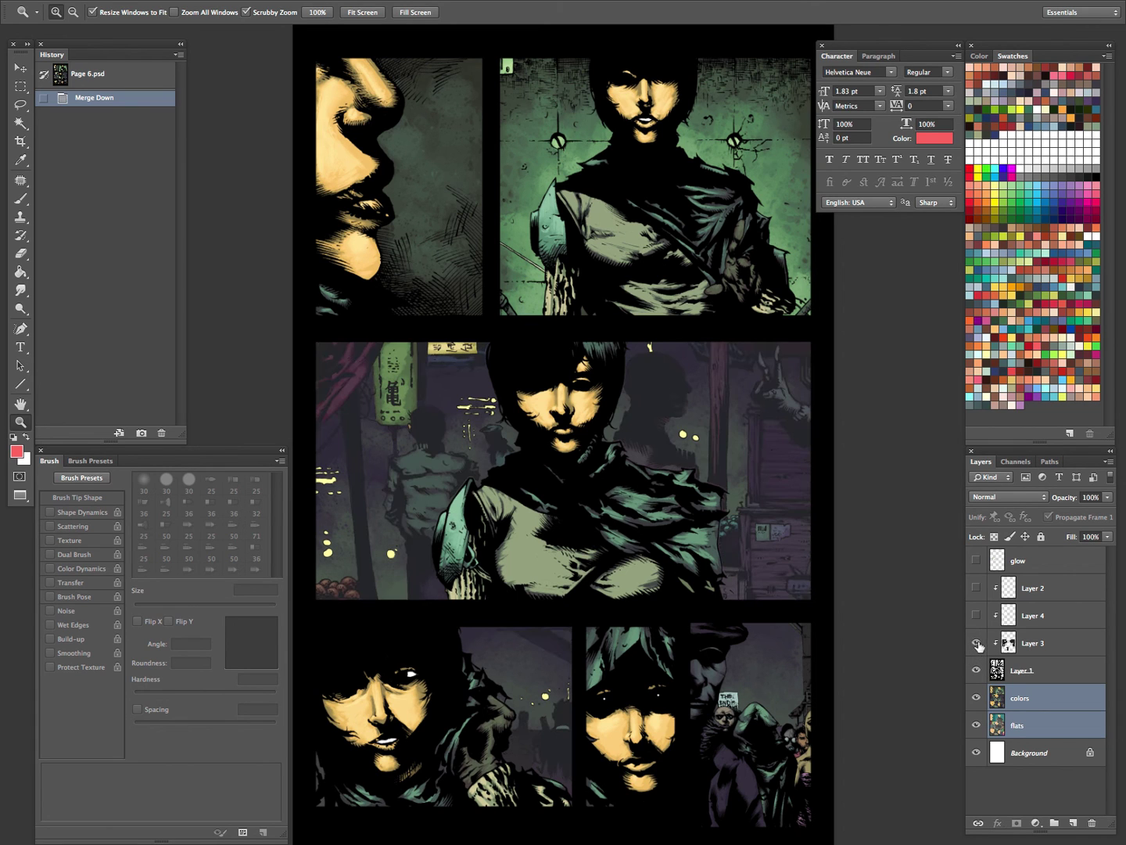
click(1013, 653)
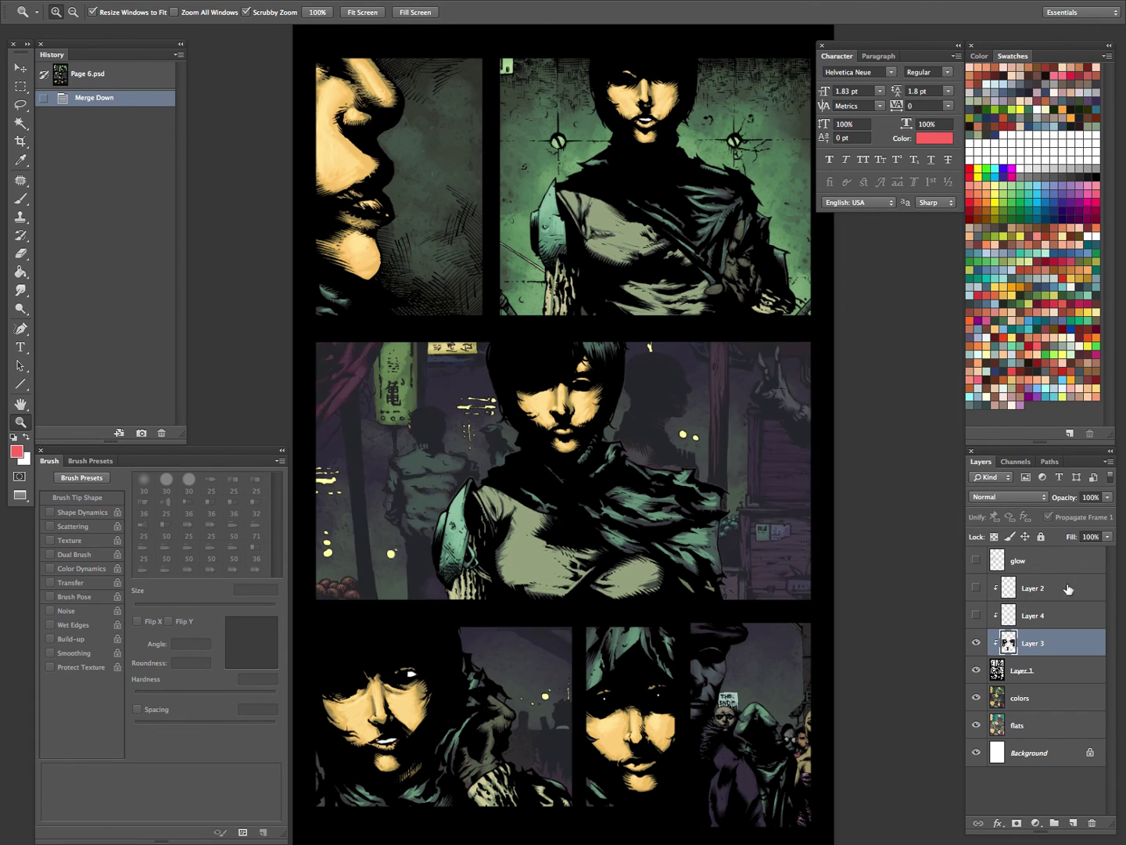
right_click(1020, 651)
click(919, 512)
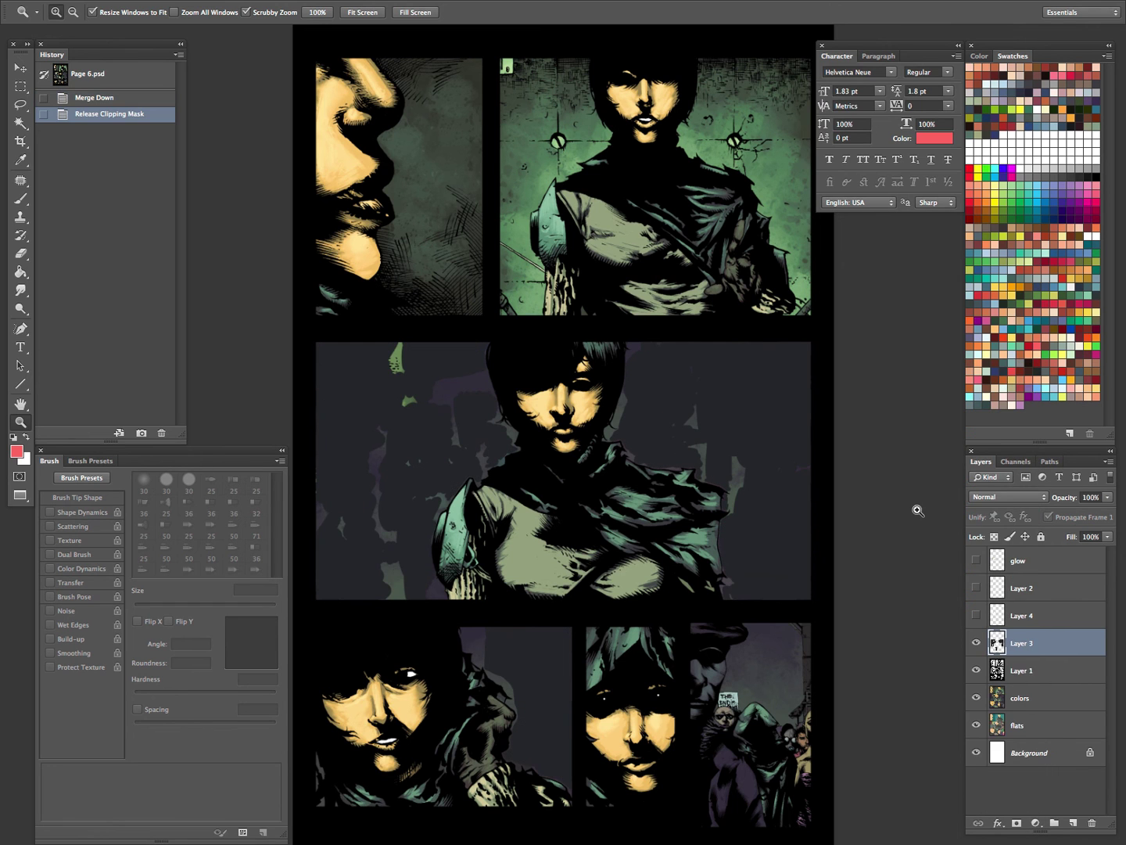
key(Tab)
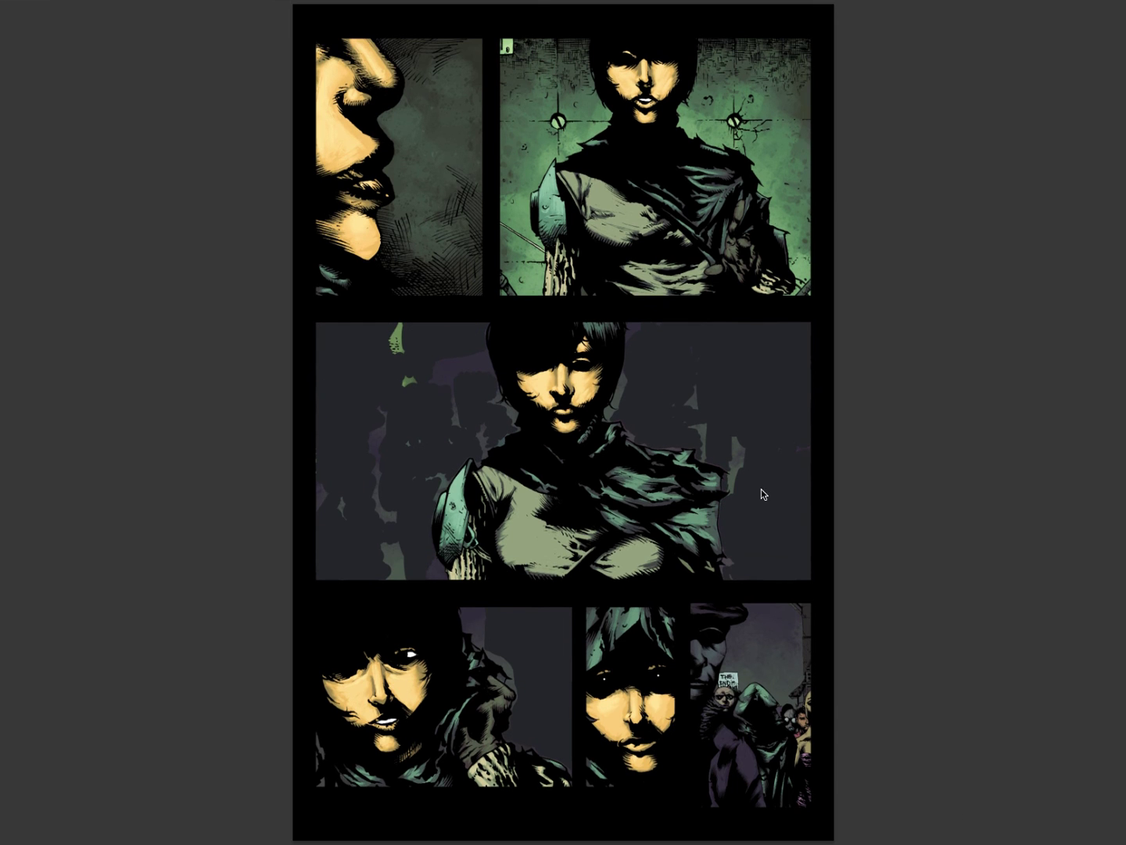
click(521, 606)
scroll(601, 594, down, 2)
click(603, 491)
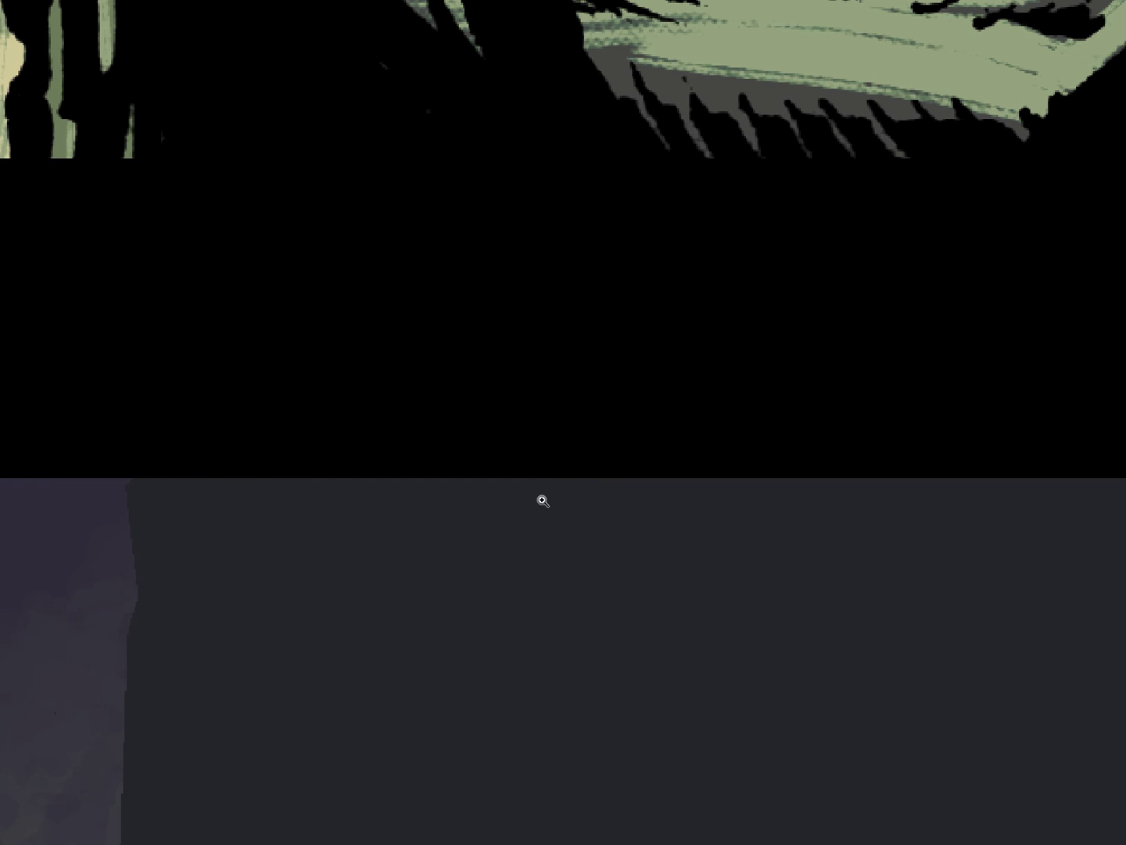
scroll(595, 505, up, 3)
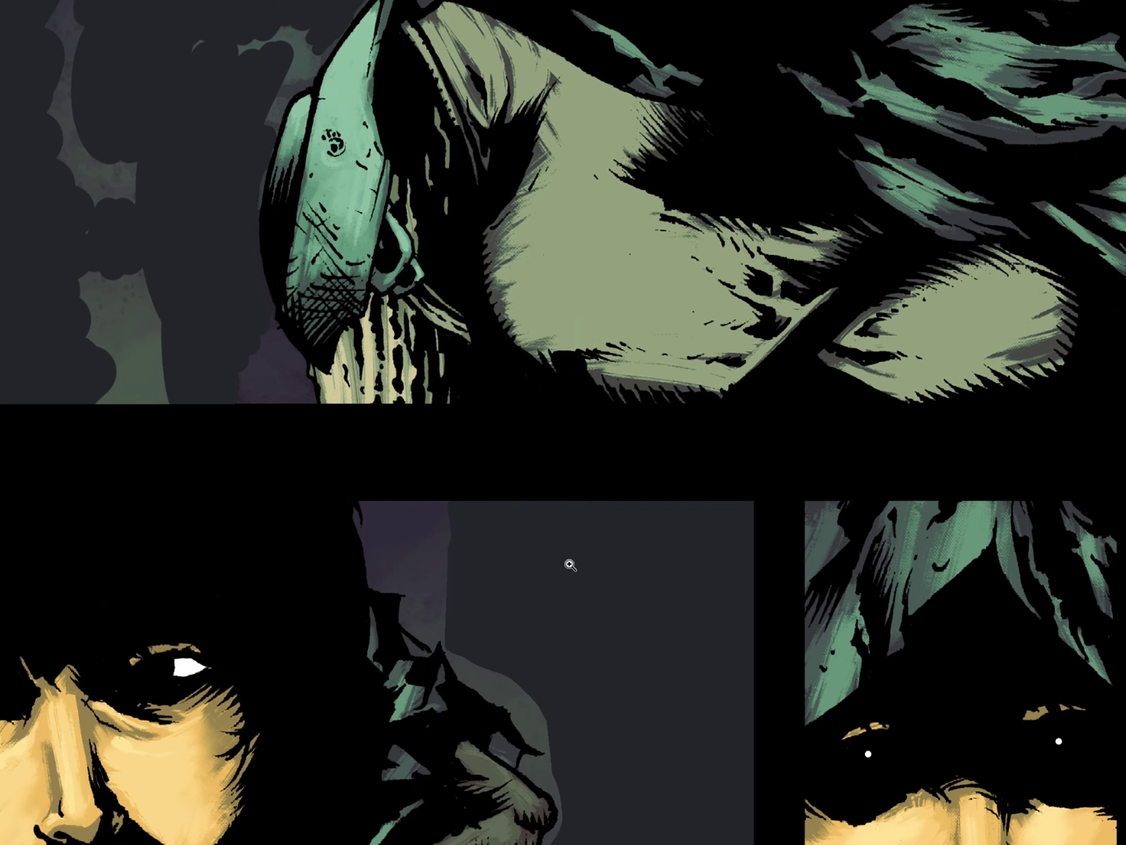
Examine Page 6's whole layout and the middle panel's muted background line art without the interface.
scroll(596, 561, up, 4)
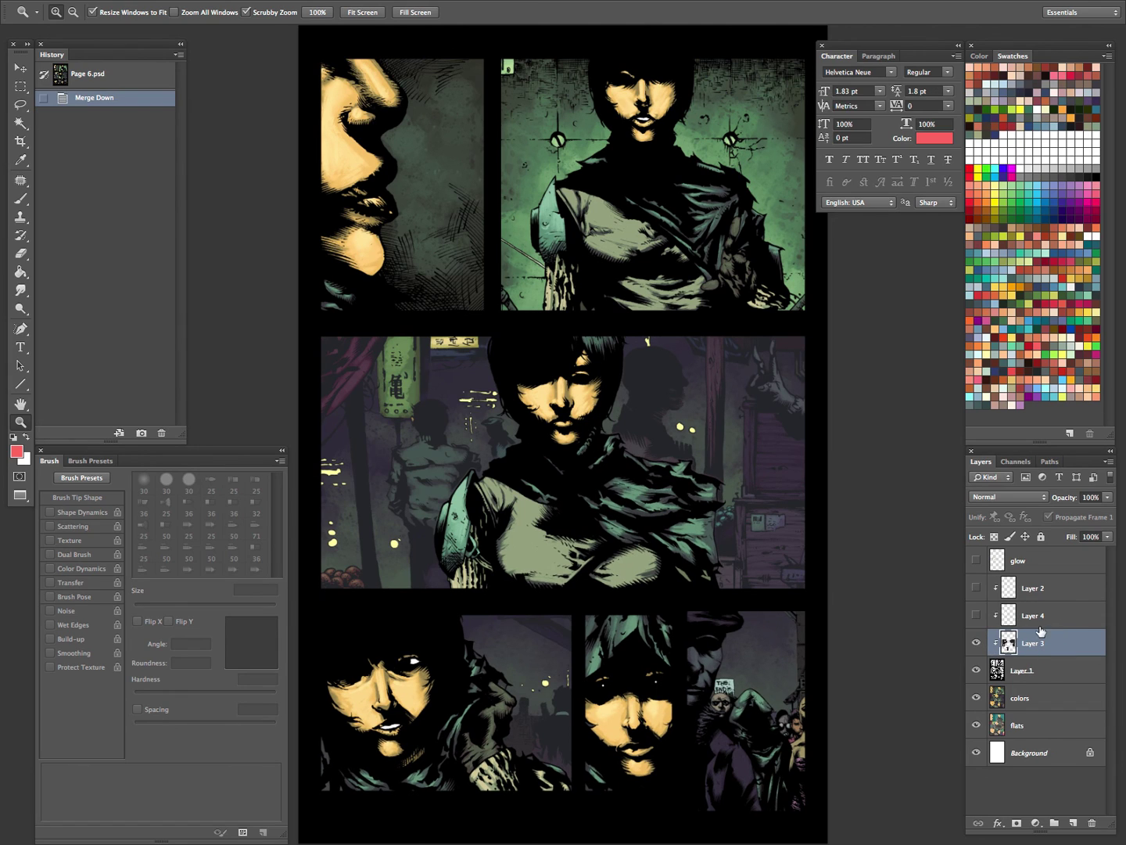
key(Tab)
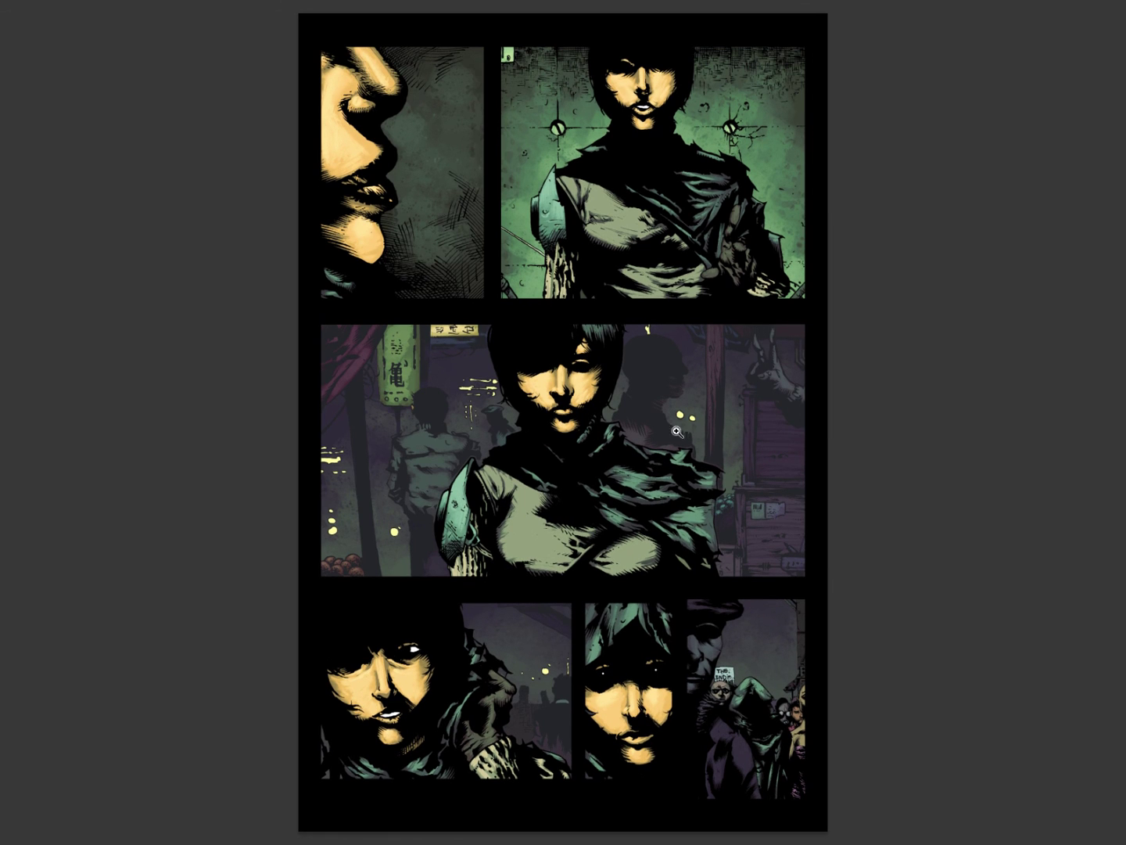
scroll(723, 475, down, 3)
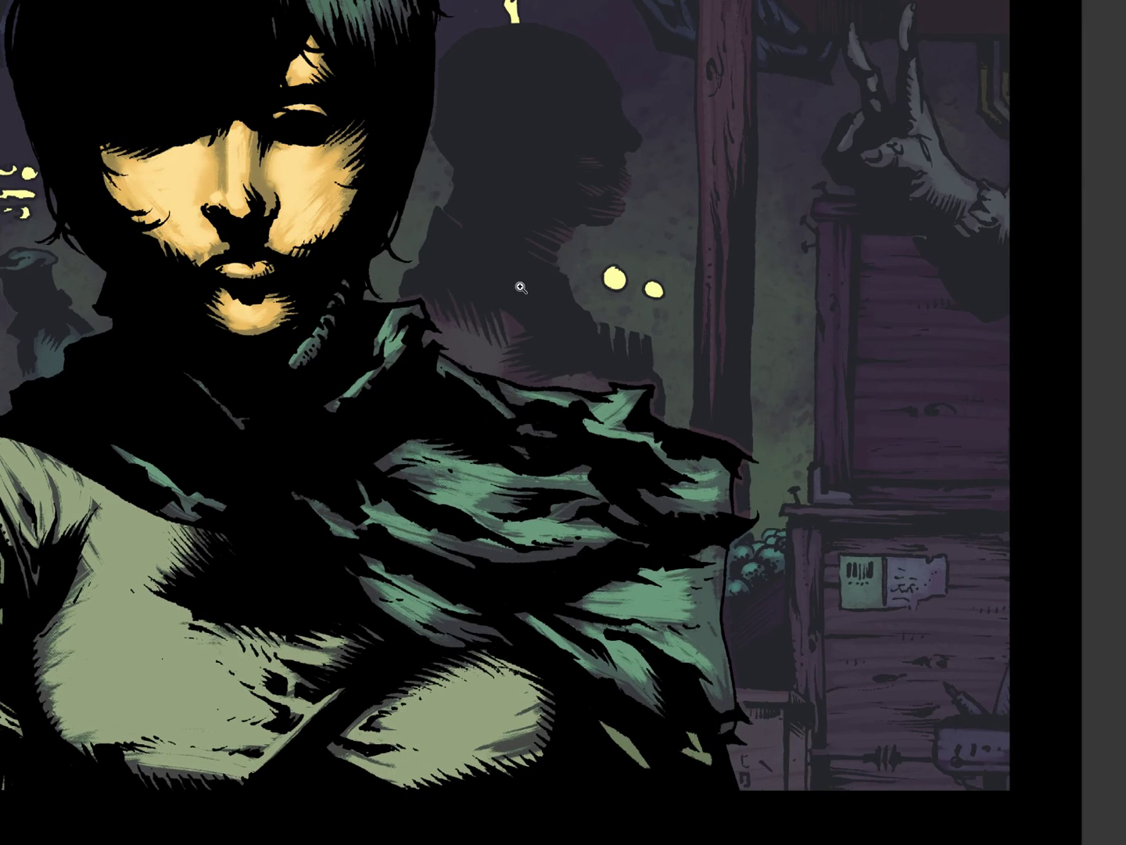
scroll(724, 462, up, 1)
scroll(724, 462, up, 2)
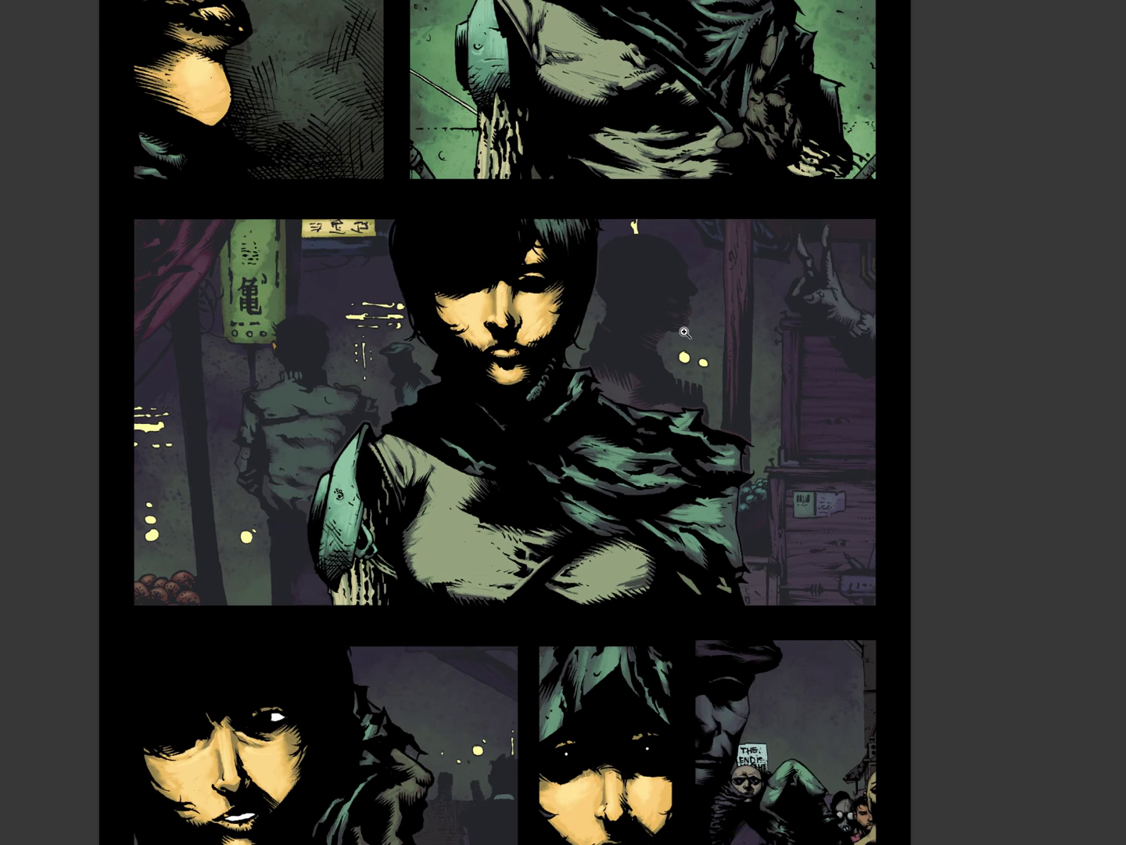
Try a Levels adjustment on Layer 3, shifting the input highlights and midtones of its line colors.
key(Tab)
key(ctrl+l)
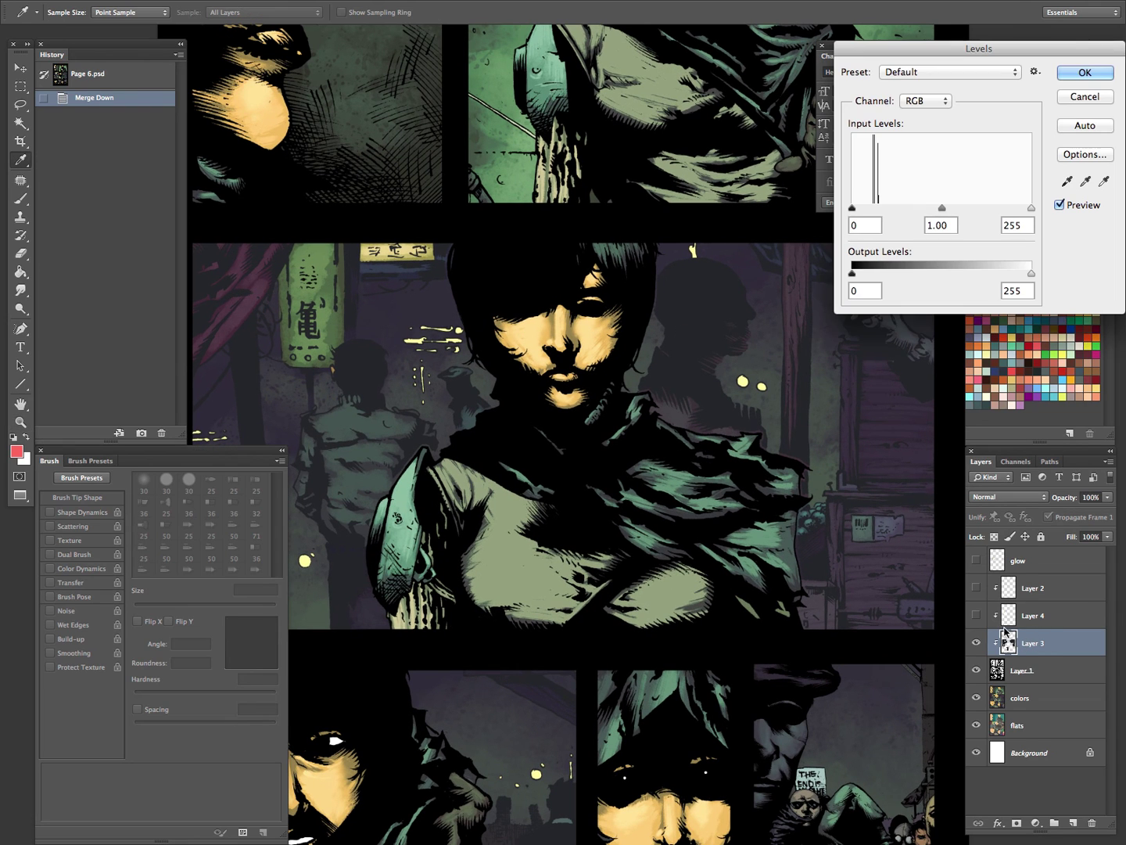
drag(1031, 209, 1017, 212)
mouse_move(935, 209)
mouse_down()
mouse_move(919, 212)
mouse_move(933, 211)
mouse_up()
key(Return)
key(z)
key(Tab)
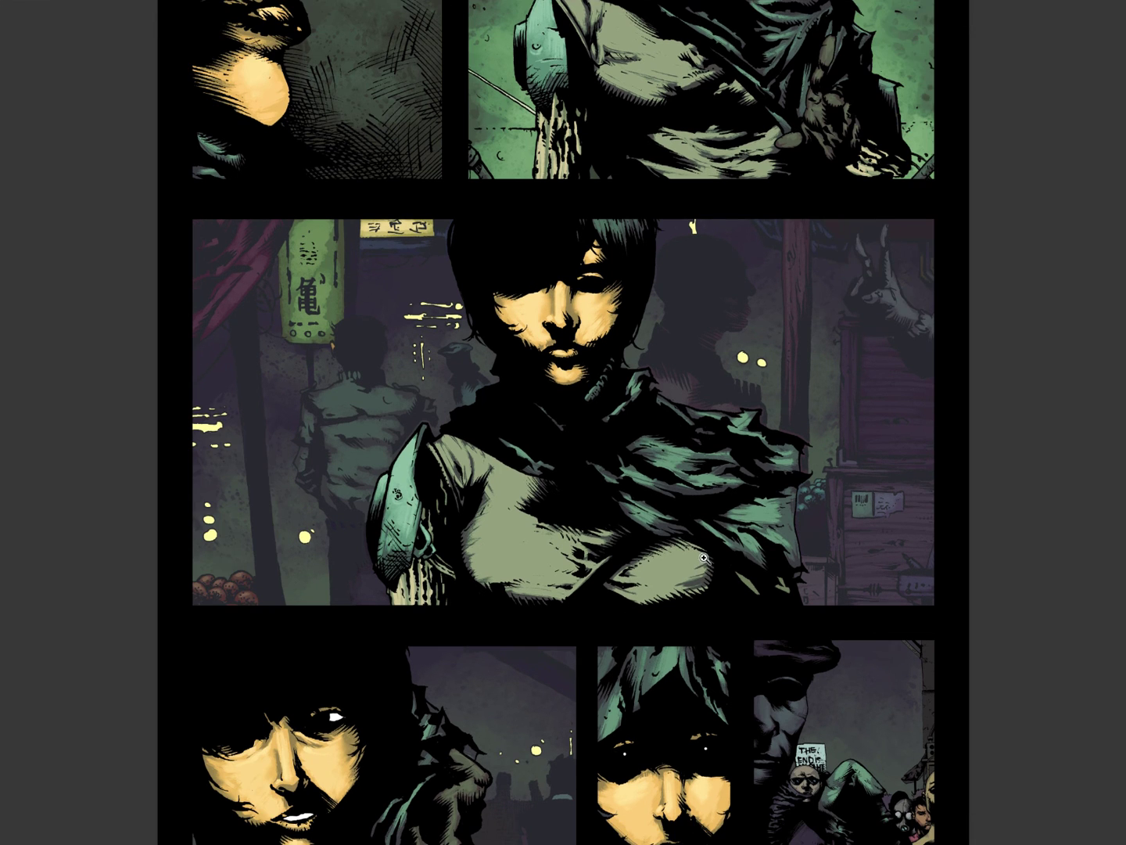
Compare the black foreground outlines with the colored background lines around the shoulder armor in Page 6's middle panel.
drag(732, 576, 815, 615)
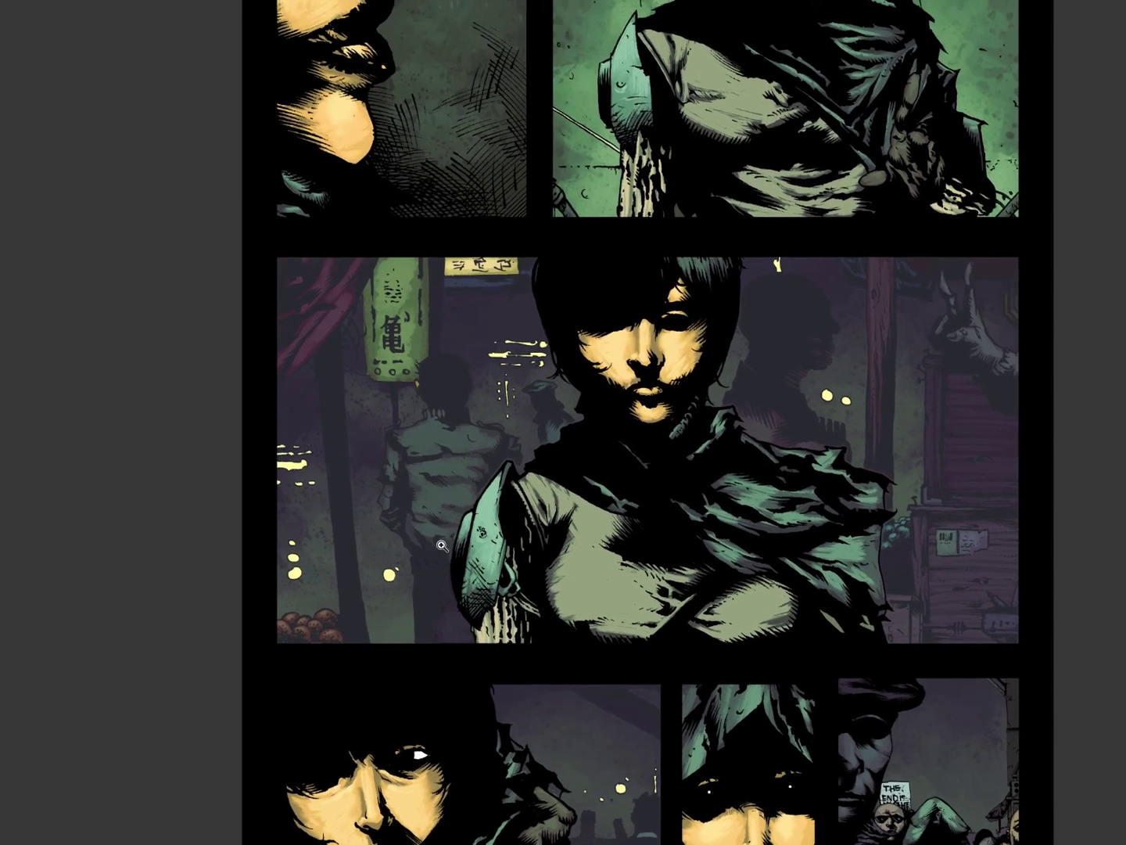
drag(445, 557, 406, 604)
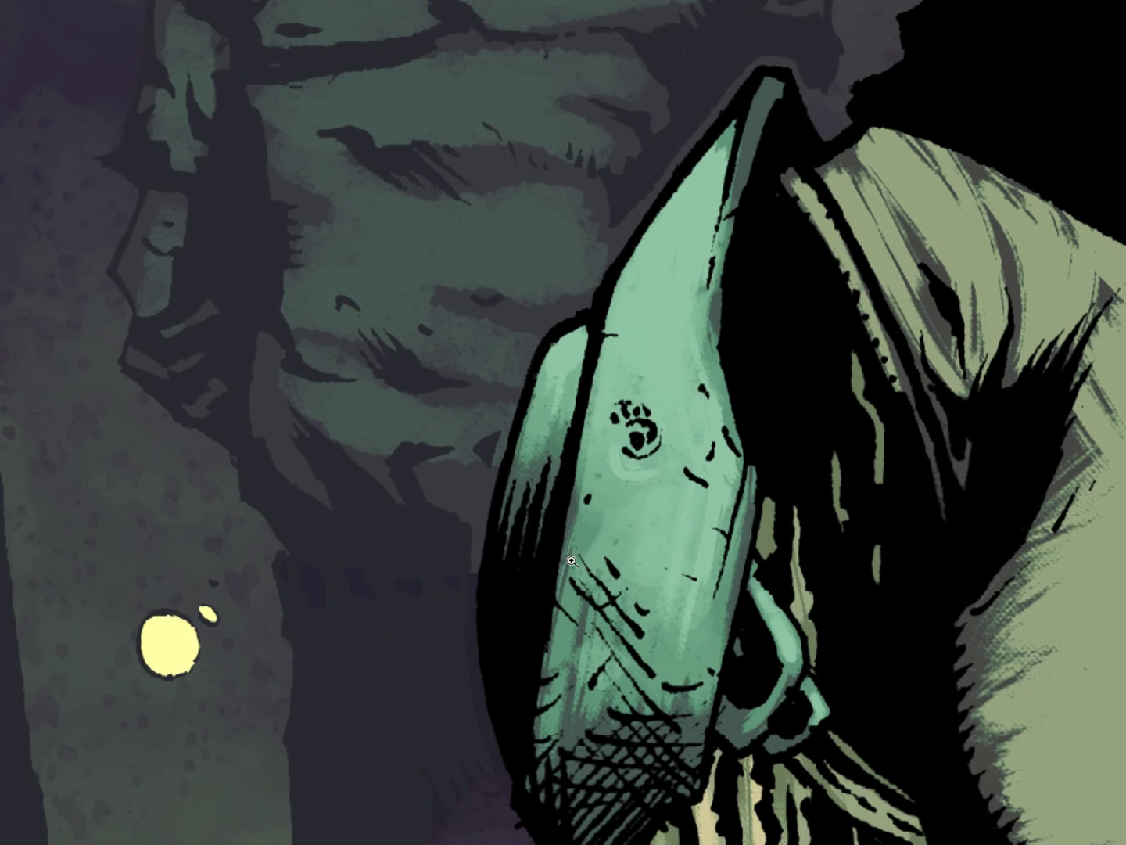
drag(571, 561, 489, 563)
drag(700, 590, 629, 322)
scroll(732, 553, down, 2)
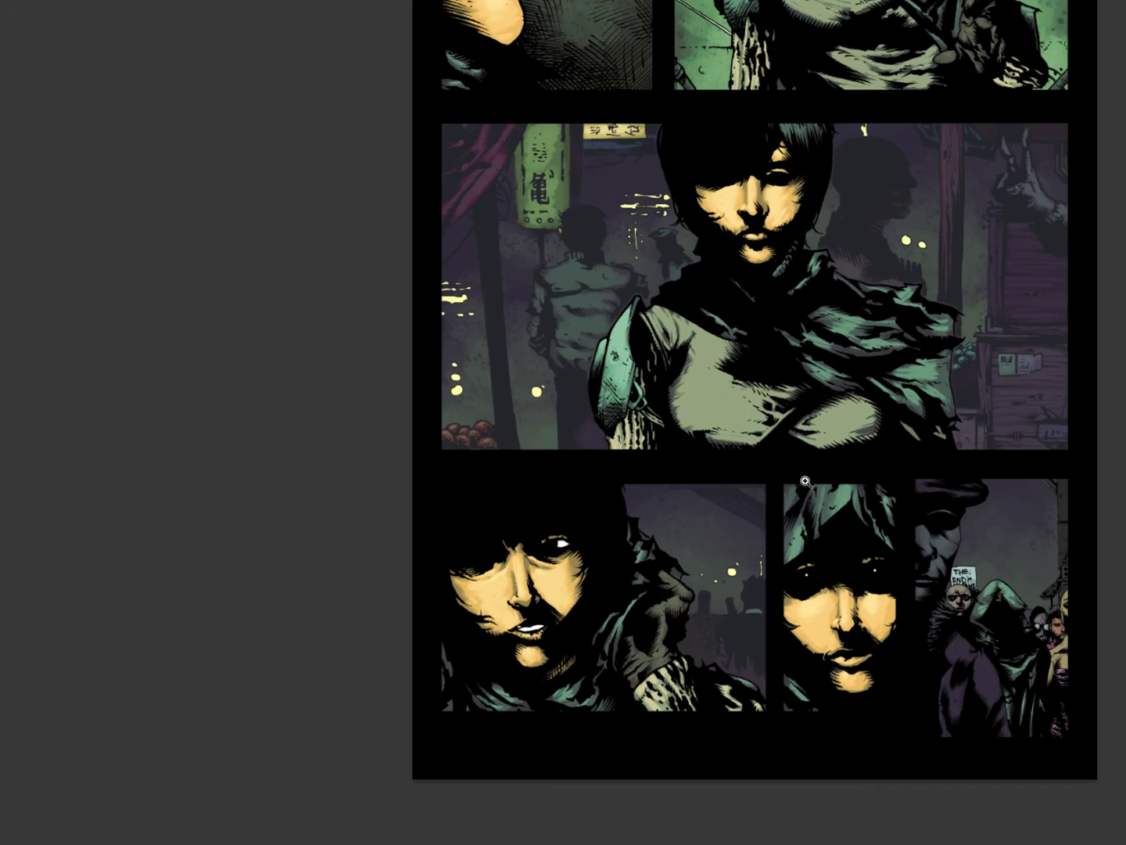
drag(806, 481, 609, 650)
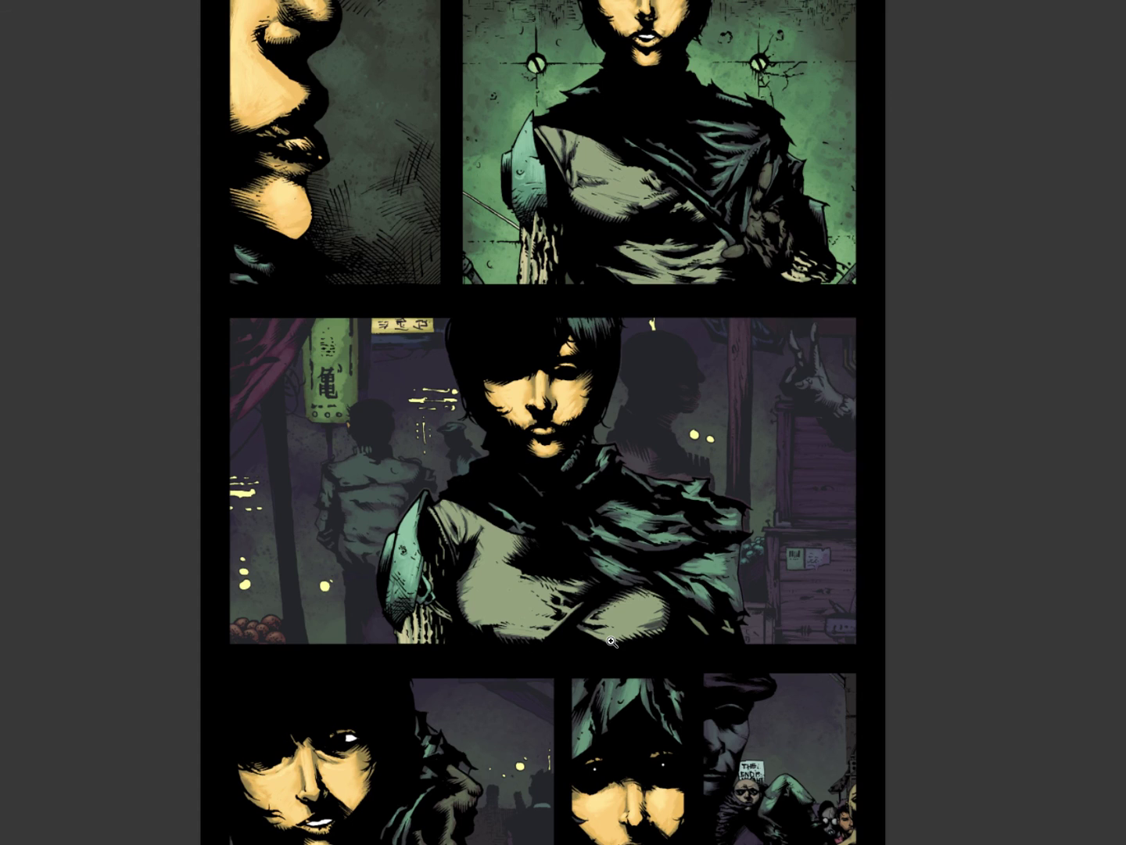
click(390, 570)
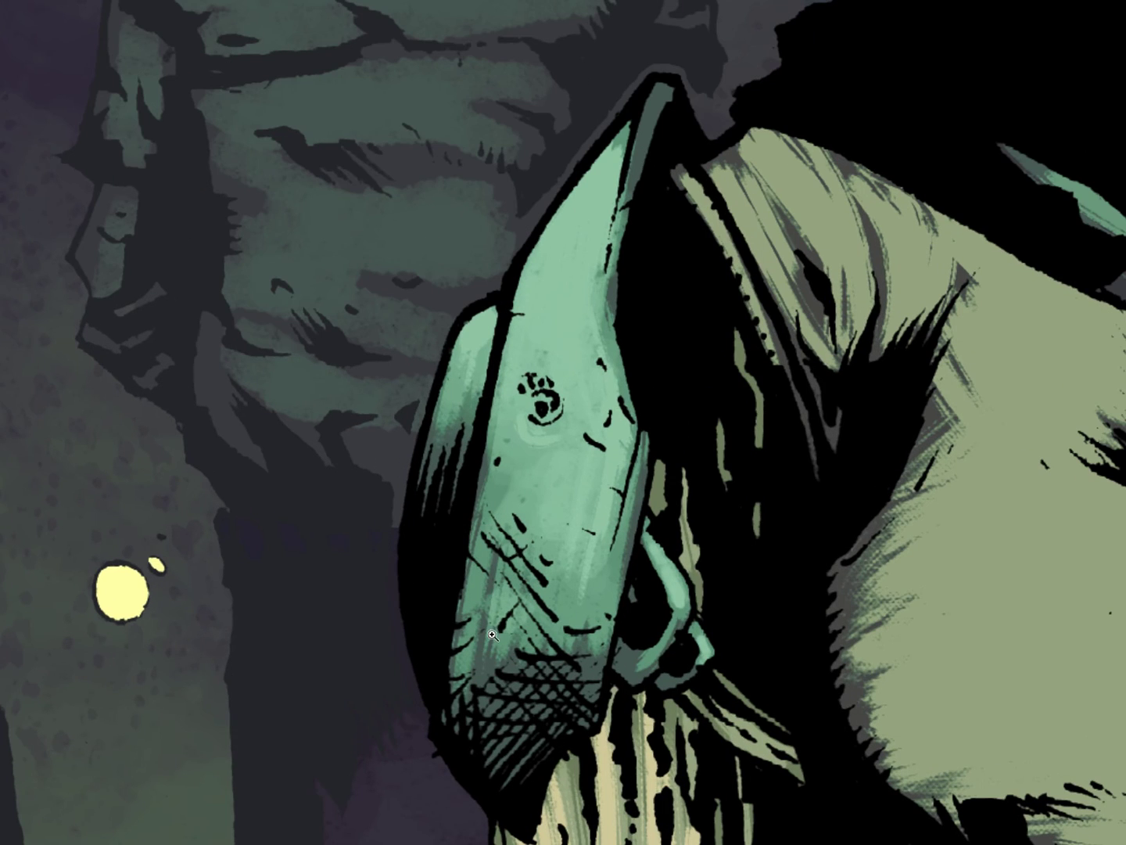
drag(603, 539, 490, 551)
drag(760, 556, 520, 499)
drag(667, 458, 619, 496)
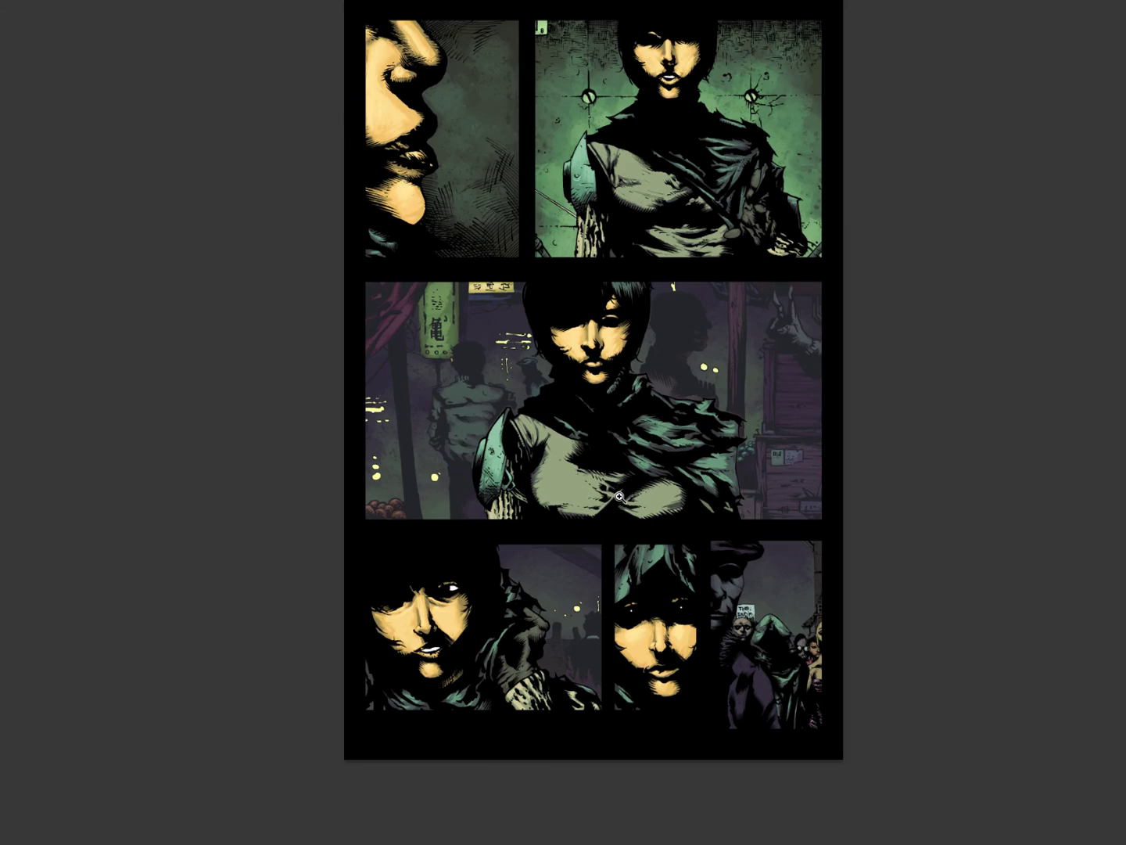
drag(542, 300, 540, 401)
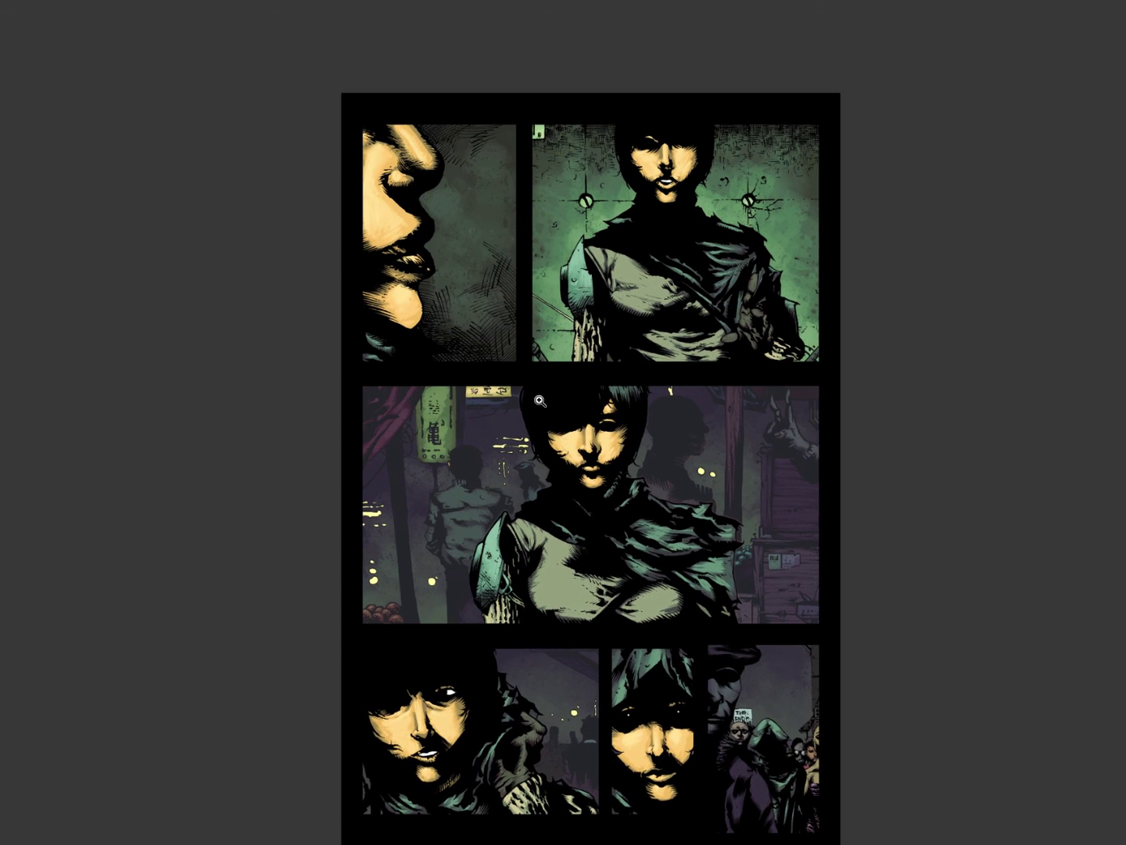
Bring back the interface and show Layer 4 and Layer 2, focusing on the green lantern in the middle panel.
key(Tab)
click(410, 378)
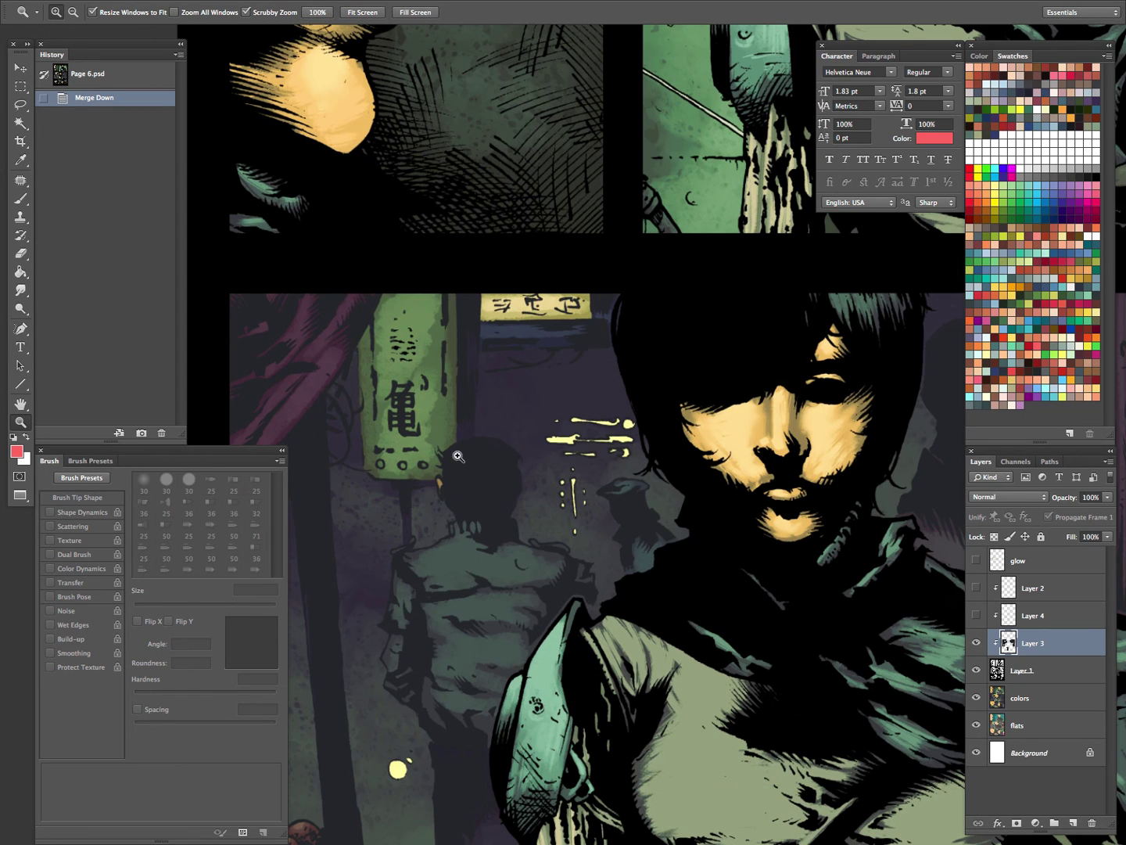
drag(571, 390, 698, 400)
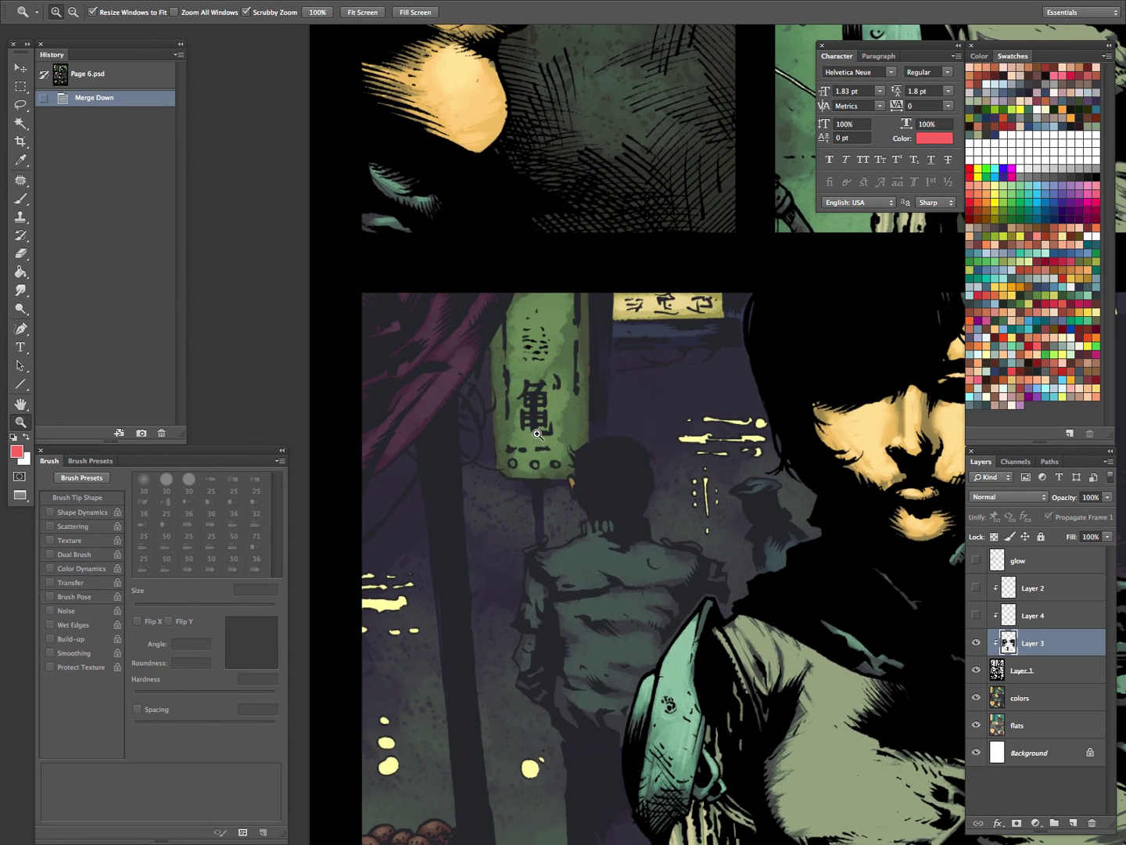
click(976, 616)
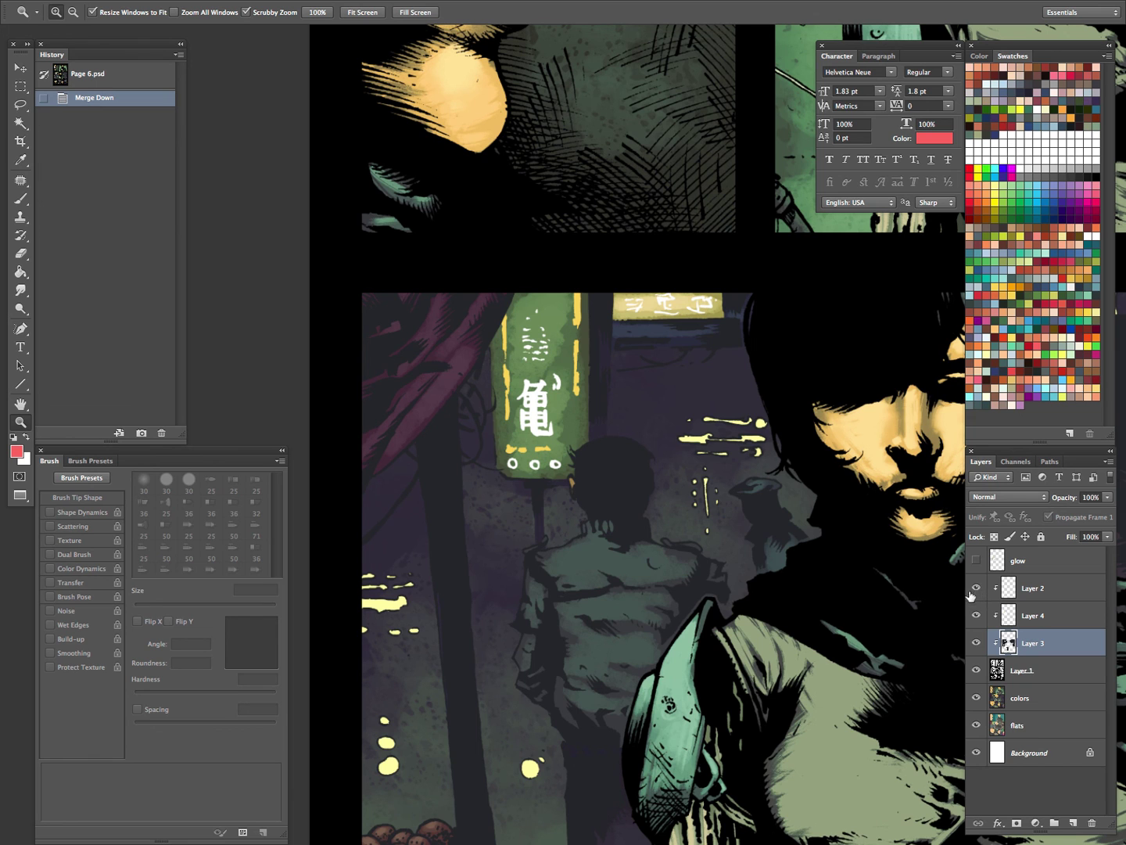
Toggle Layer 2 off and on to compare the line art around the wall lights in the green panel.
drag(866, 452, 679, 668)
drag(819, 430, 674, 761)
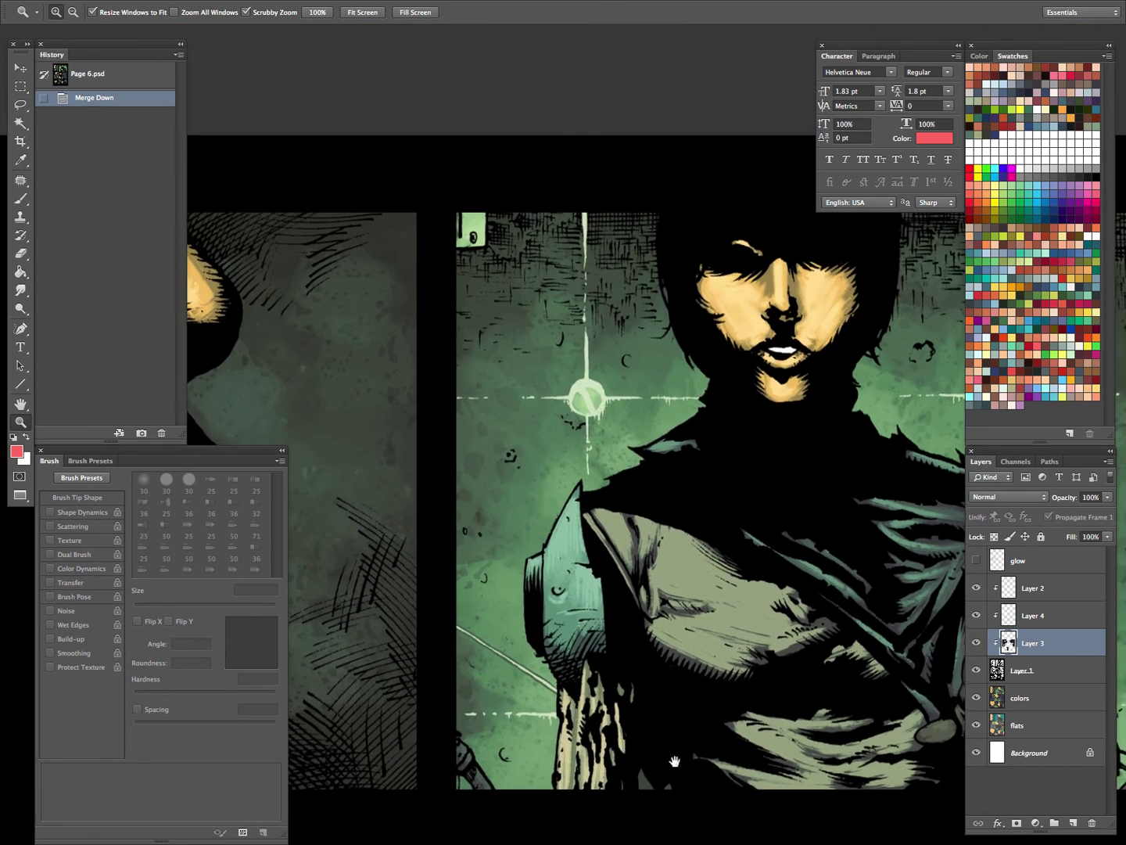
drag(784, 580, 595, 622)
drag(493, 481, 546, 466)
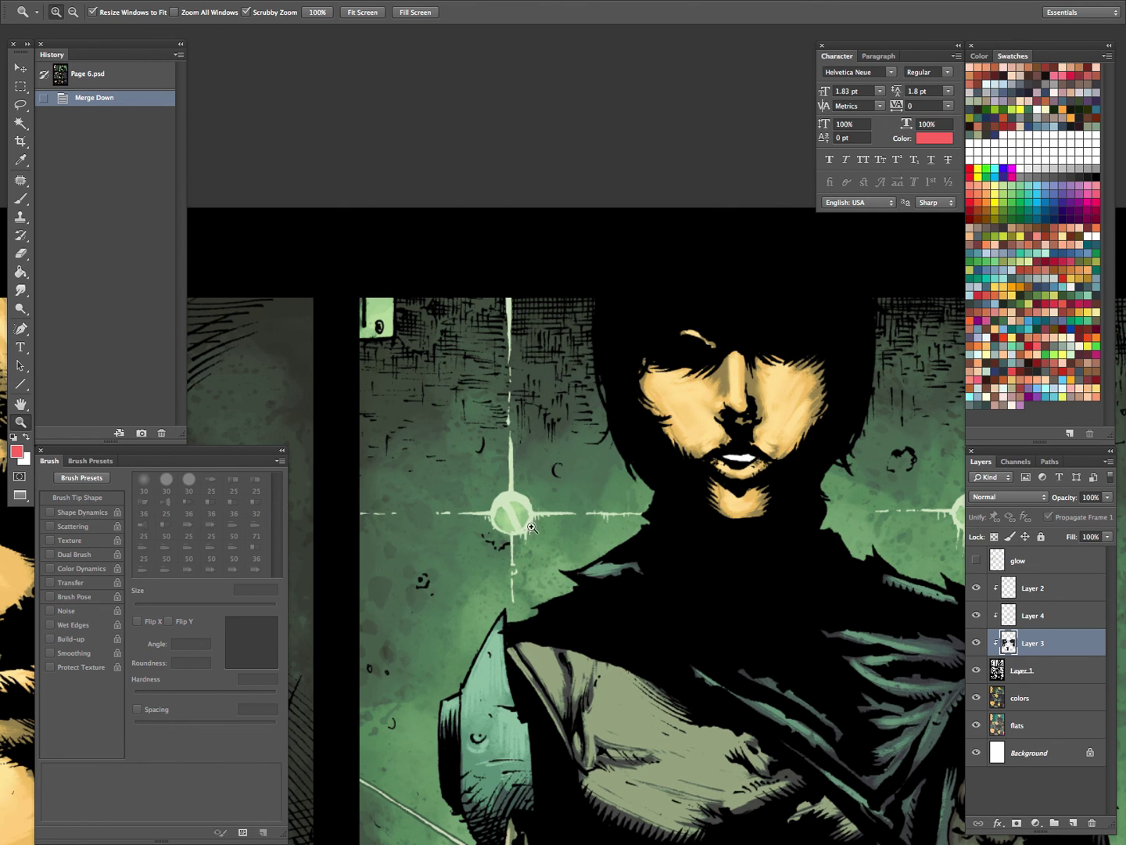
click(976, 588)
click(976, 588)
click(975, 588)
click(976, 589)
Show the glow layer over the full page and inspect the lights in the lower panels.
drag(710, 551, 659, 551)
drag(653, 674, 641, 408)
drag(708, 534, 549, 534)
drag(702, 625, 745, 477)
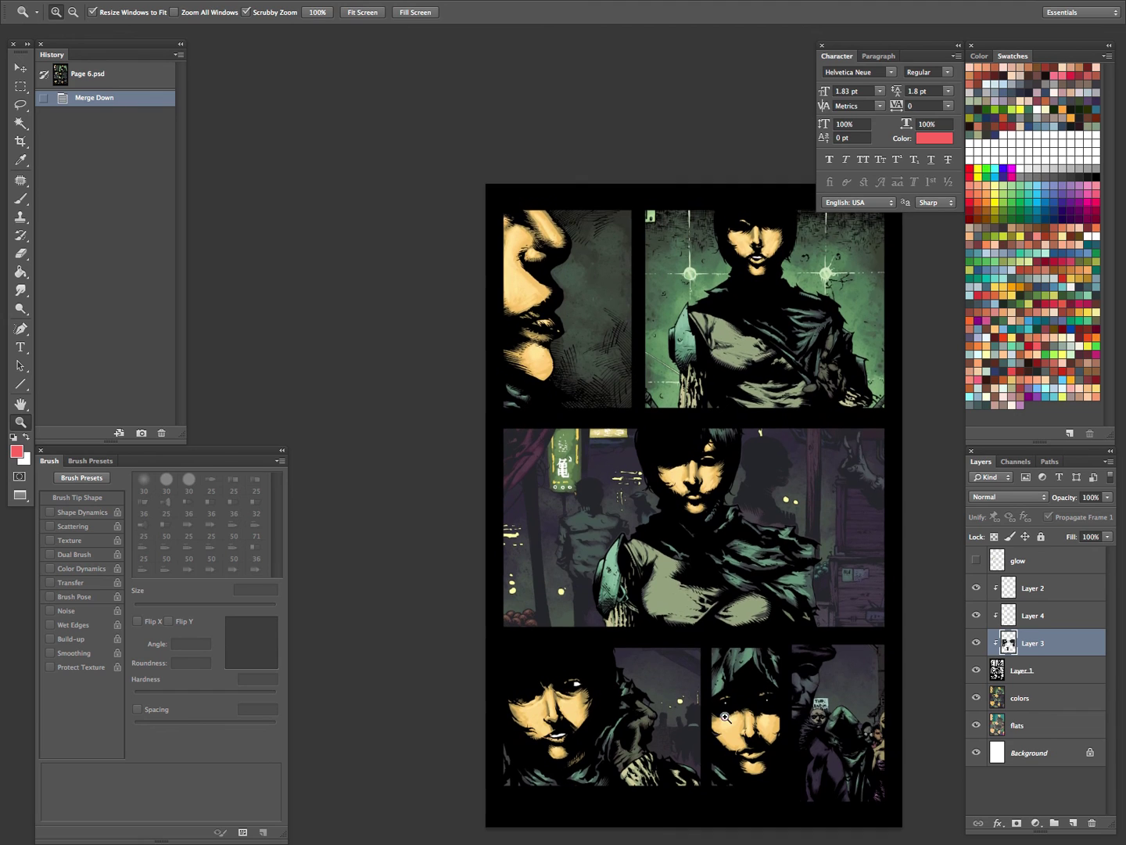
click(976, 559)
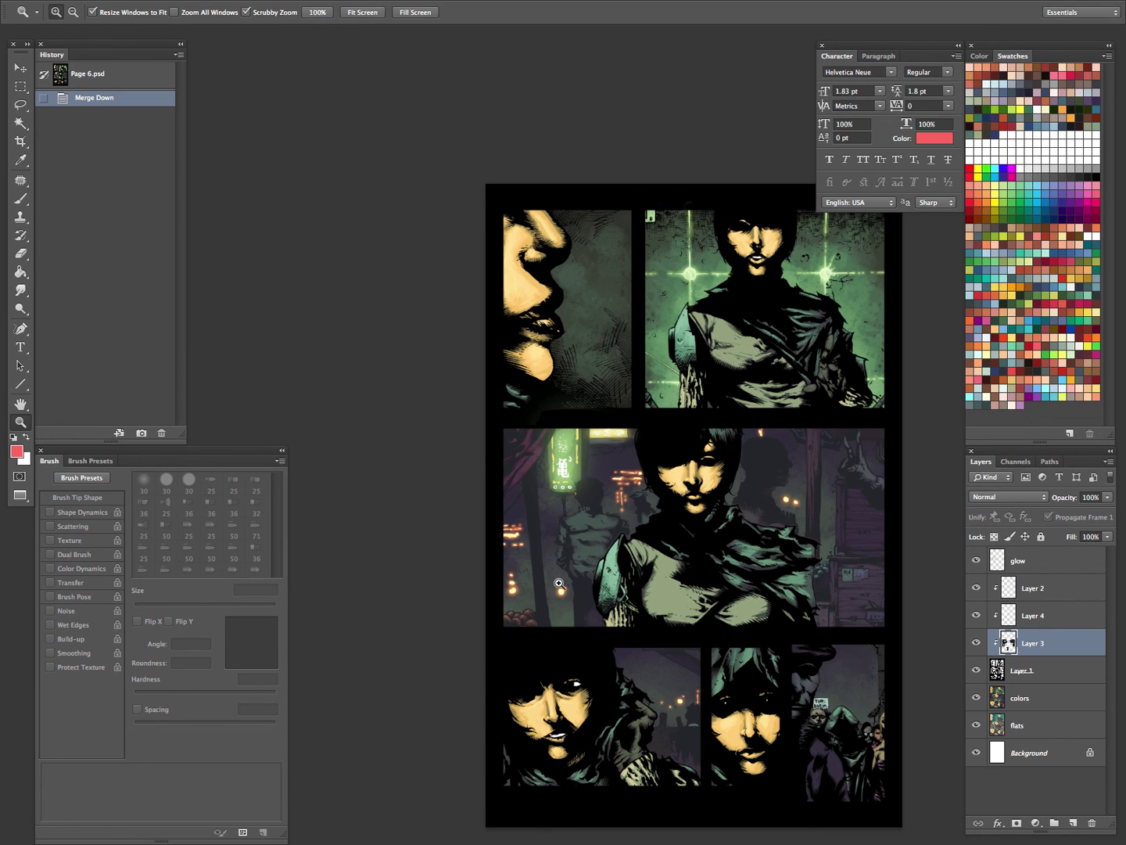
click(726, 742)
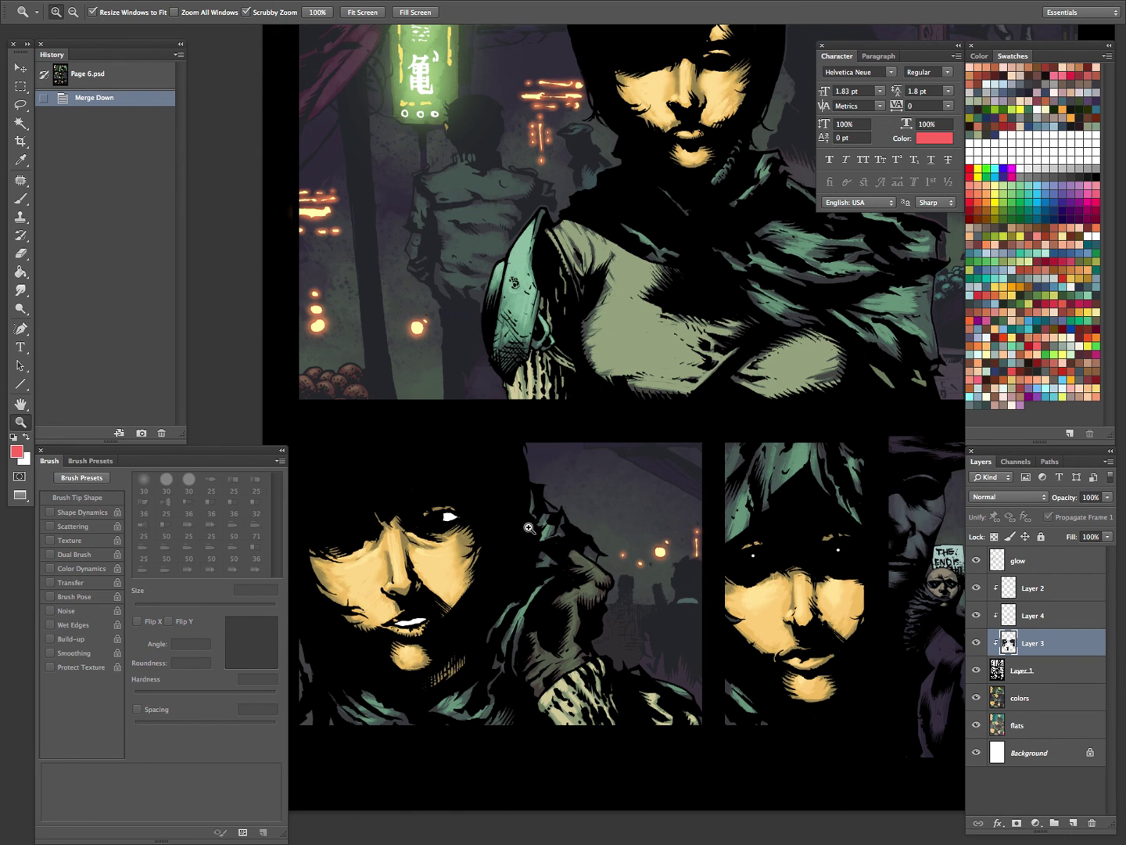
Switch to Page 17.psd, enlarge it with the interface shown, and hide the glows, Layer 2 and Layer 3 layers.
key(super+1)
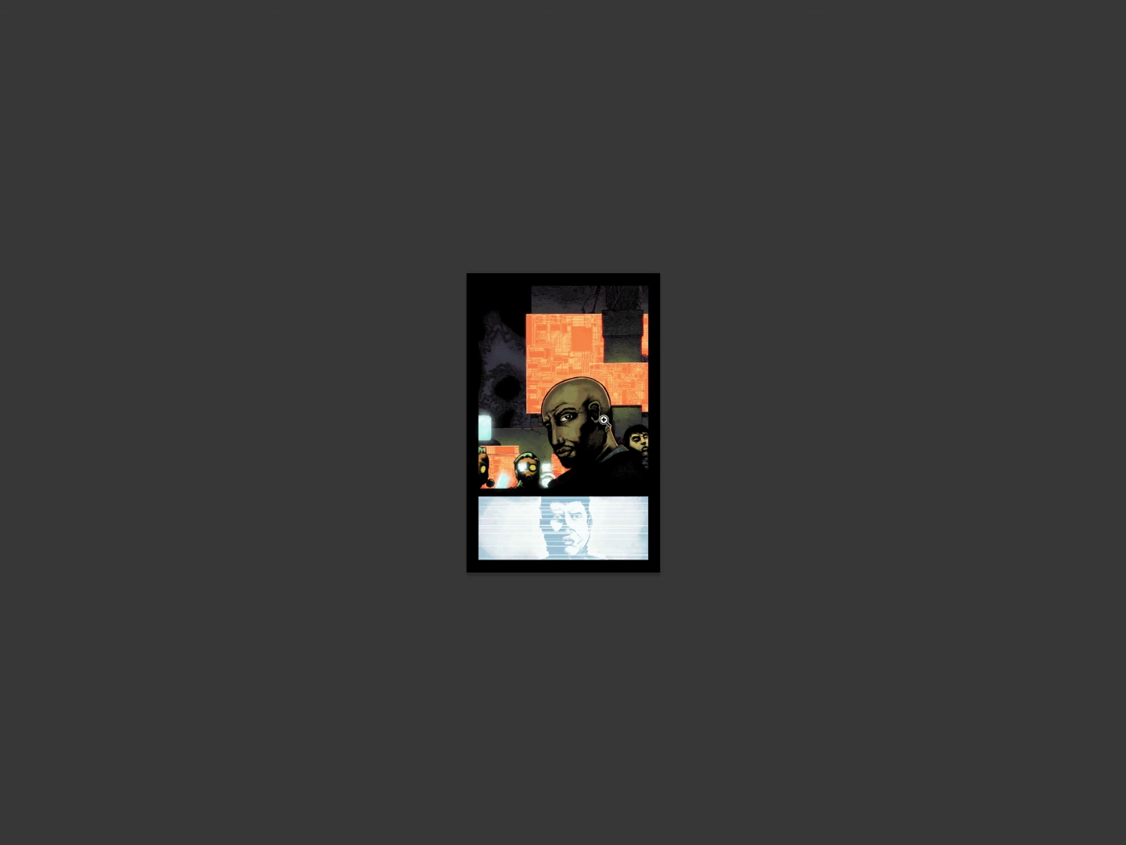
key(super+0)
click(540, 584)
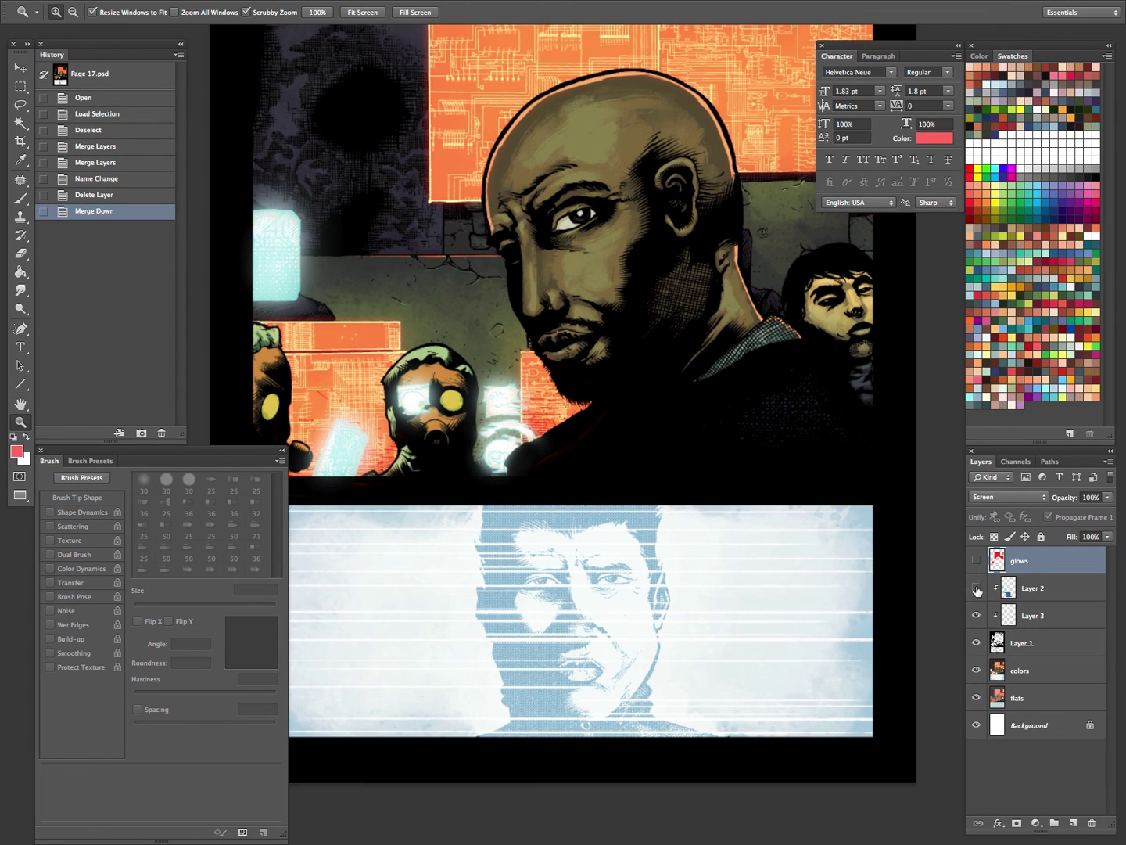
click(976, 588)
click(976, 616)
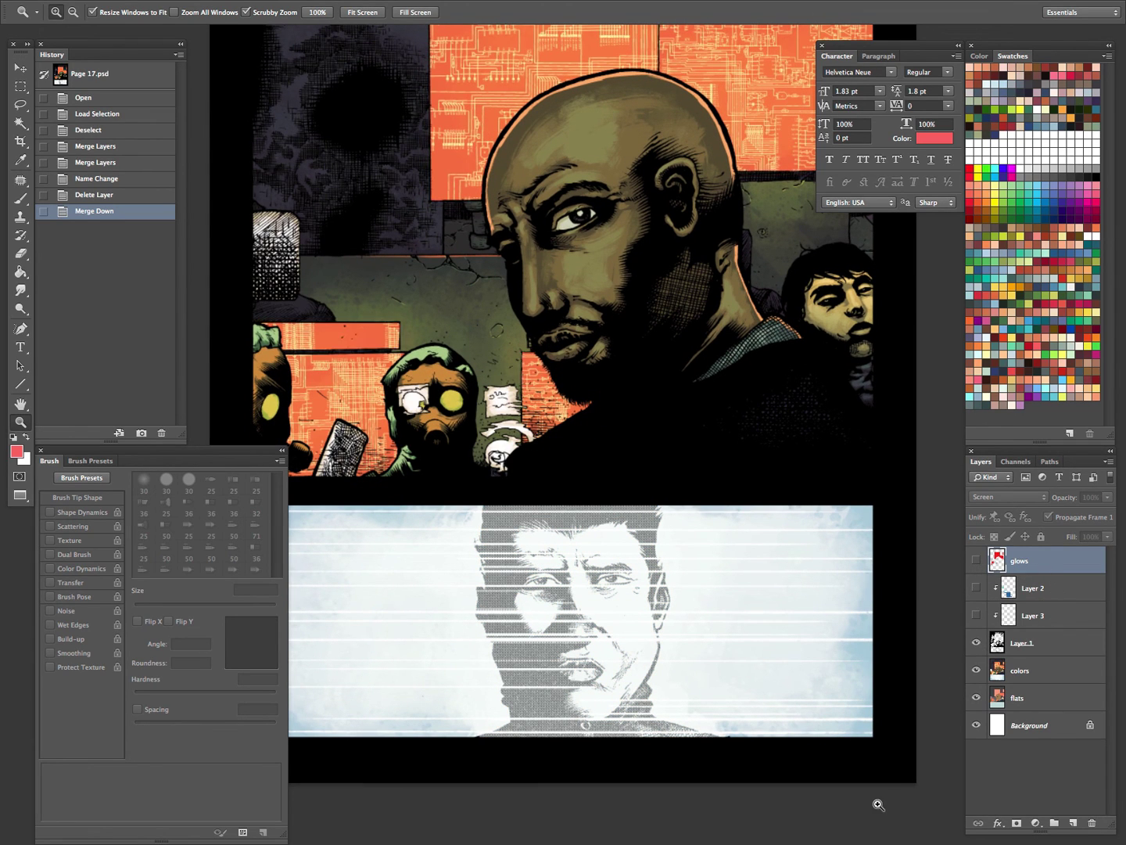
Inspect Page 17's line art across both panels, and show the clipped Layer 3.
drag(688, 453, 698, 725)
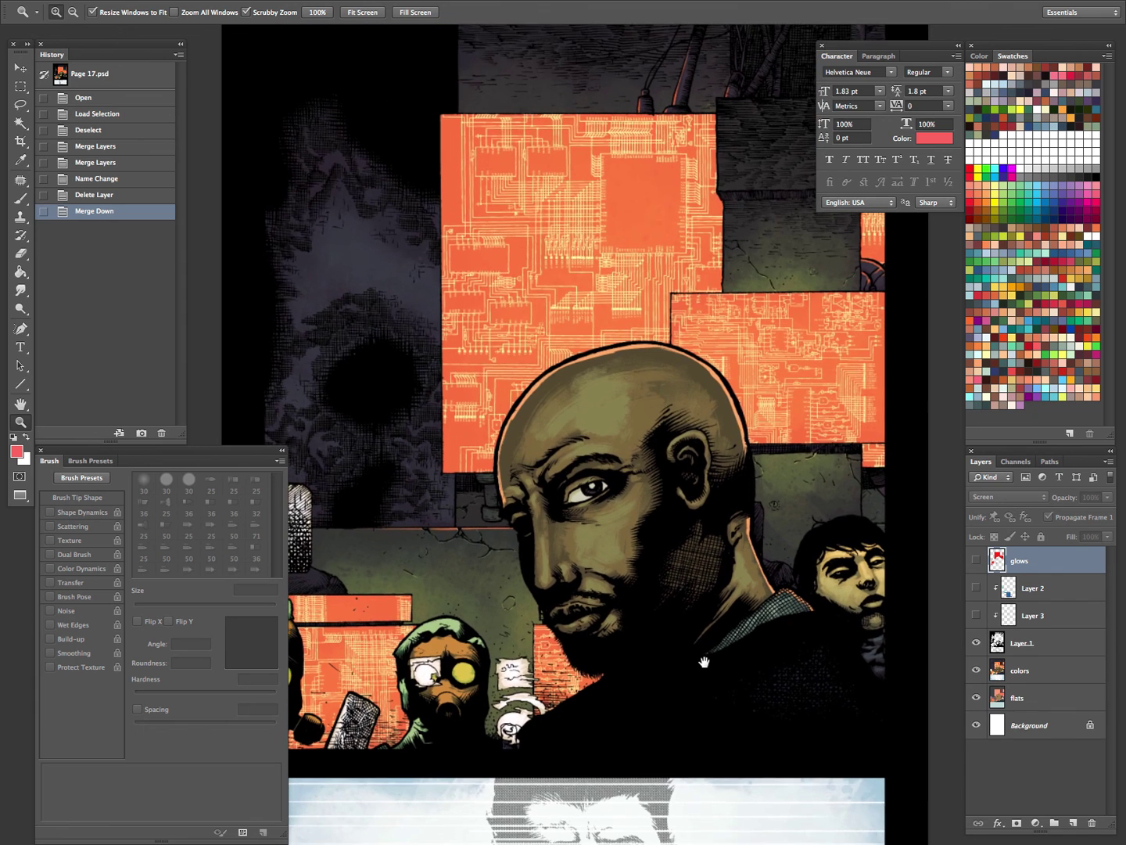
drag(671, 639, 715, 652)
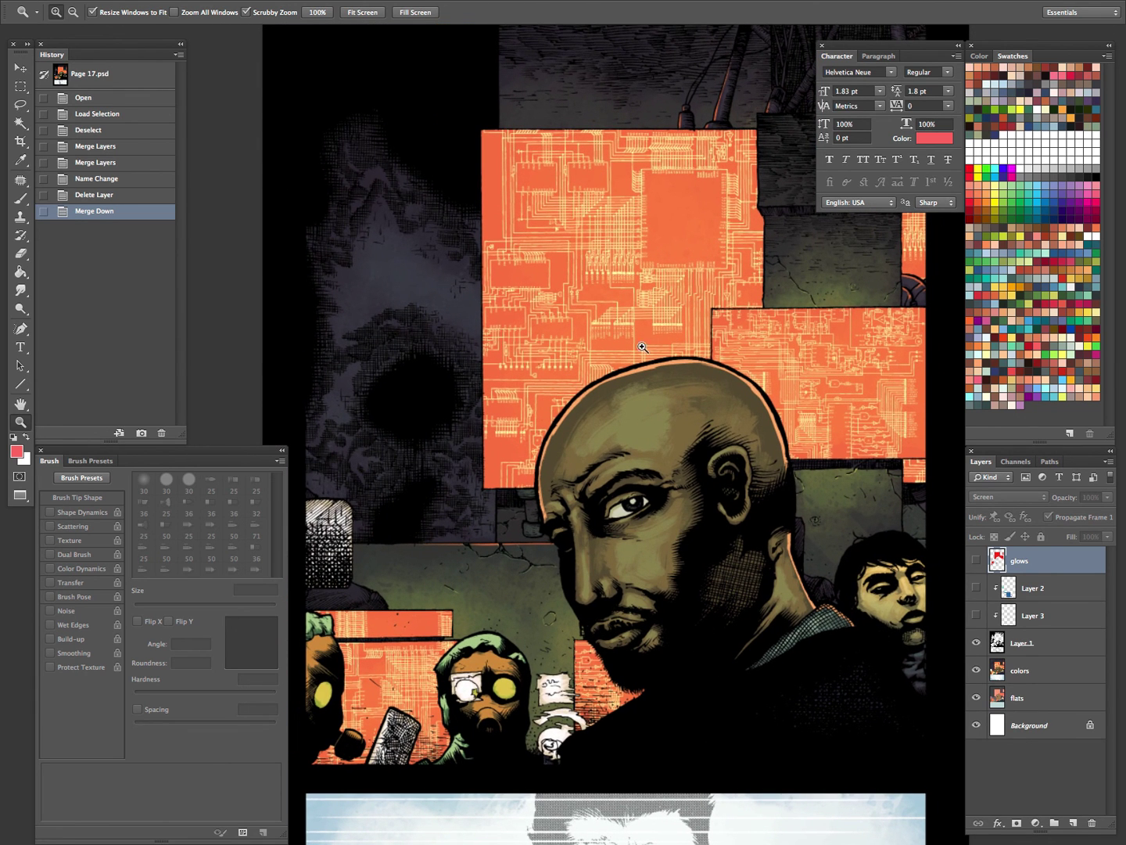
drag(655, 702, 721, 612)
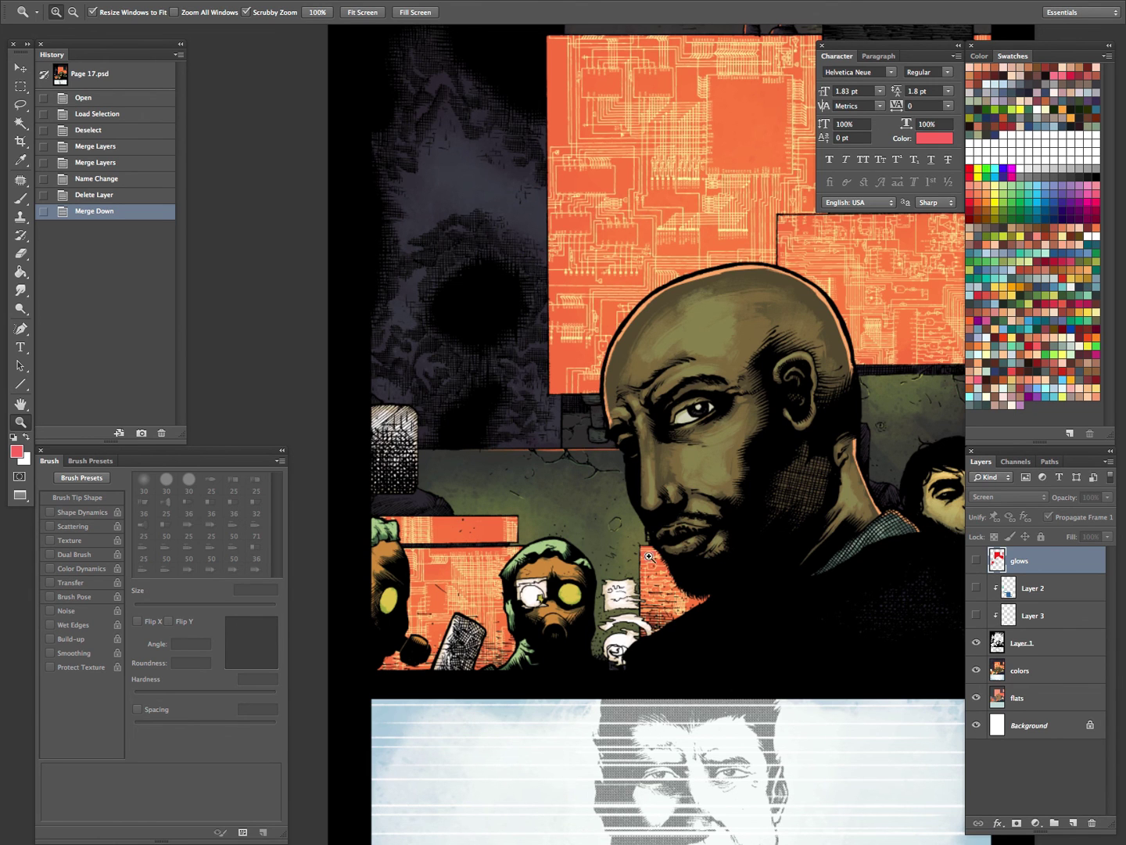
drag(741, 689, 662, 531)
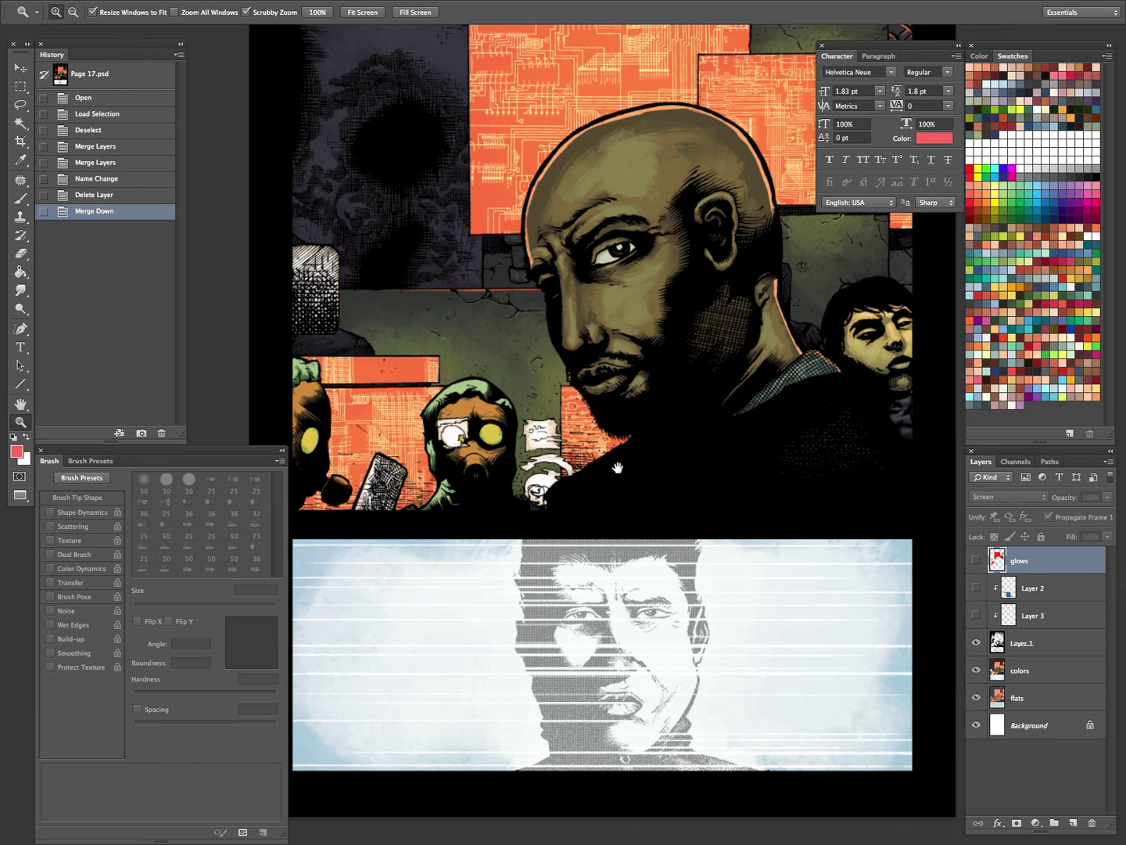
drag(613, 463, 722, 525)
click(976, 616)
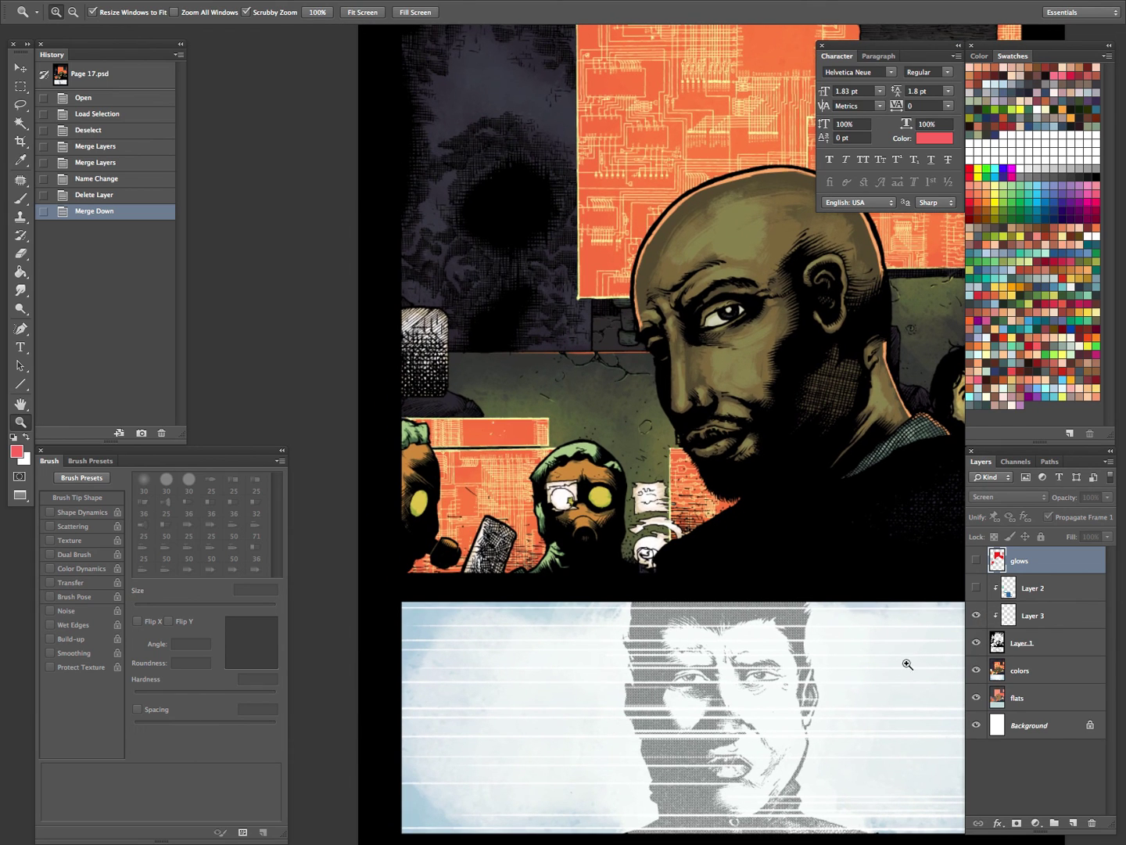
Toggle Layer 3 off and on to compare the outlines of the orange circuit boards, and fit the page in view.
drag(769, 363, 674, 736)
drag(651, 417, 679, 423)
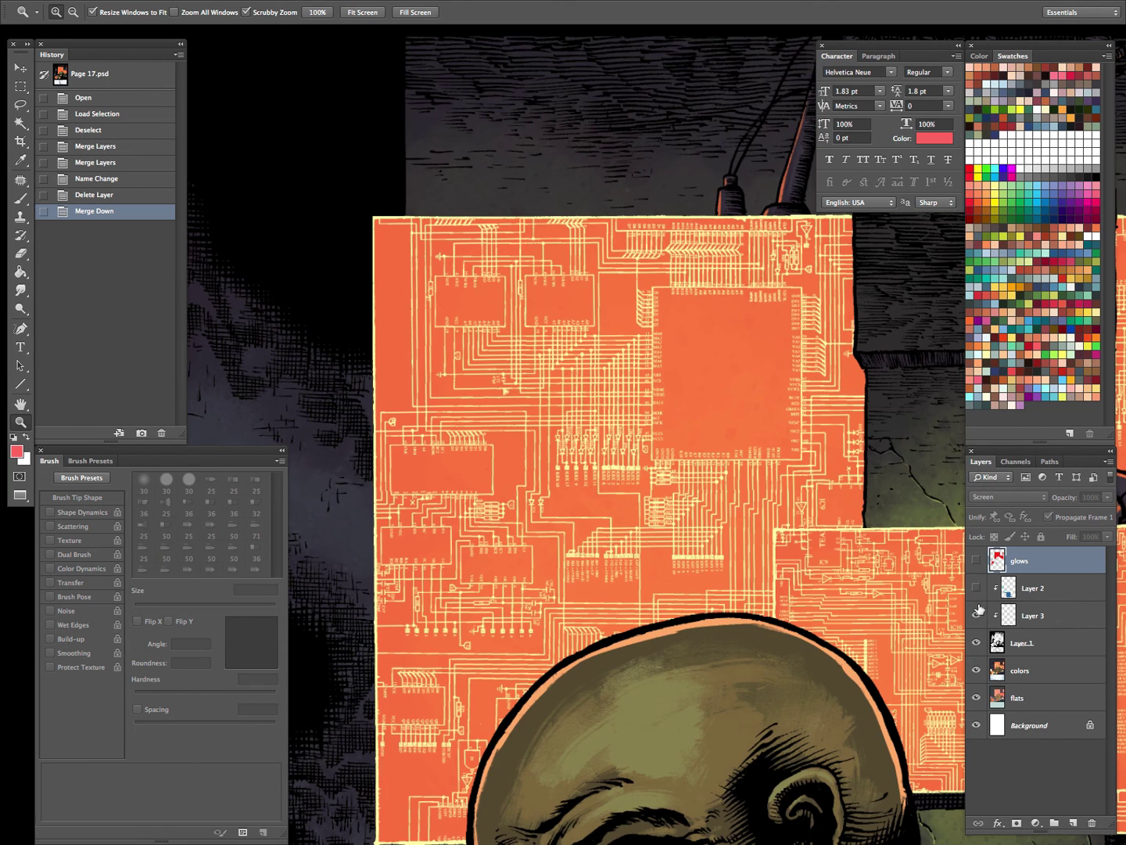
click(976, 615)
click(976, 616)
click(976, 616)
click(976, 615)
key(ctrl+0)
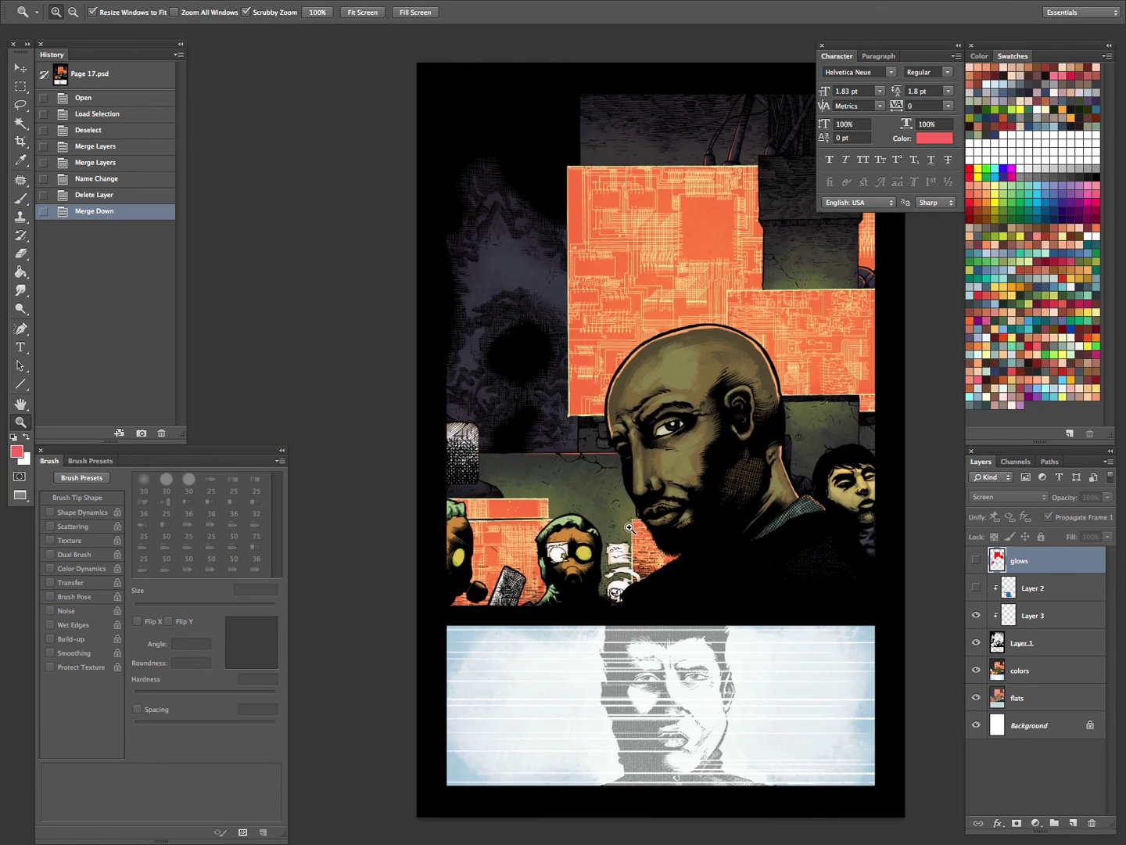
Compare Page 17 with Layer 2 shown and hidden, leave it hidden, and magnify the dotted face in the lower panel.
click(976, 589)
click(975, 588)
click(975, 588)
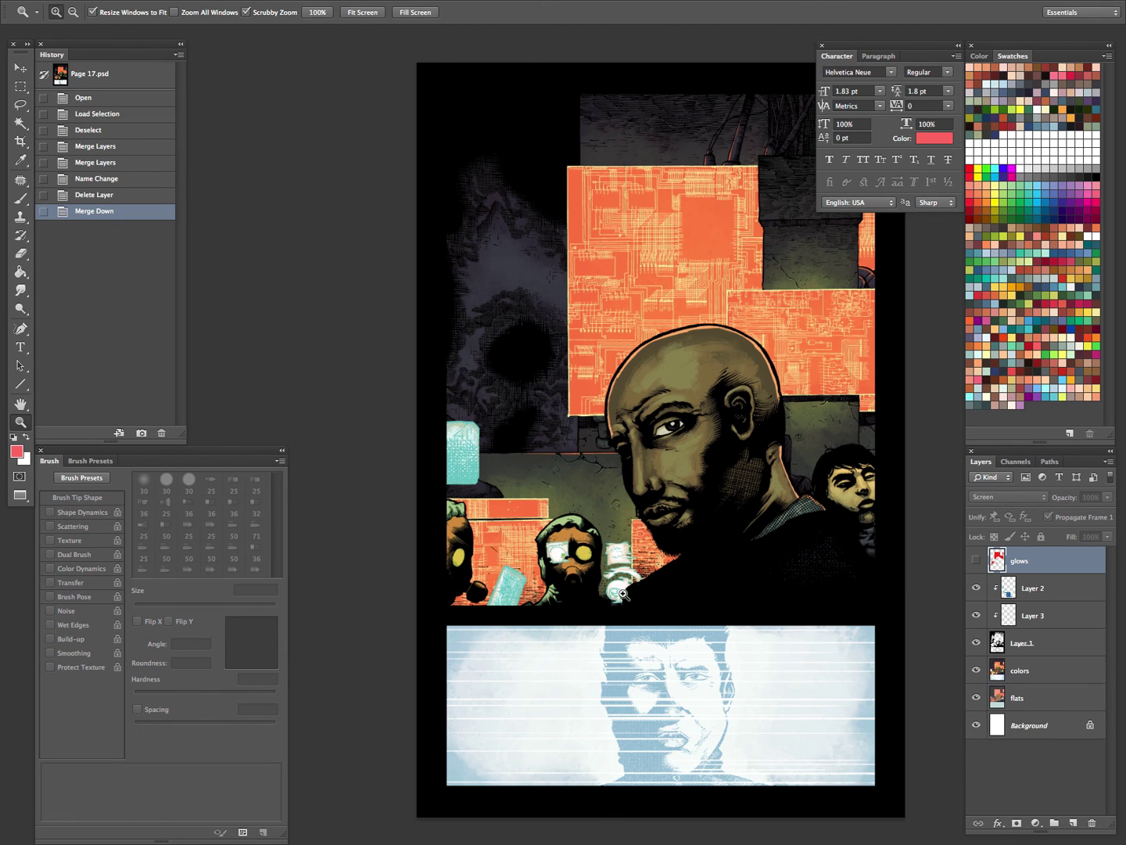
click(976, 589)
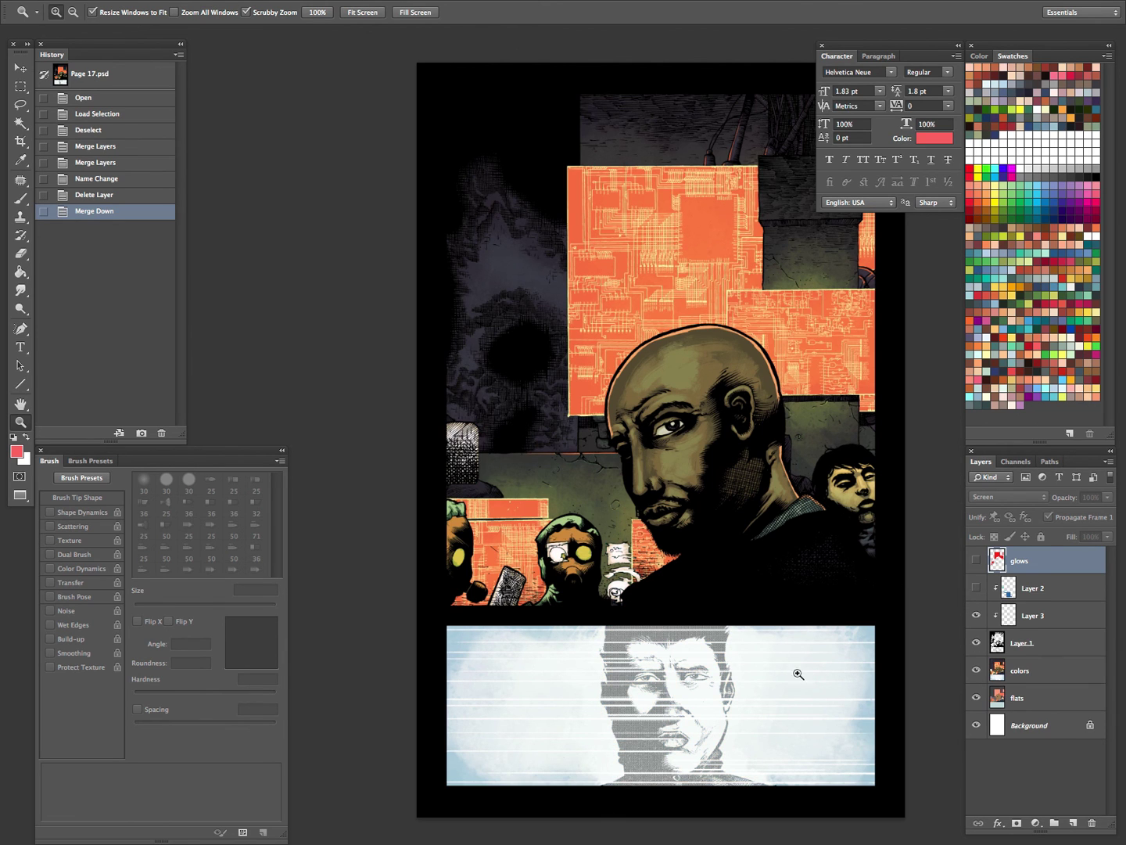
drag(745, 628, 732, 510)
drag(678, 545, 688, 607)
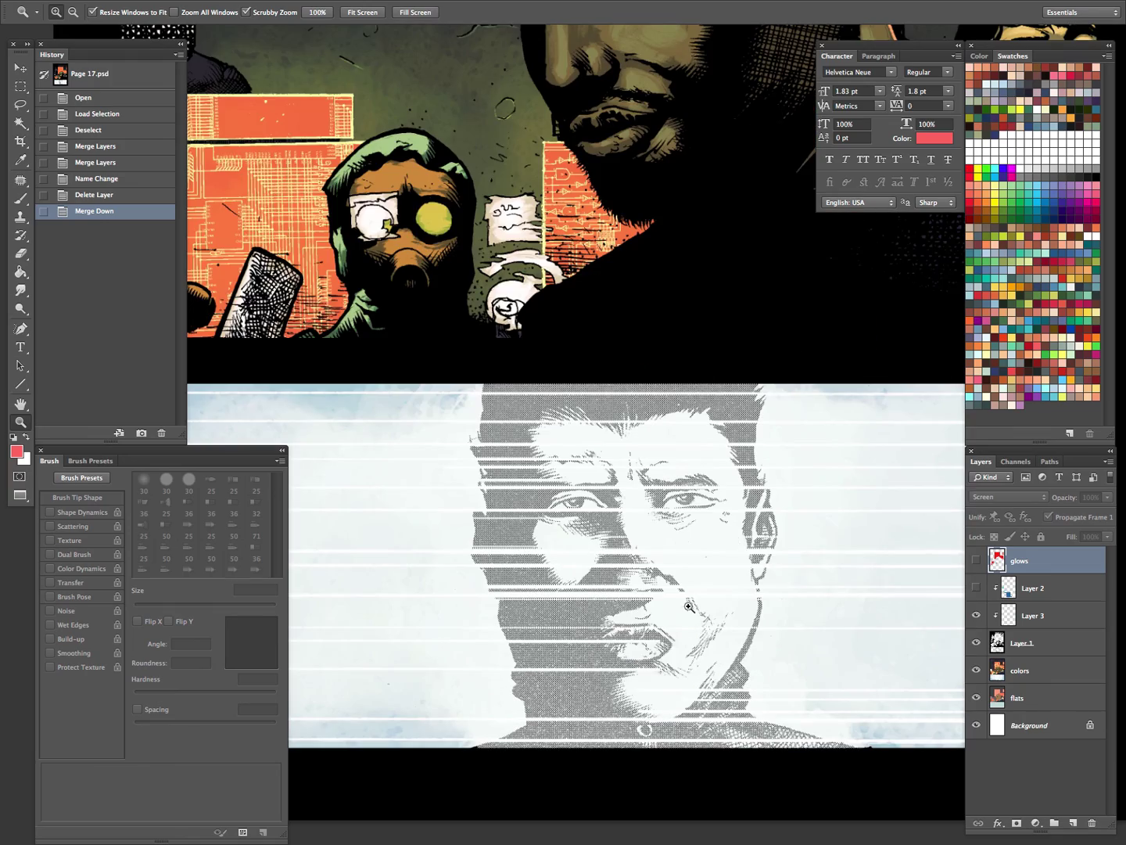
drag(616, 567, 700, 540)
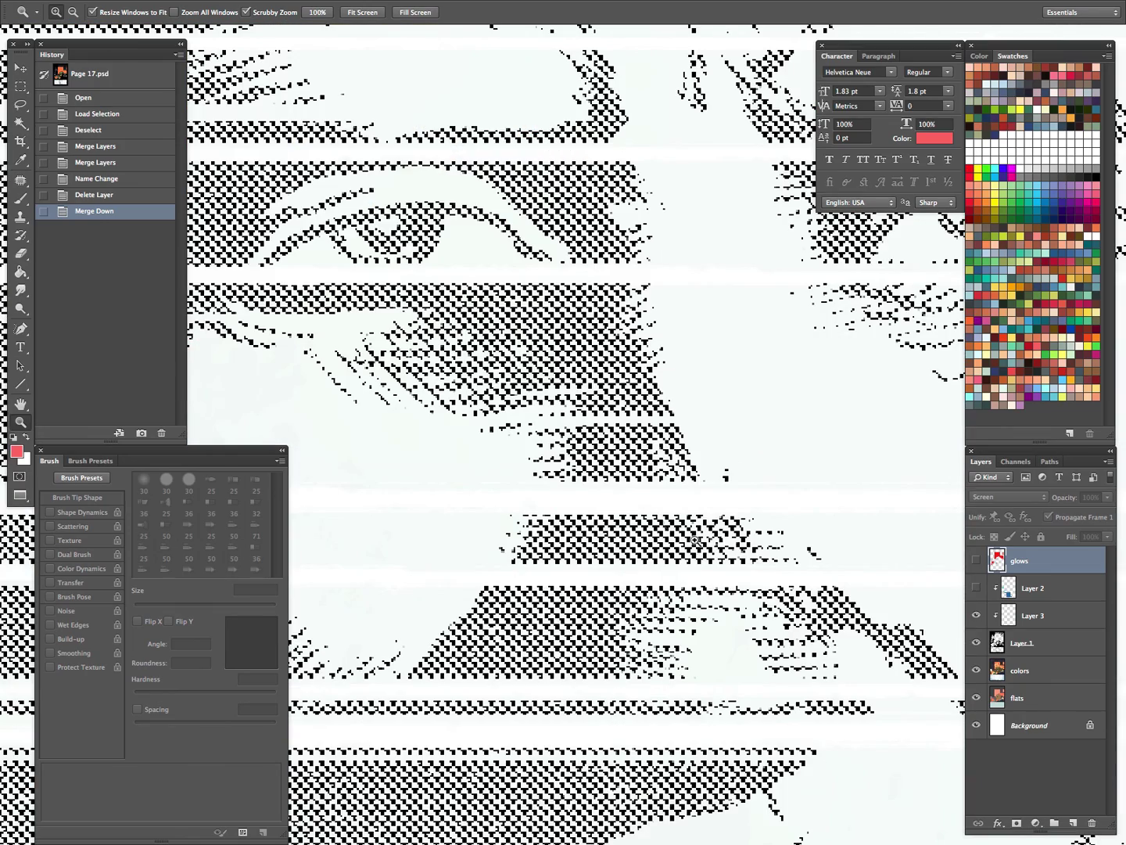
Bring Page 17's full page back into view and show Layer 2 and the glows layer again.
drag(646, 505, 587, 567)
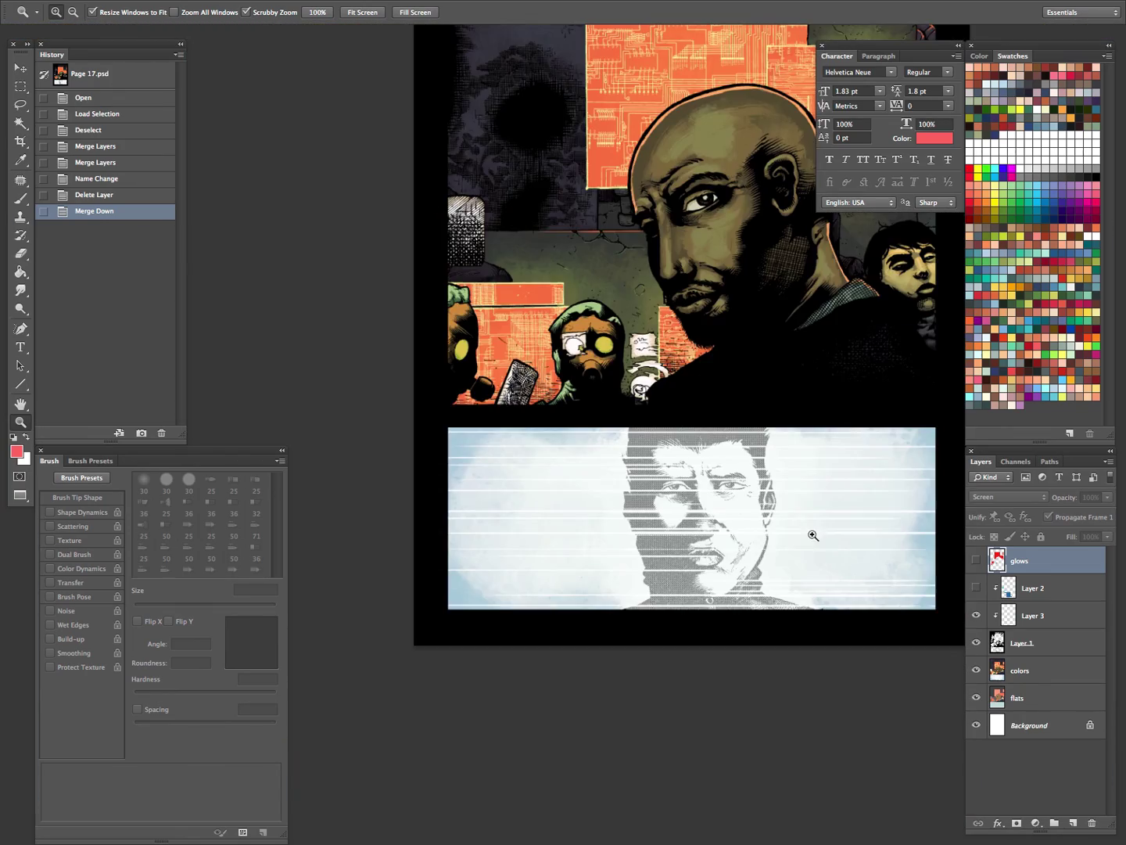
drag(754, 531, 653, 694)
click(976, 588)
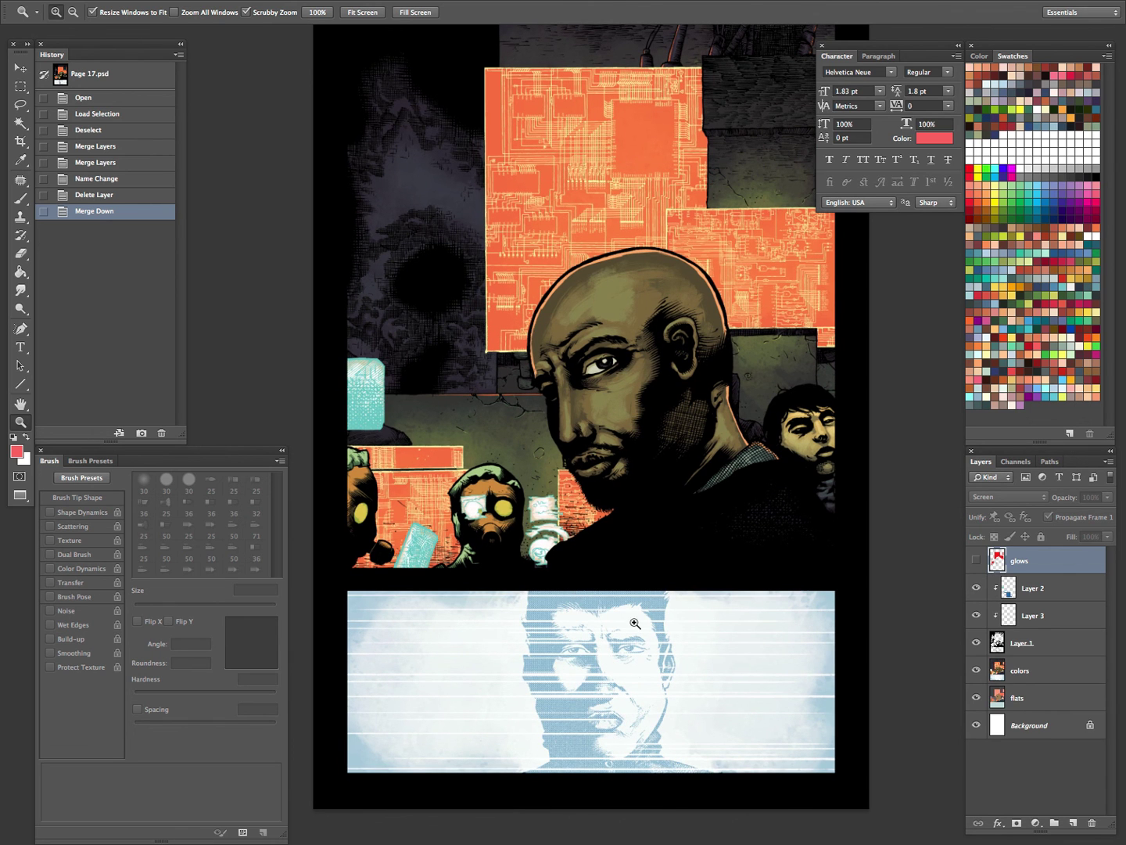
click(976, 561)
drag(736, 545, 661, 745)
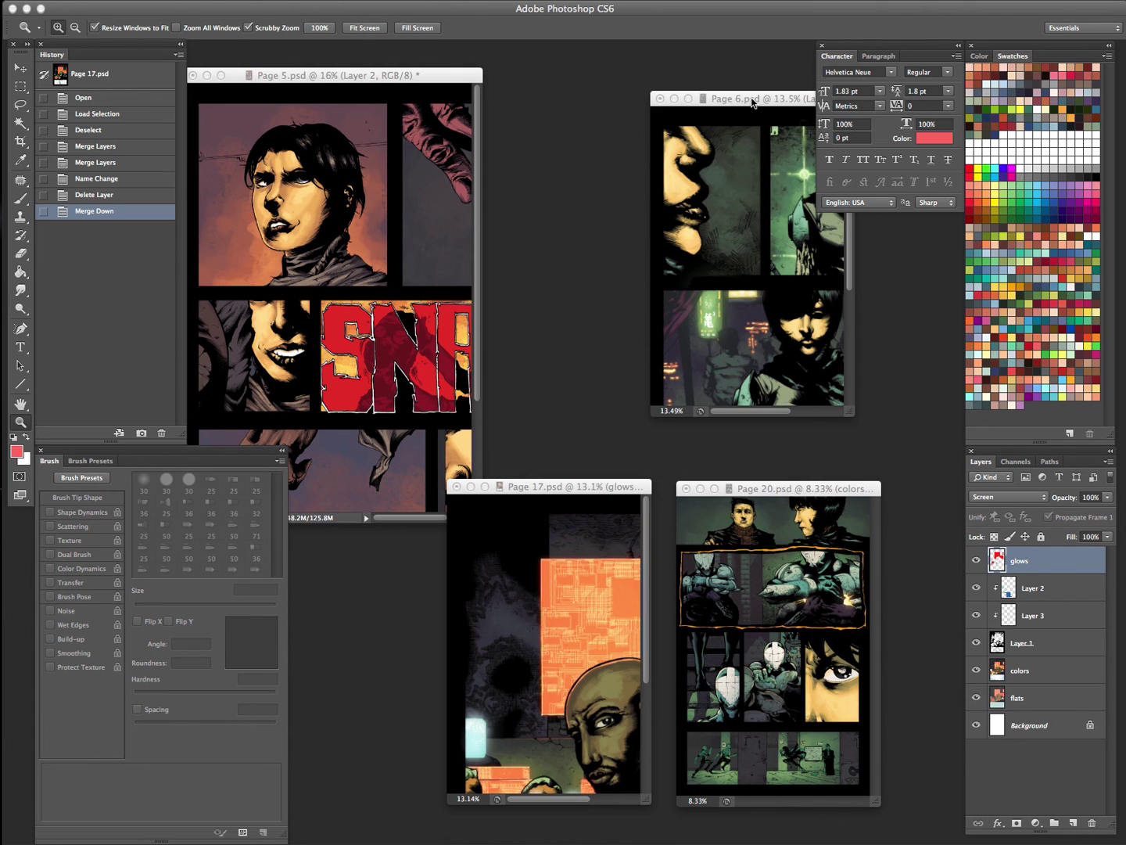
Place Page 6's window beside Page 5, and switch to Page 20.psd in full-screen view, magnifying its orange-bordered panel.
drag(764, 102, 663, 78)
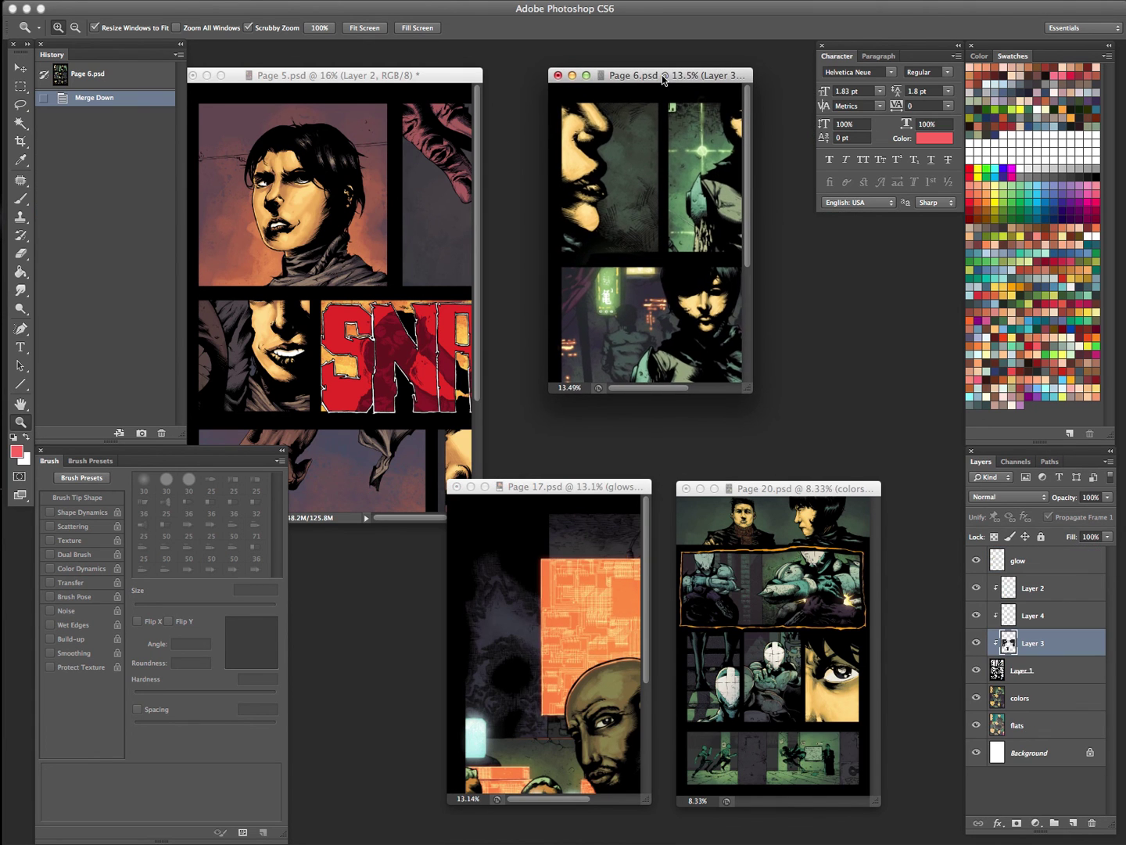
click(779, 490)
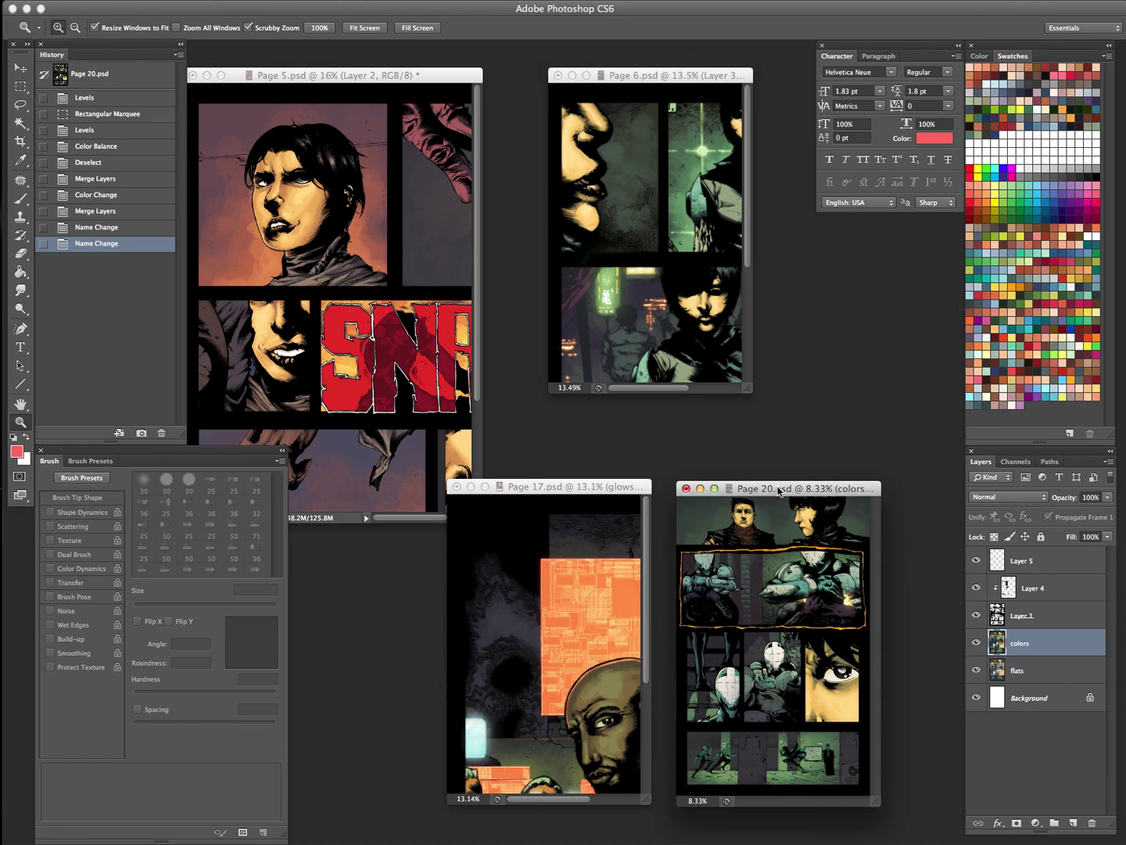
key(f)
key(super+equal)
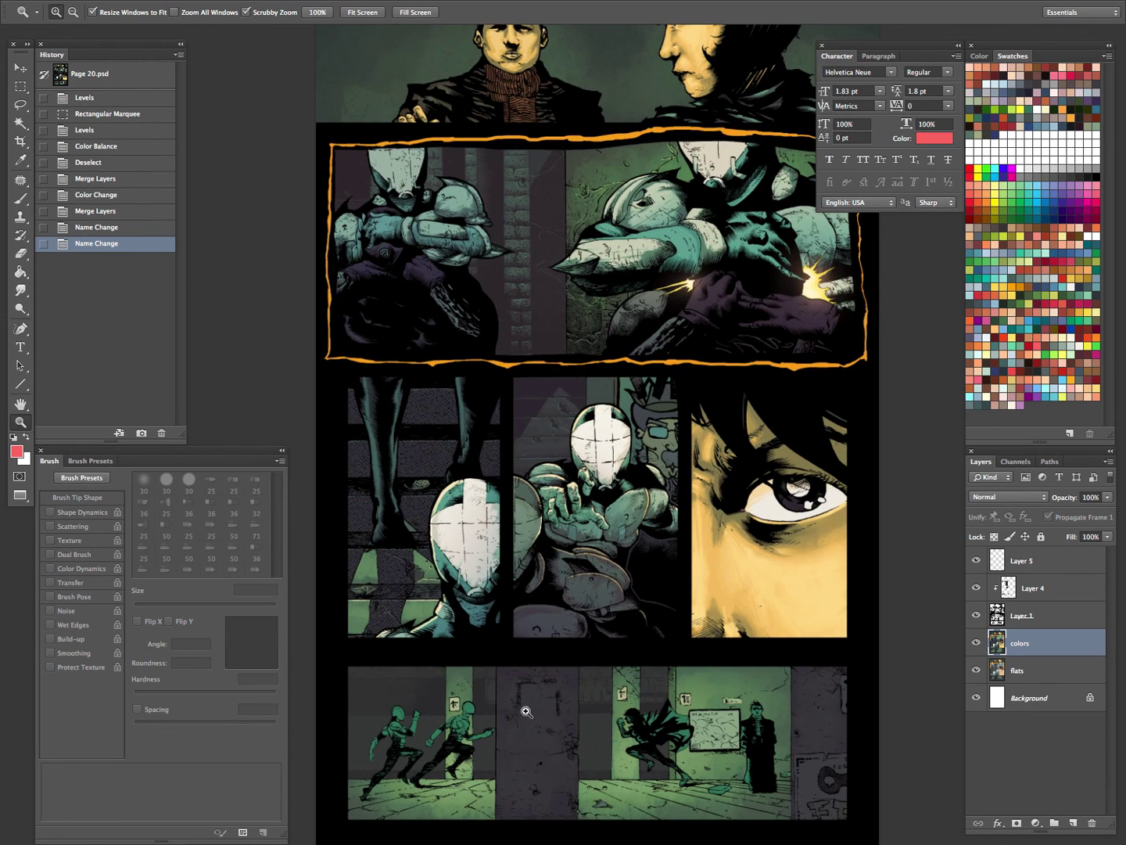
drag(698, 648, 675, 584)
drag(605, 253, 585, 389)
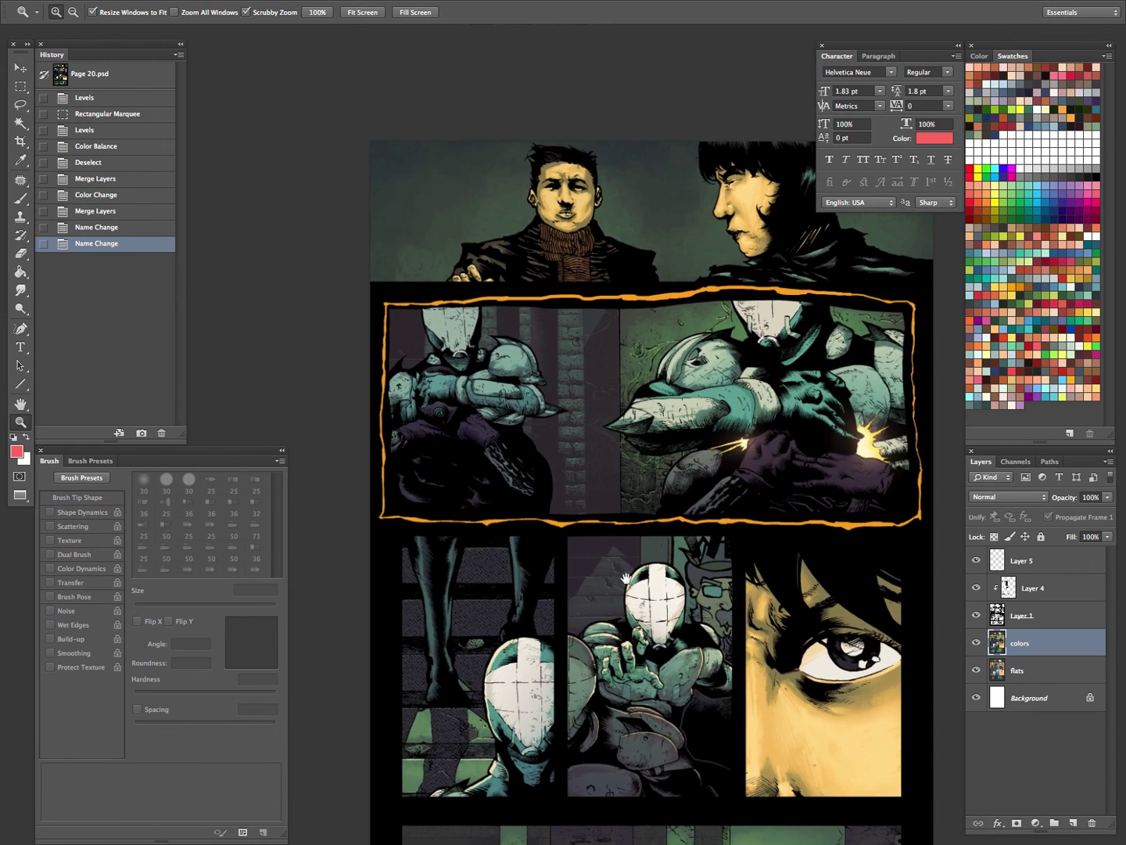
click(584, 389)
scroll(585, 389, up, 3)
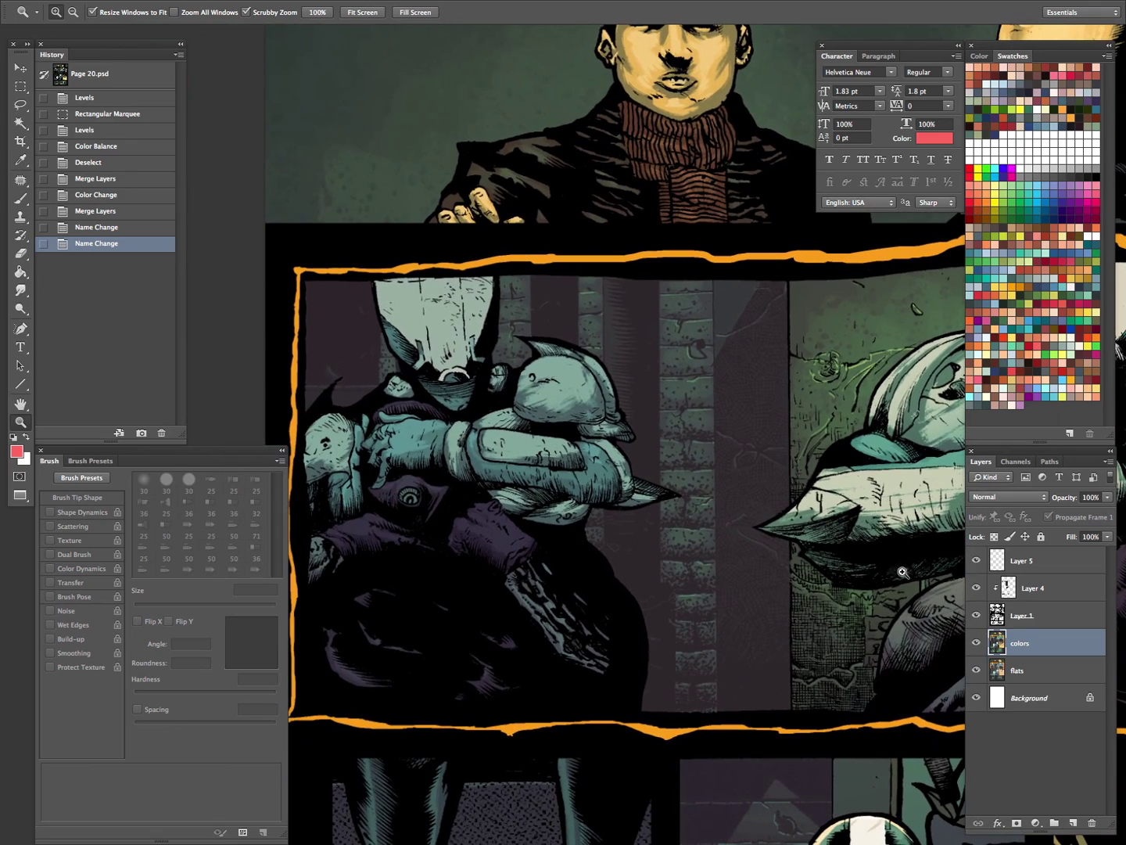
Hide Layer 4, colors and flats on Page 20, and examine the bare black line art without the interface.
click(976, 587)
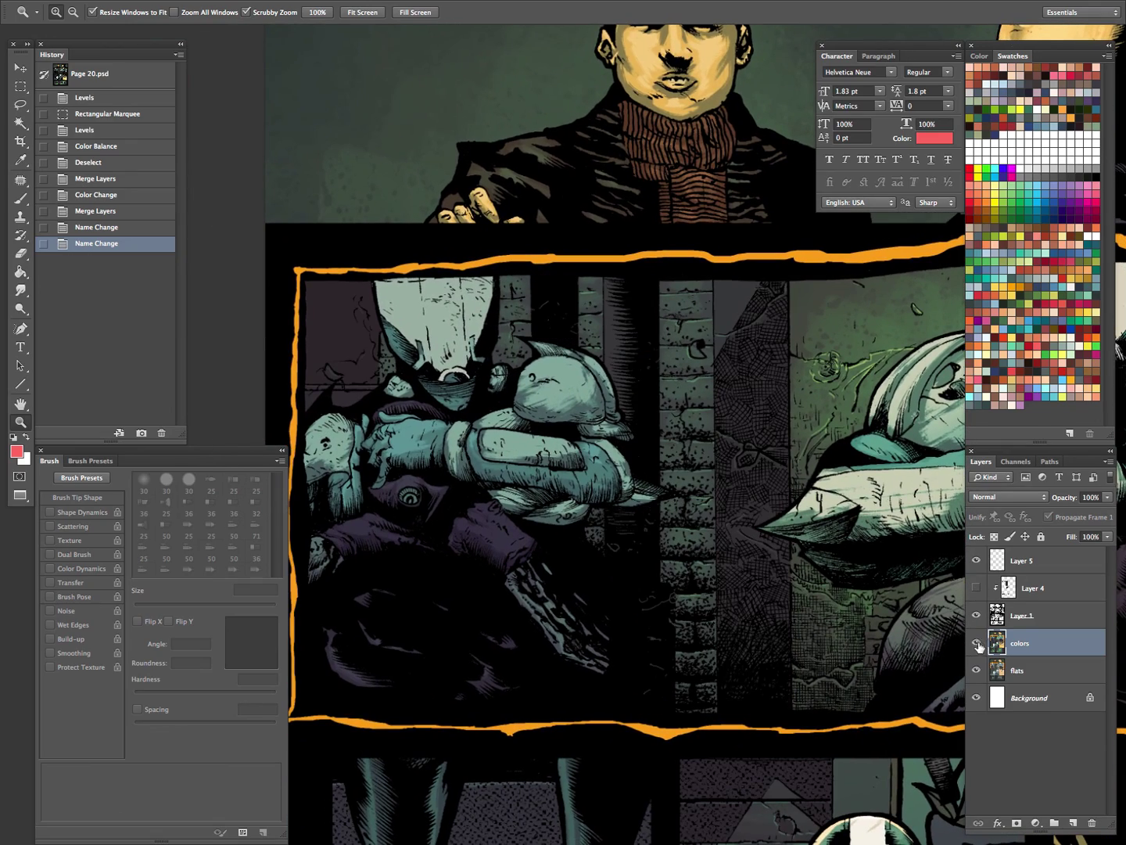
click(975, 642)
scroll(618, 575, down, 5)
key(Tab)
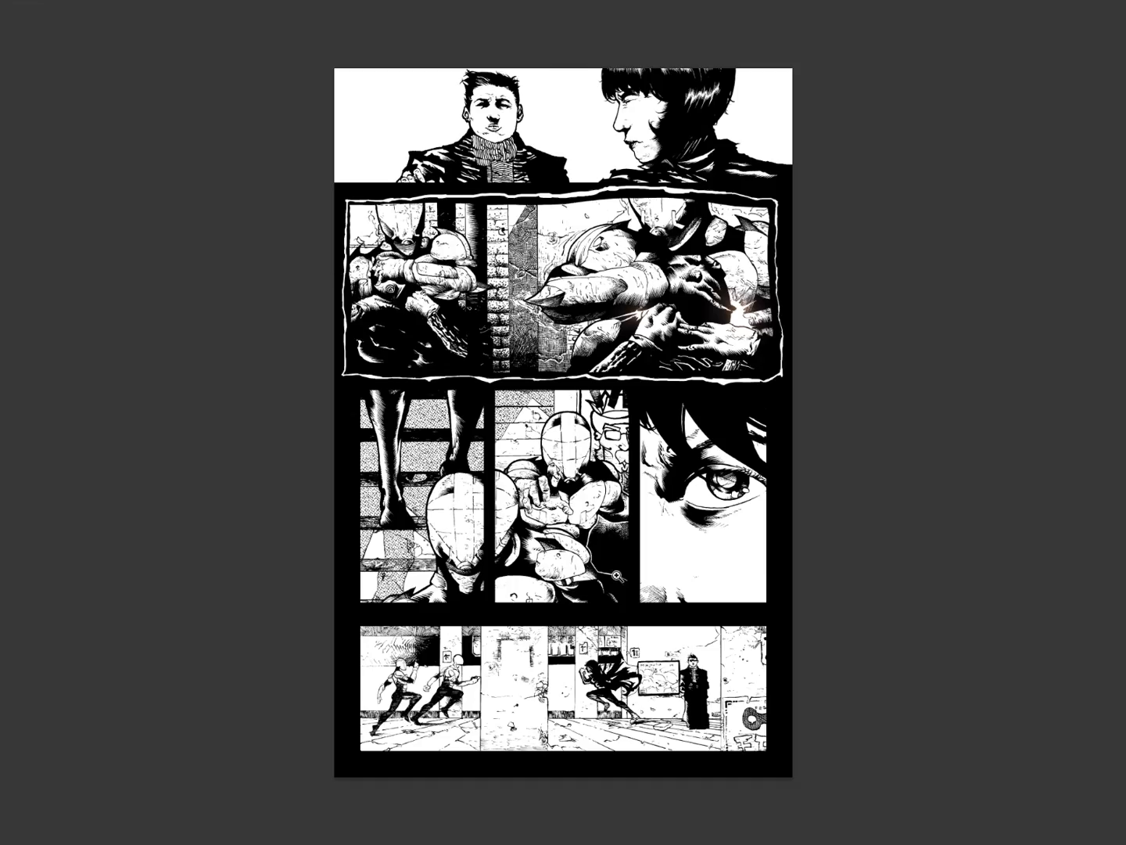
drag(646, 392, 669, 510)
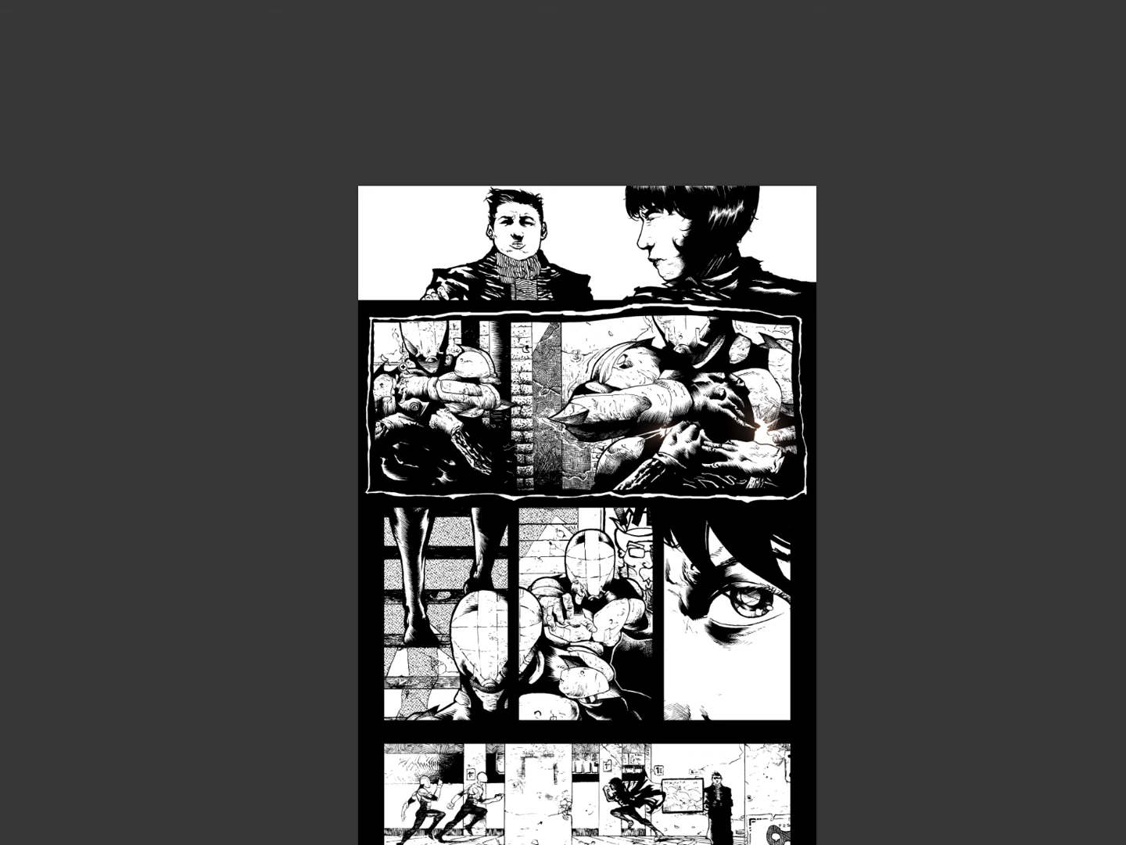
key(Tab)
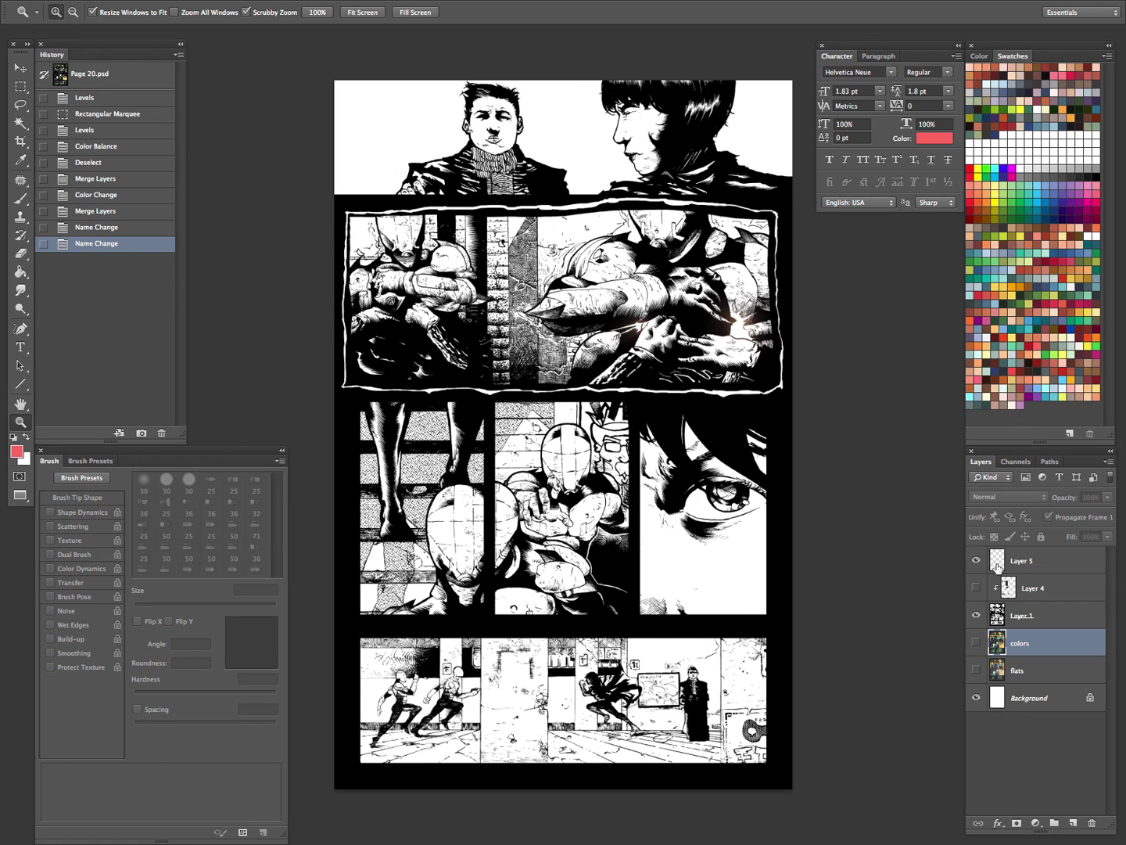
Show Page 20's flats and colors layers again, and inspect the running figures in the last panel.
drag(976, 670, 975, 651)
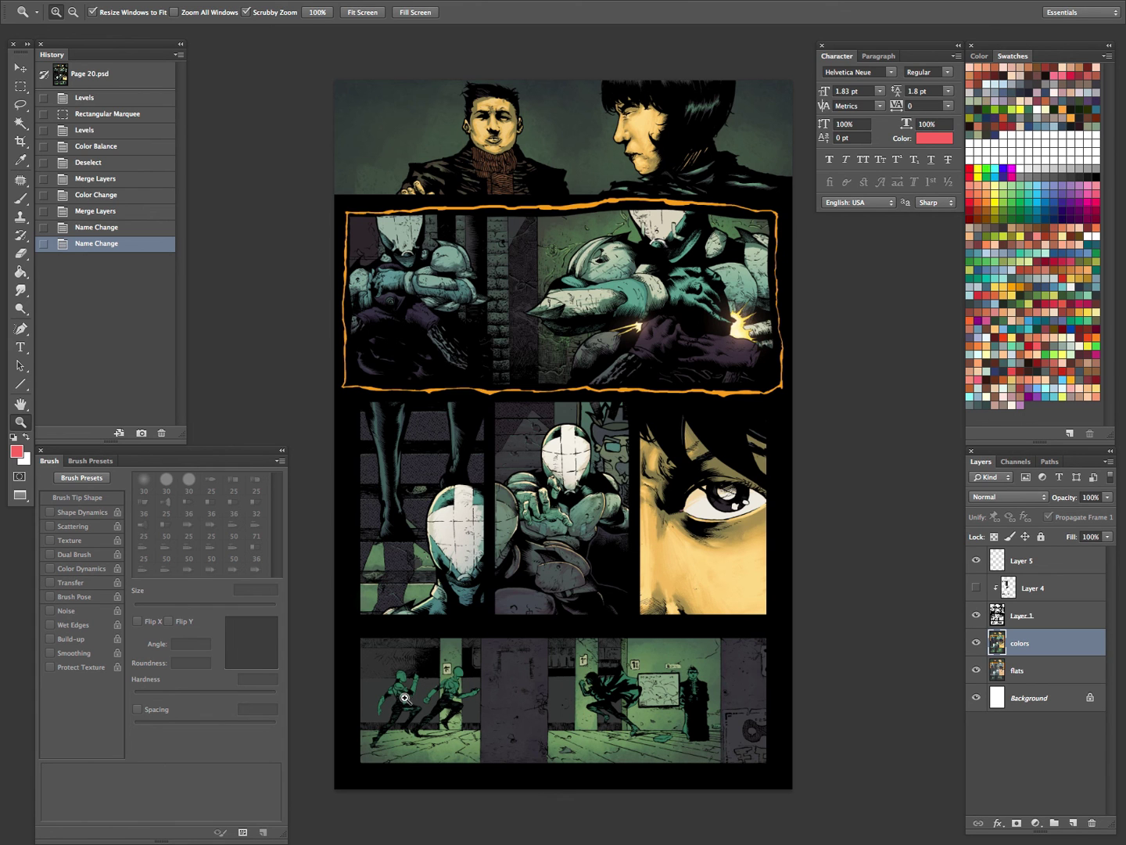
drag(476, 682, 523, 683)
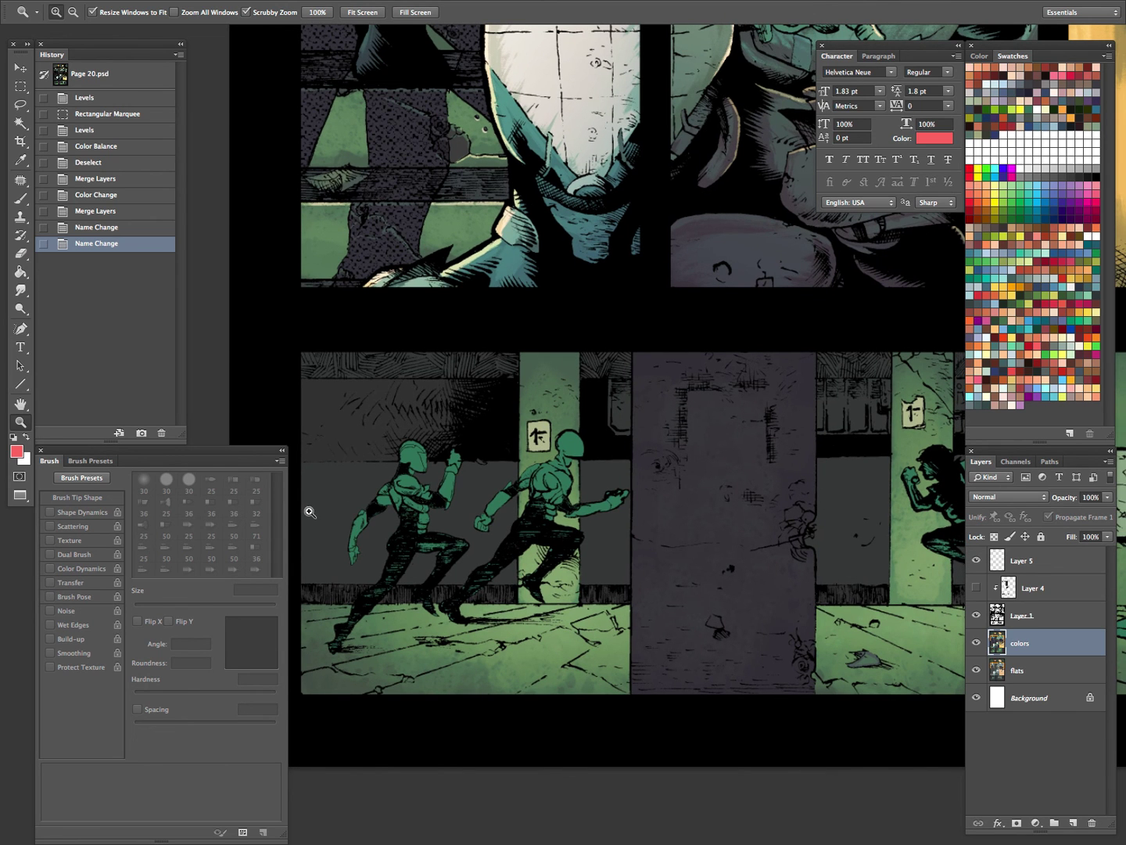
drag(496, 514, 452, 556)
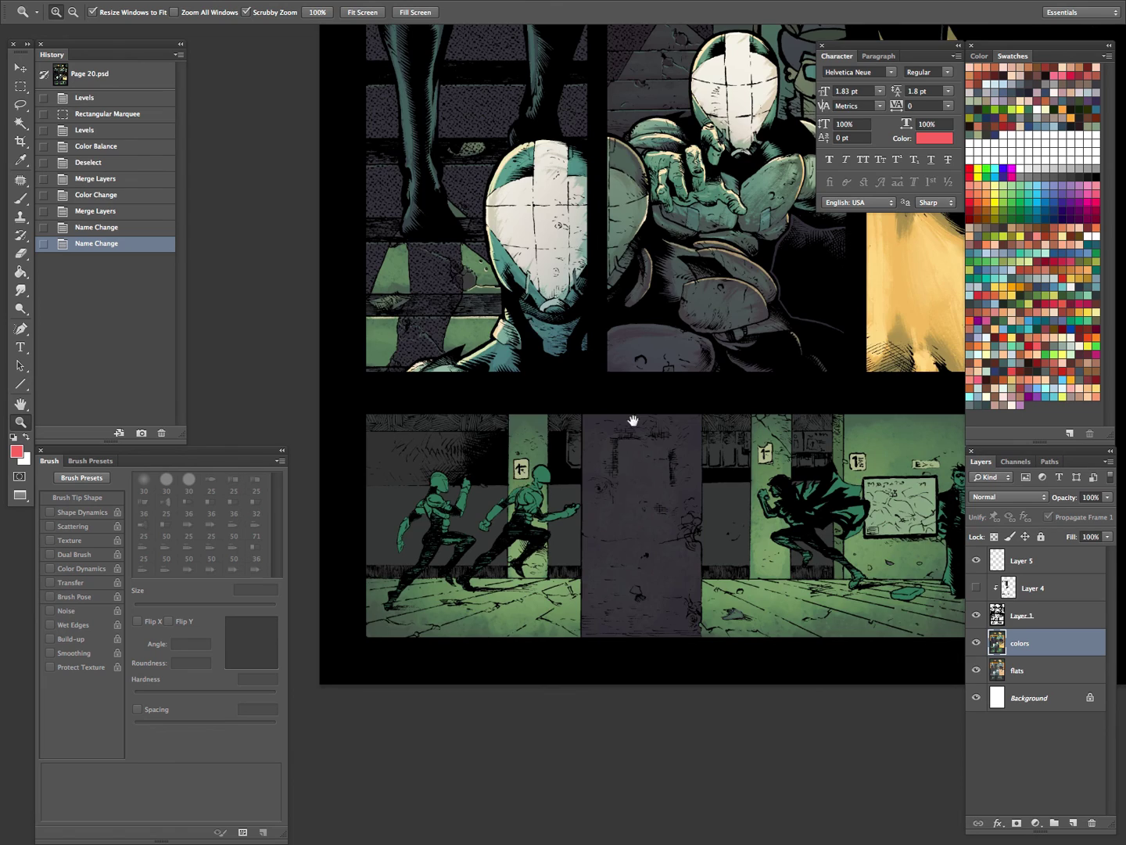
drag(633, 423, 533, 539)
Show and select the clipped Layer 4 on Page 20, and magnify the orange-bordered panel.
click(976, 587)
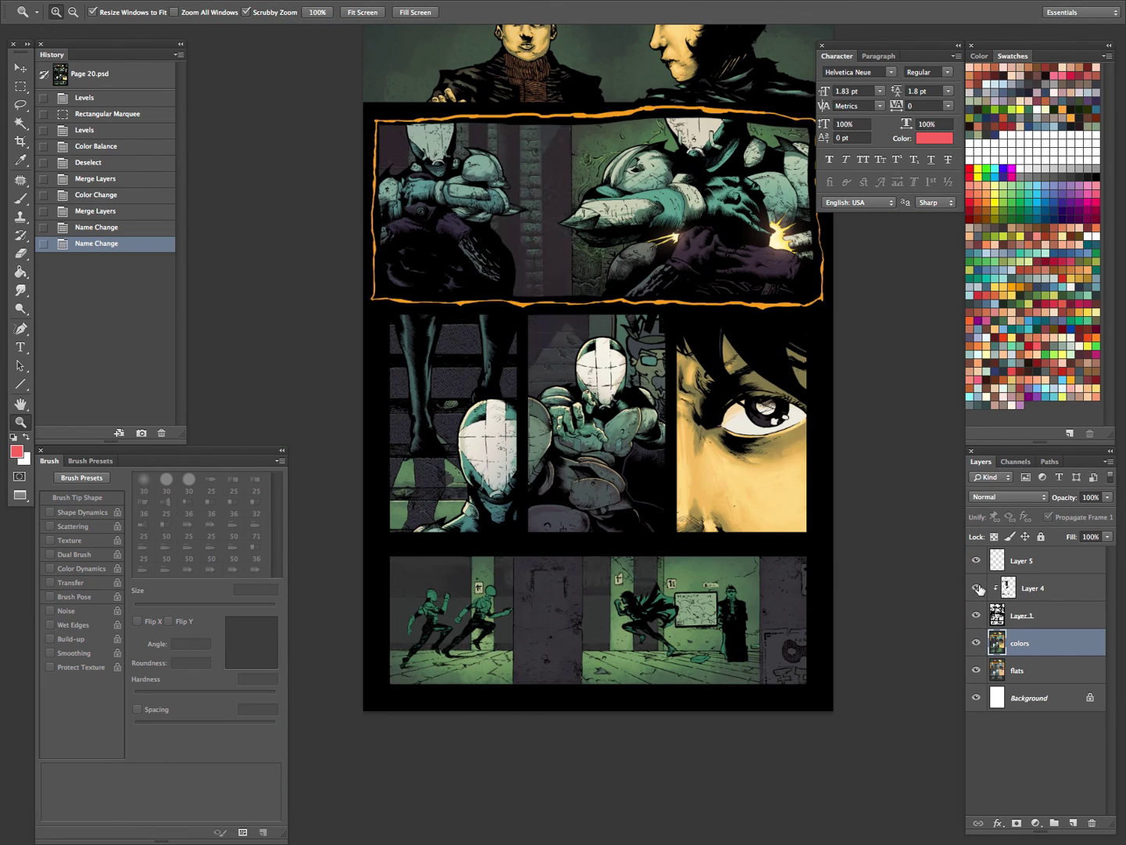
click(1051, 590)
drag(629, 422, 635, 567)
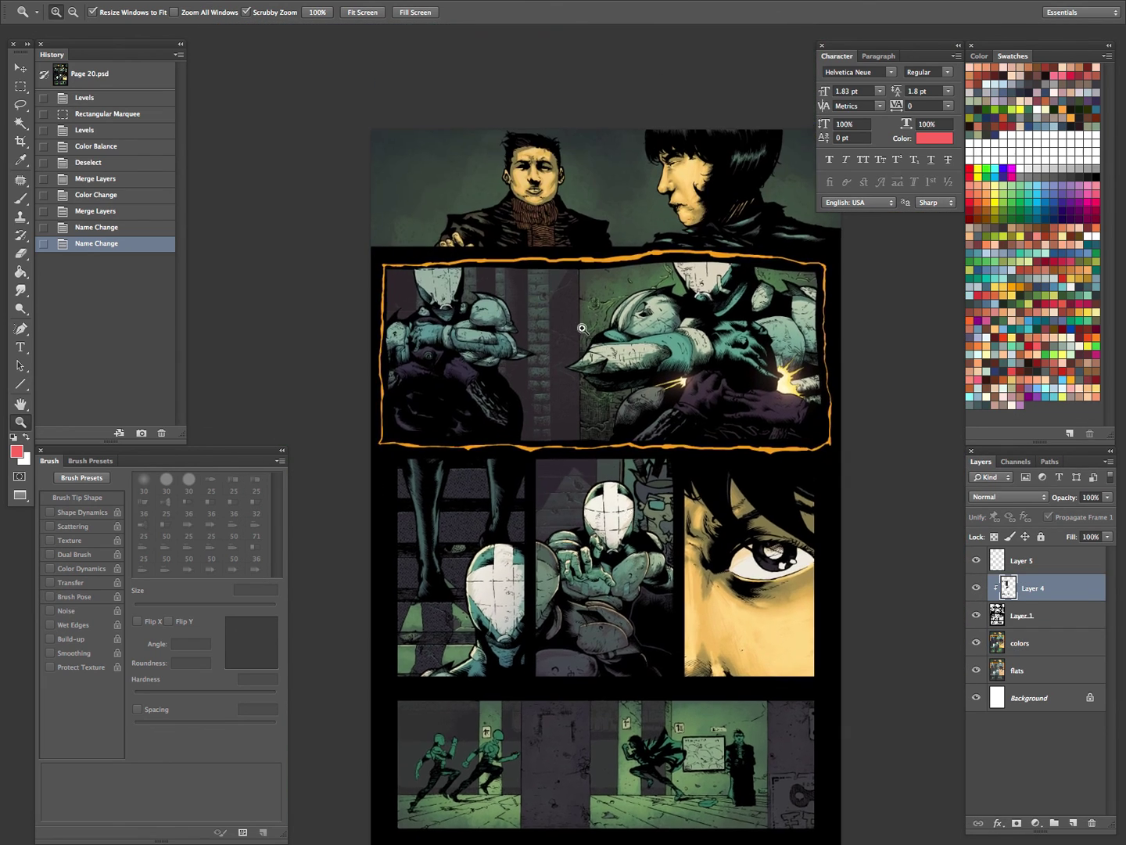
drag(580, 327, 618, 319)
drag(617, 487, 671, 491)
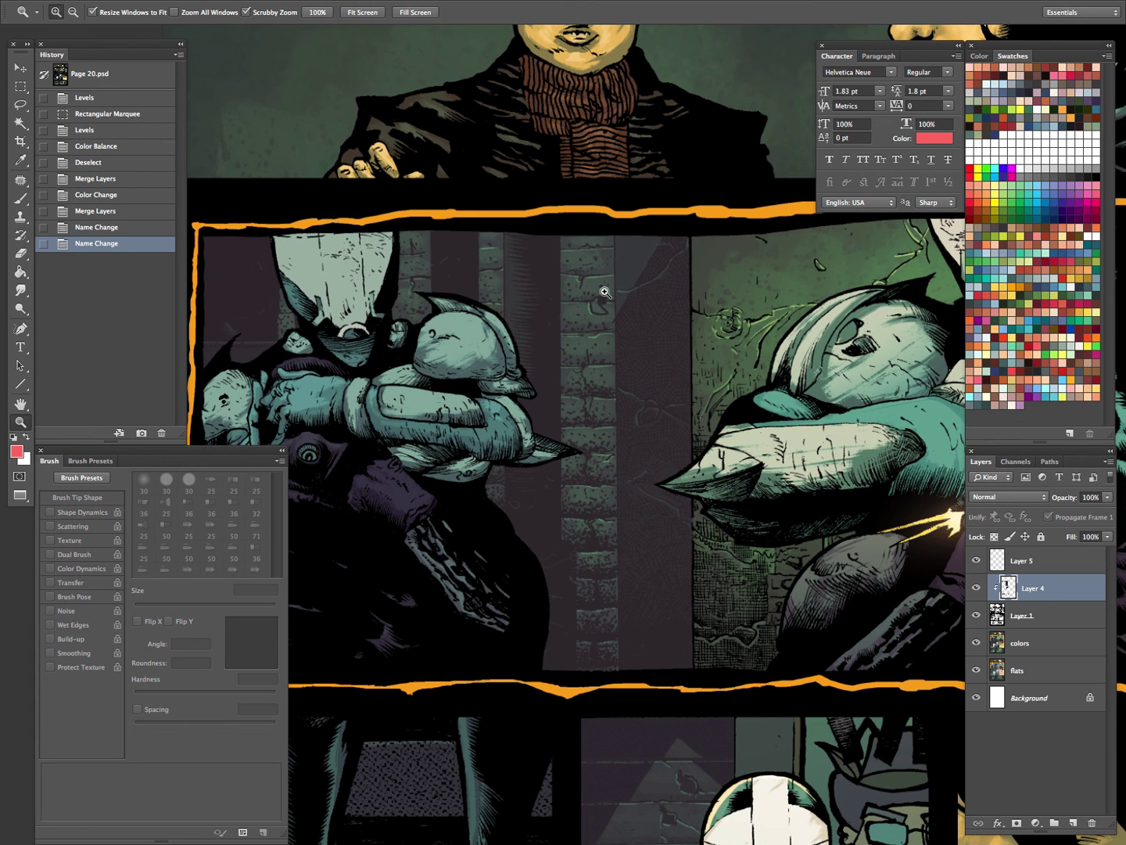
Inspect Page 20's recolored line art panel by panel with the interface hidden, ending on the whole page.
key(Tab)
drag(737, 637, 543, 571)
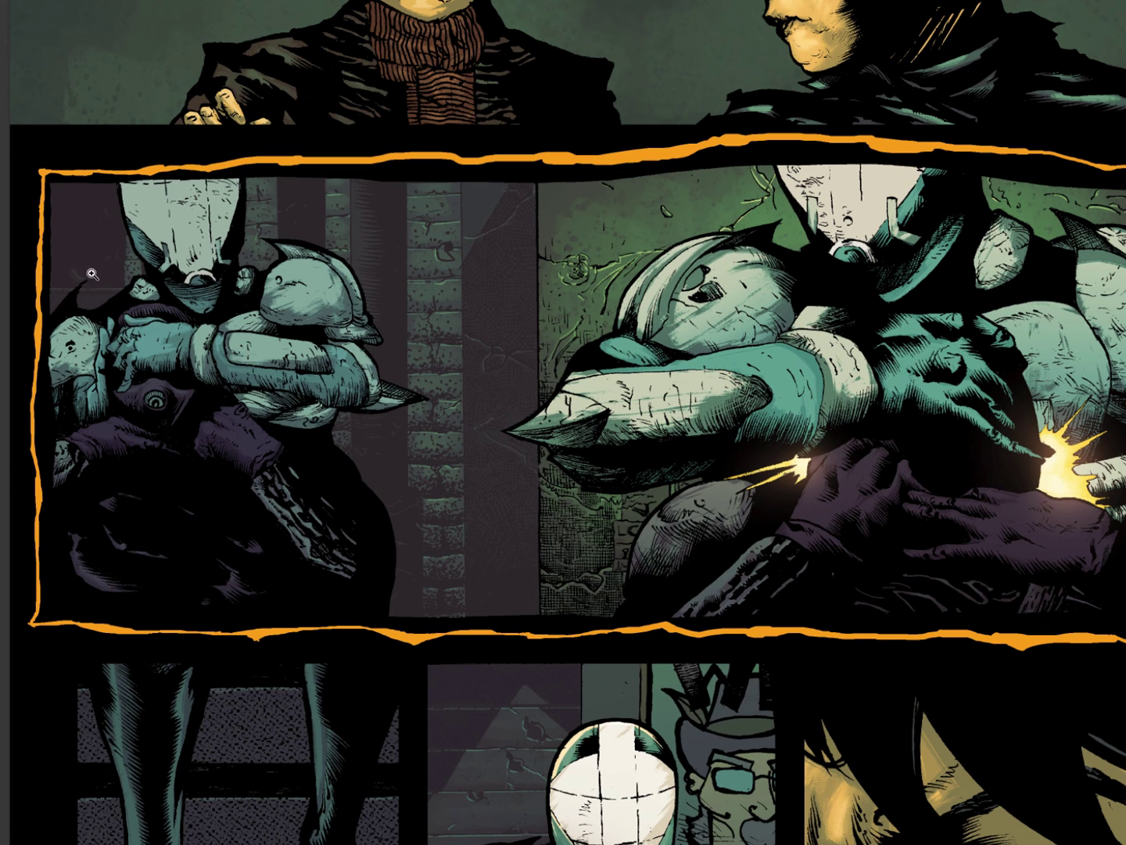
drag(647, 777, 663, 327)
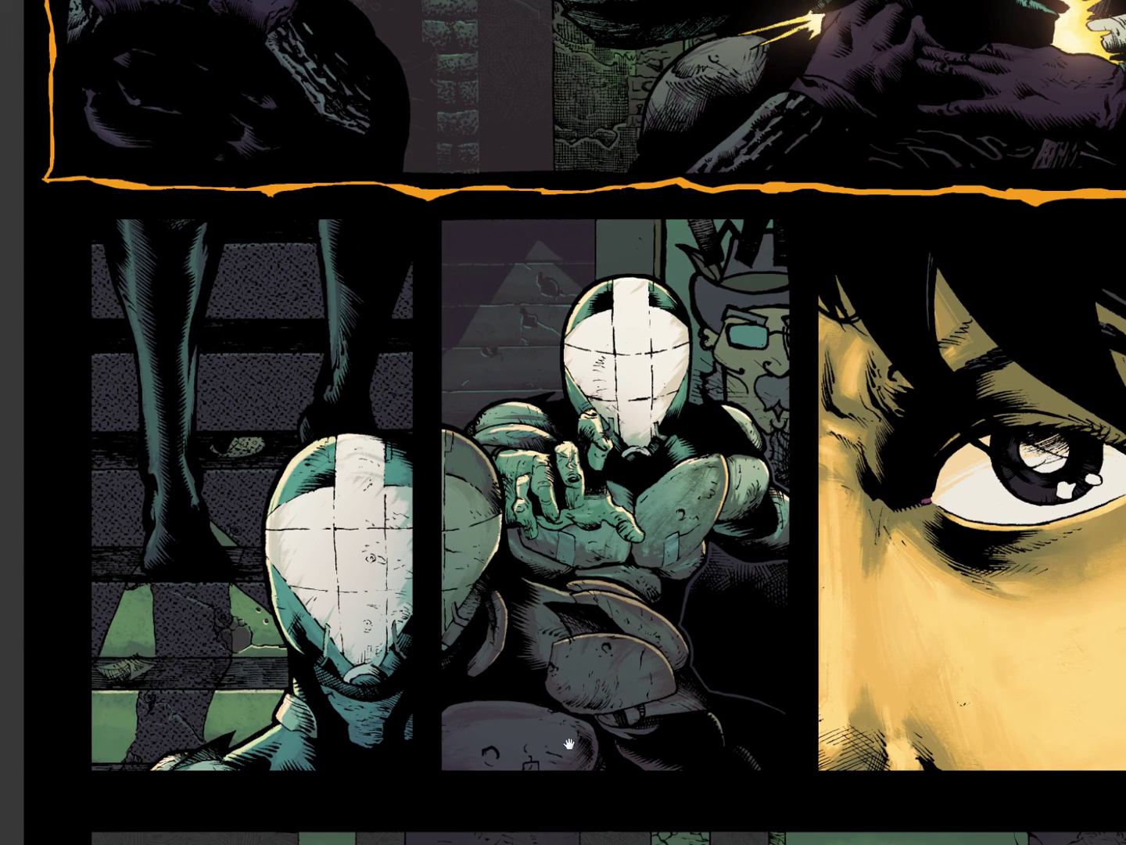
drag(569, 743, 560, 605)
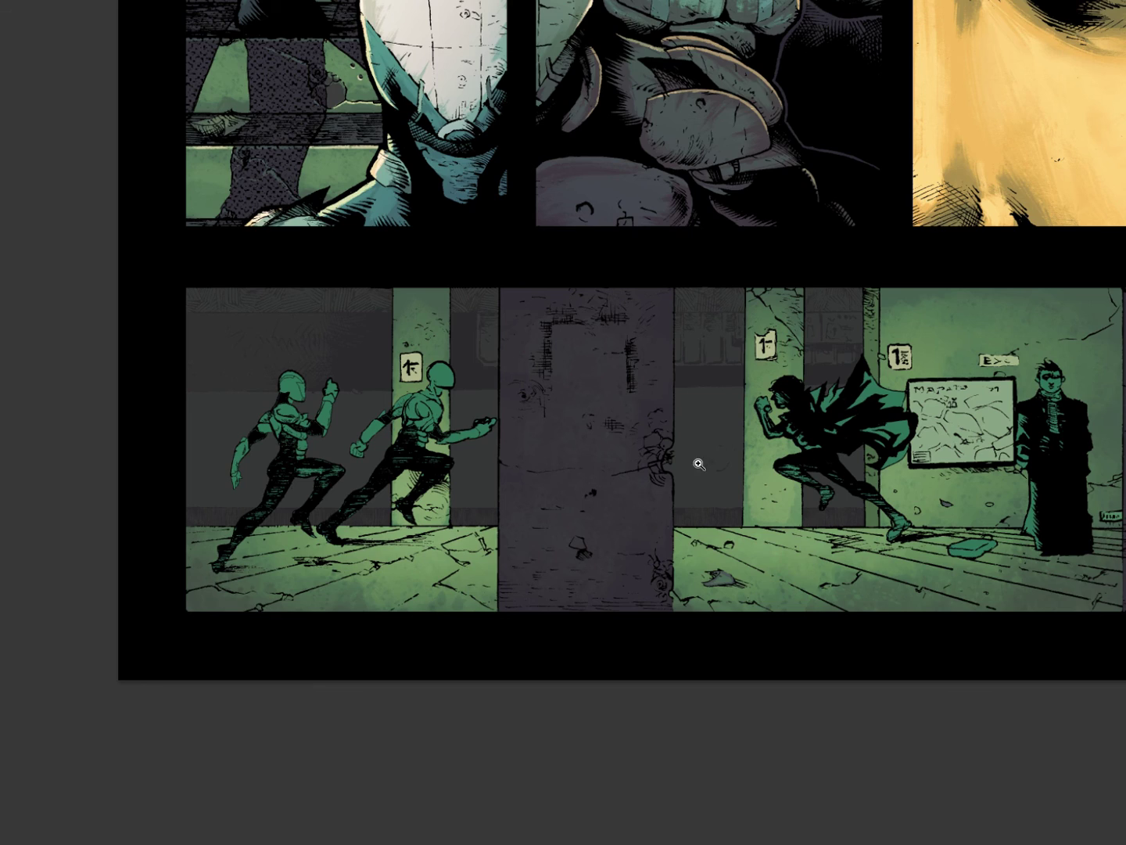
scroll(697, 463, down, 5)
drag(779, 494, 646, 542)
scroll(646, 542, down, 4)
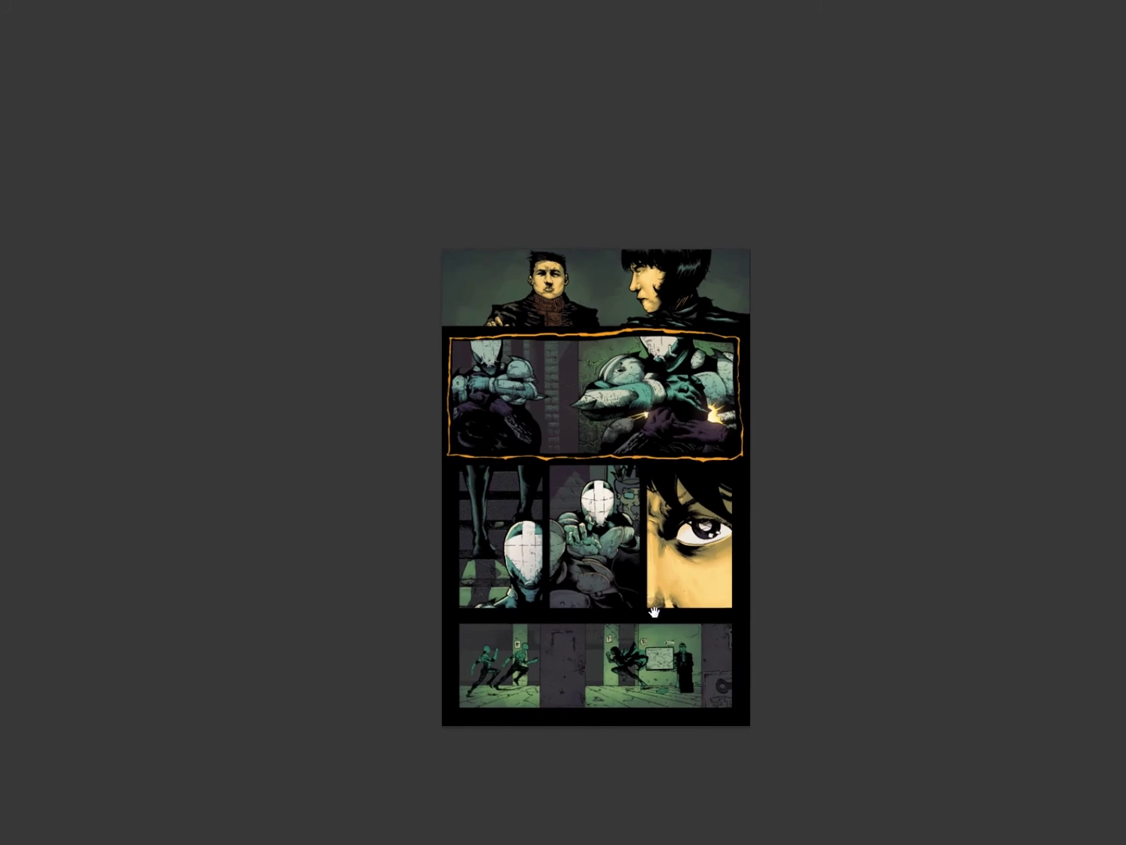
Return to the separate document windows, reduce Page 17 to 8.33% and place its window beside Page 20.
key(Tab)
key(f)
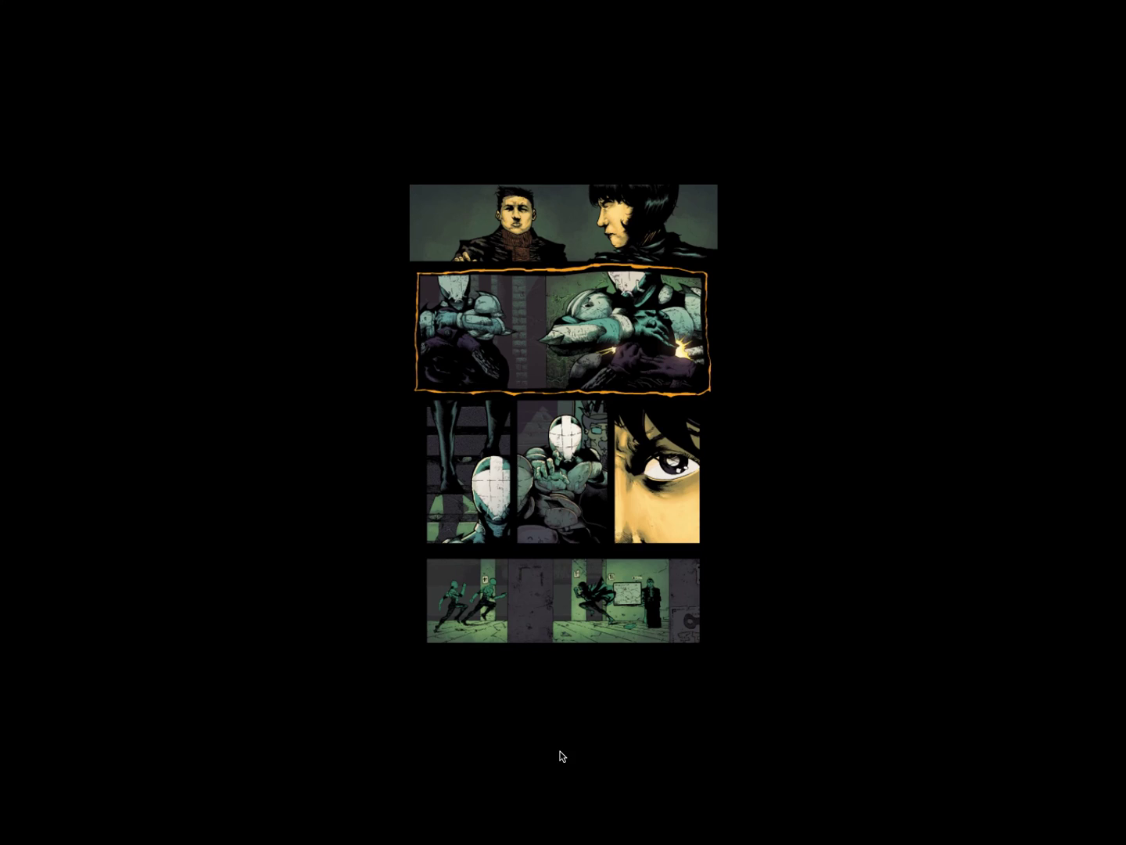
key(f)
click(596, 485)
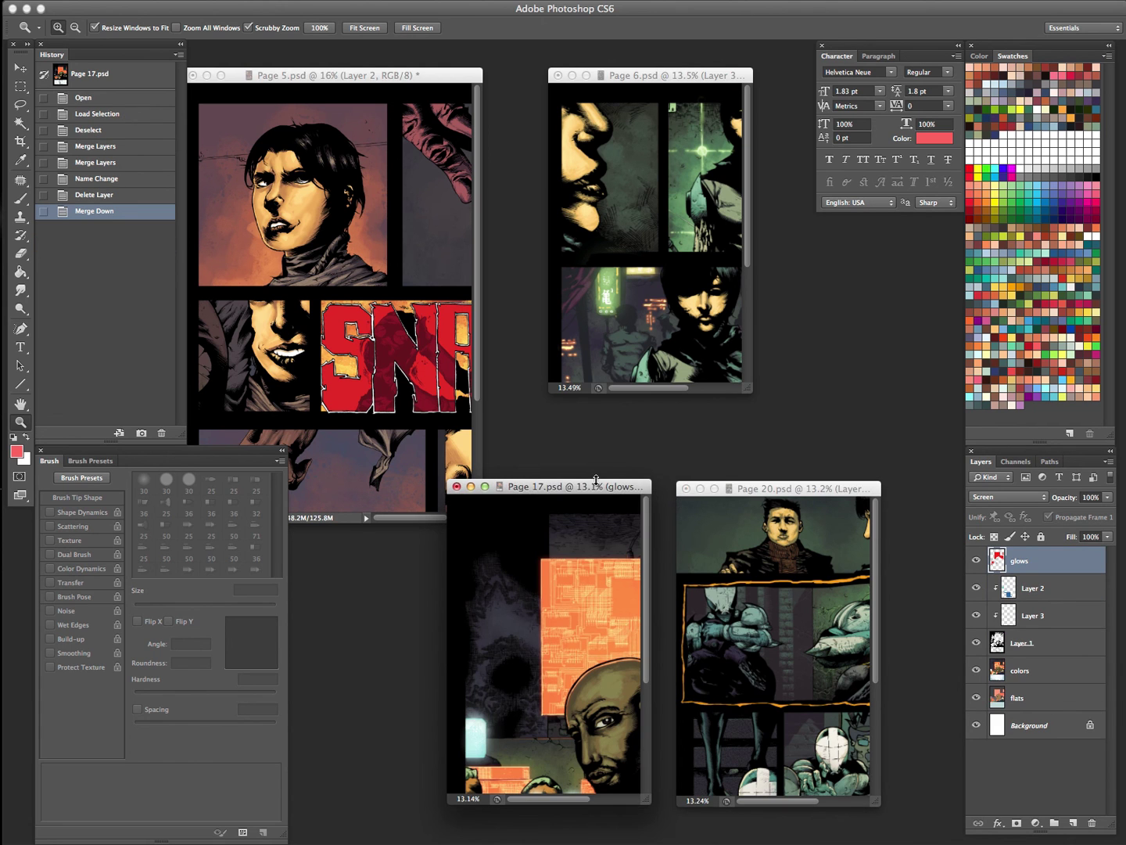
key(super+minus)
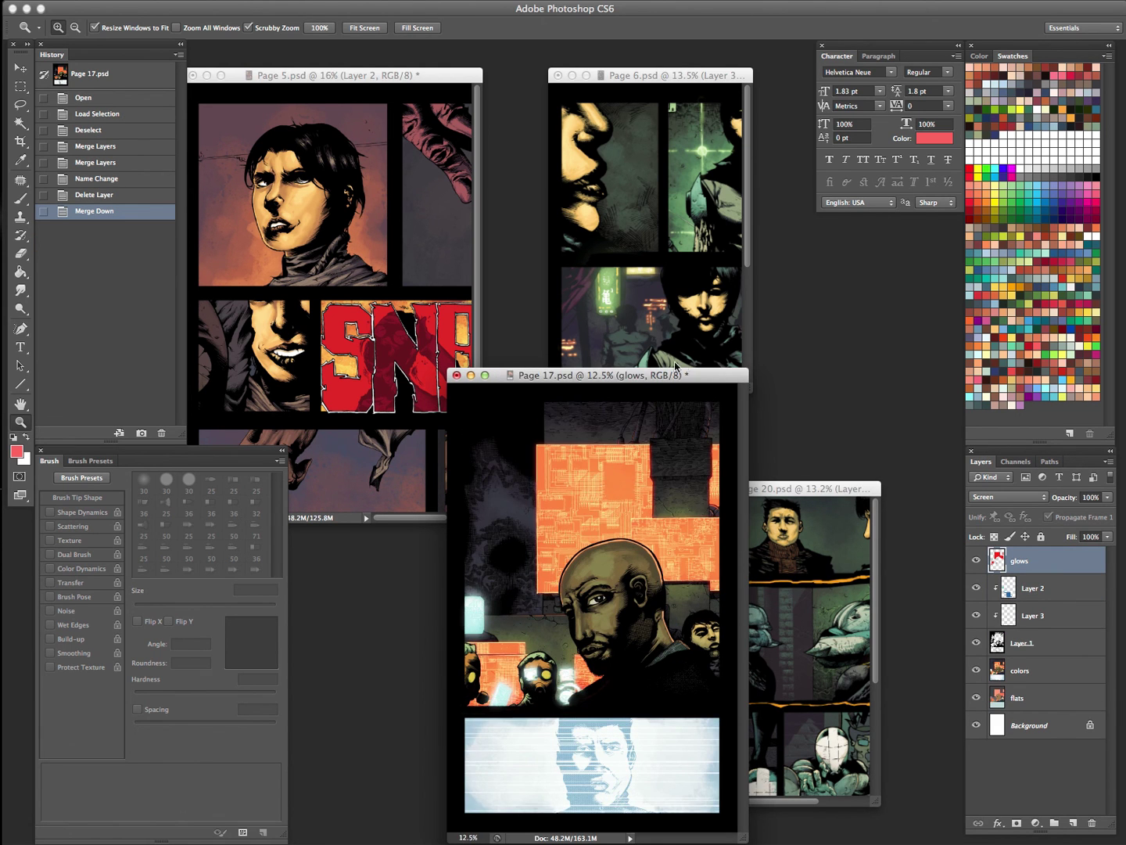
drag(693, 369, 635, 352)
key(super+minus)
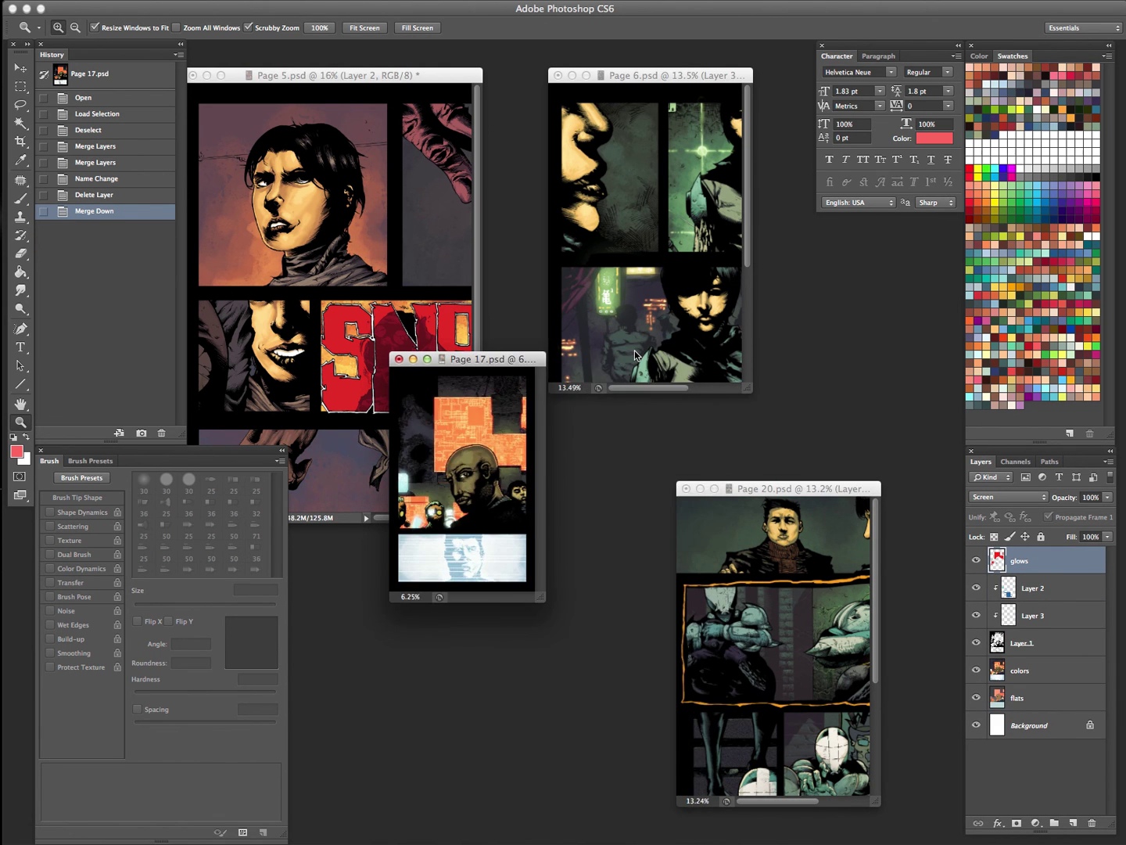
drag(539, 361, 650, 490)
key(super+plus)
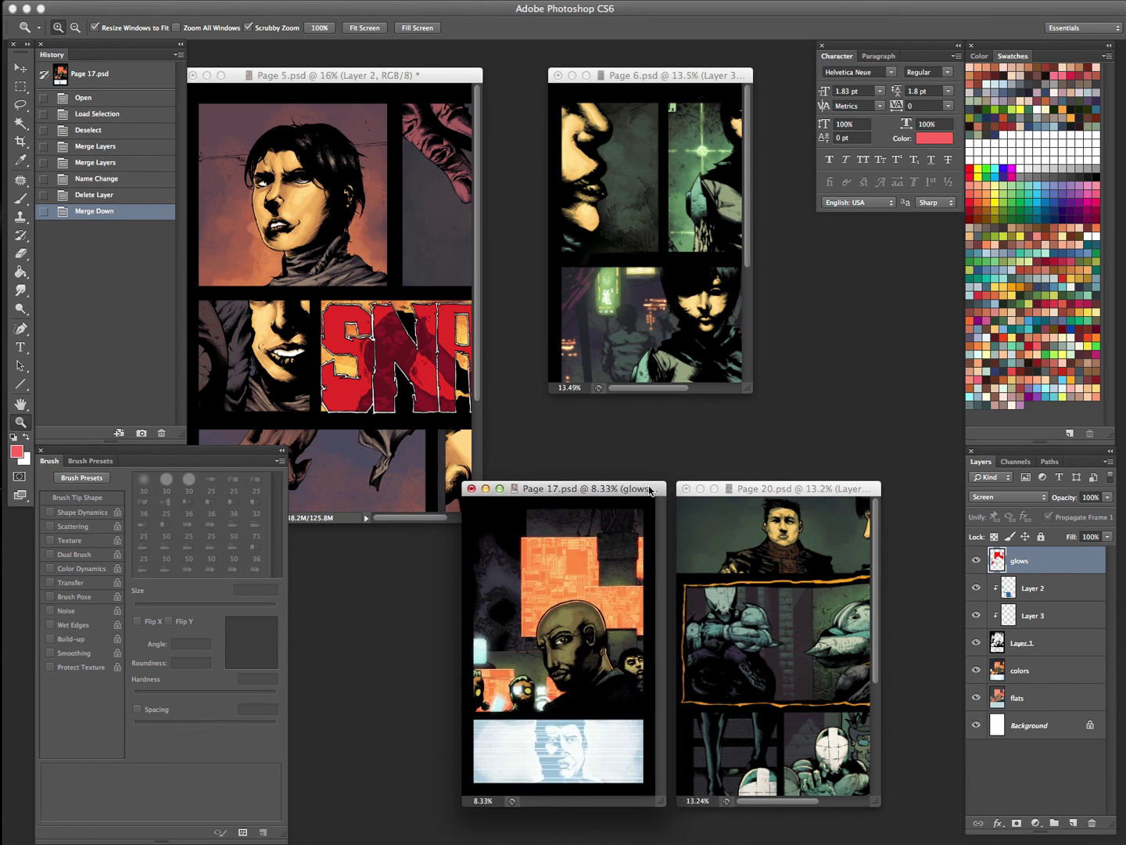
Reduce Page 5 to 8.33% and move its window beside Page 6.
click(717, 78)
click(429, 79)
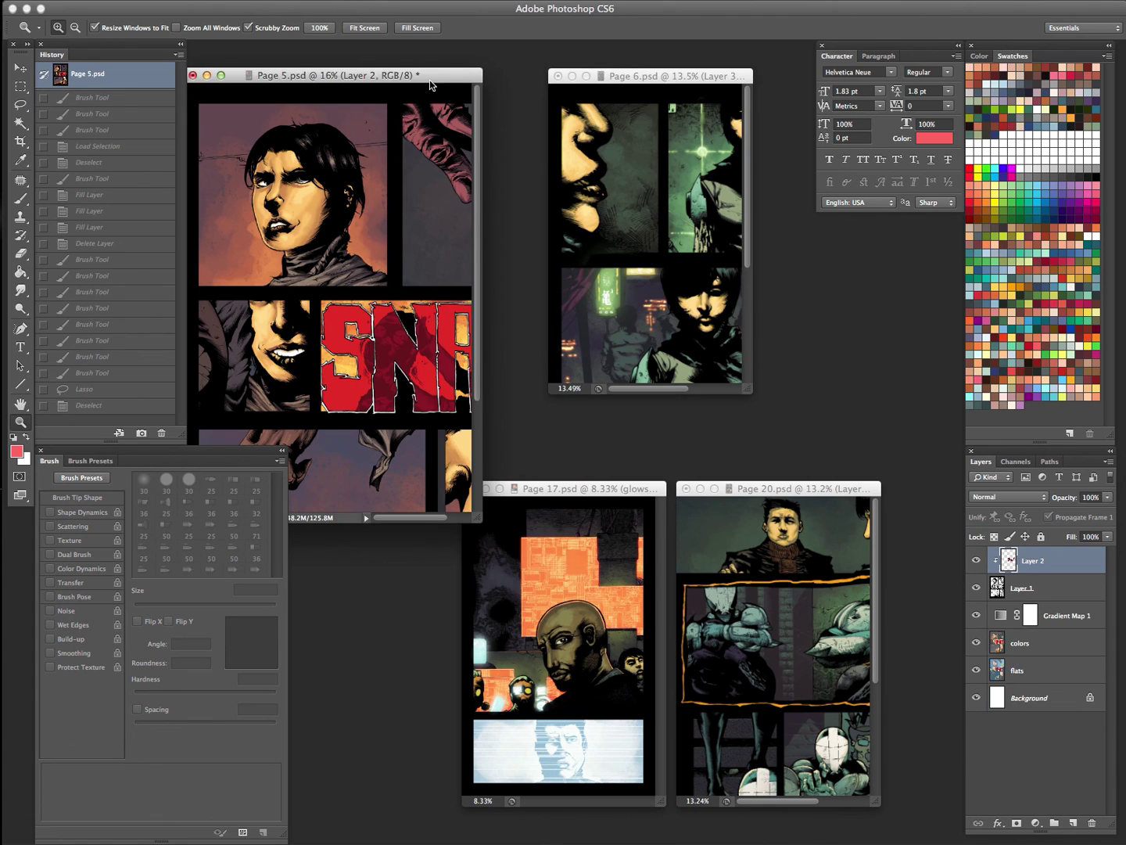
key(super+minus)
key(super+minus)
key(super+plus)
key(super+minus)
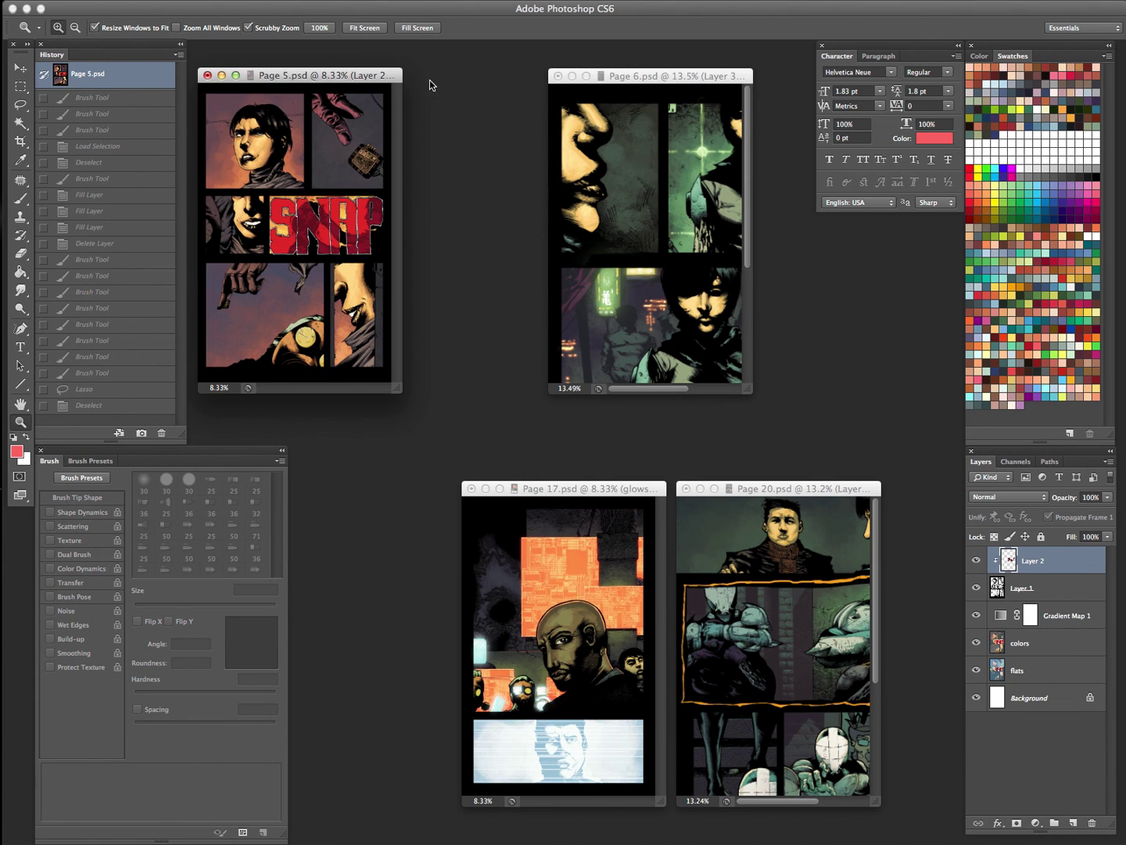
drag(393, 78, 504, 93)
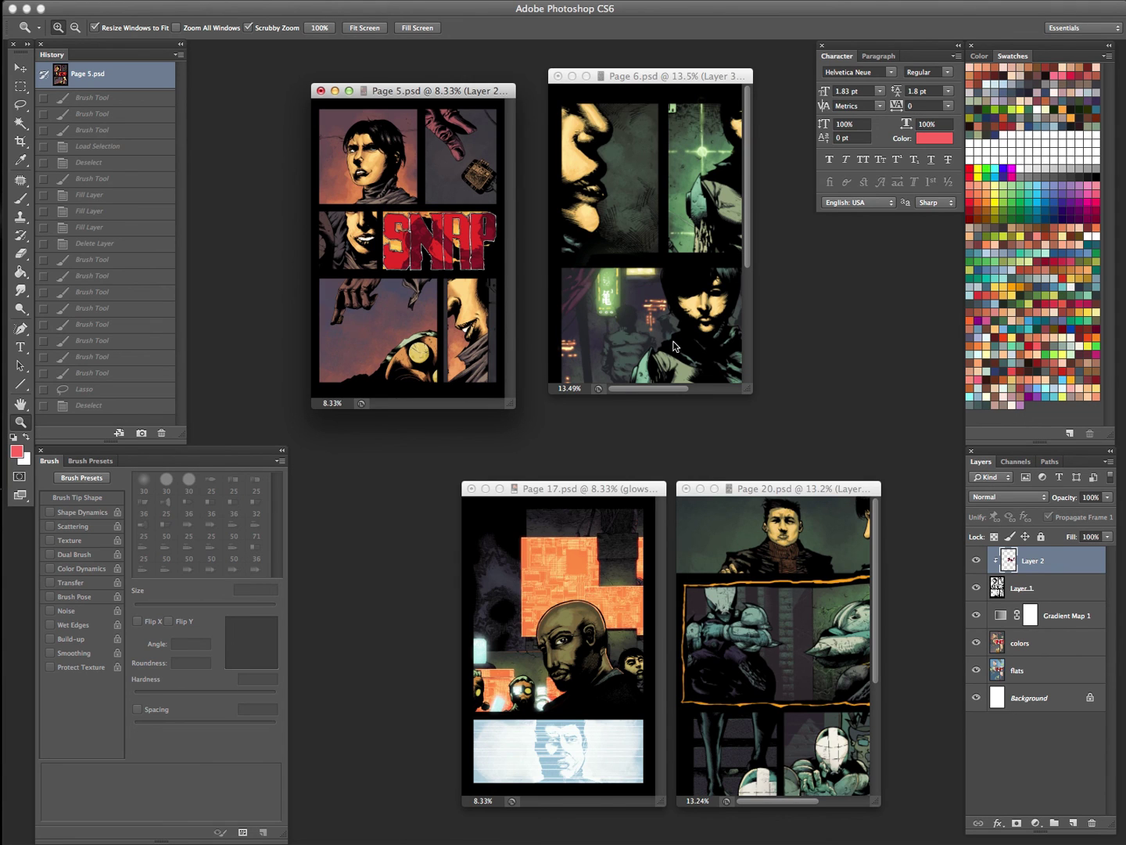
Enlarge the Page 6 and Page 20 document windows to reveal more of each page.
click(755, 401)
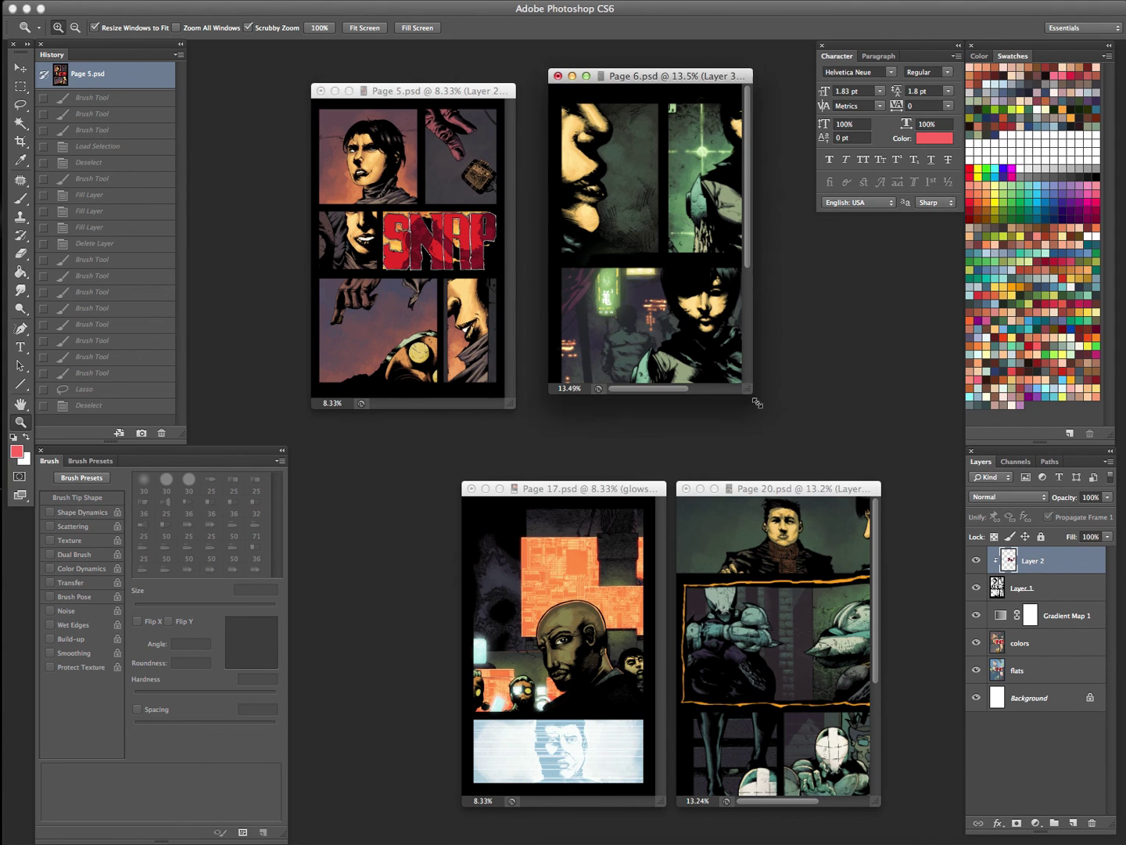
drag(757, 402, 825, 486)
double_click(829, 473)
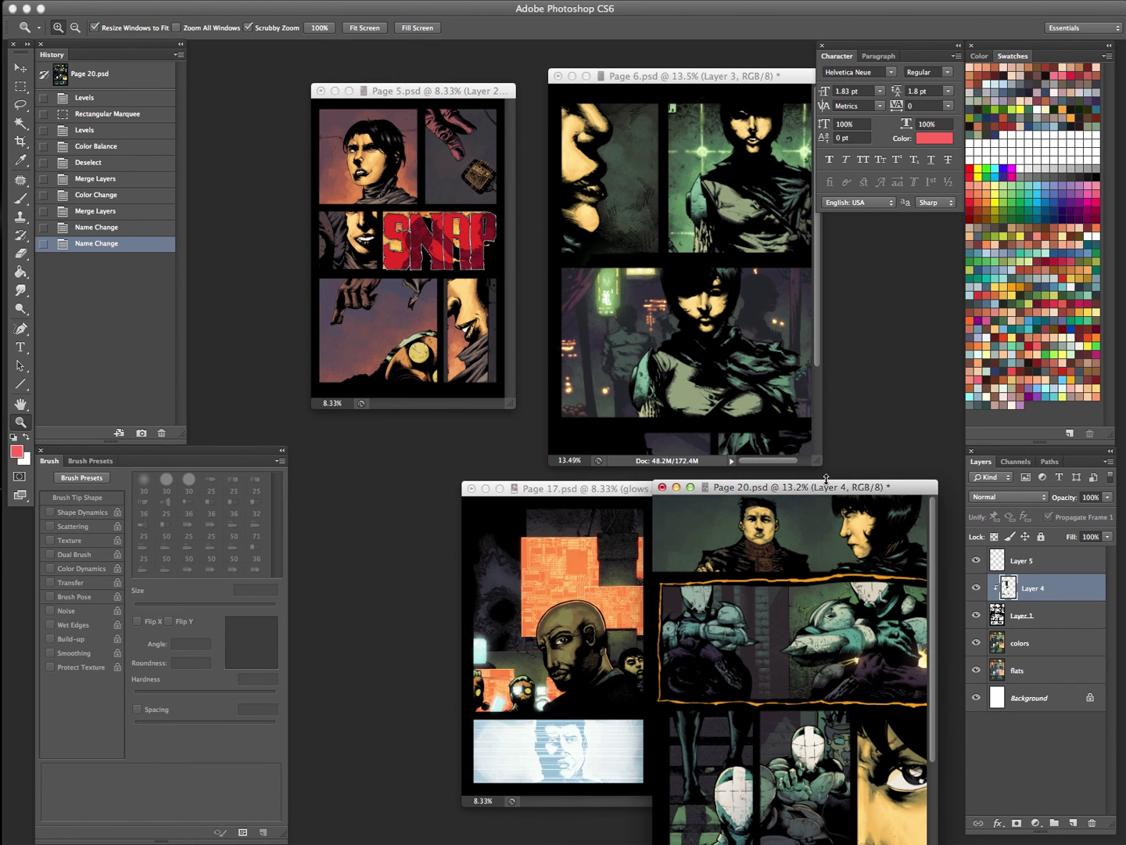